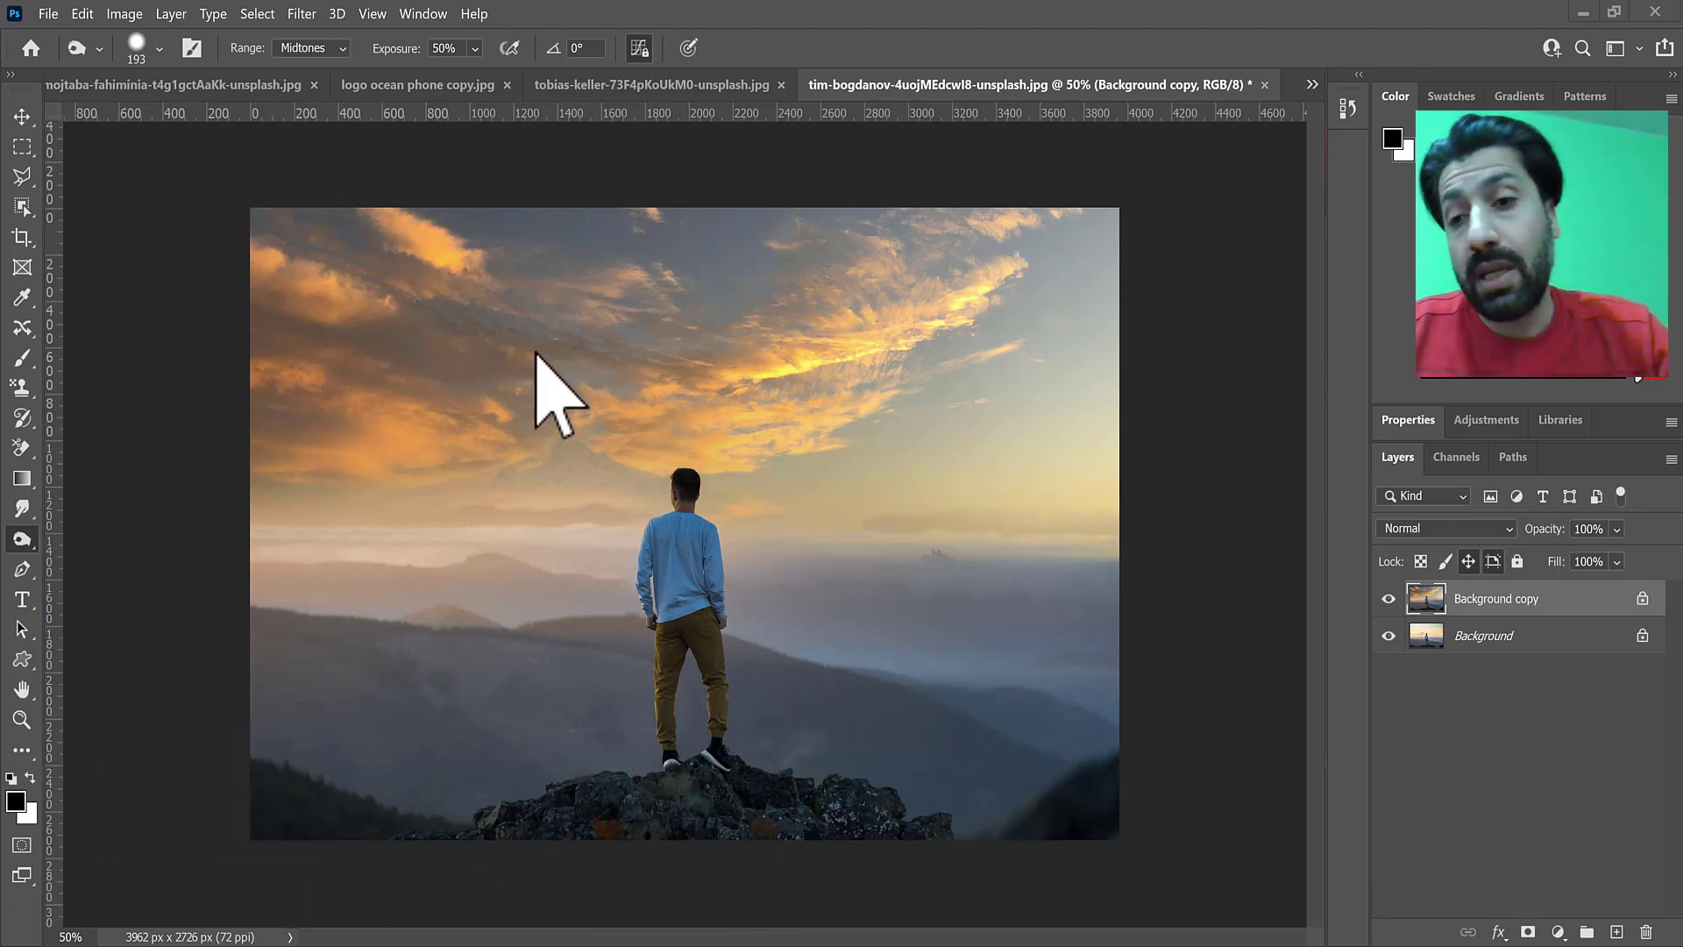
Open the green door photo michal-matlon-TamuGuBKRX8-unsplash from the 34 more filter folder
click(51, 14)
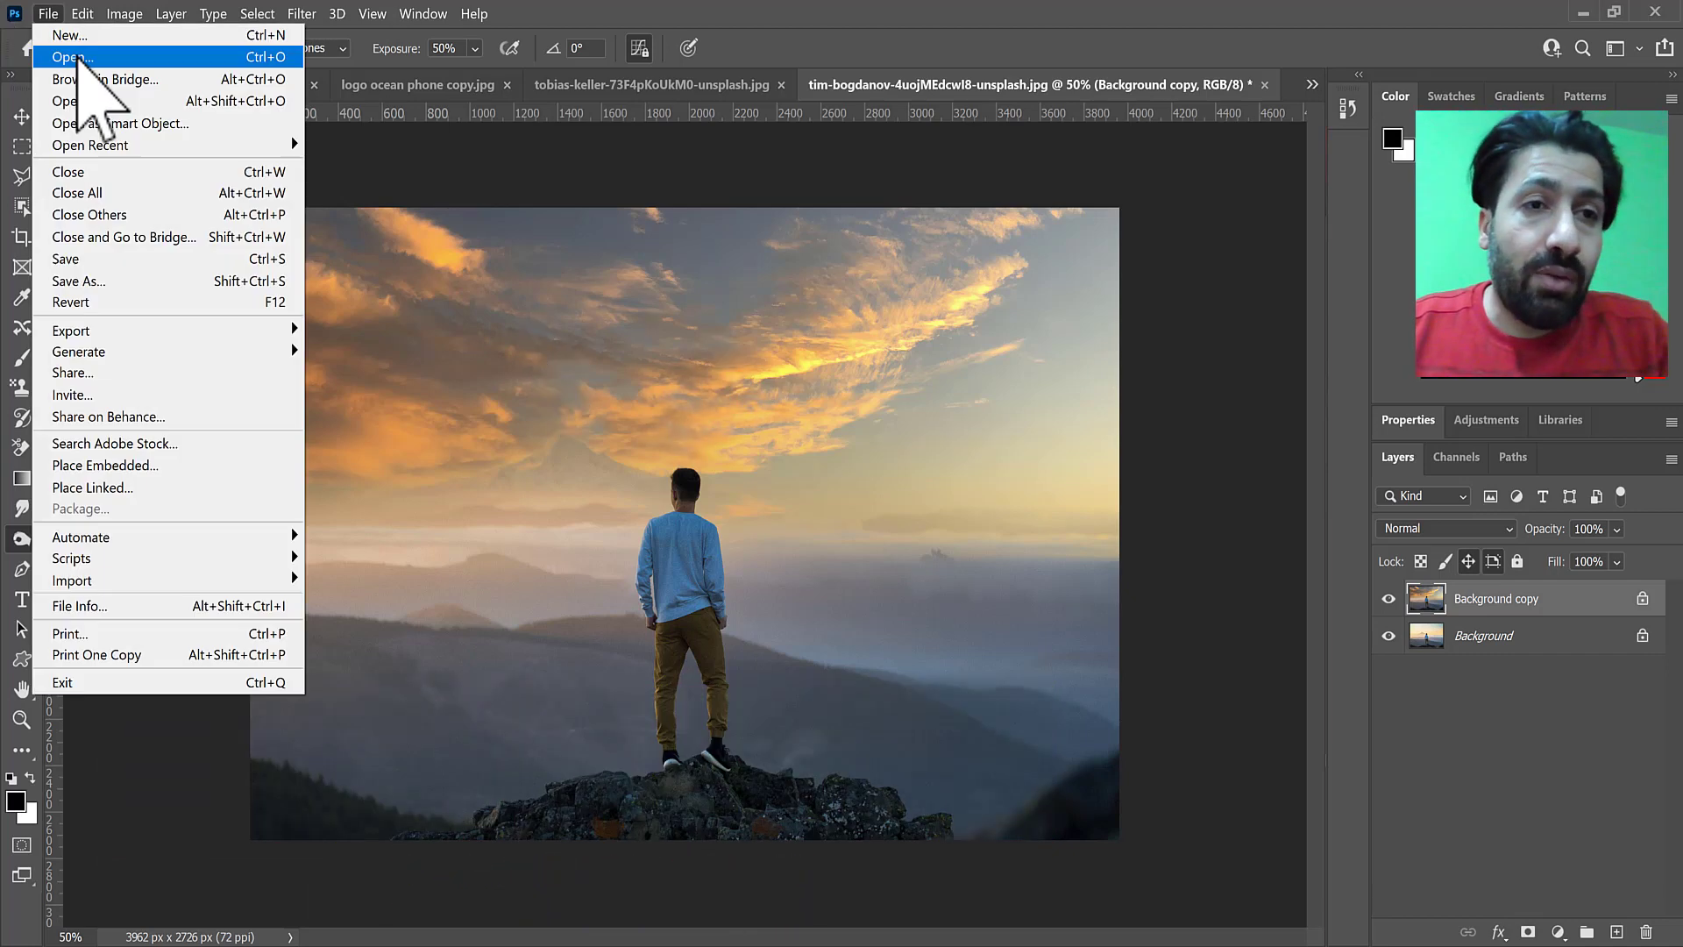
click(84, 60)
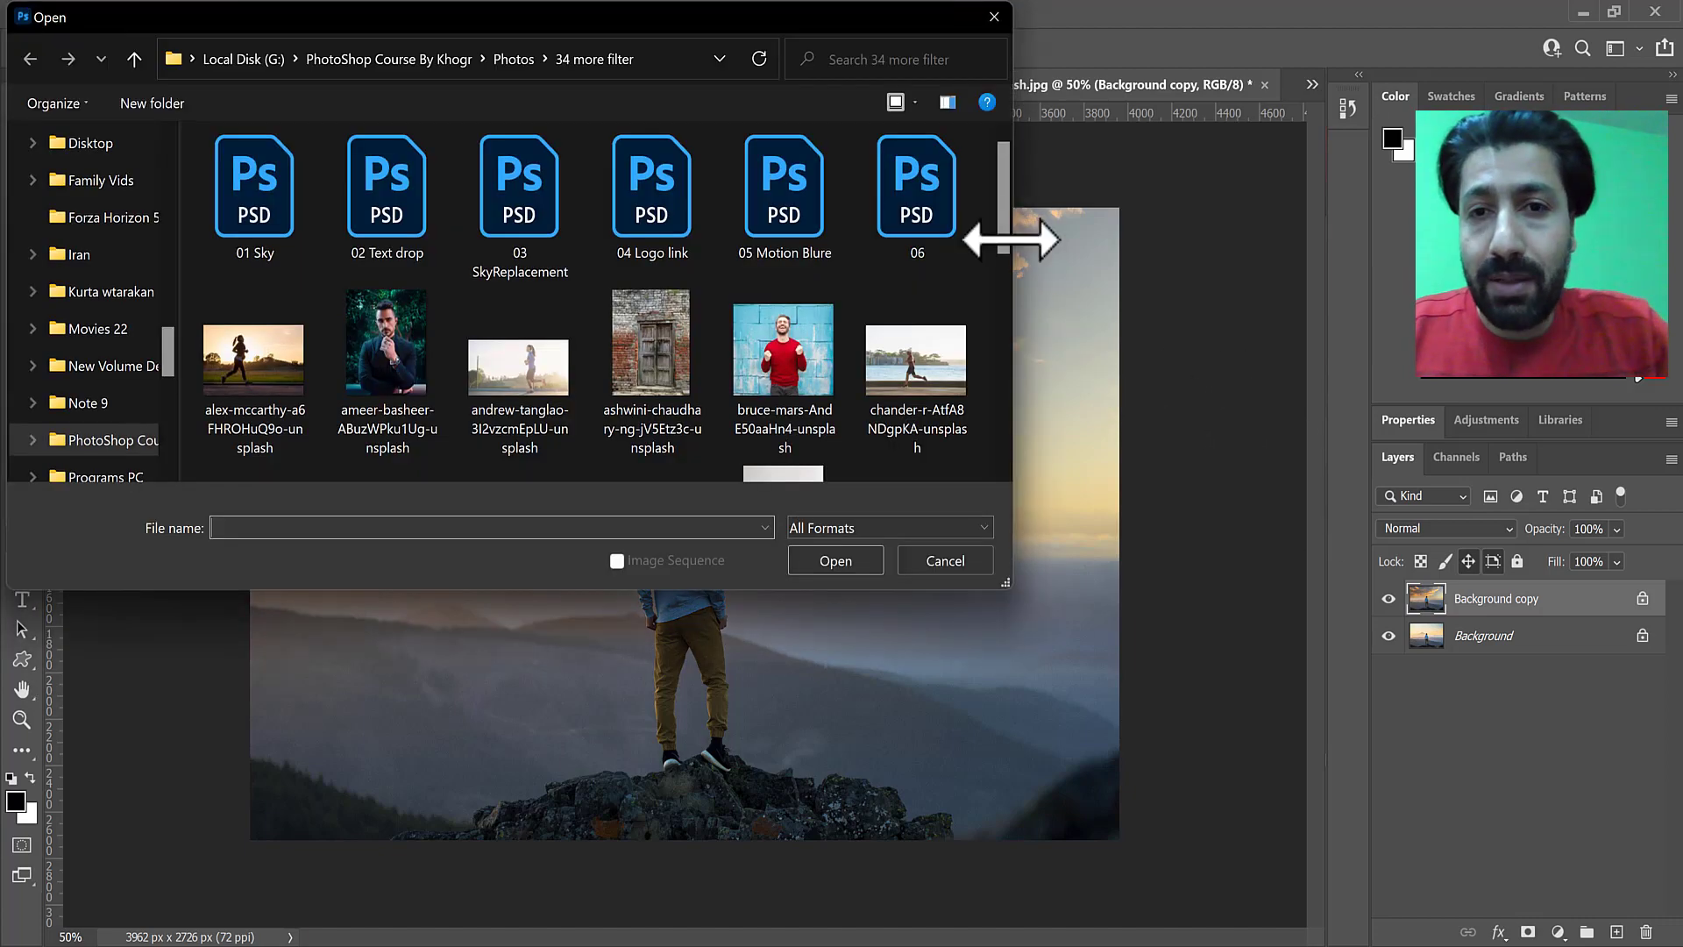
scroll(1007, 228, down, 5)
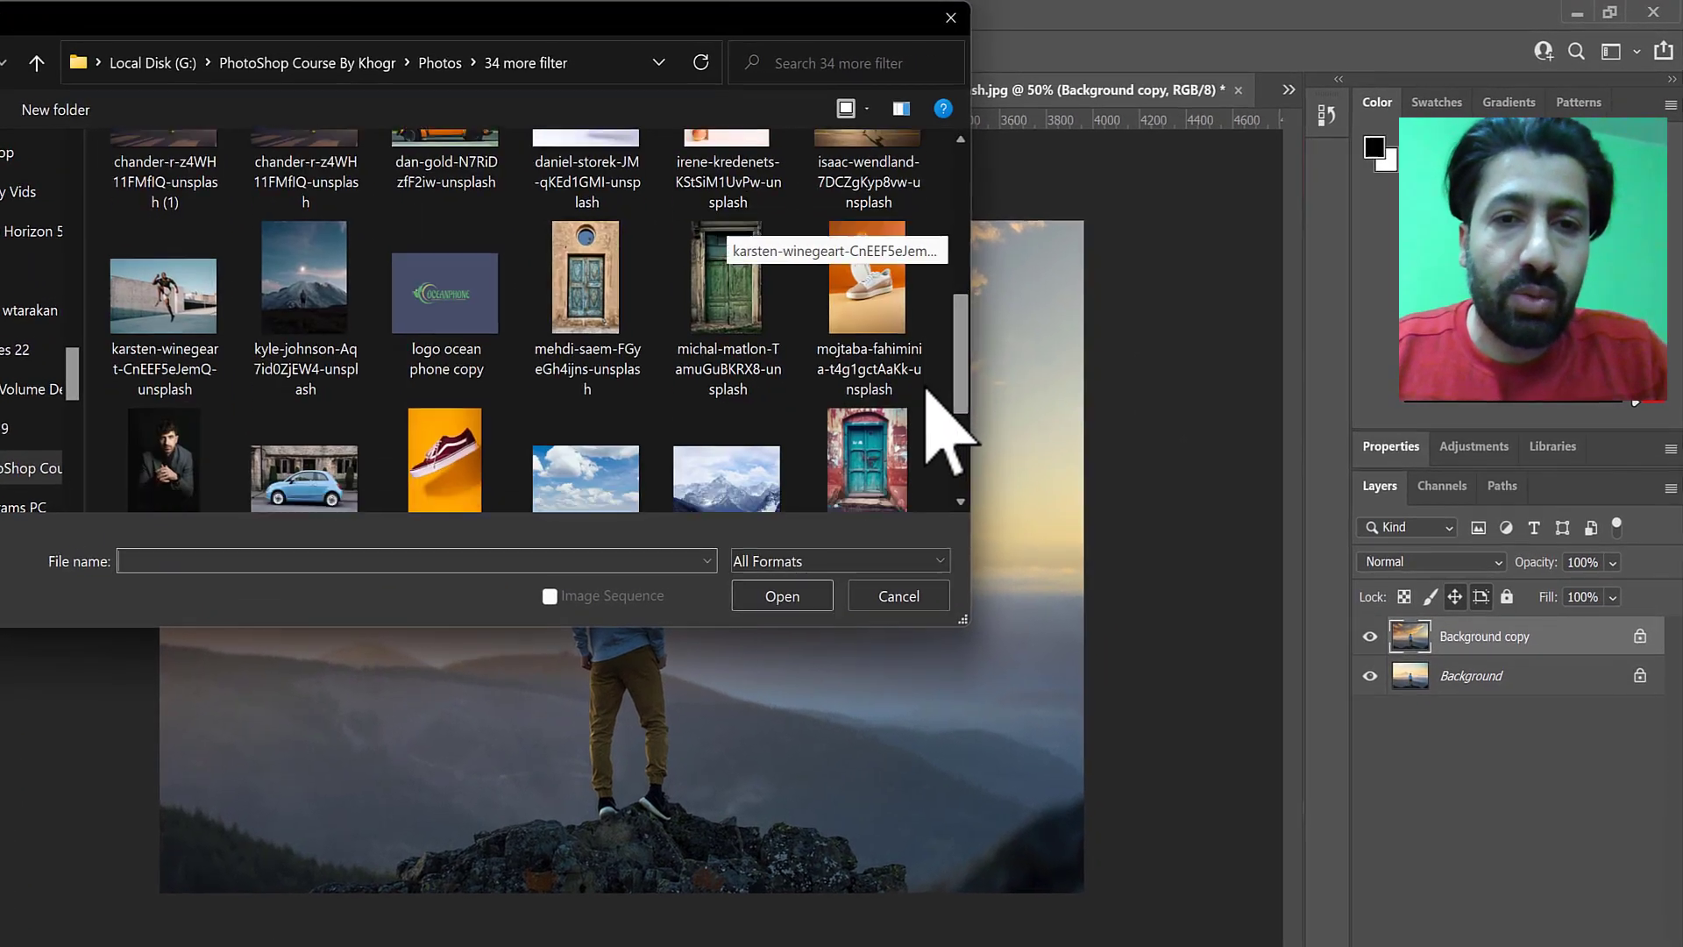
scroll(922, 439, down, 2)
scroll(920, 412, up, 5)
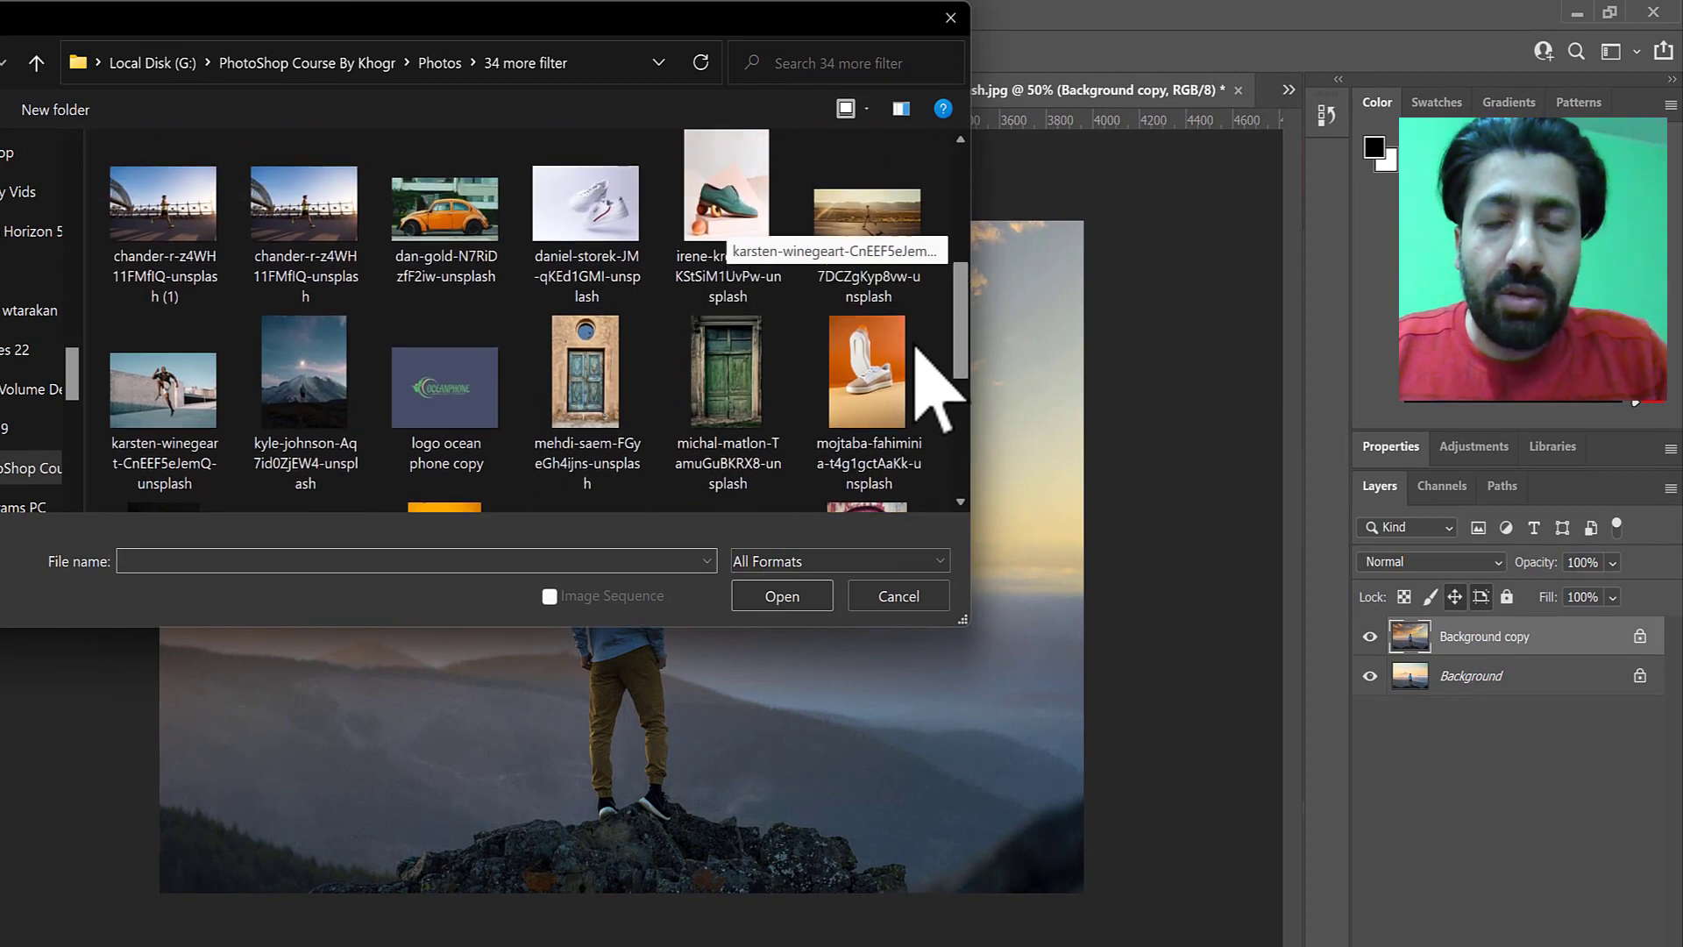
scroll(917, 298, up, 1)
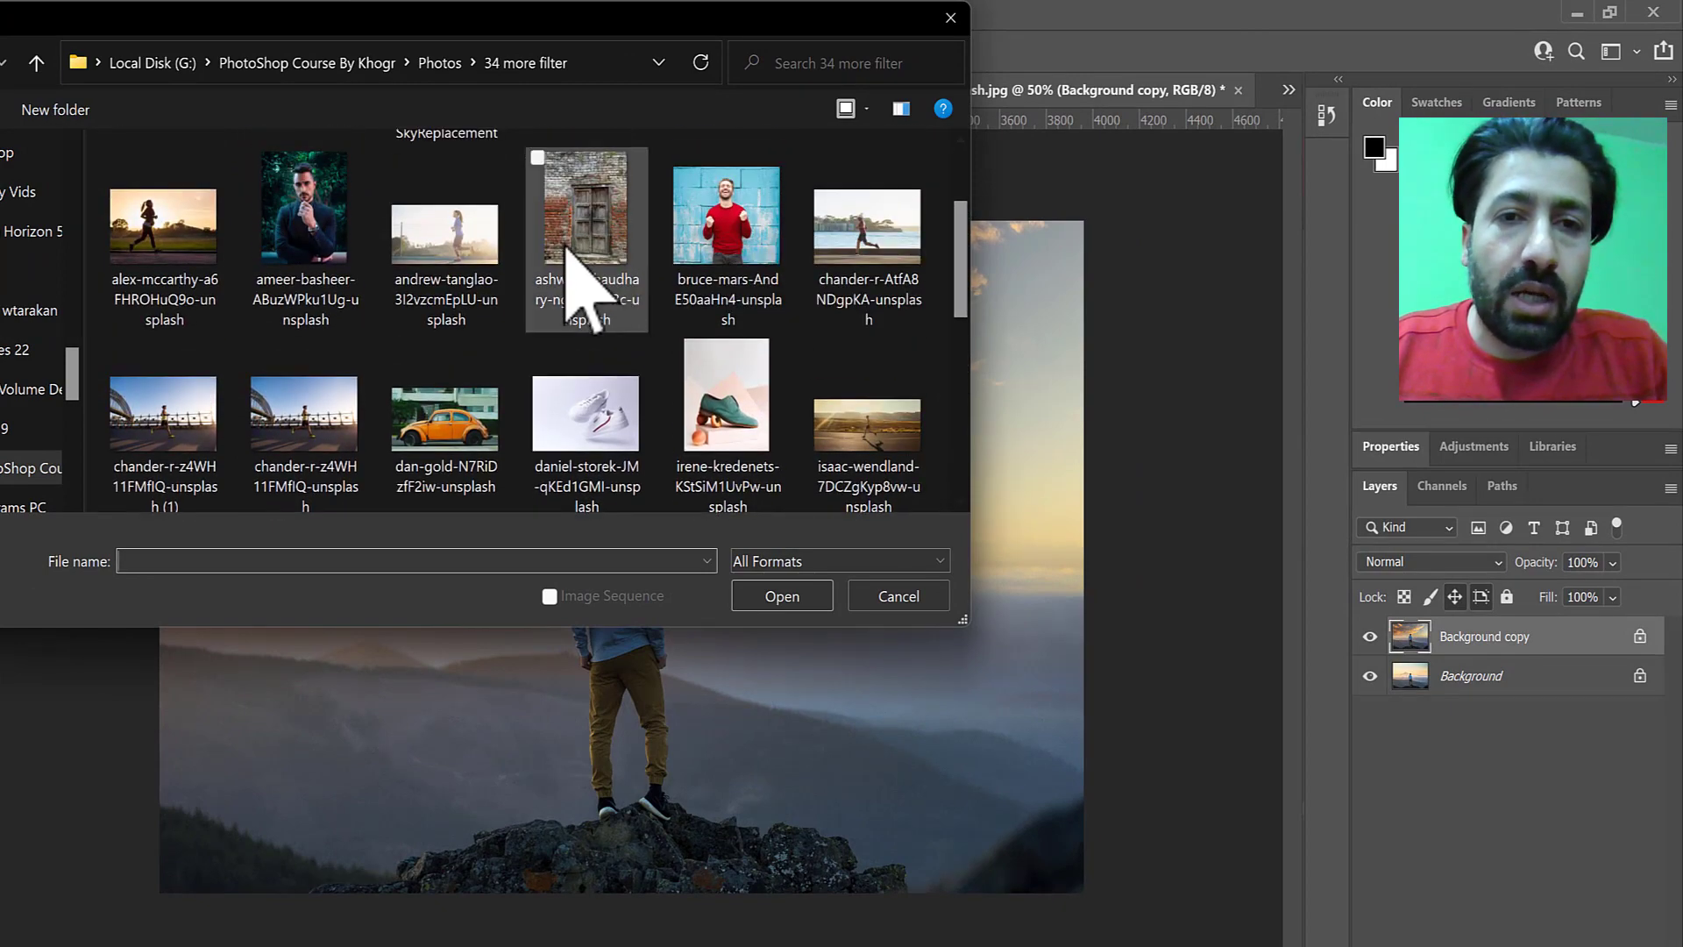
scroll(982, 351, down, 5)
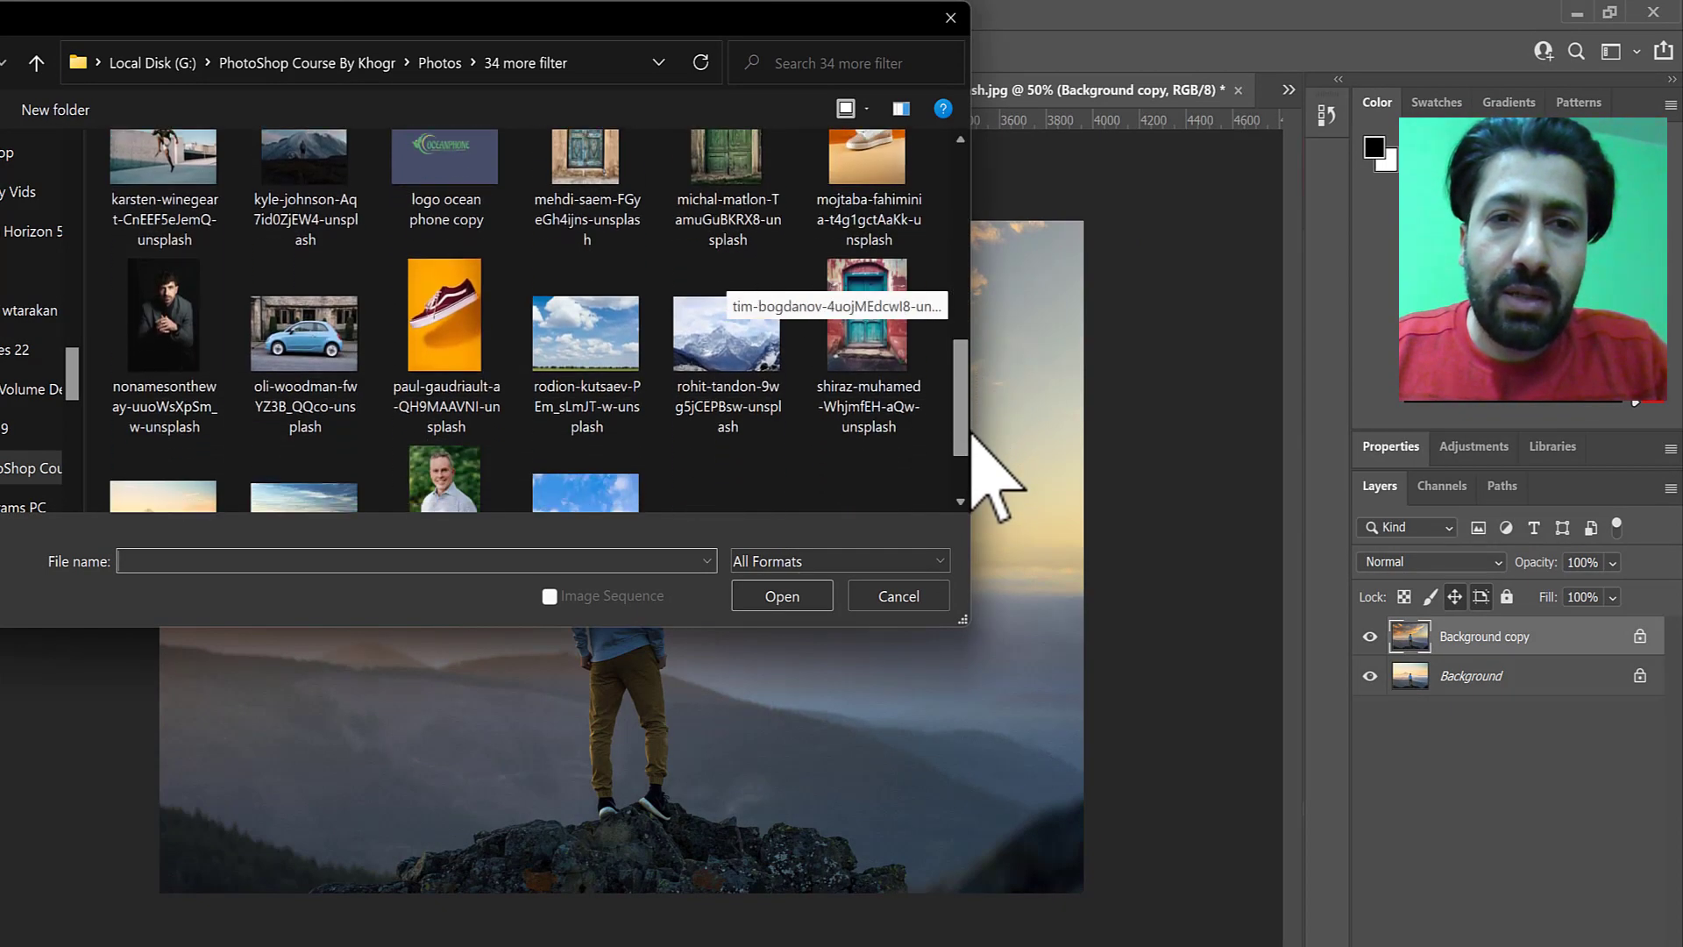
scroll(982, 421, up, 2)
scroll(987, 399, down, 2)
scroll(995, 404, up, 3)
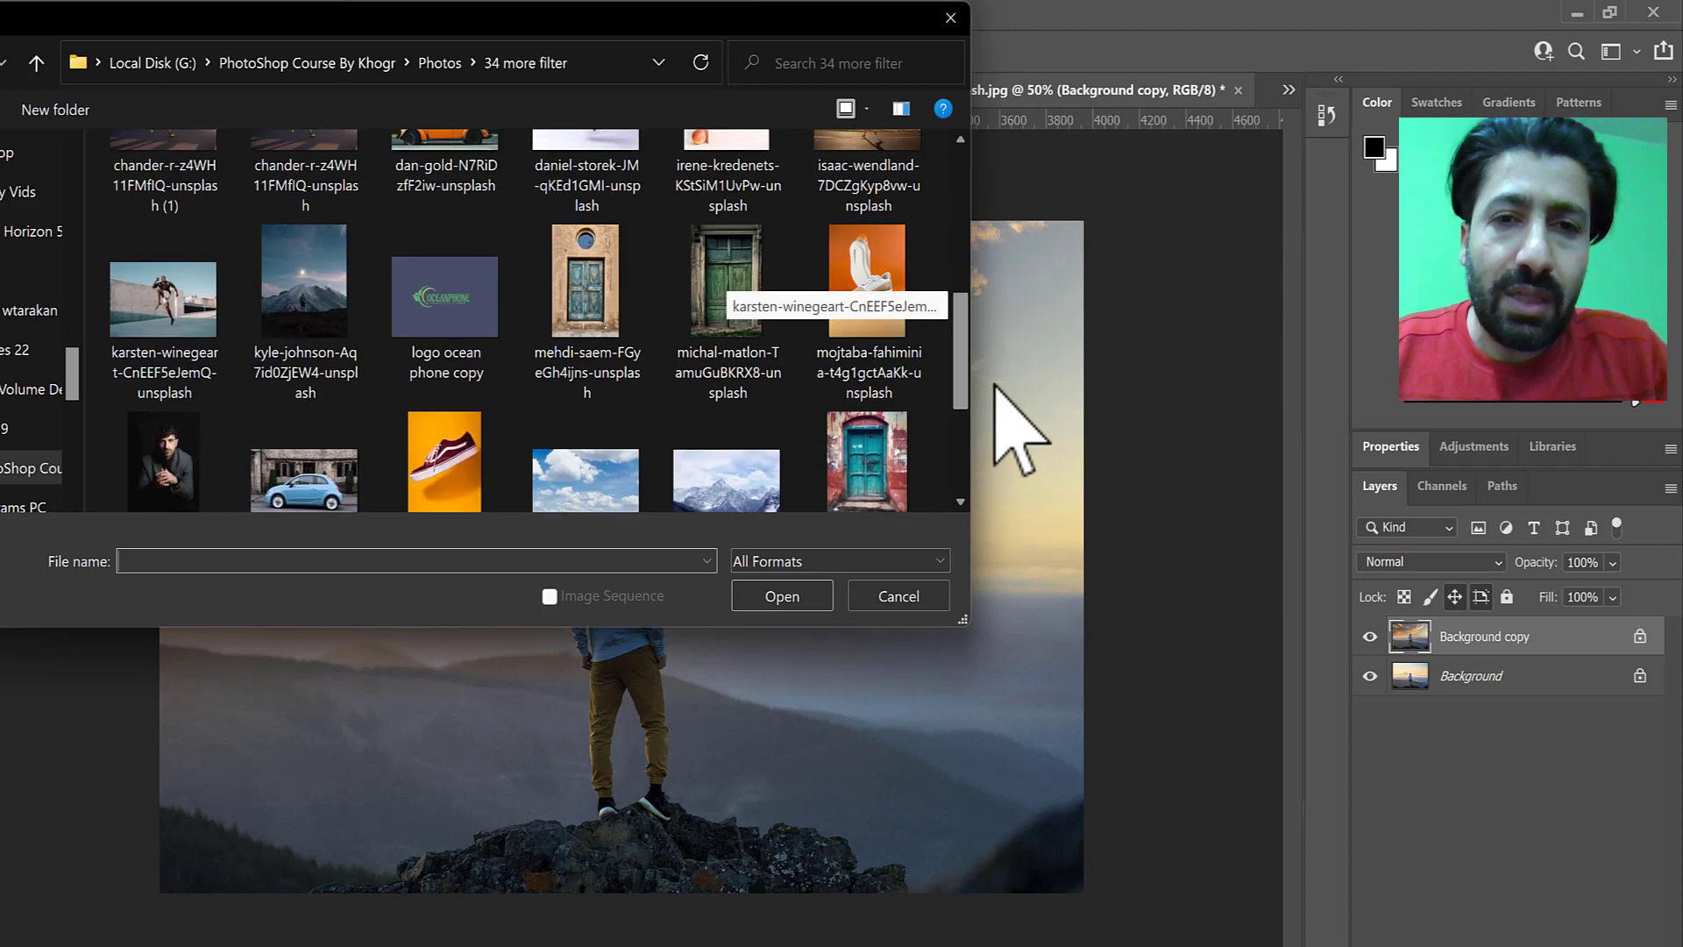
click(736, 289)
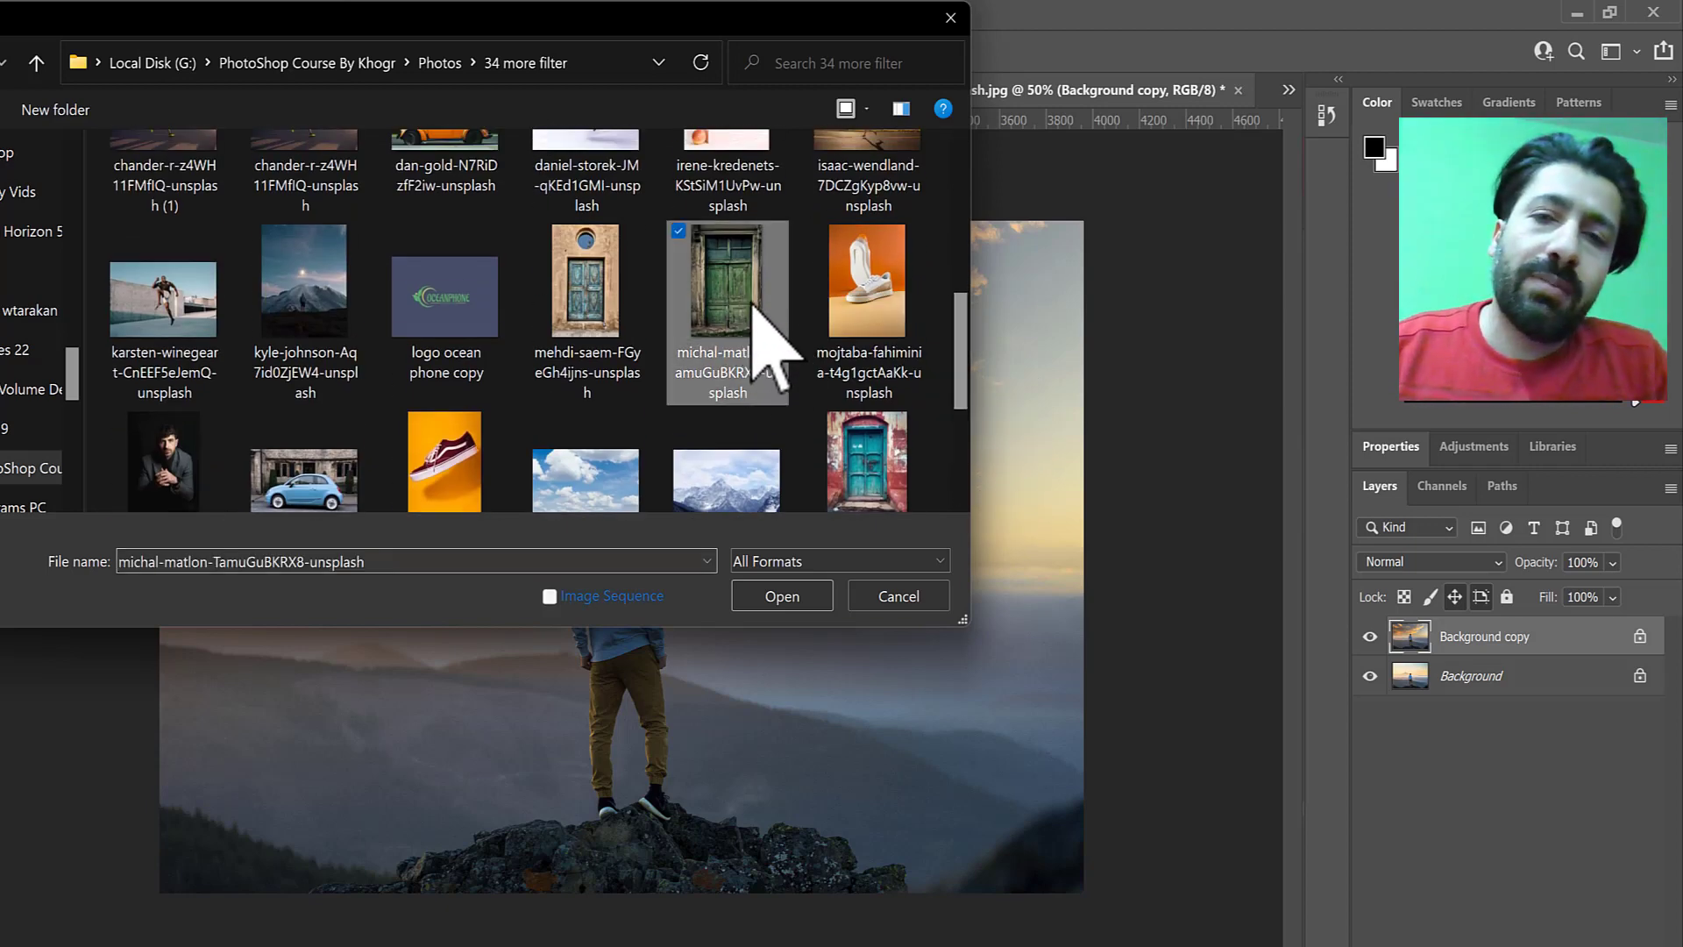
click(798, 596)
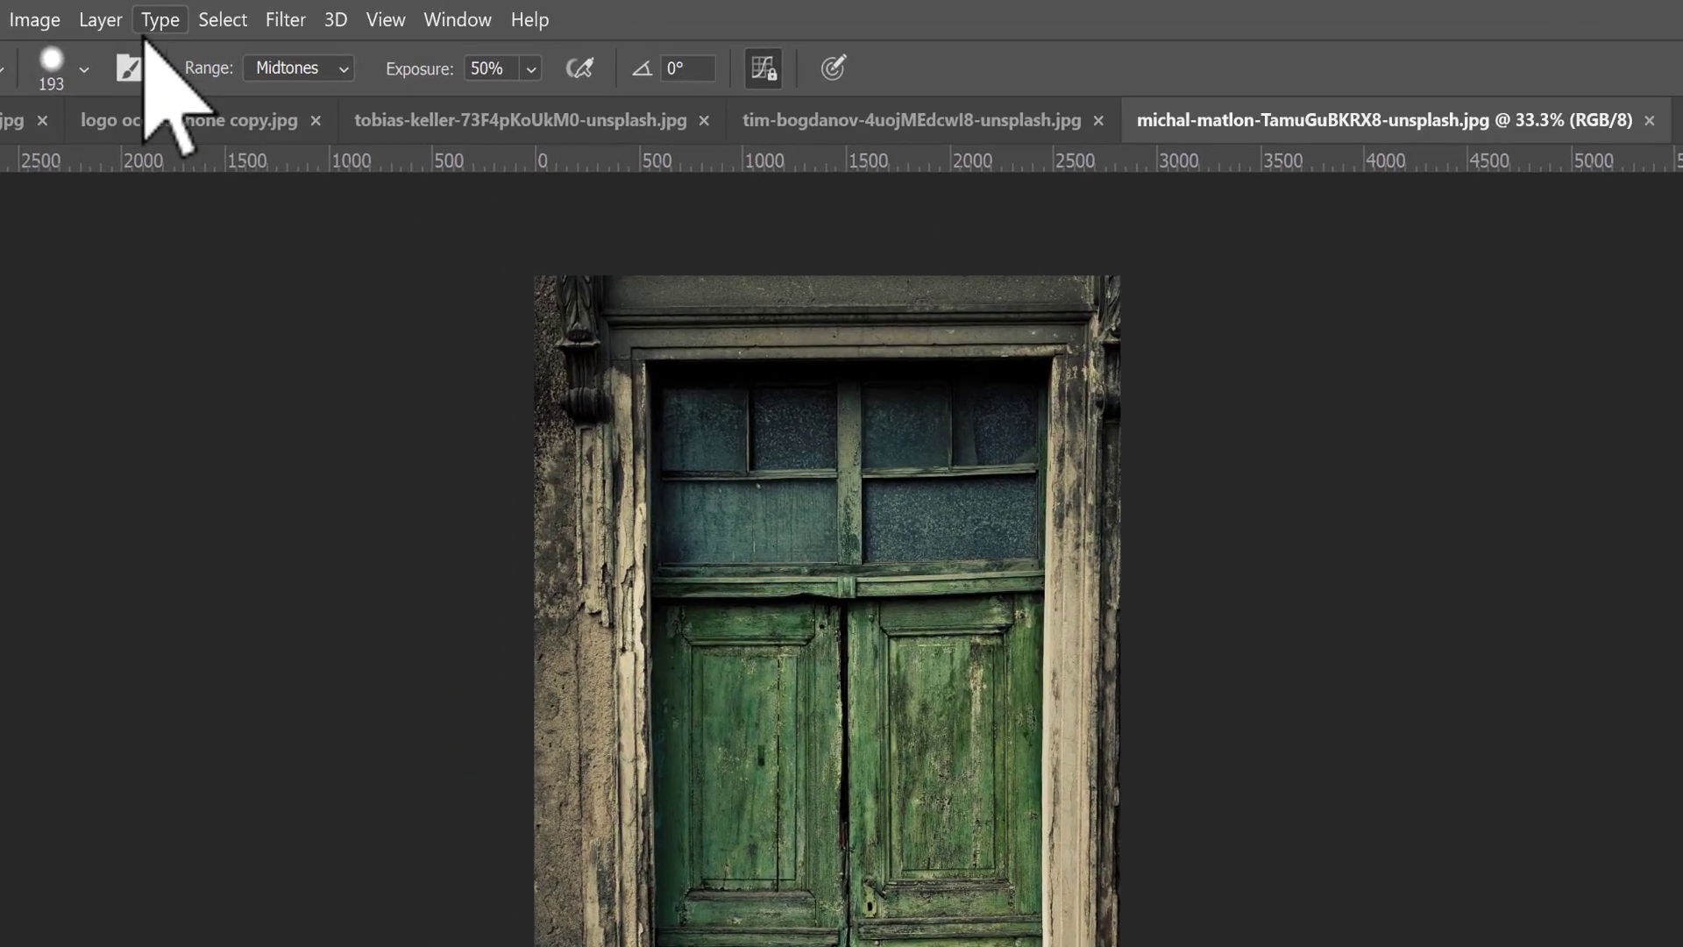
Apply the basic Blur filter to the door photo
click(289, 19)
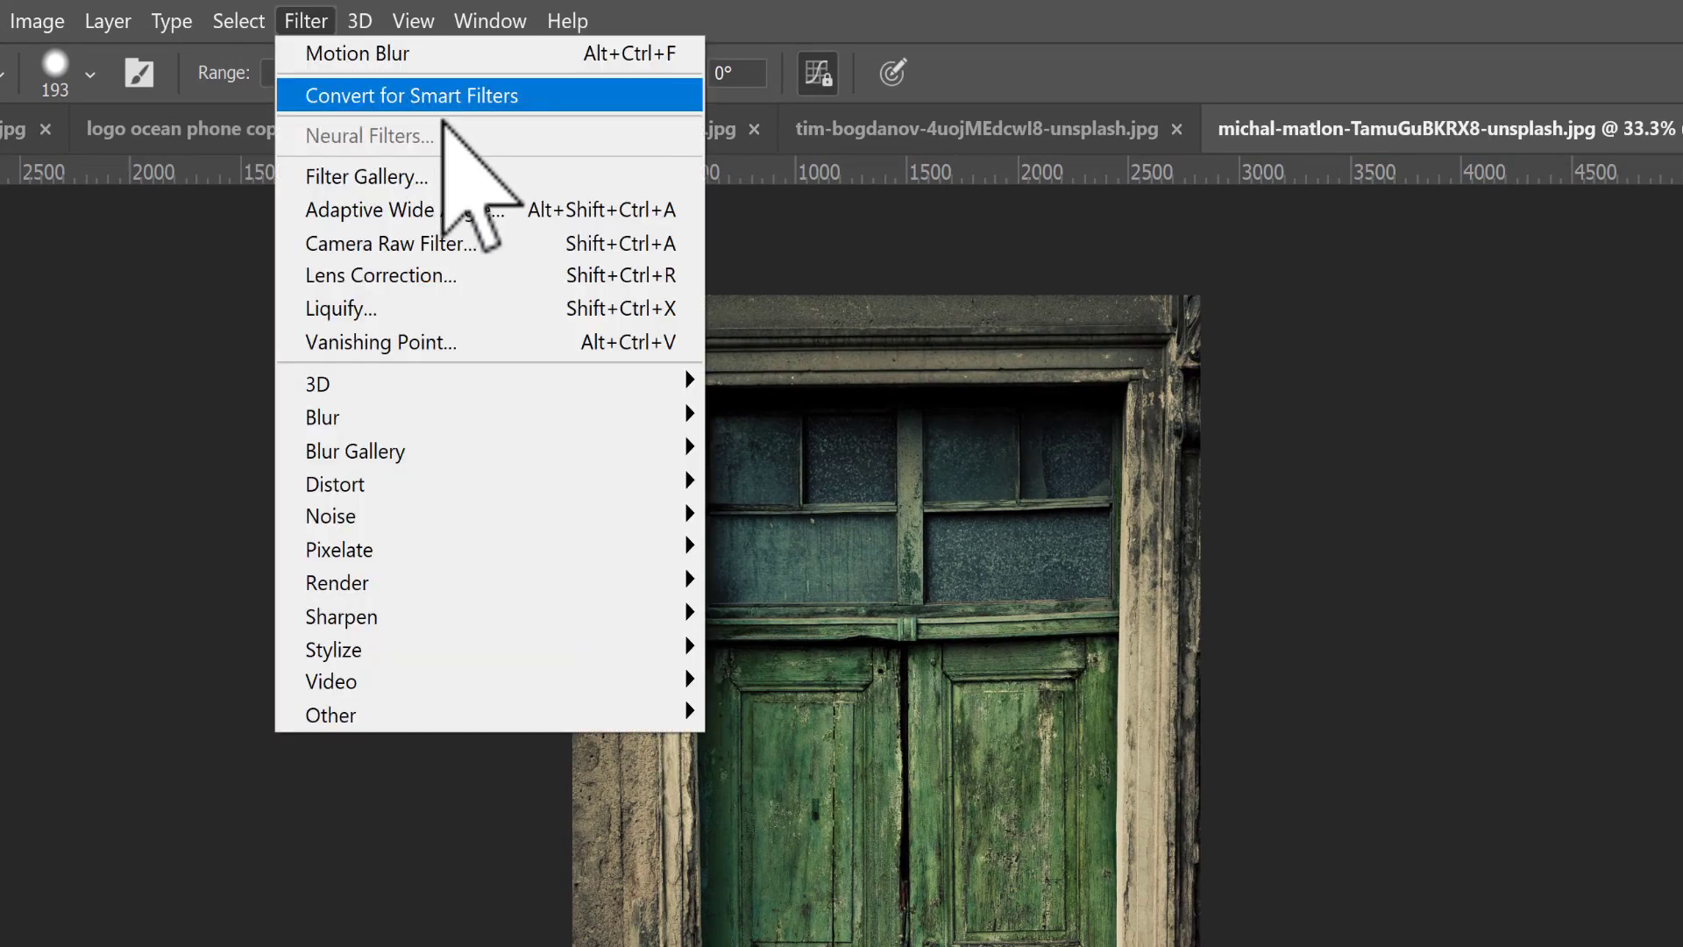
mouse_move(536, 416)
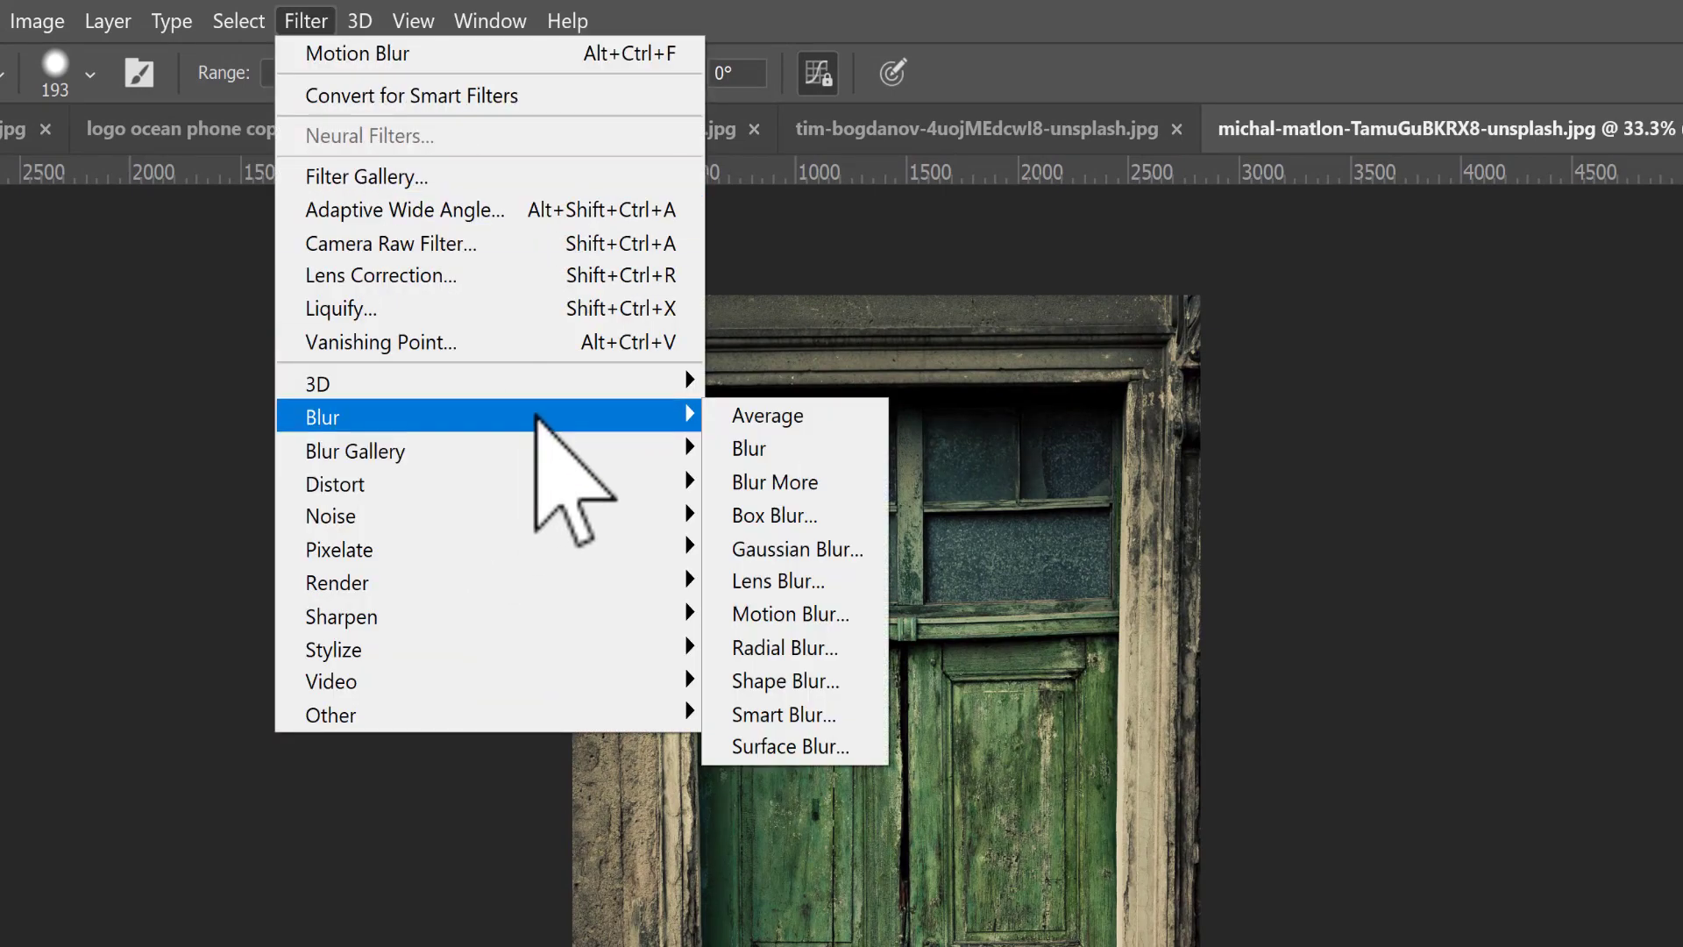
click(750, 447)
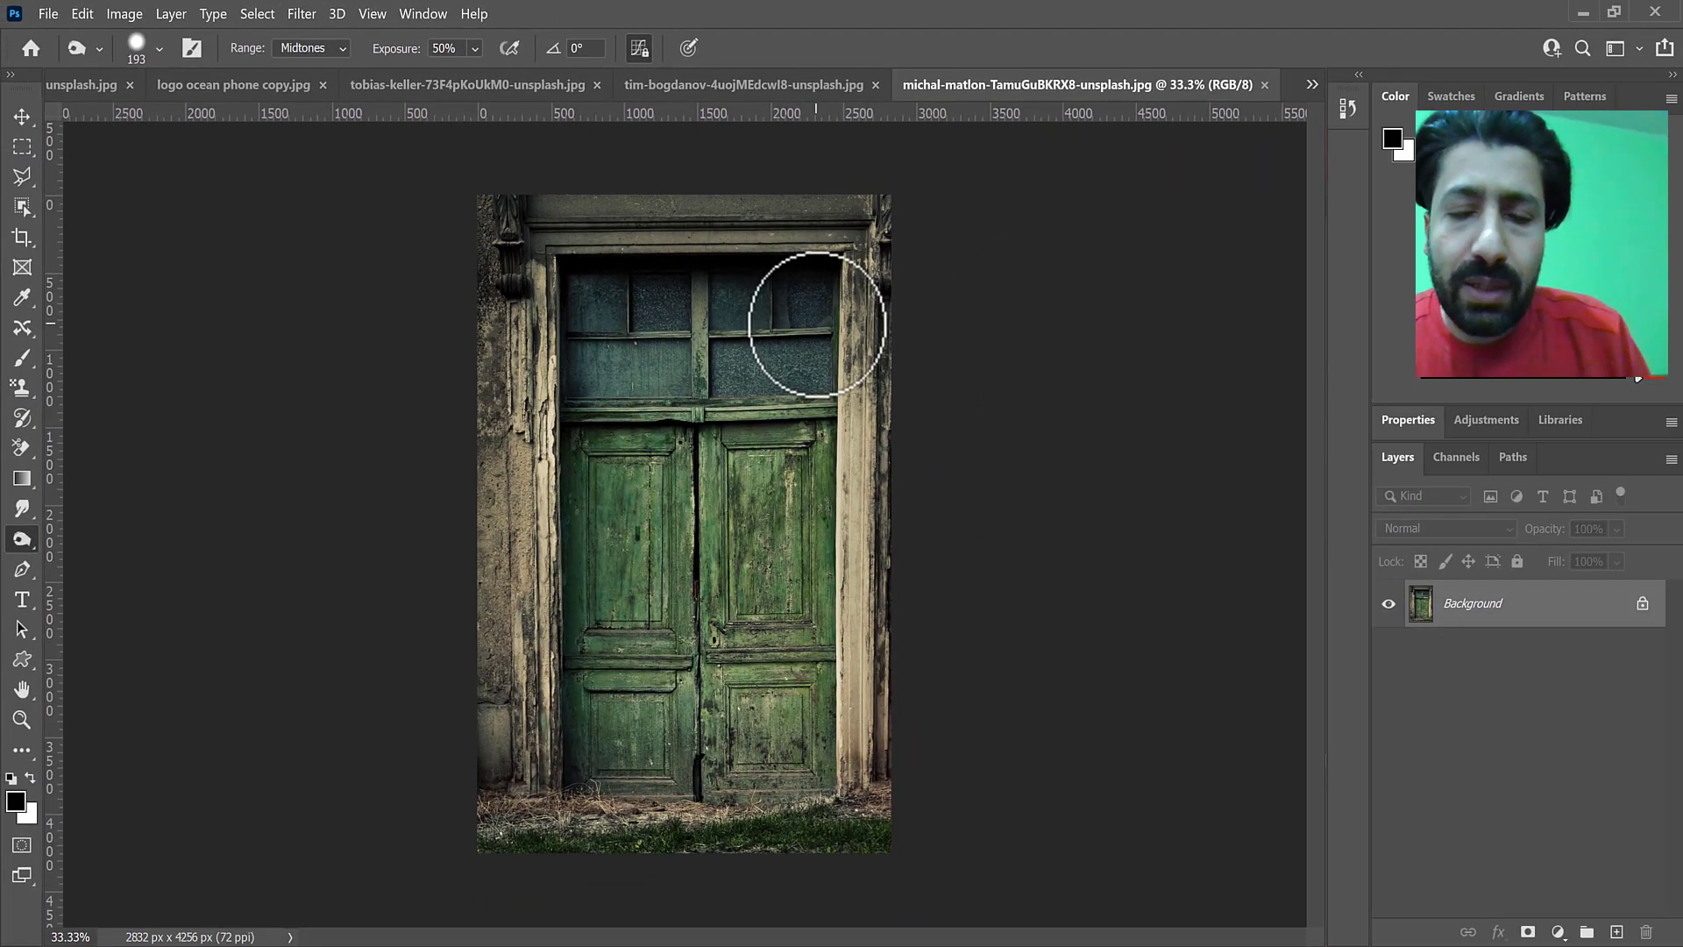
click(816, 323)
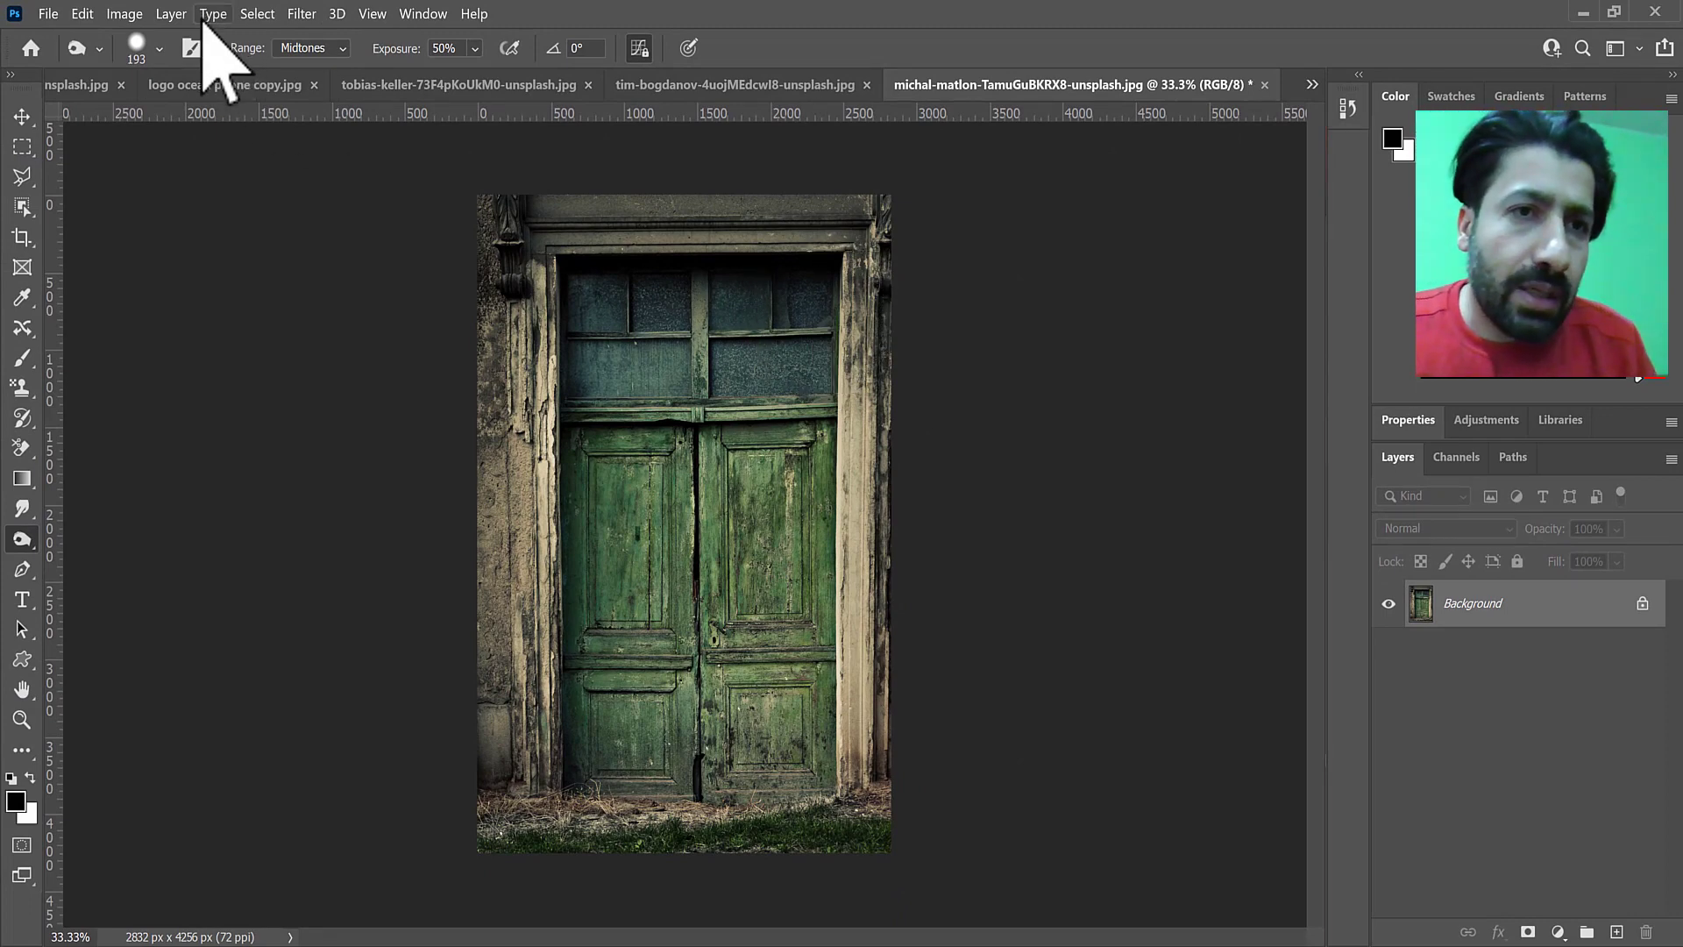
Apply a Gaussian Blur with a 3.8 pixel radius to the door photo, with the preview enabled
click(257, 14)
mouse_move(301, 16)
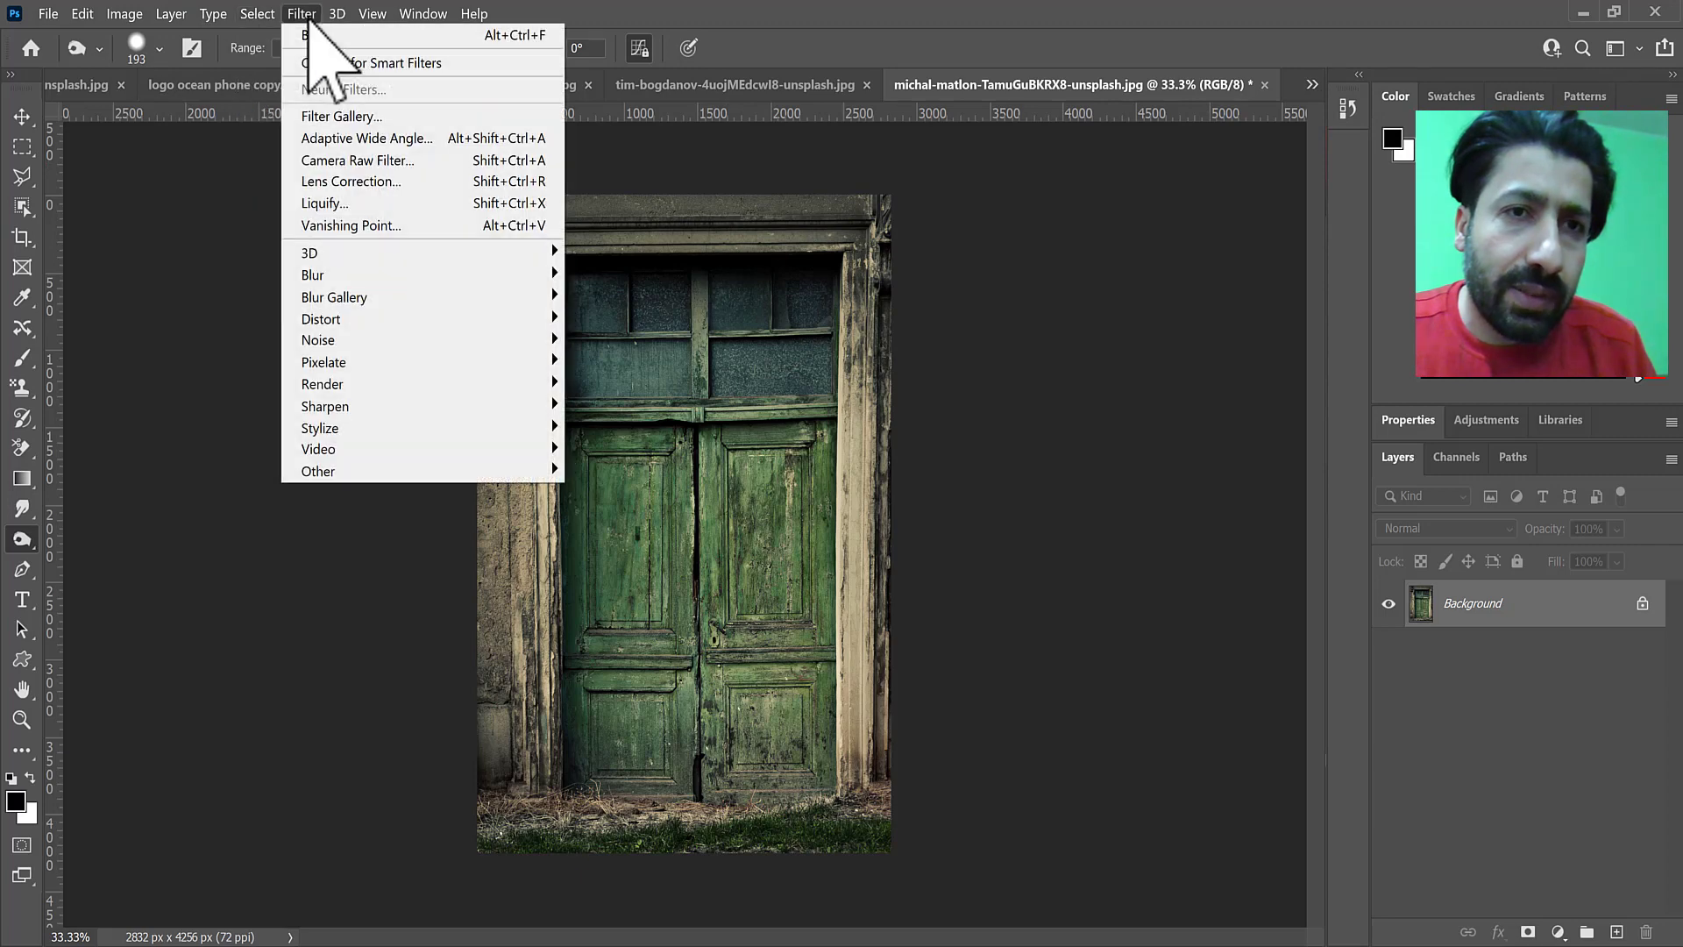
mouse_move(481, 284)
click(624, 362)
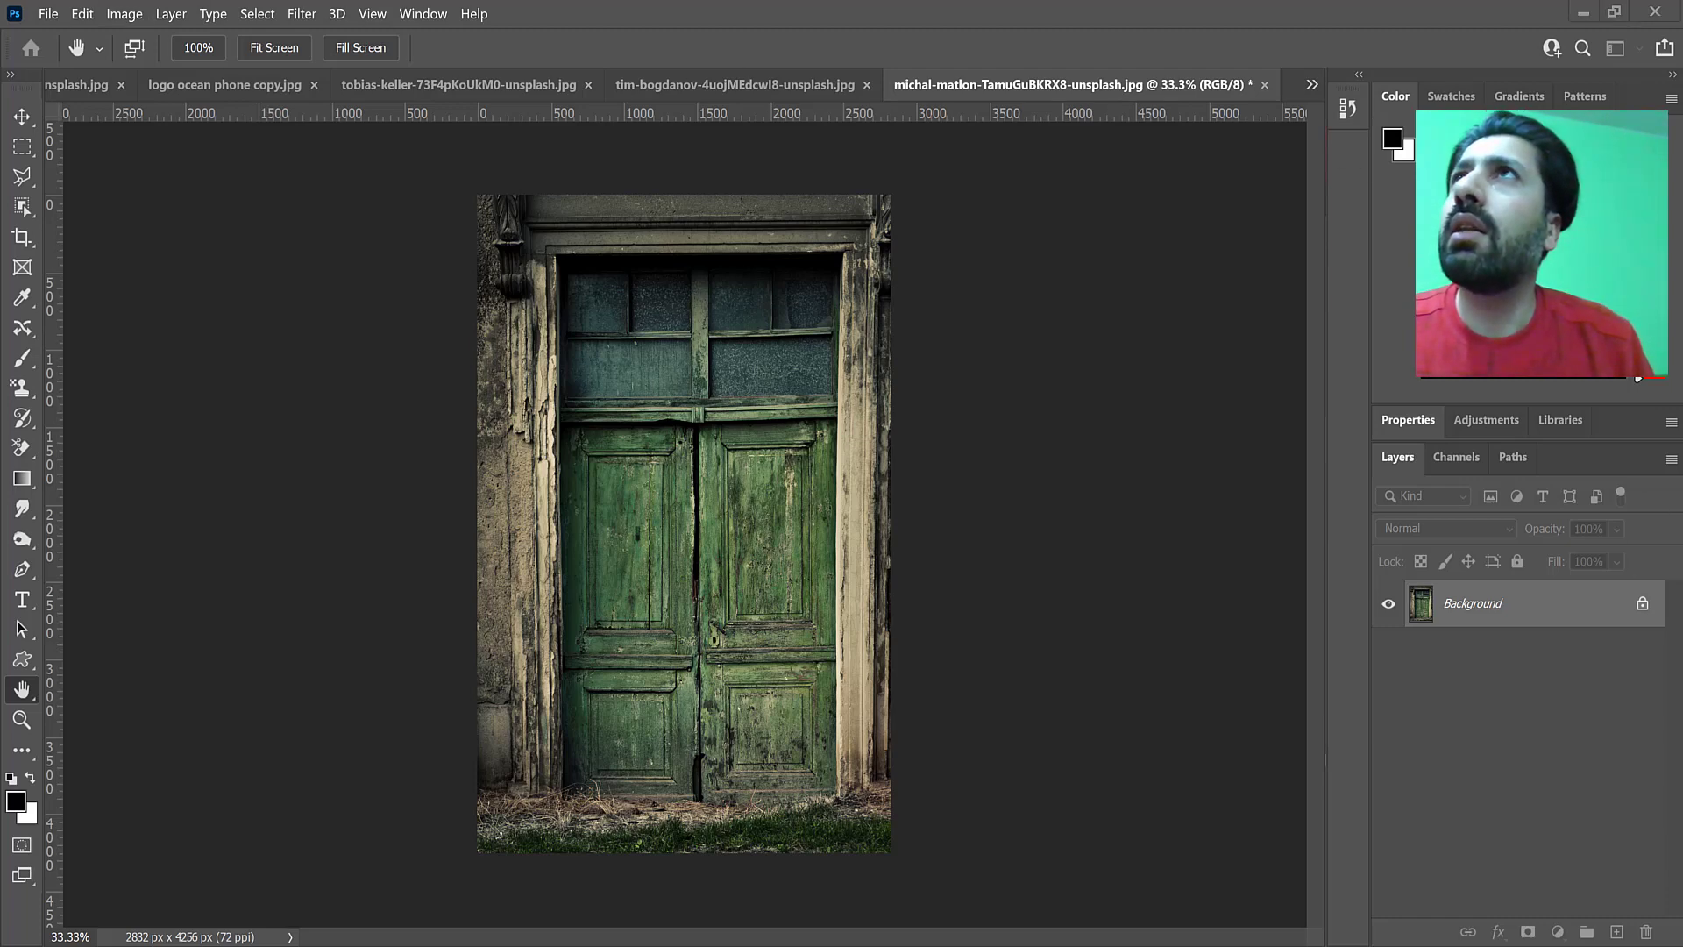
drag(1679, 491, 1227, 226)
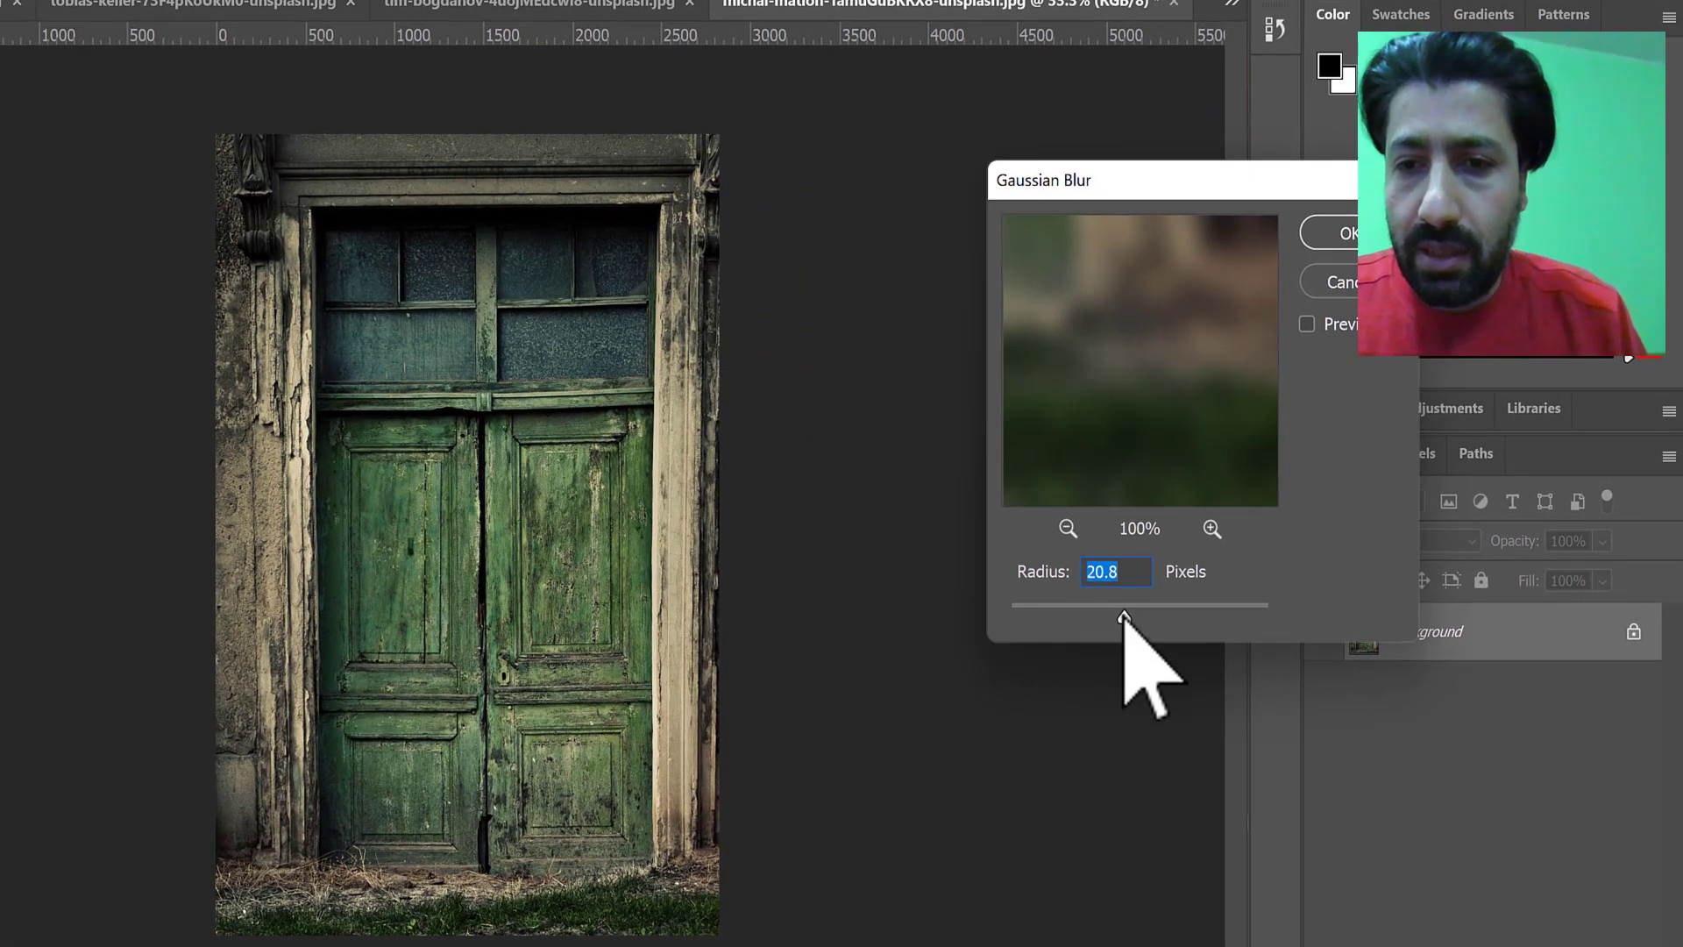
click(1308, 323)
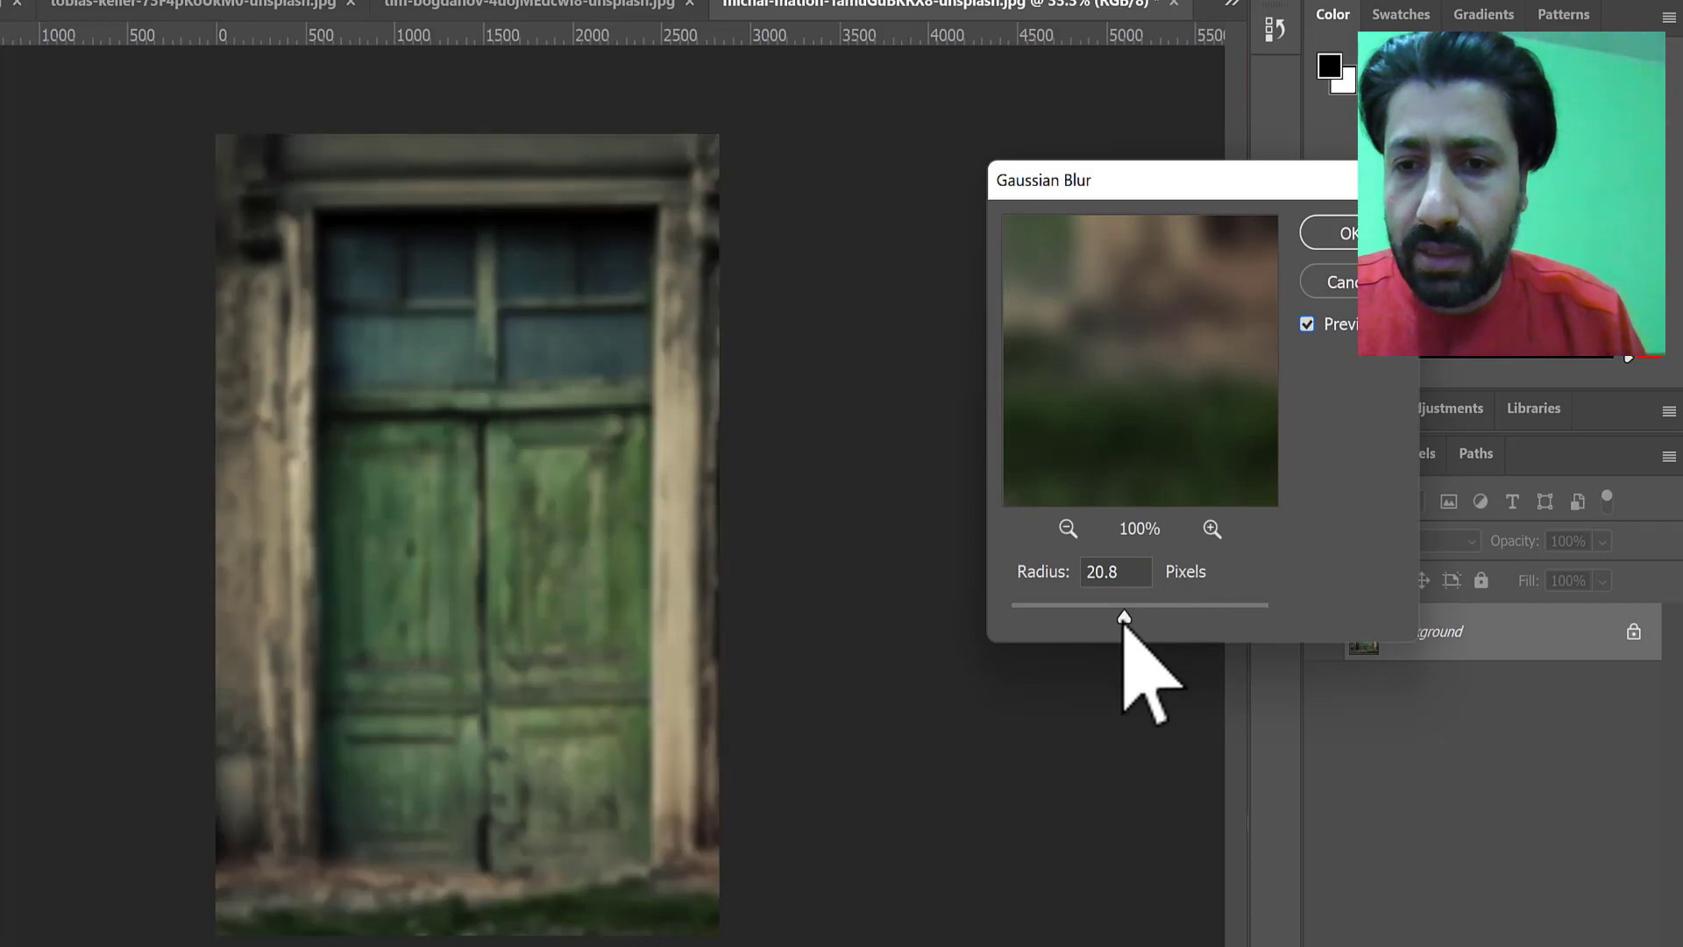
drag(1124, 617, 1026, 617)
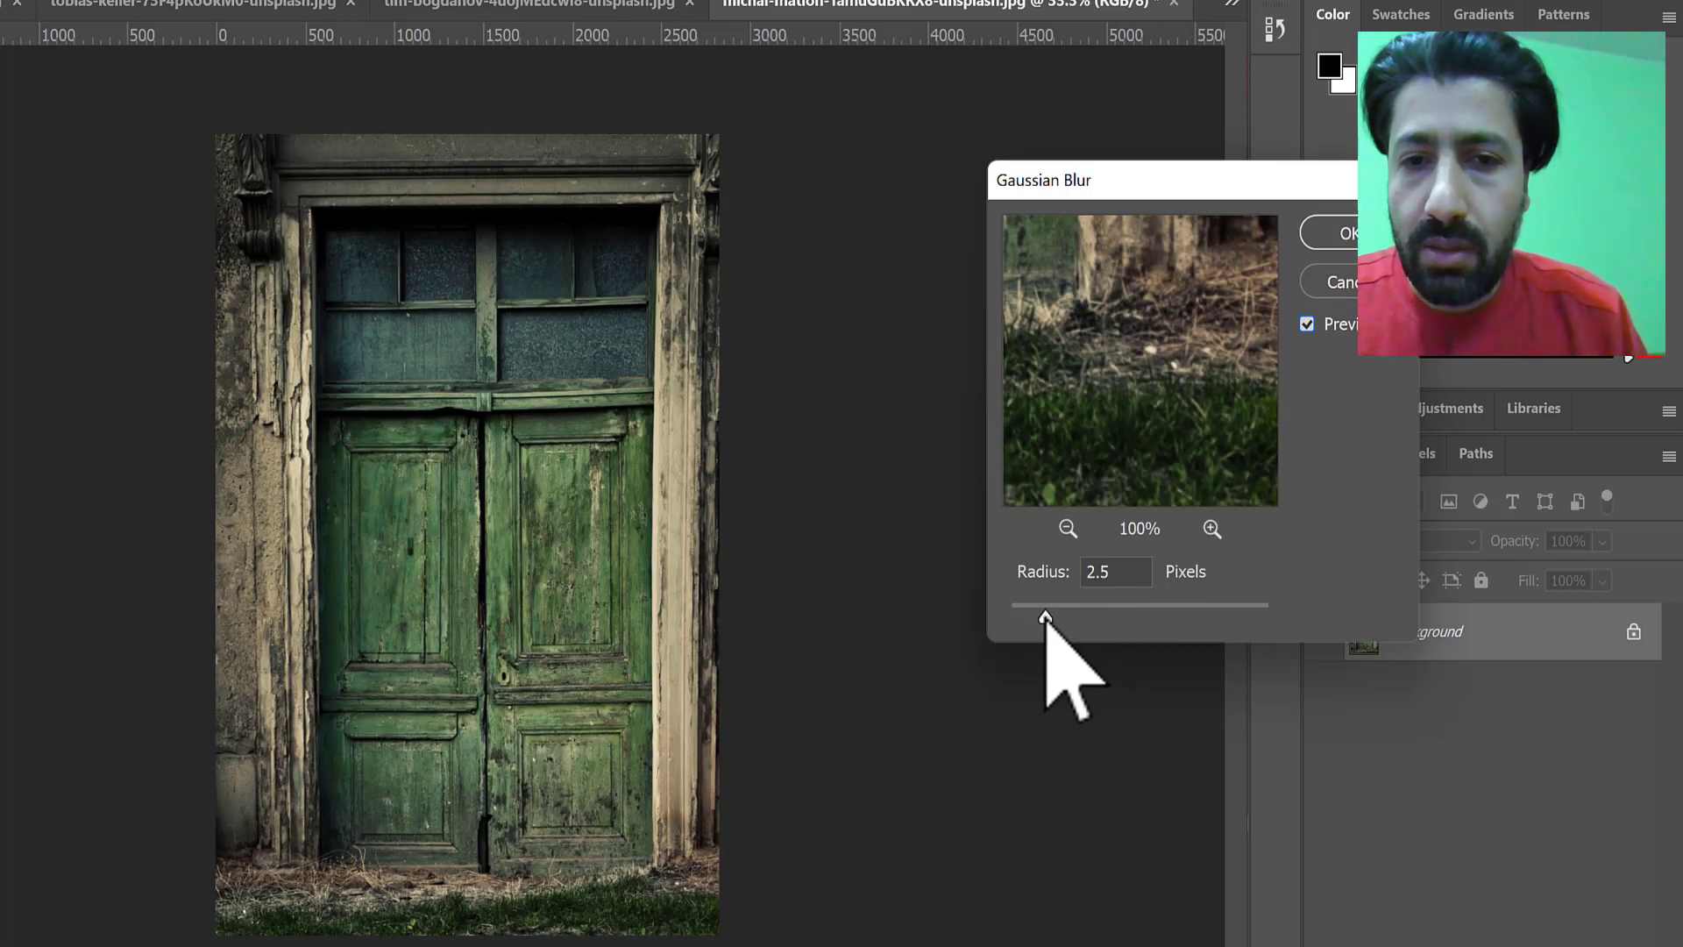
drag(1055, 618, 1057, 618)
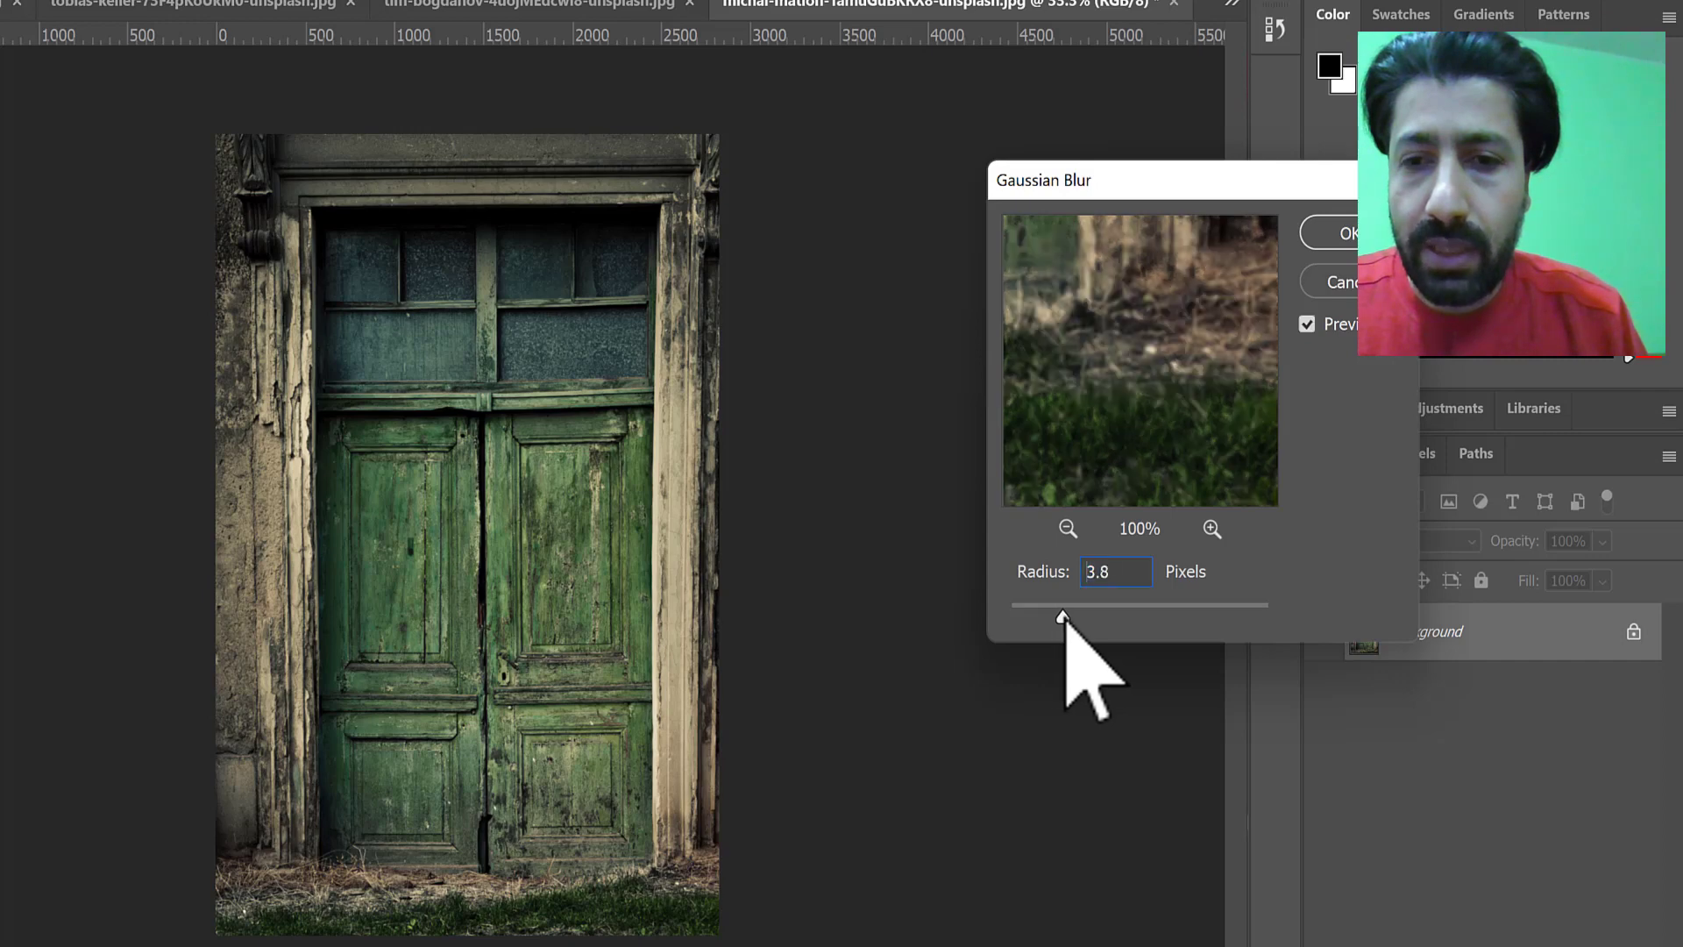
click(1338, 233)
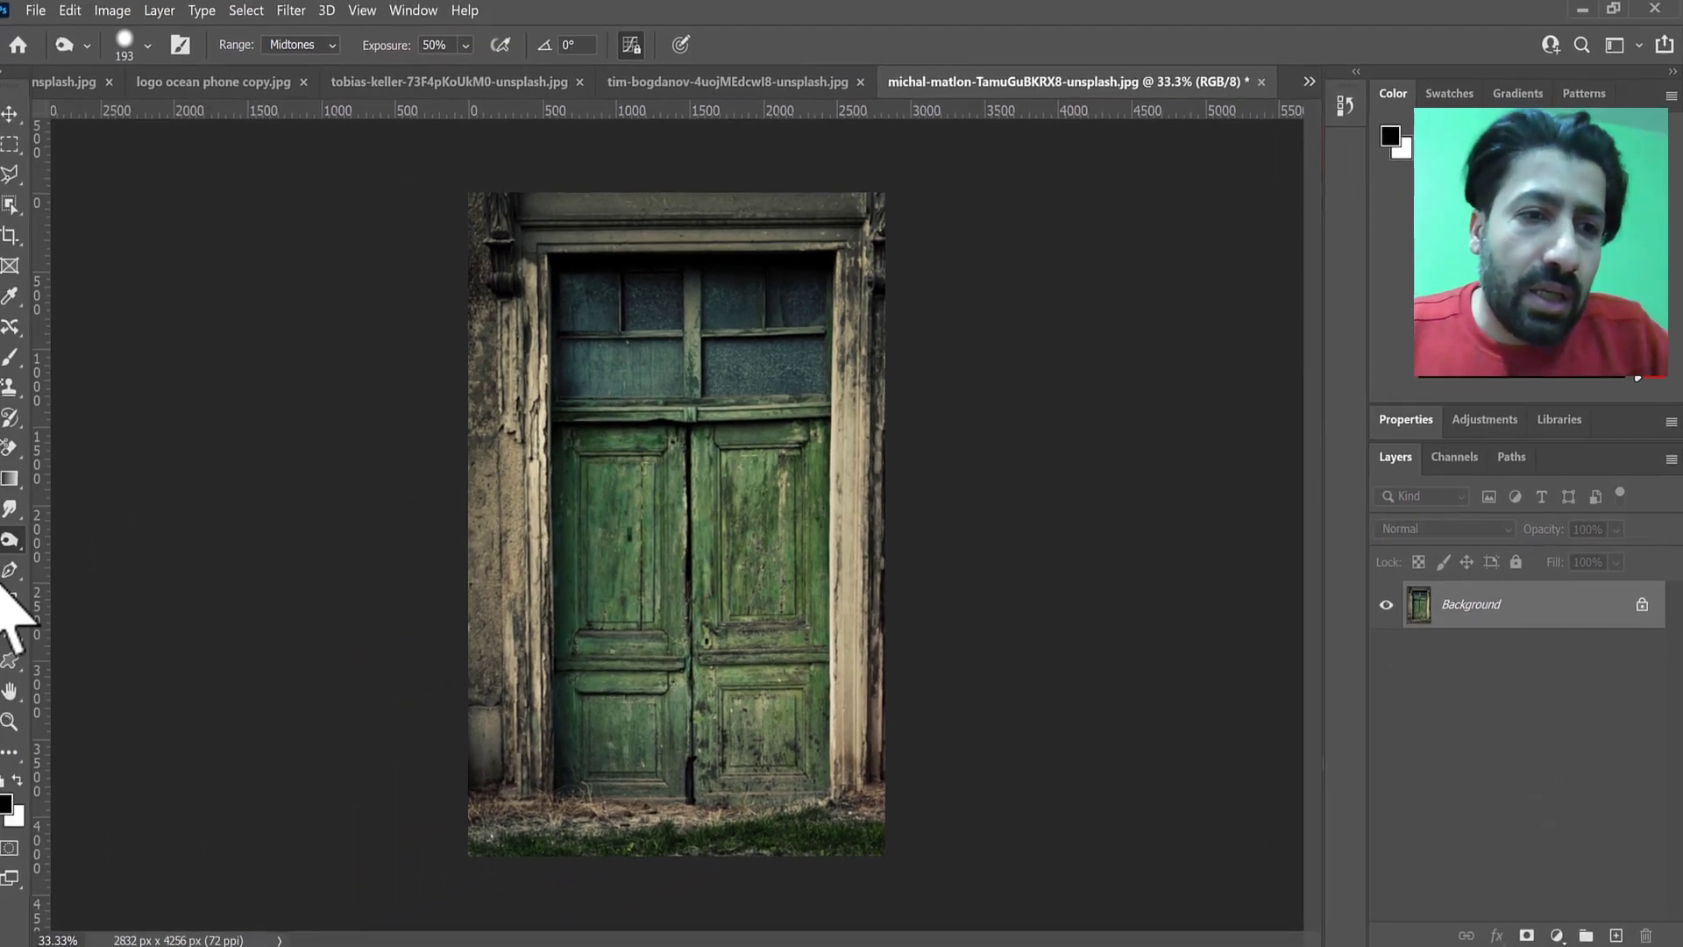
Unlock the background layer and add a 304 pt text "G" on the door's left panel
click(1642, 604)
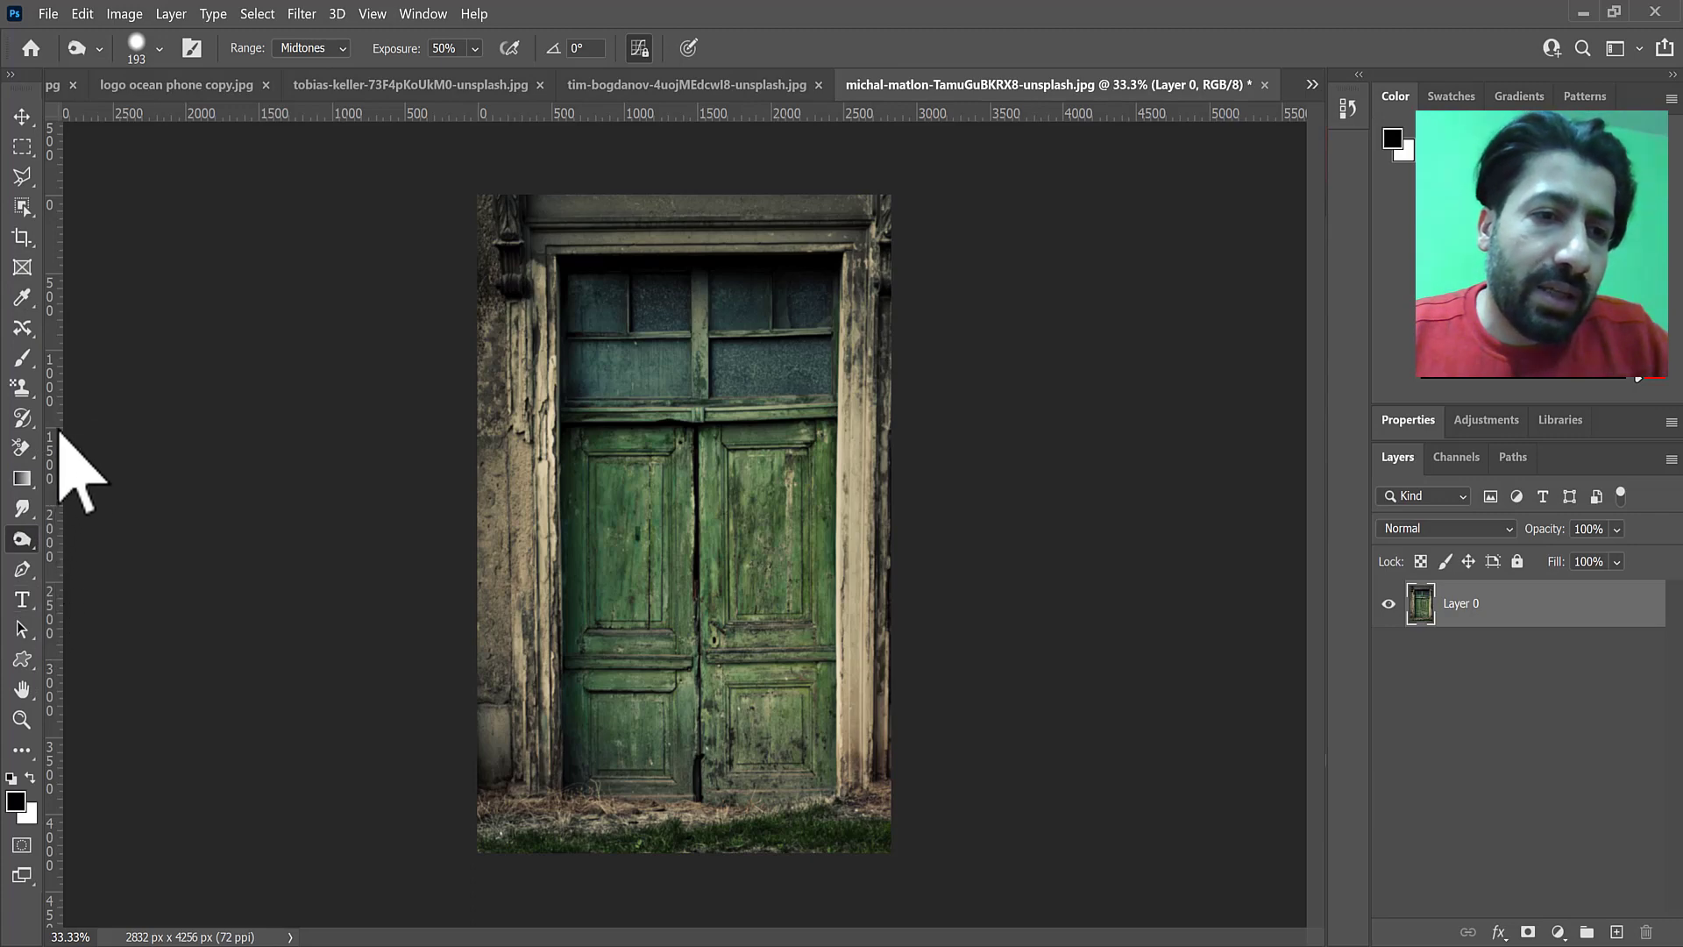
click(37, 604)
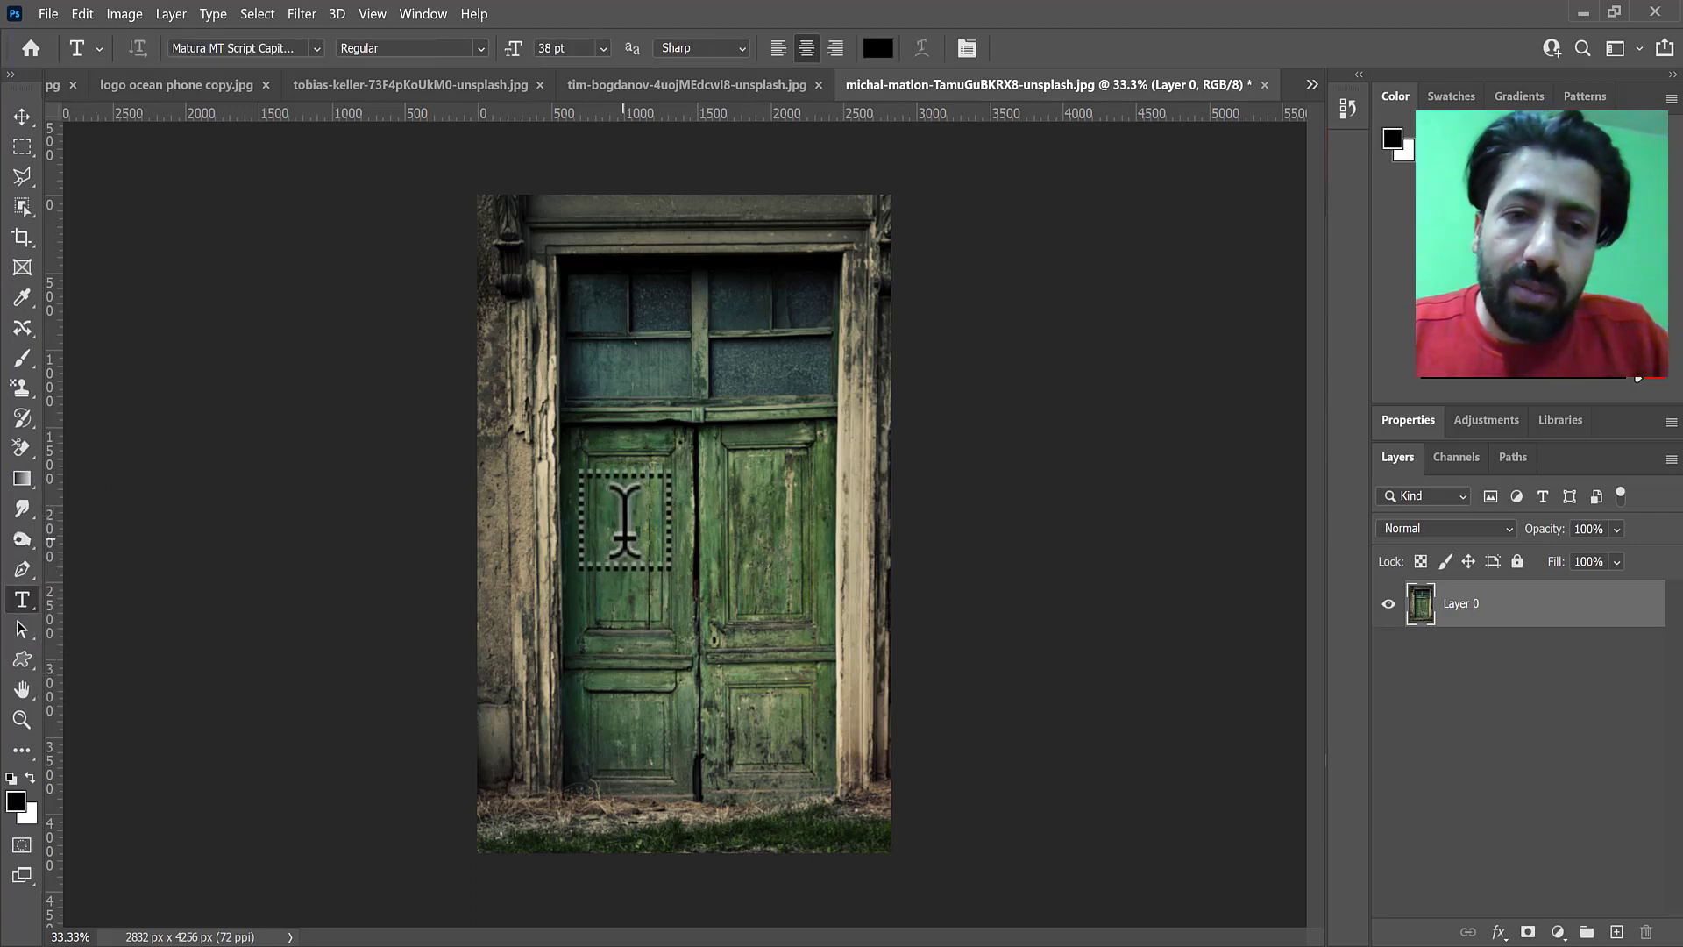
click(624, 539)
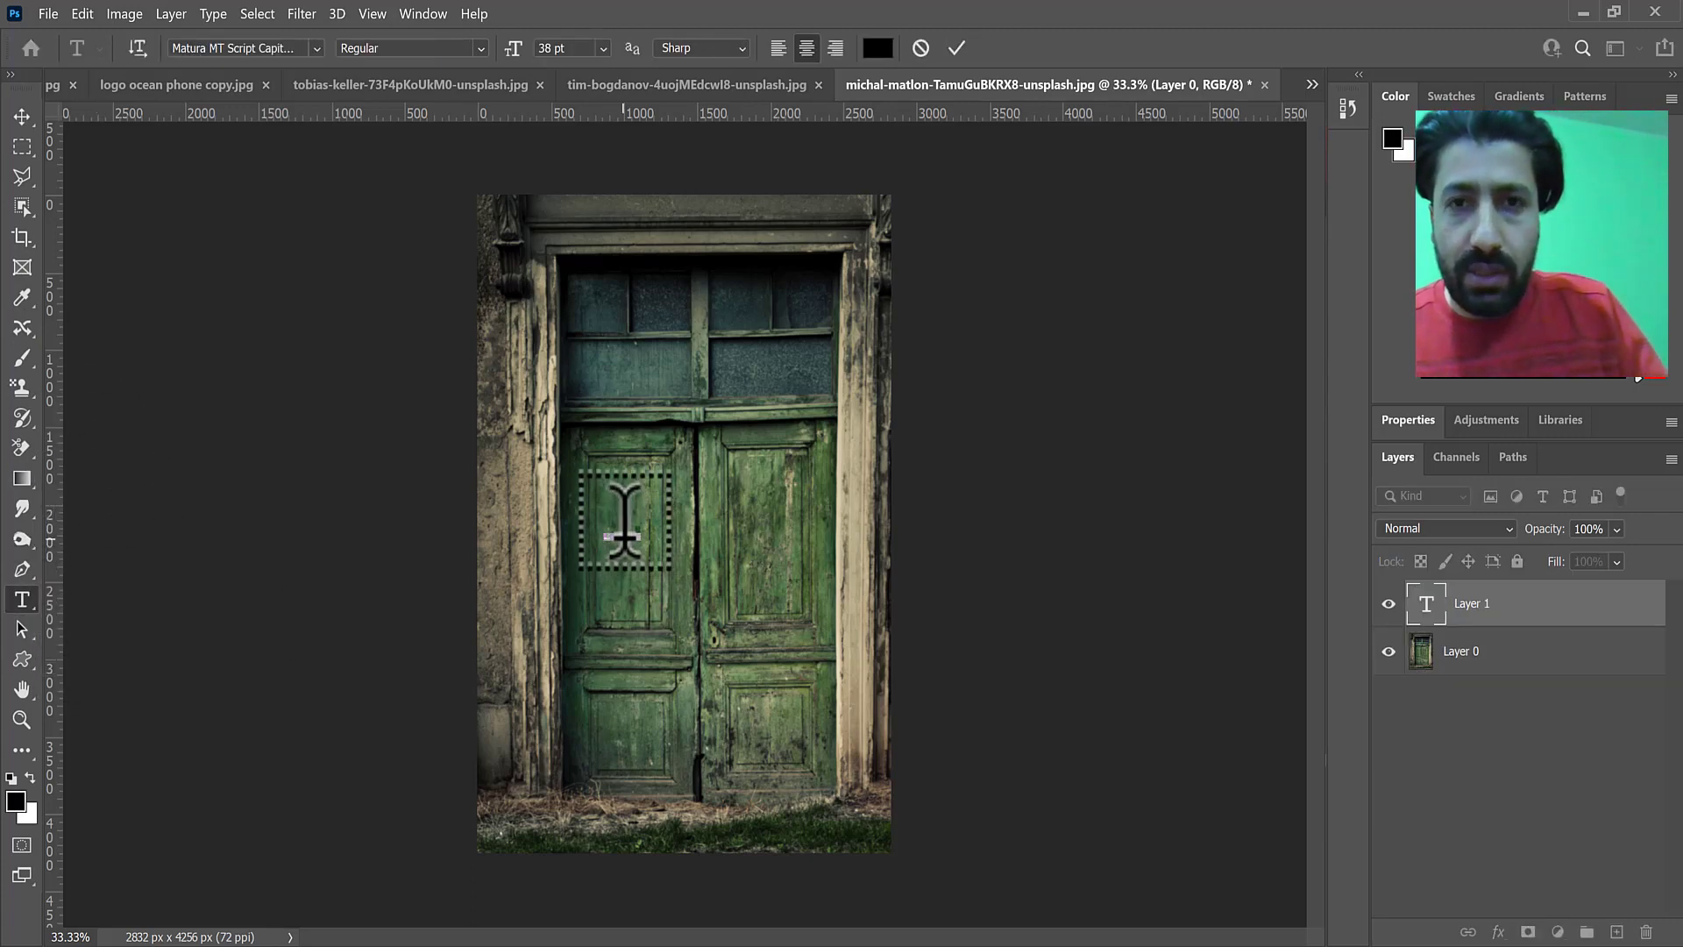
drag(514, 51, 807, 129)
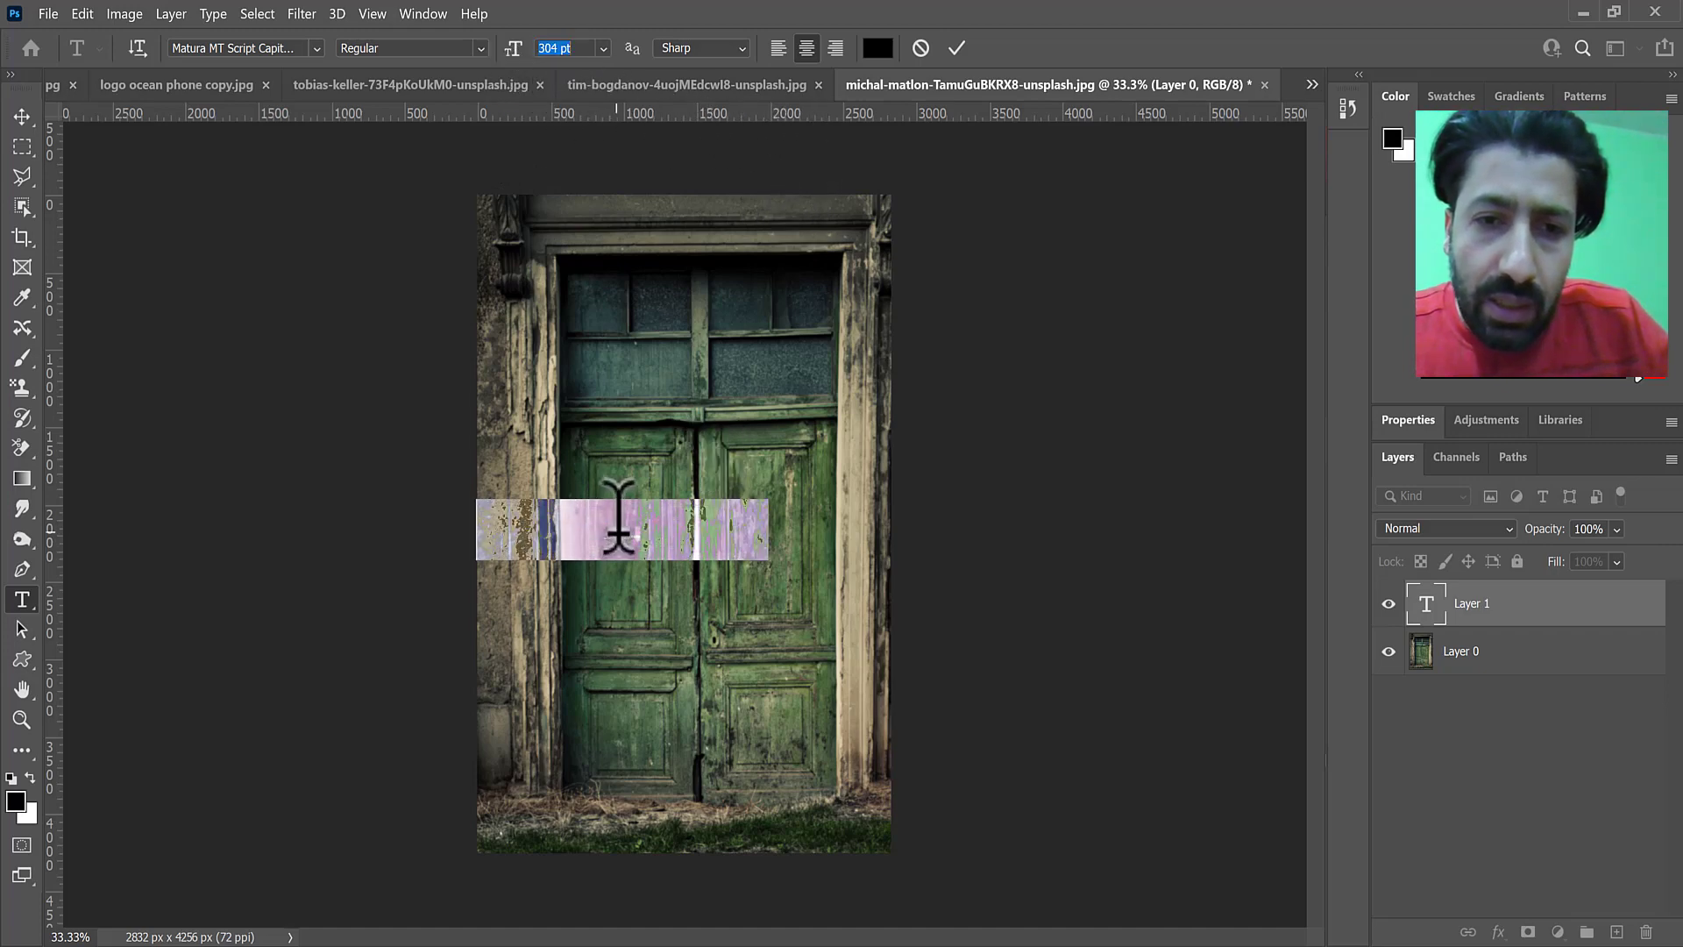
click(619, 526)
key(ctrl+a)
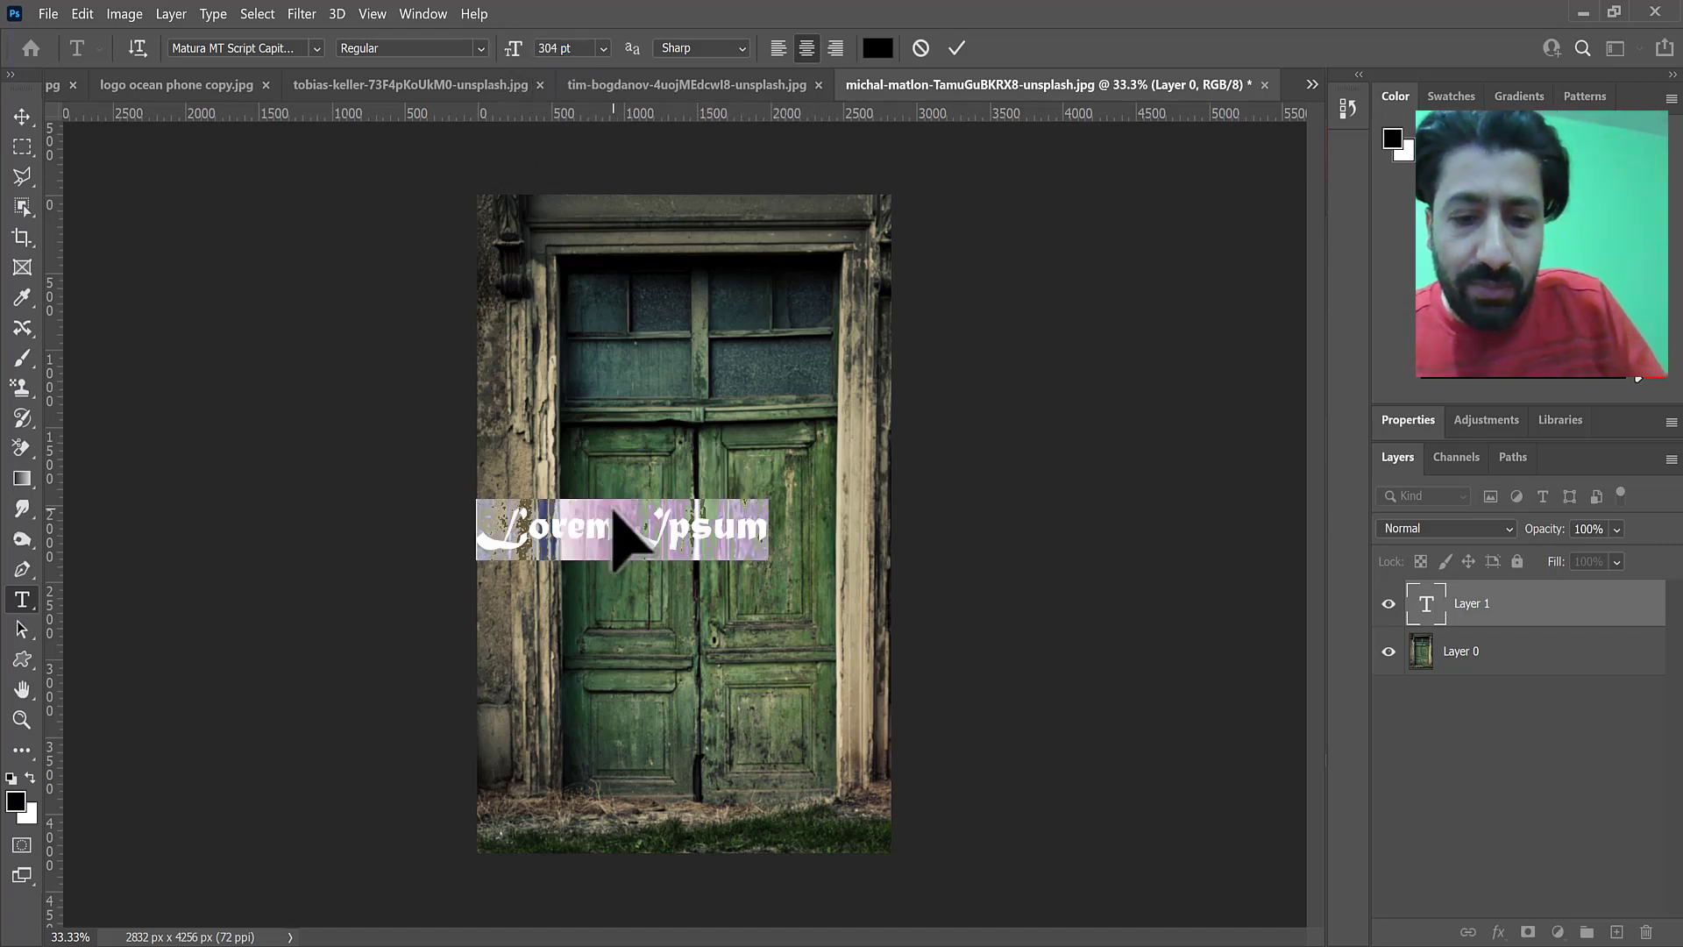
text(G)
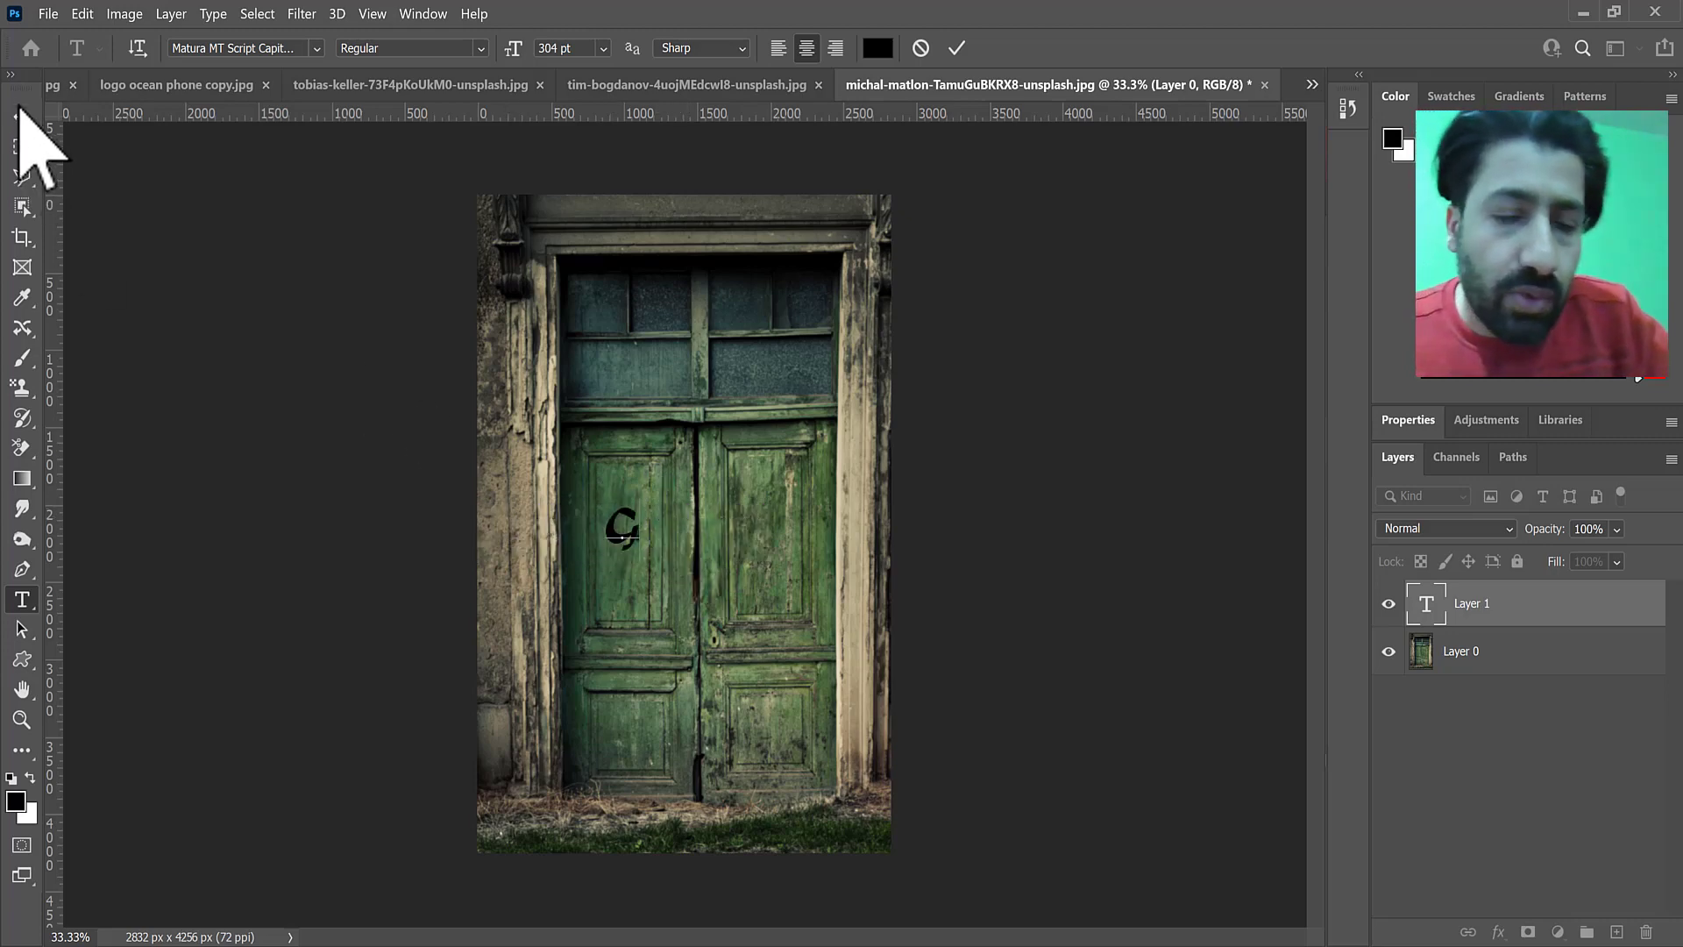
click(22, 116)
click(643, 558)
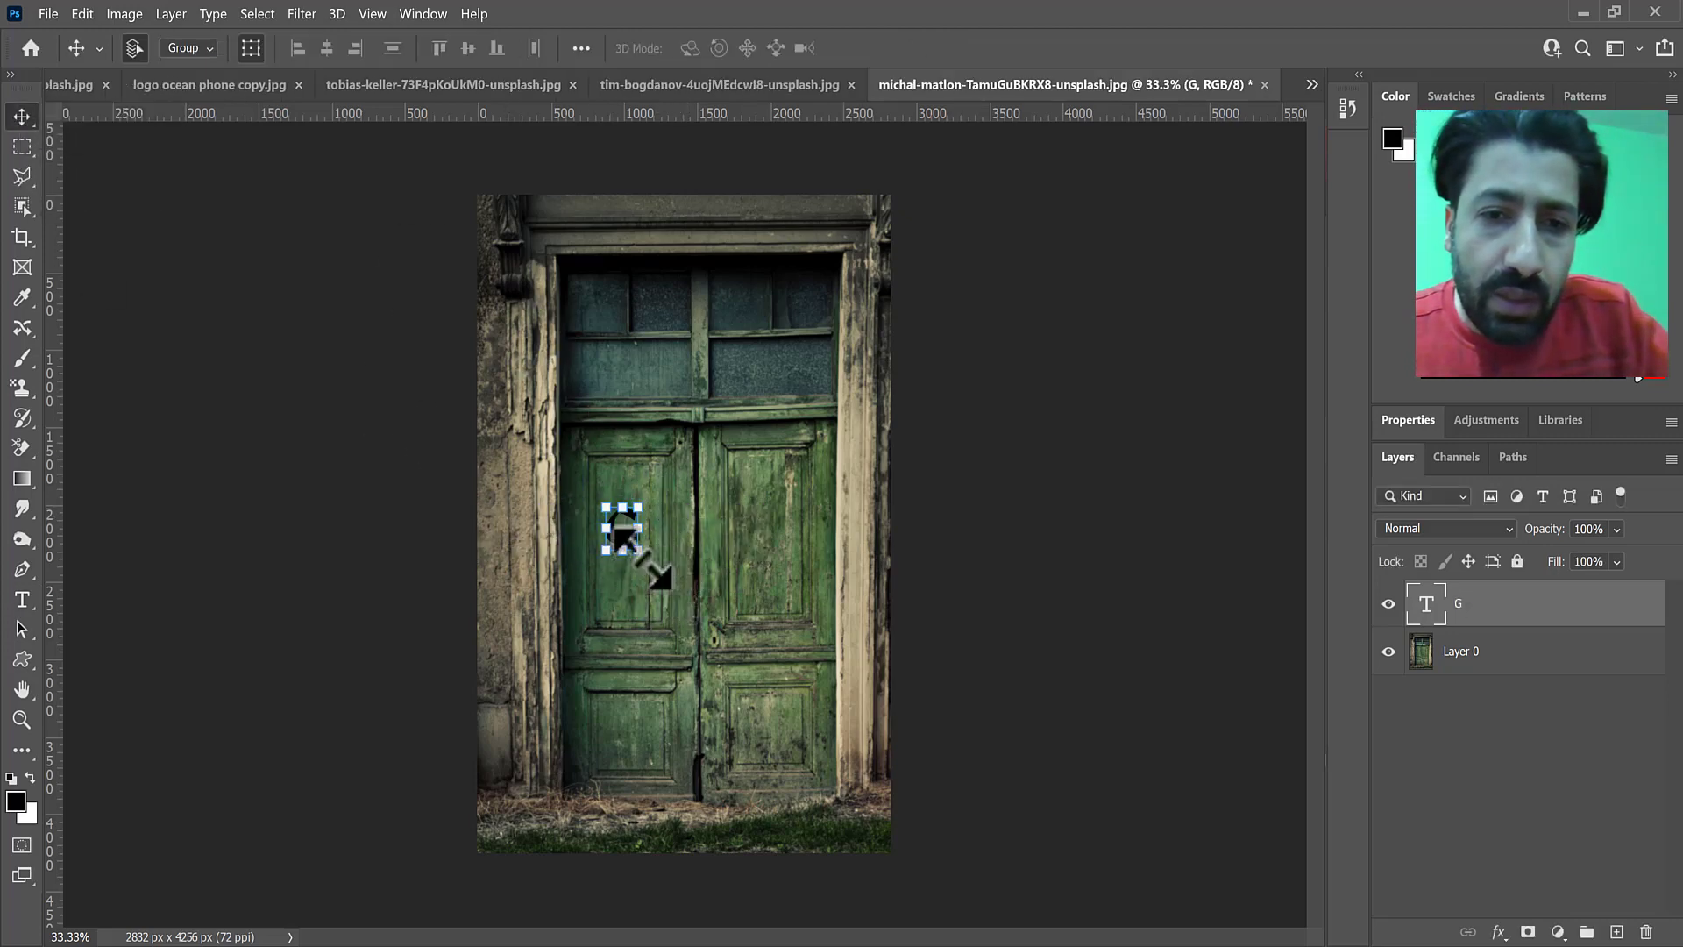
drag(638, 551, 723, 706)
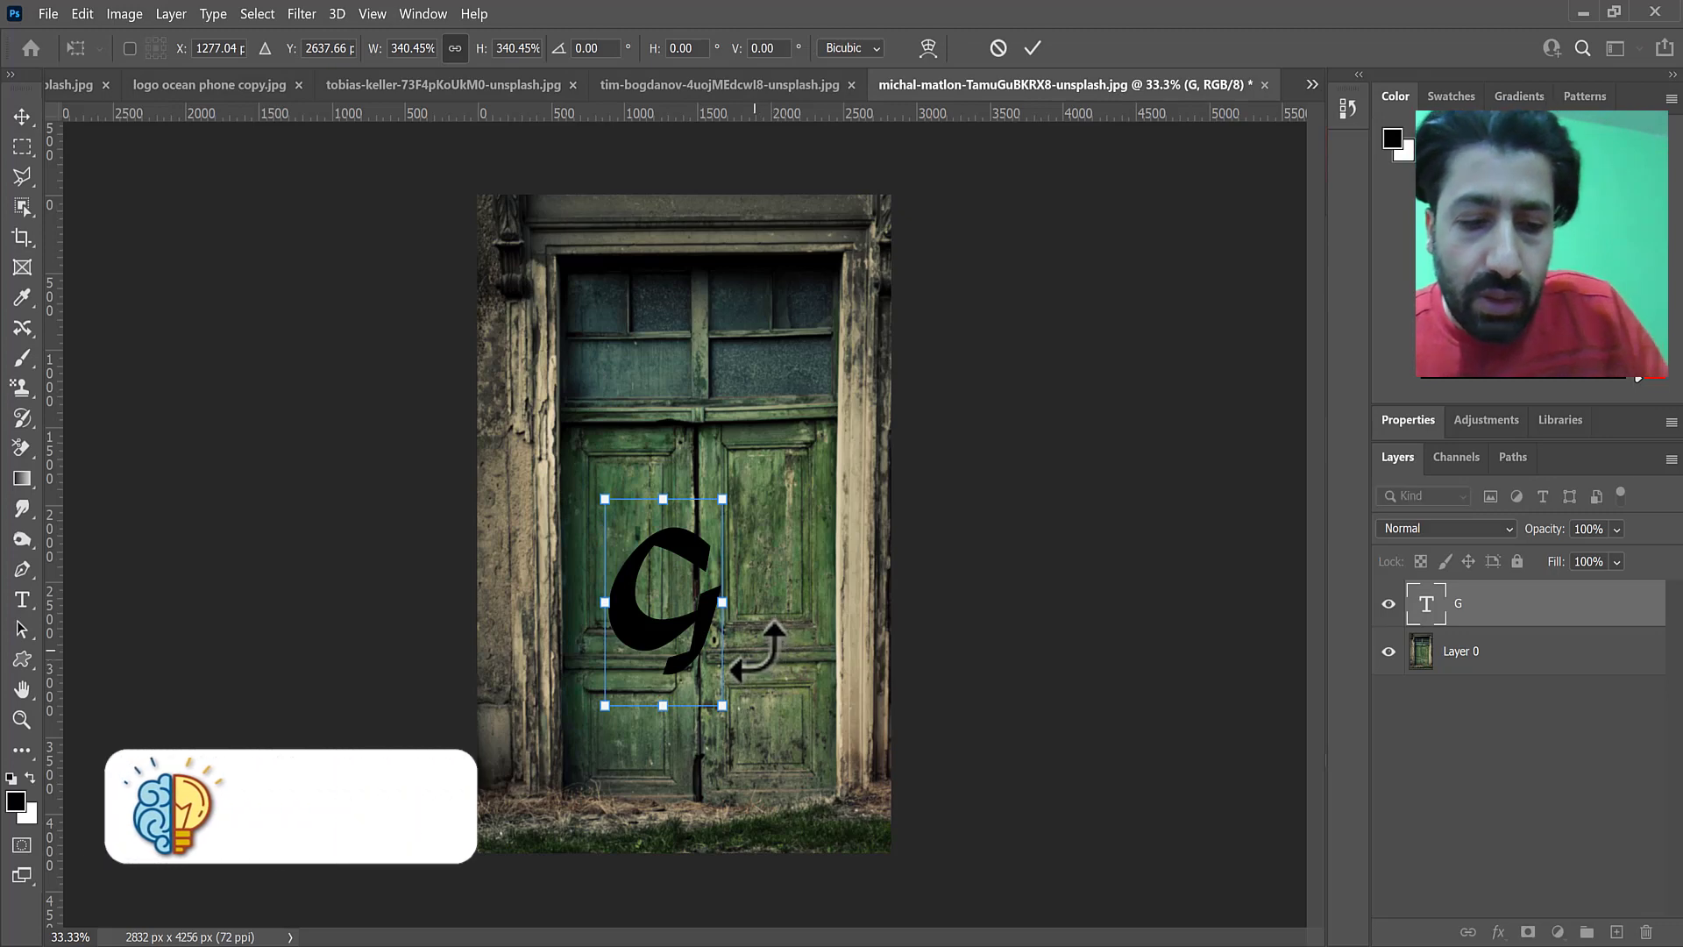
key(ctrl+z)
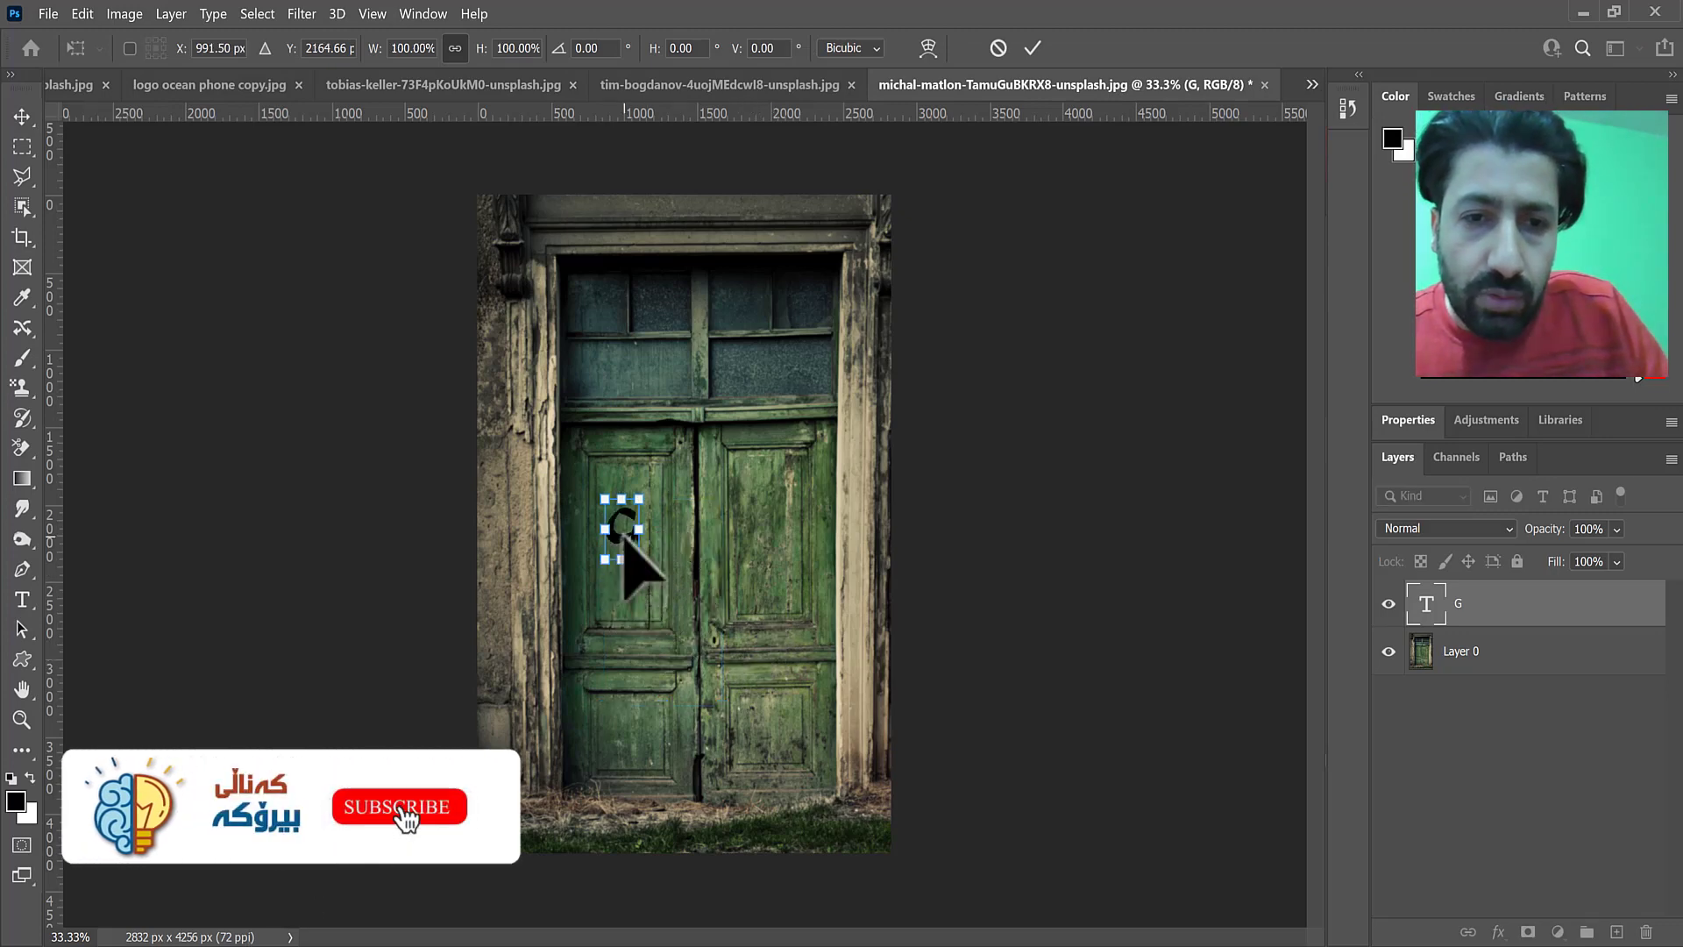
key(Escape)
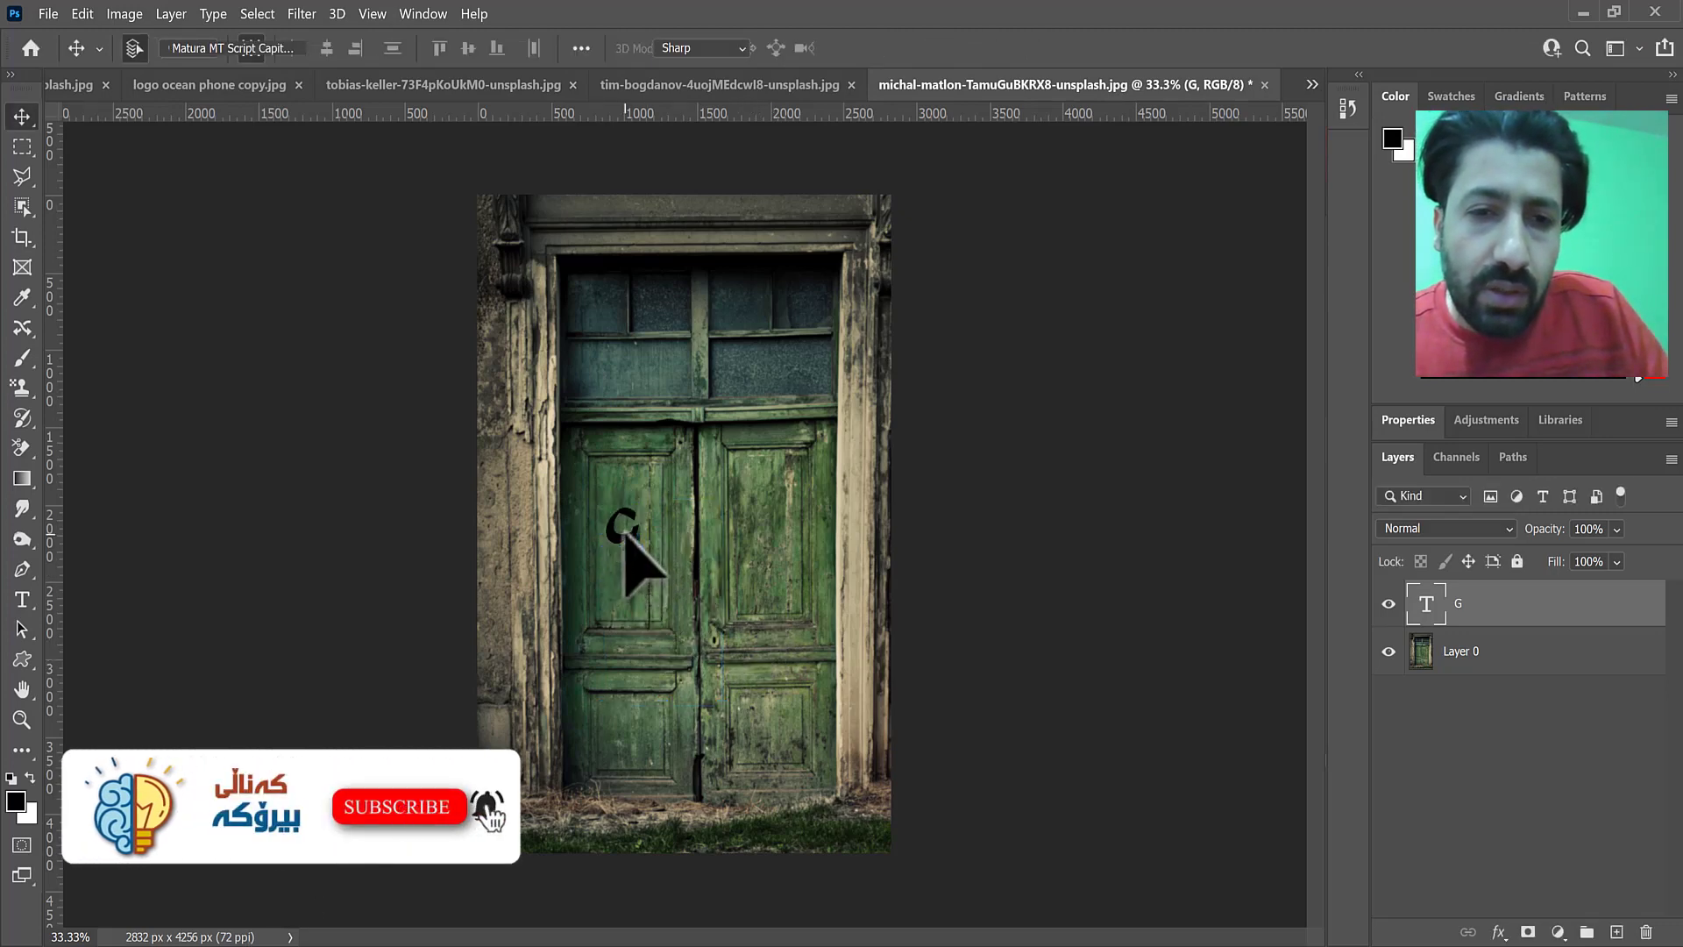
Set the font of the letter G to Bernard MT Condensed after trying Gill Sans Ultra Bold
double_click(624, 529)
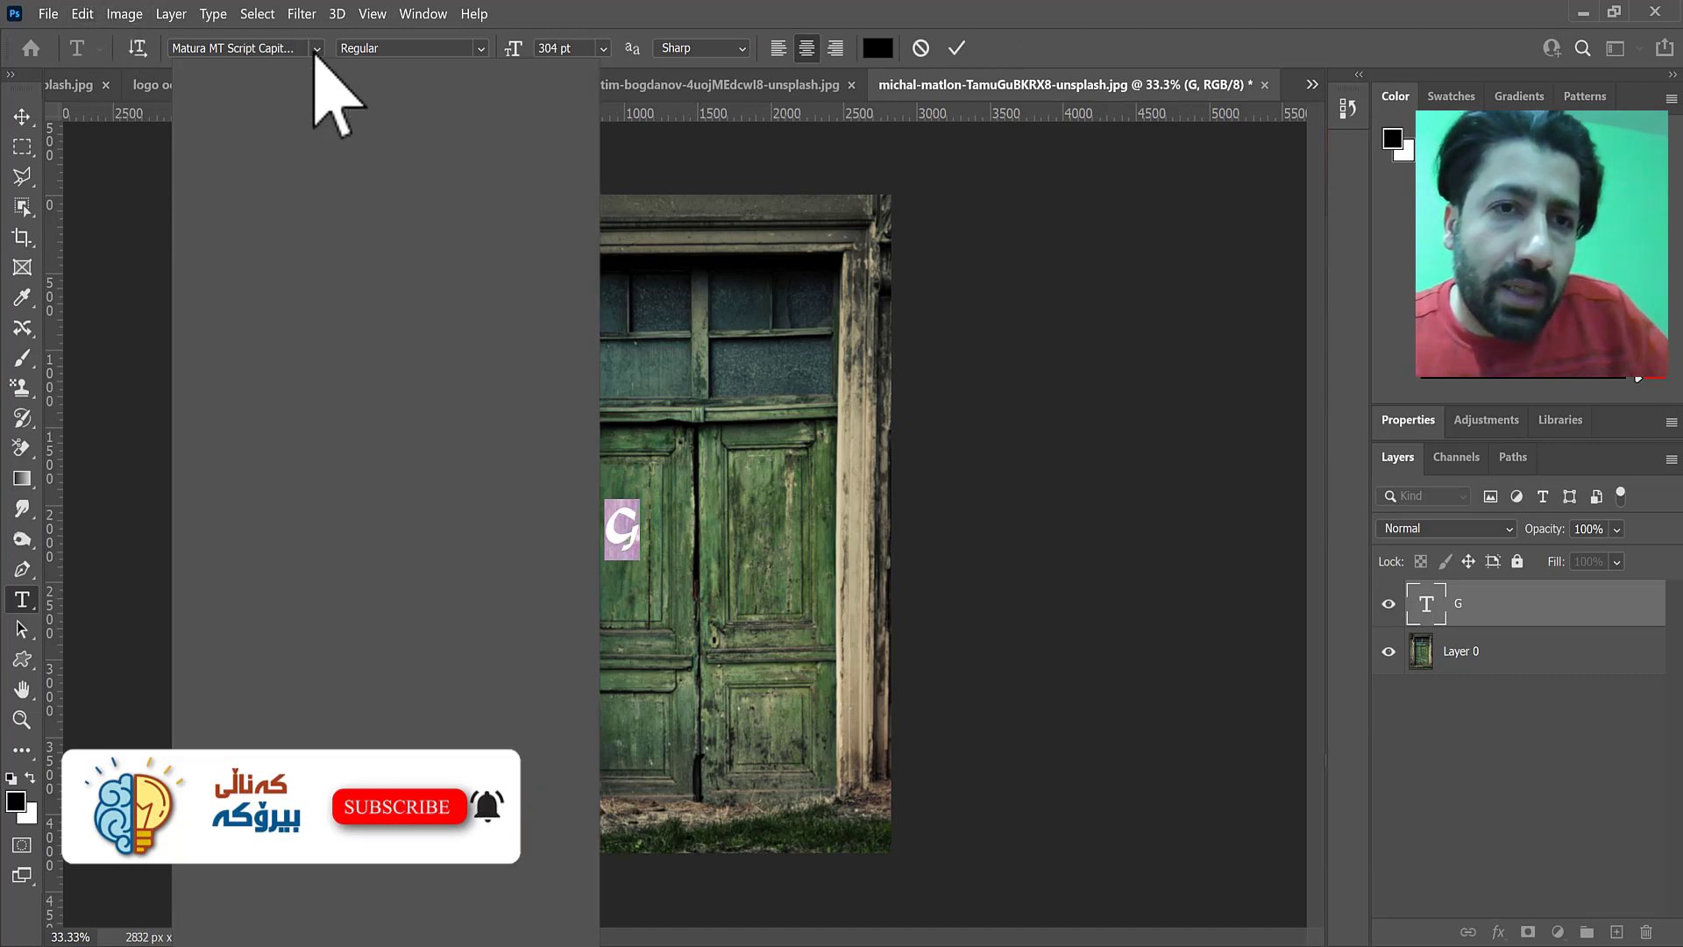
click(317, 49)
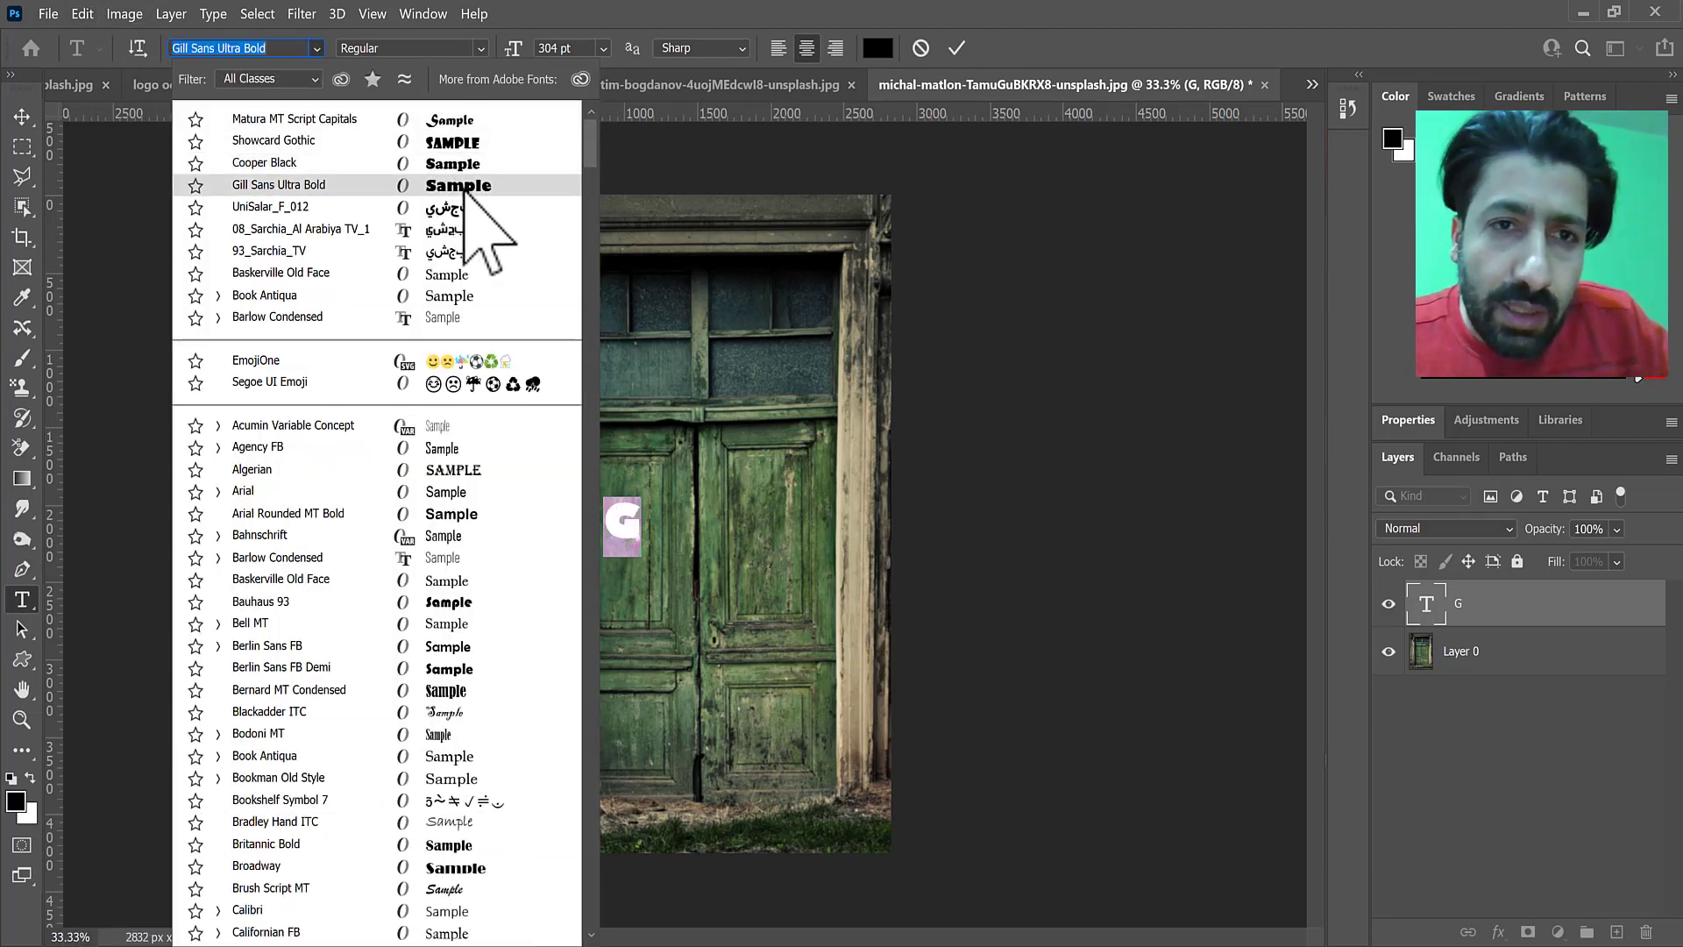
click(465, 187)
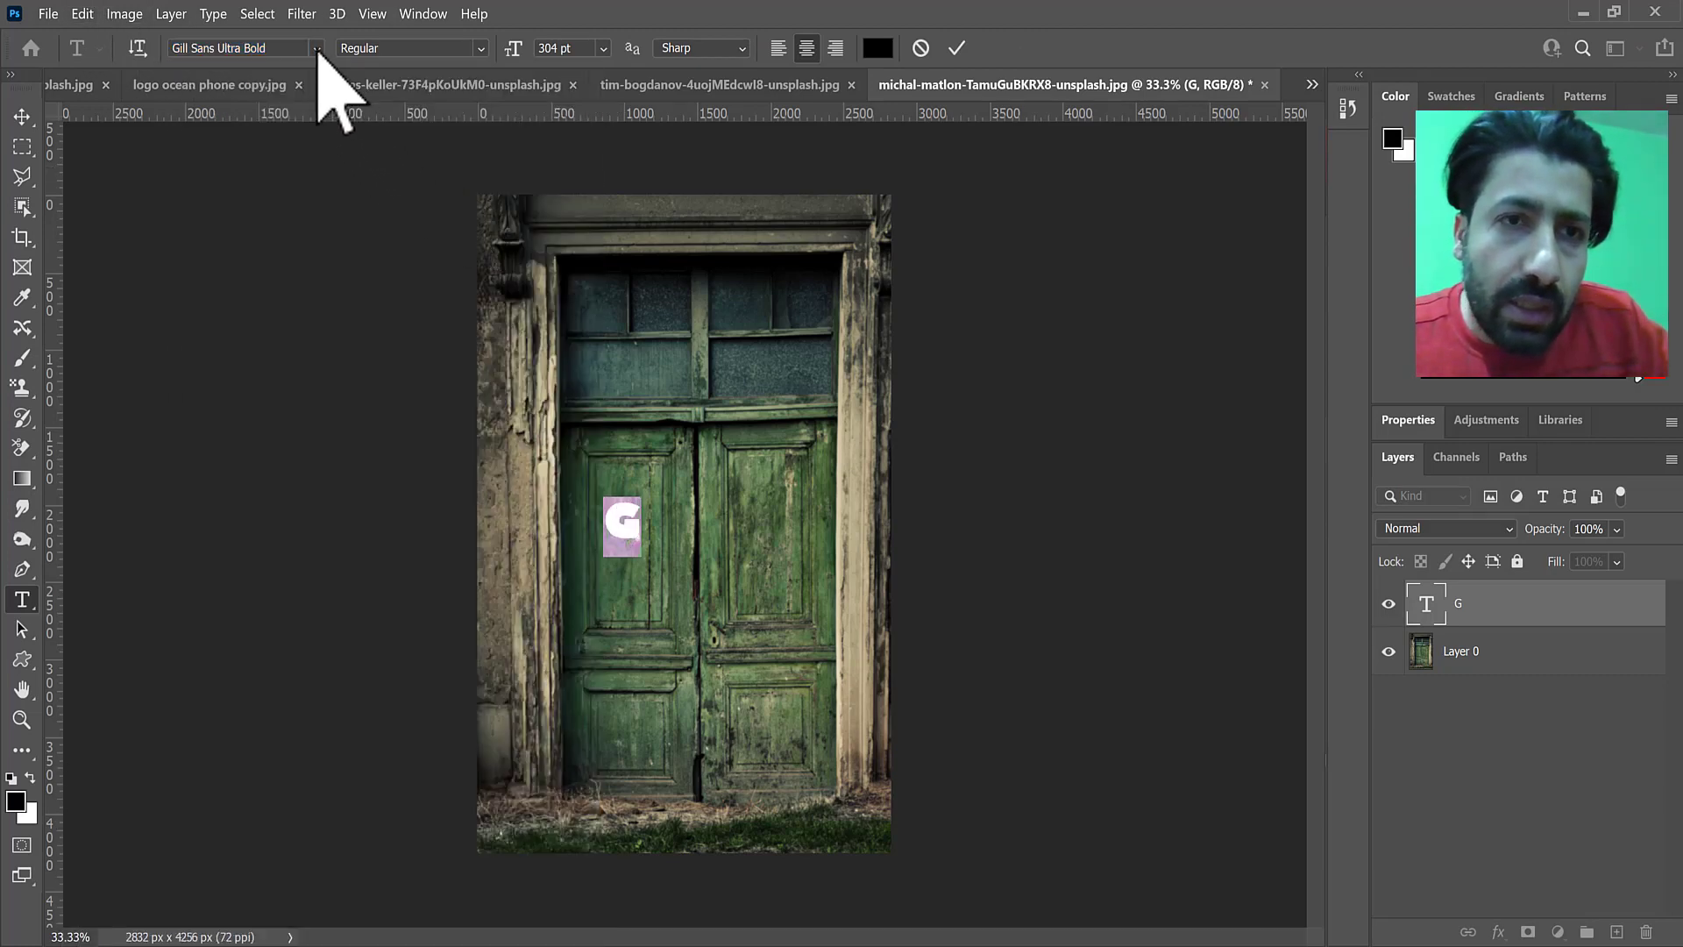
click(317, 48)
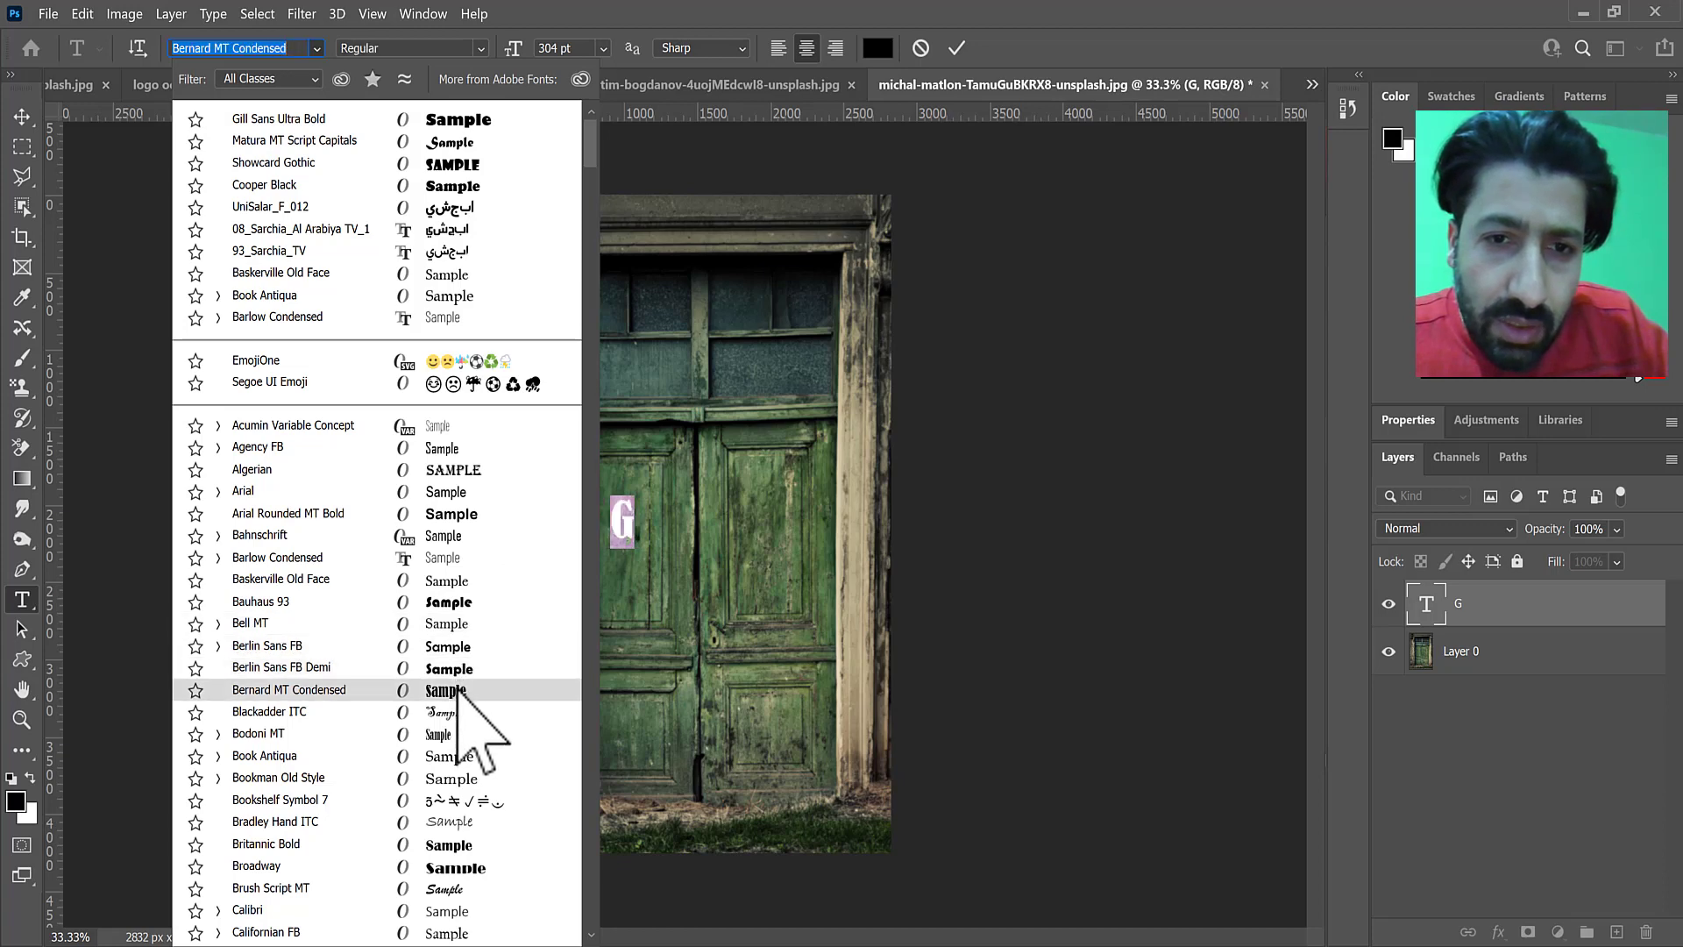
click(457, 689)
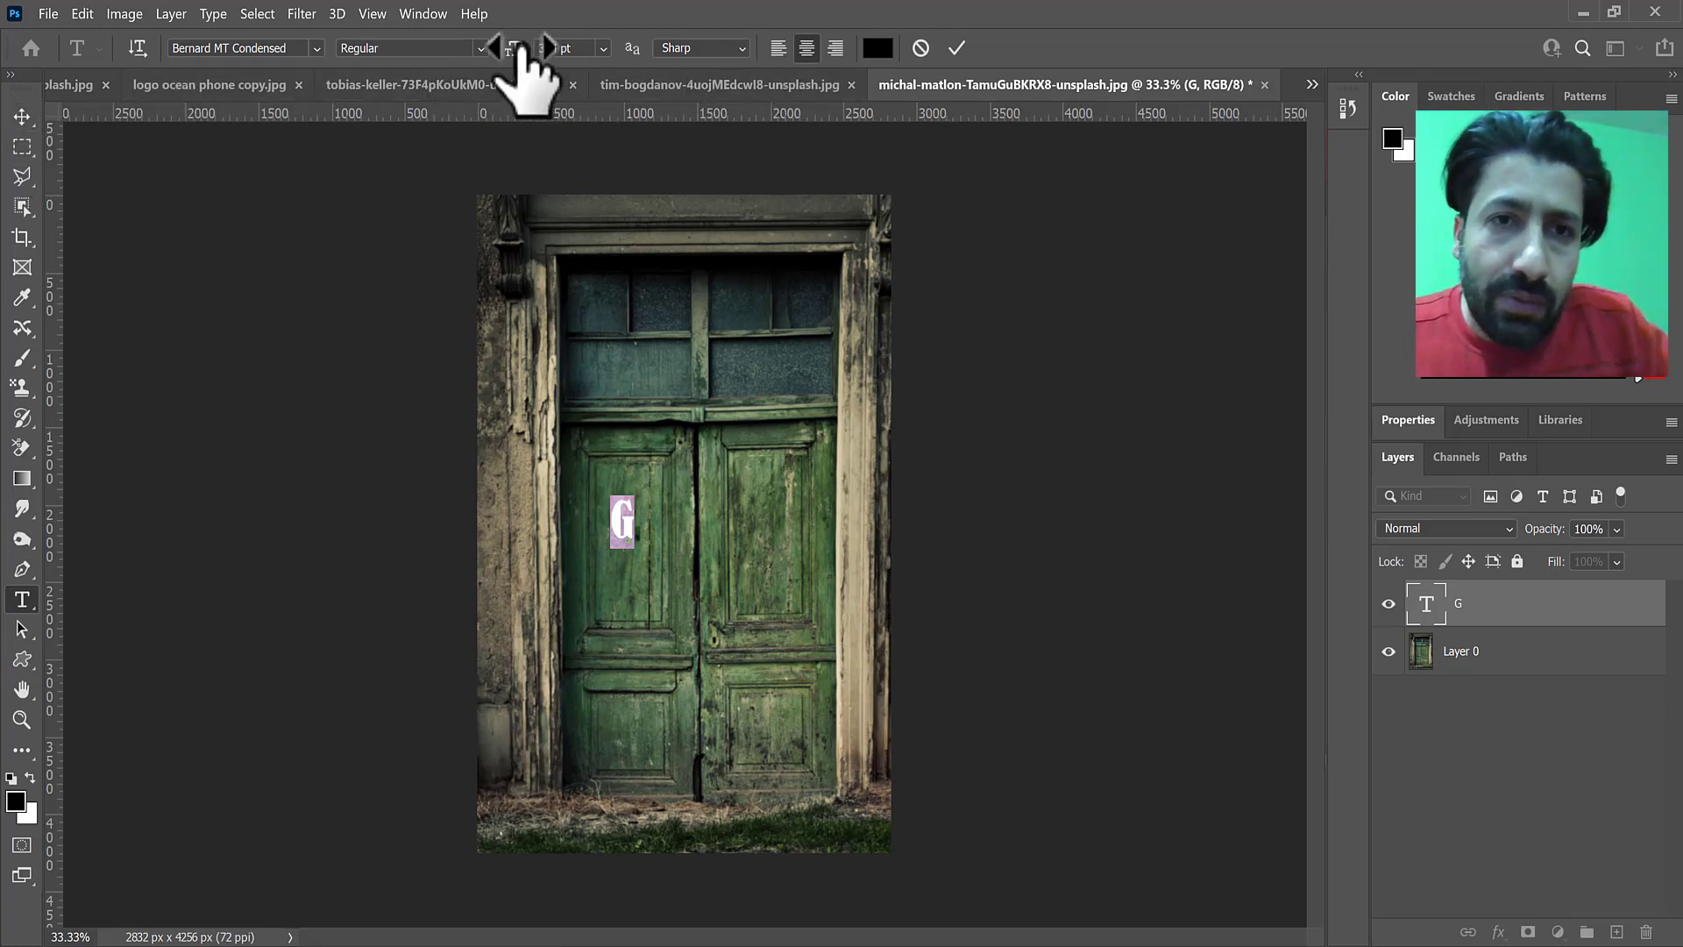
Set the letter G's font size to 599 pt, then show the character settings and scale it to 153% vertically and 321% horizontally
drag(523, 49, 847, 46)
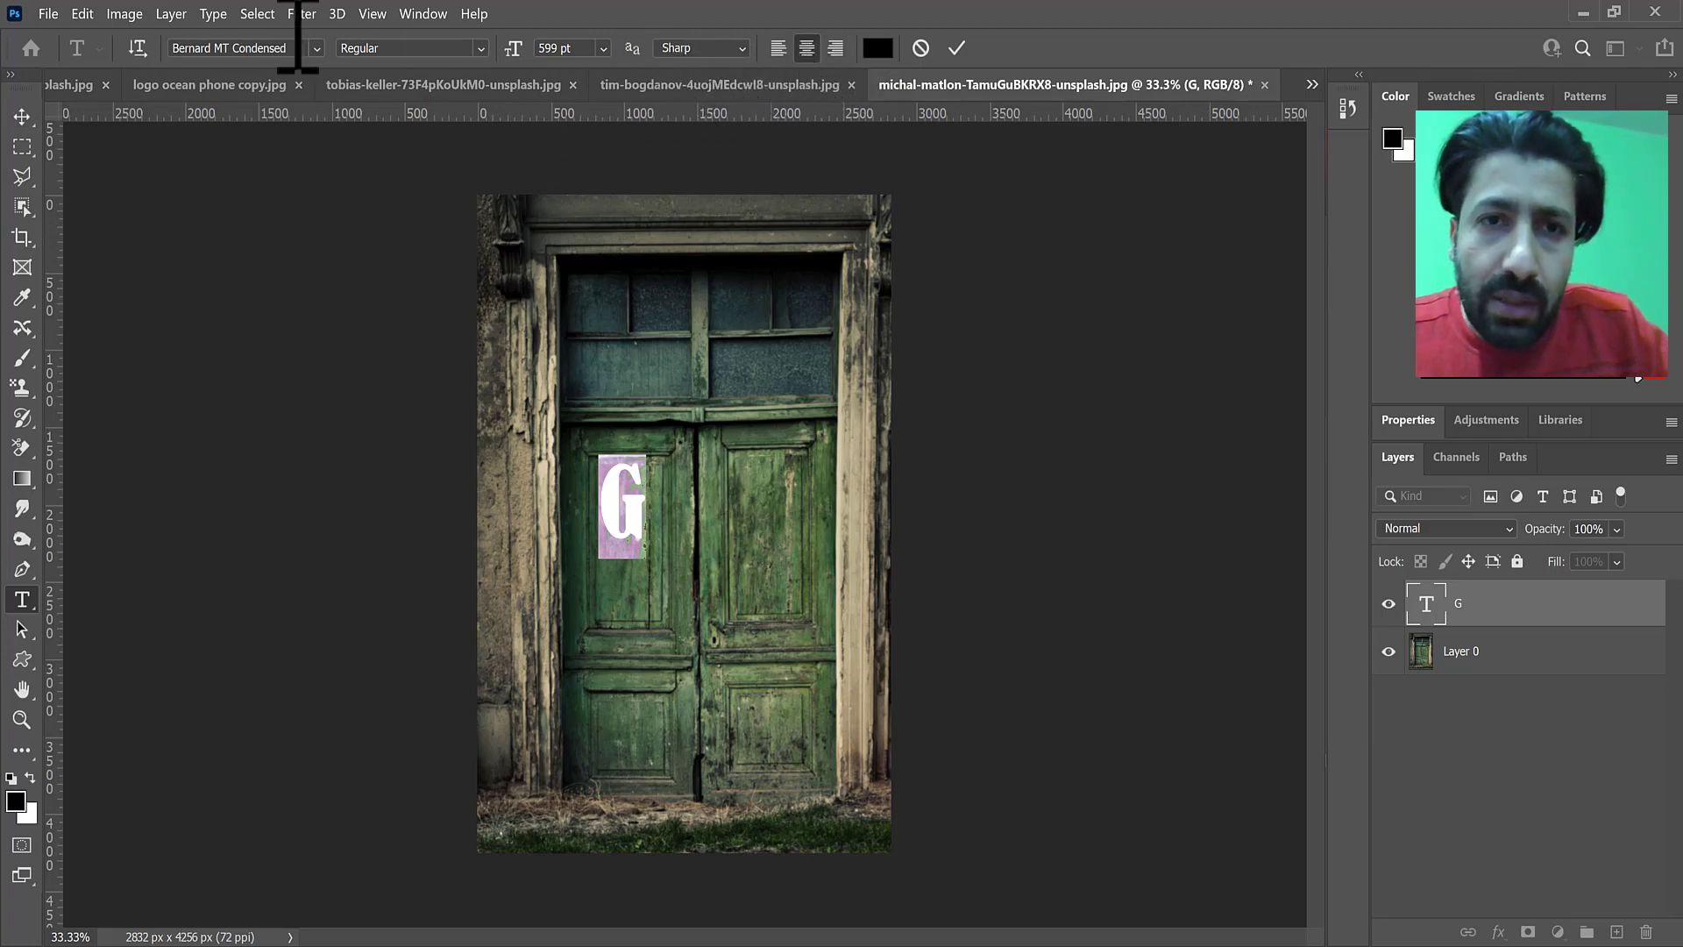
click(424, 14)
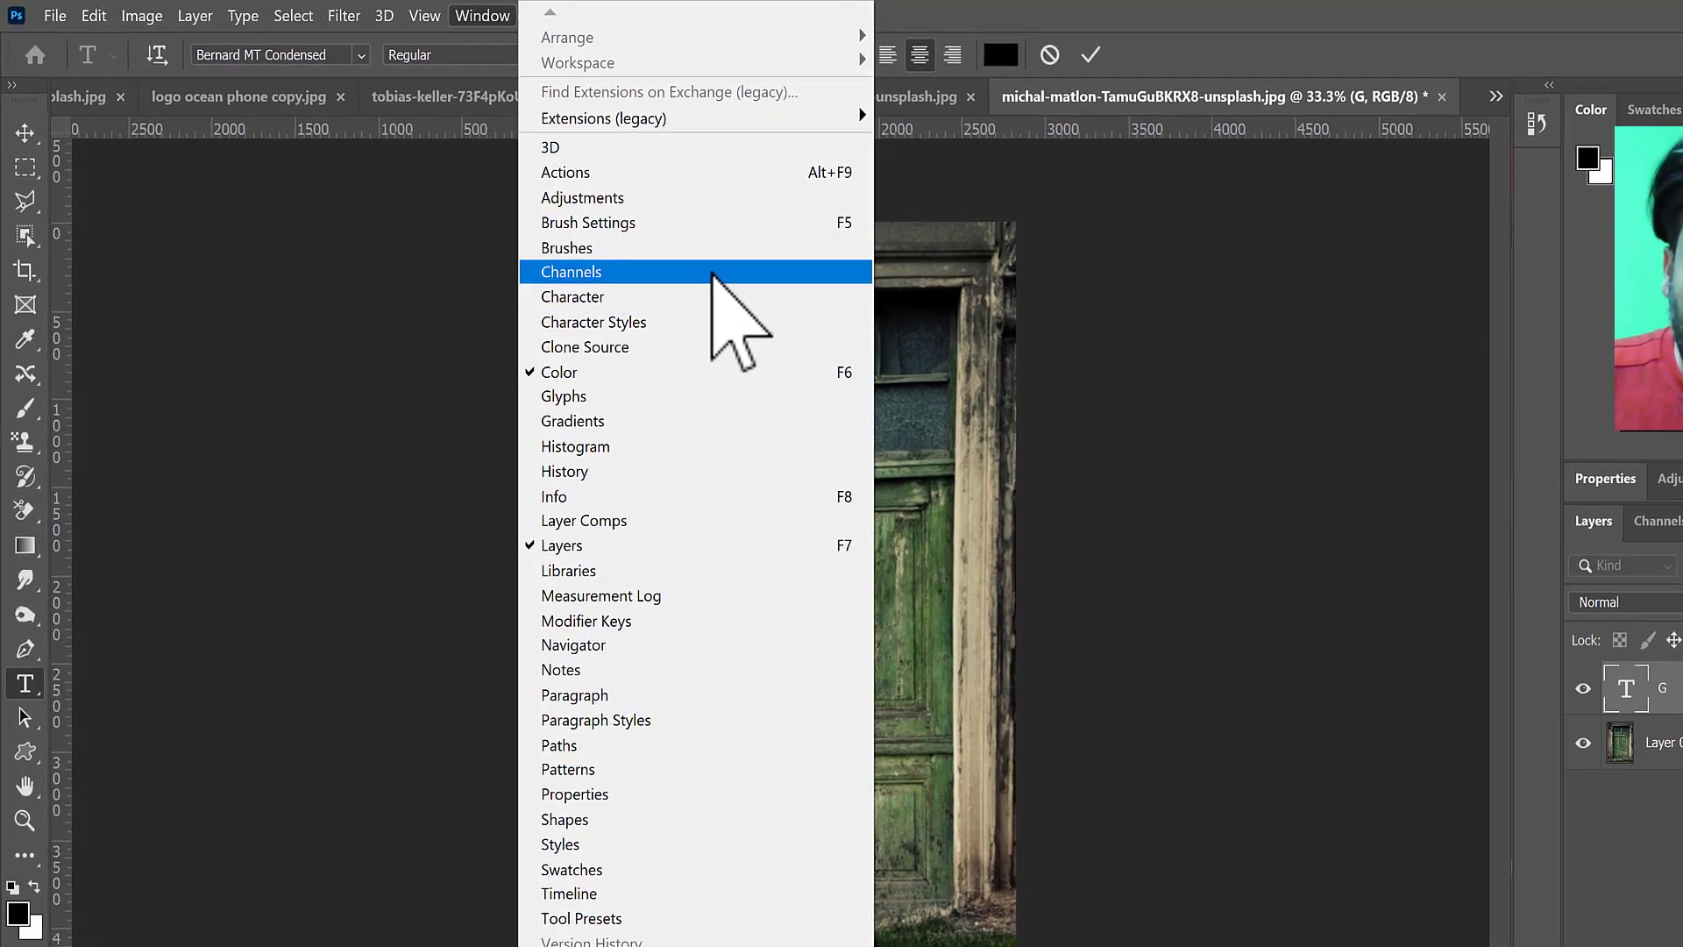
click(673, 296)
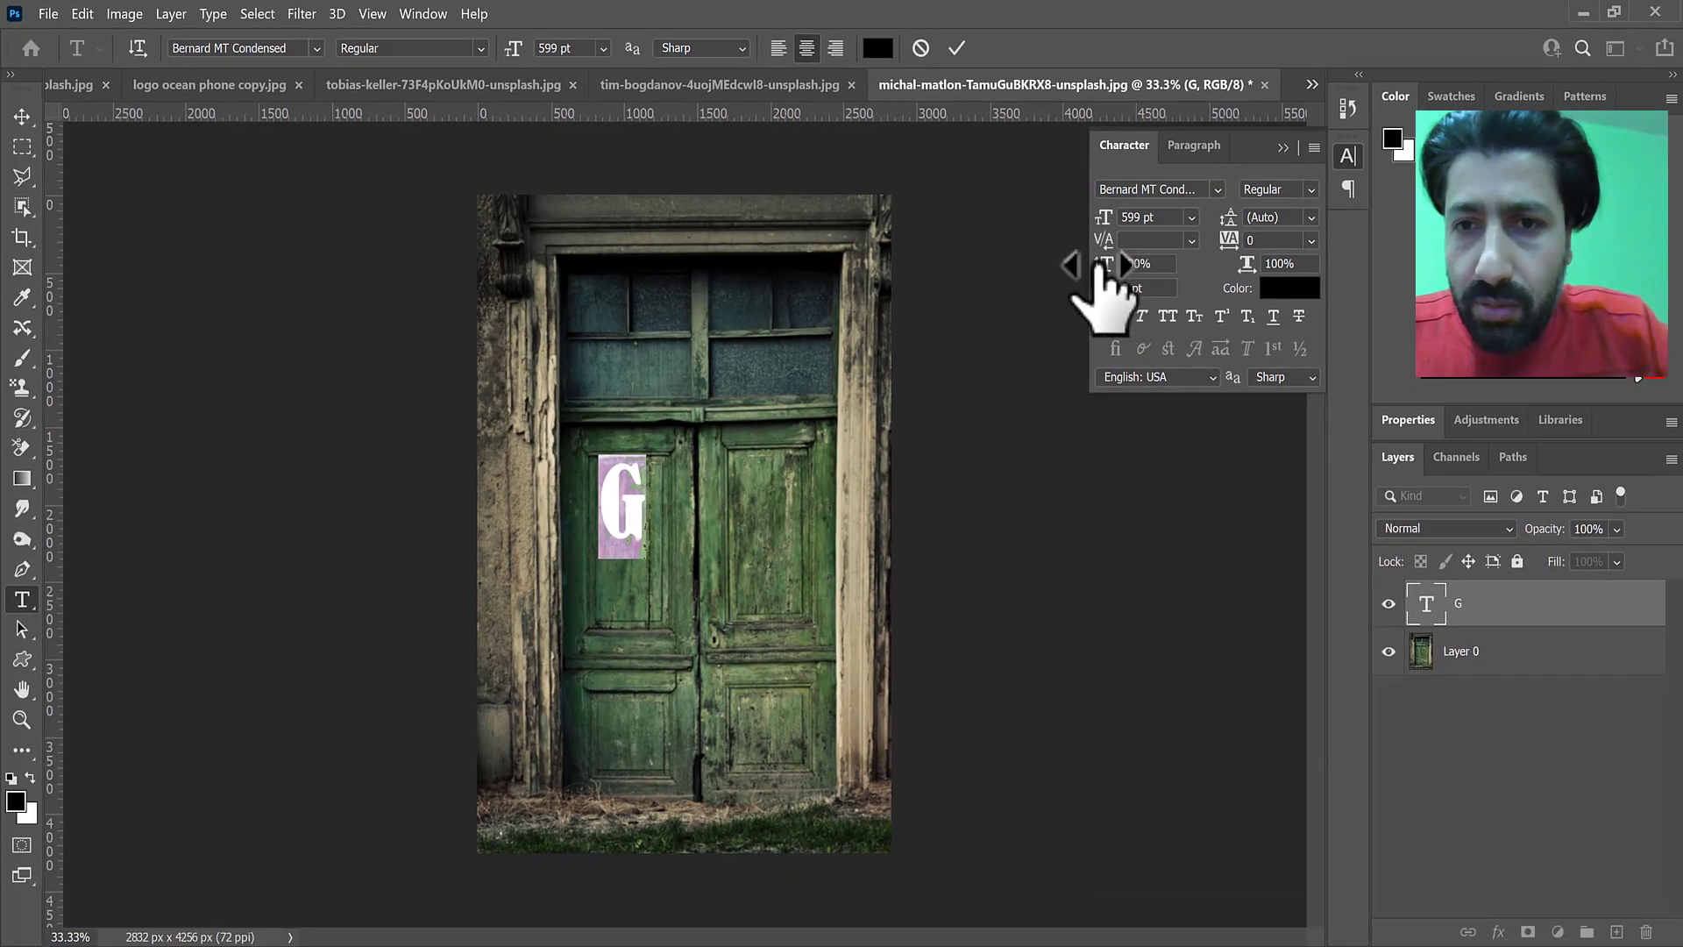
drag(1272, 301, 1282, 301)
drag(1131, 268, 1127, 268)
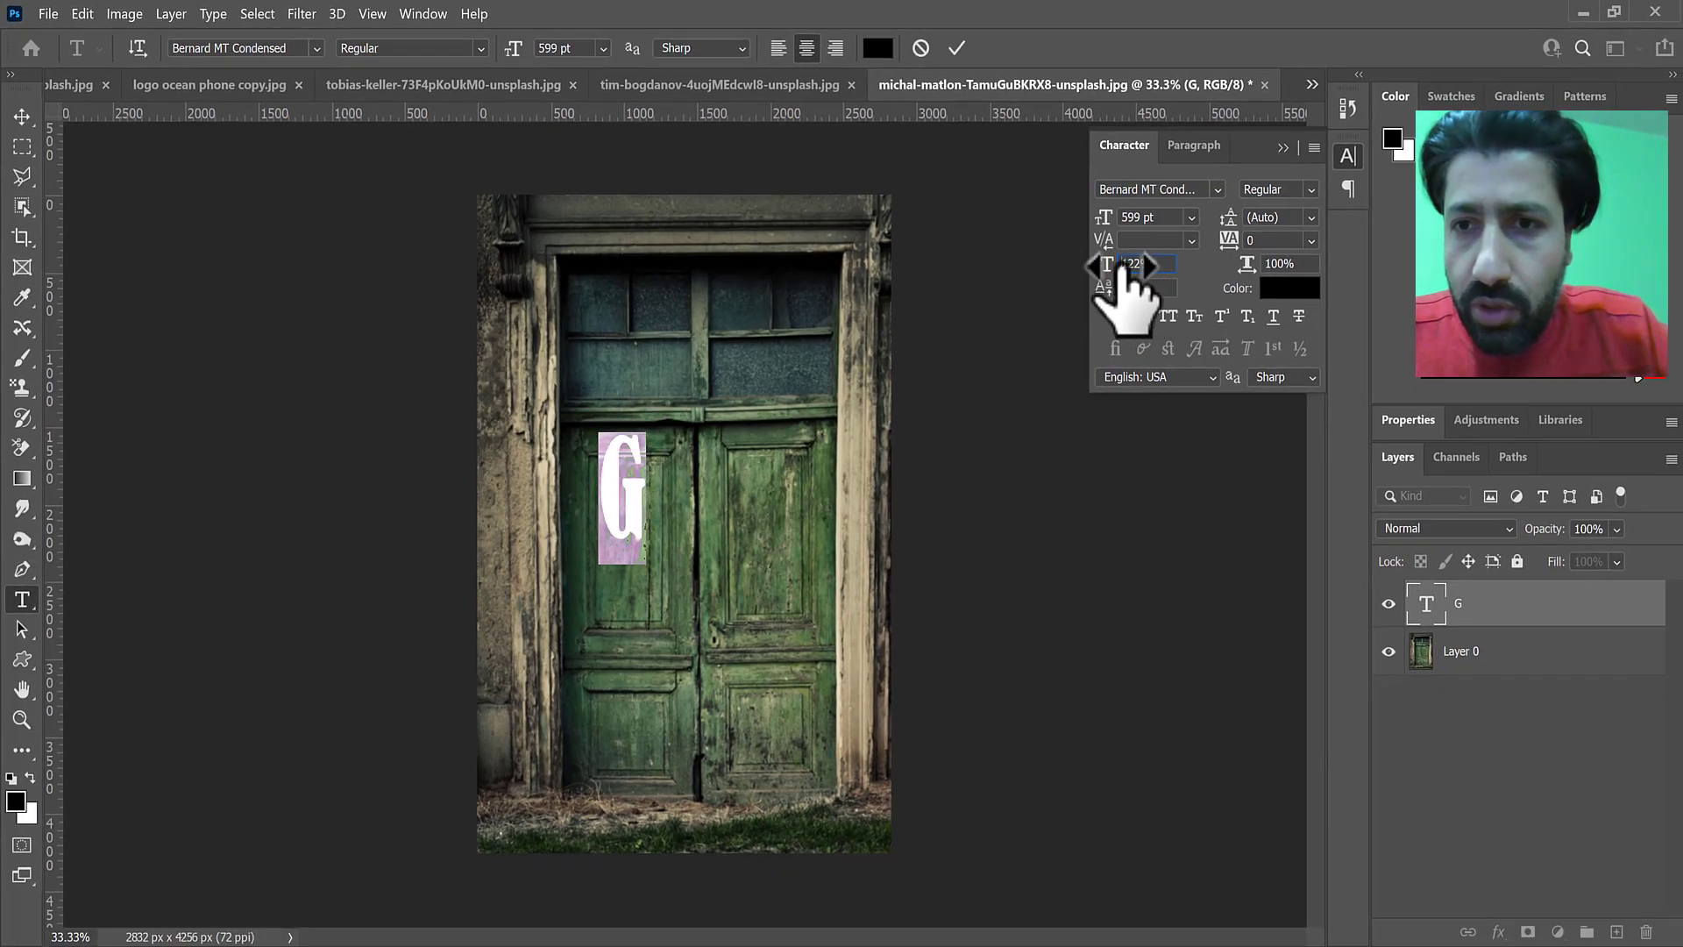
drag(1247, 265, 1388, 271)
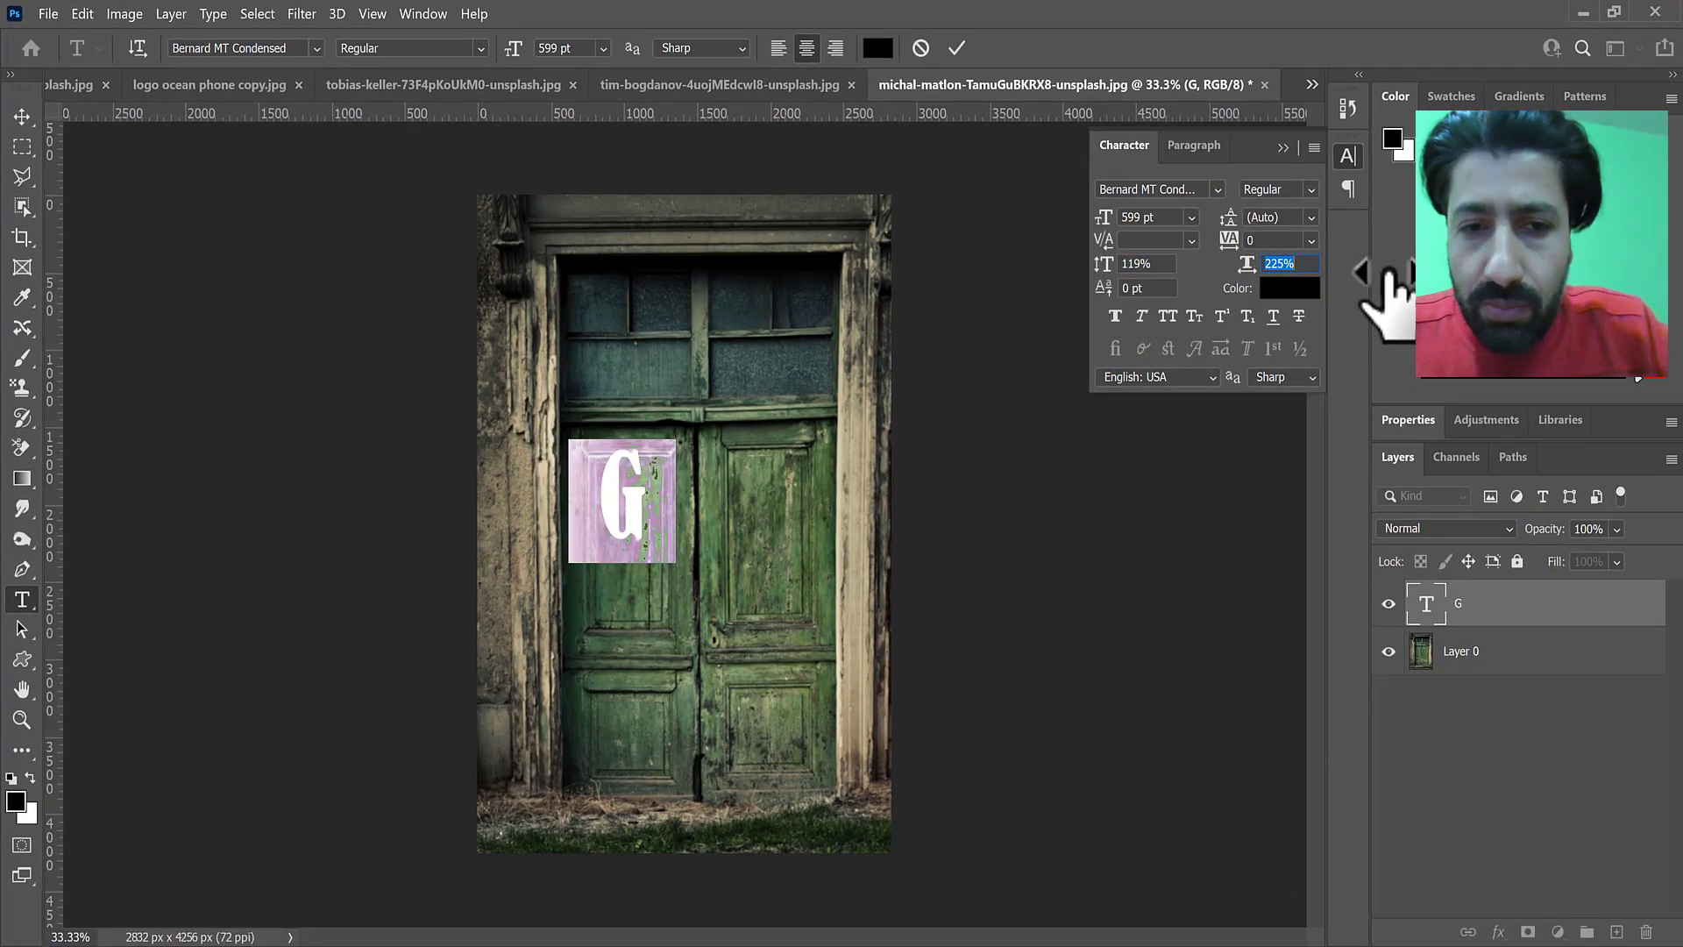
drag(1112, 265, 1144, 267)
drag(1247, 265, 1343, 273)
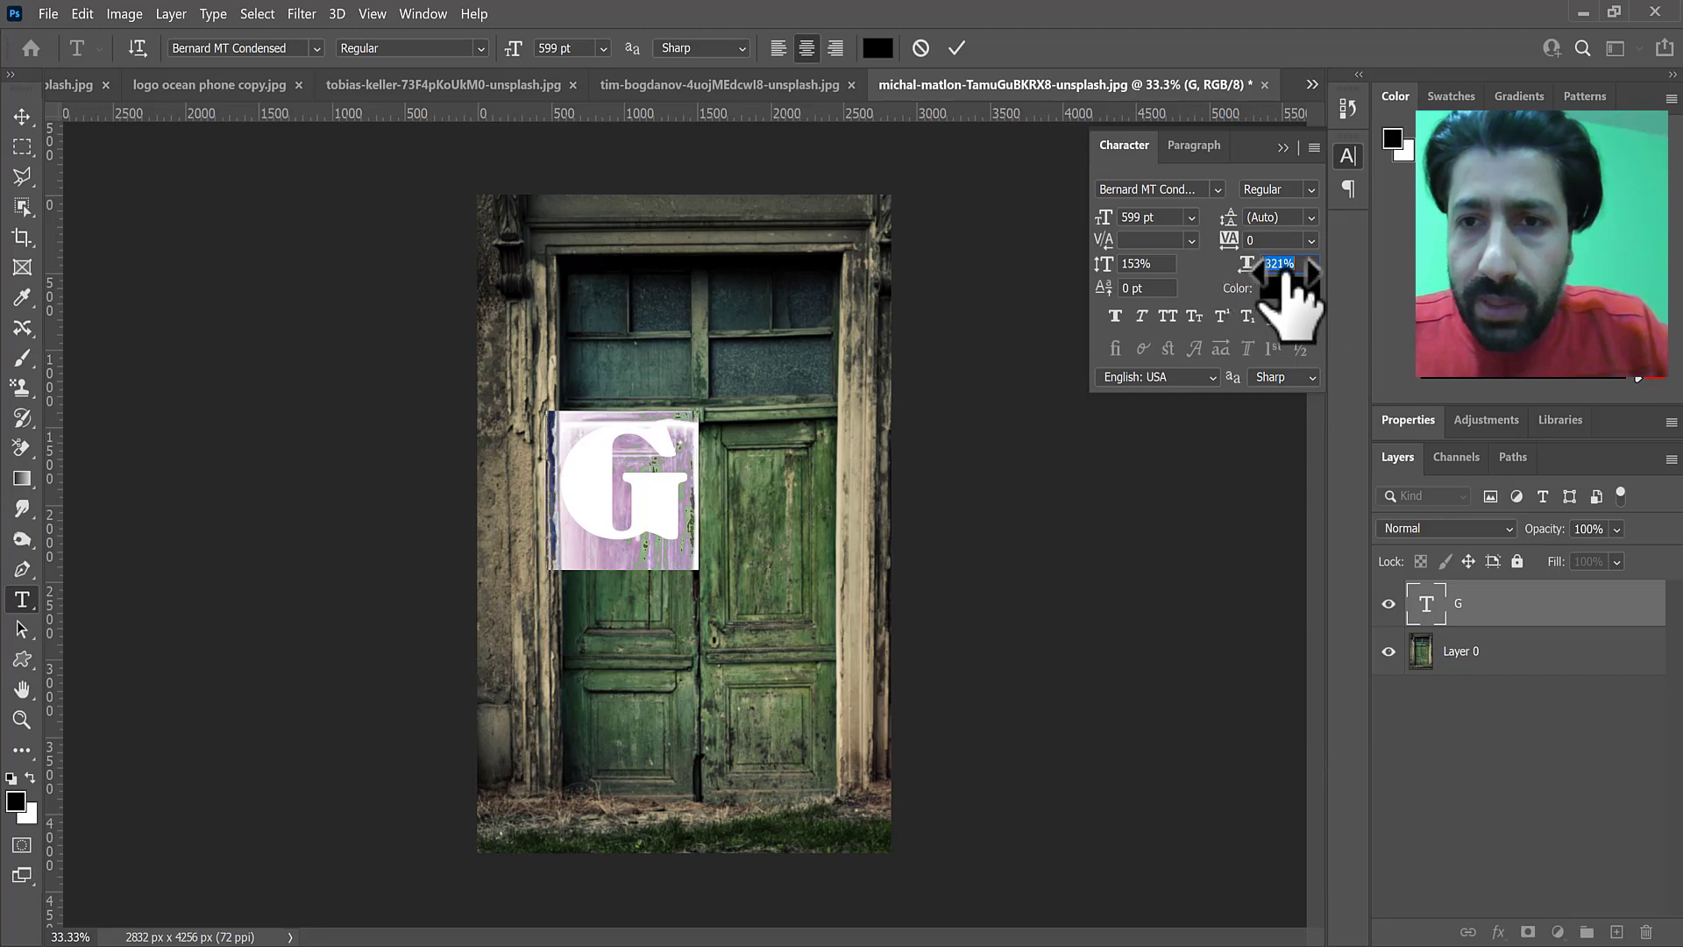
Enlarge the letter G to 876 pt, with 253% vertical scale, 392% horizontal scale and tracking of 20
drag(1106, 224, 1394, 228)
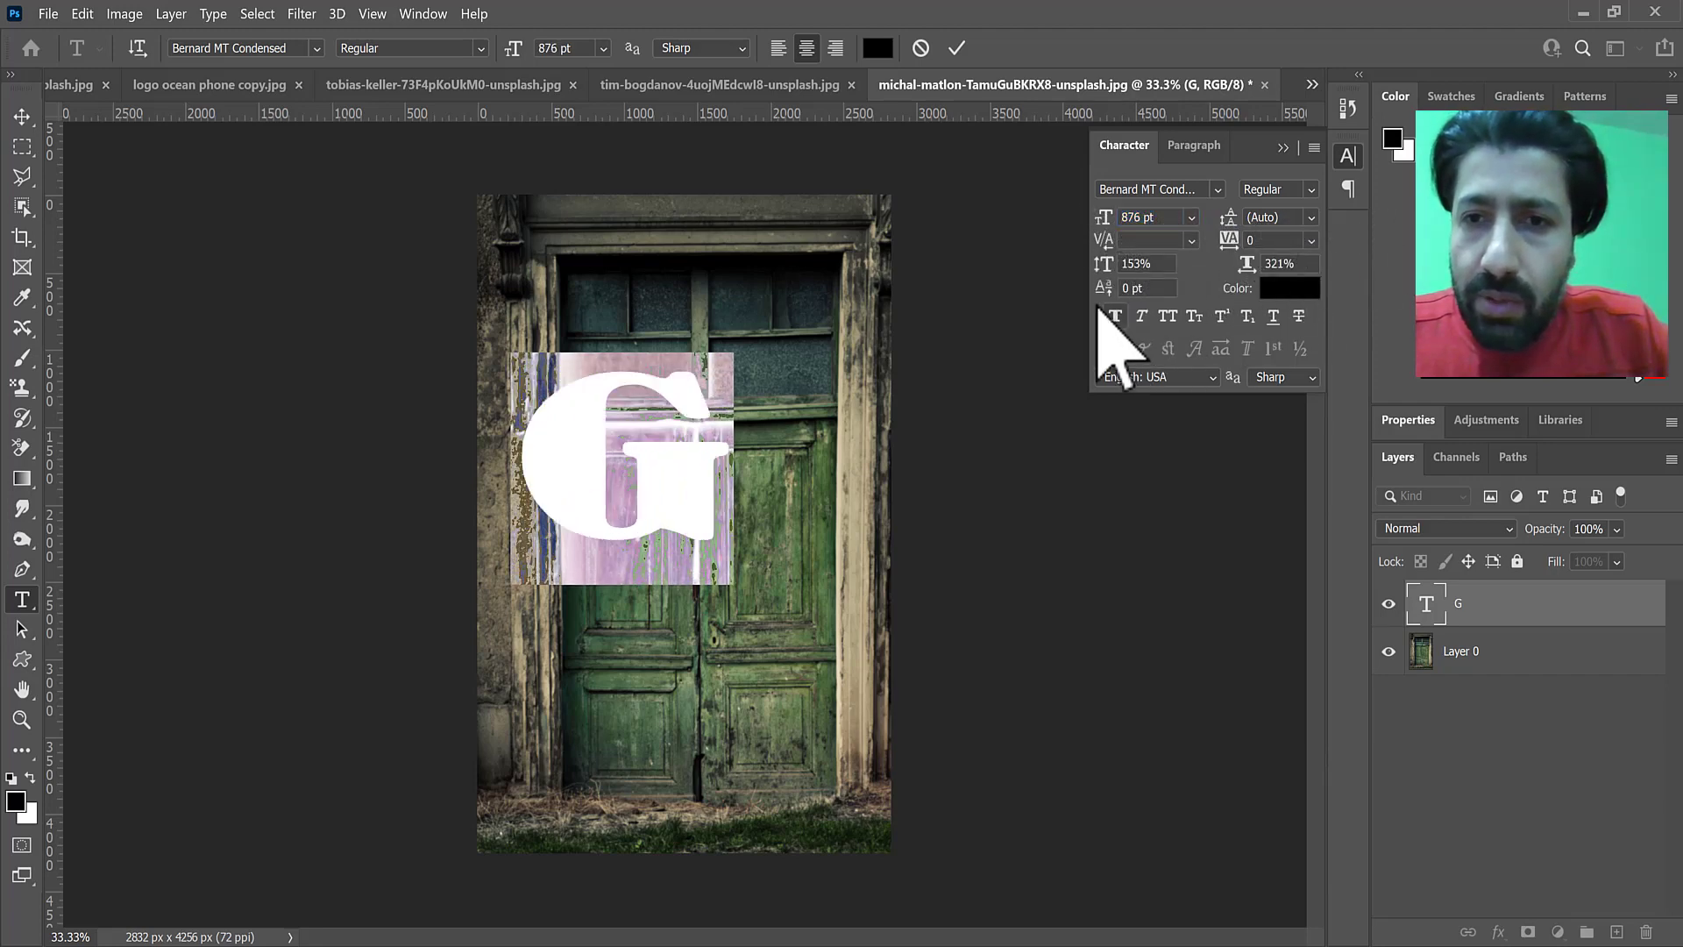
drag(1106, 263, 1283, 265)
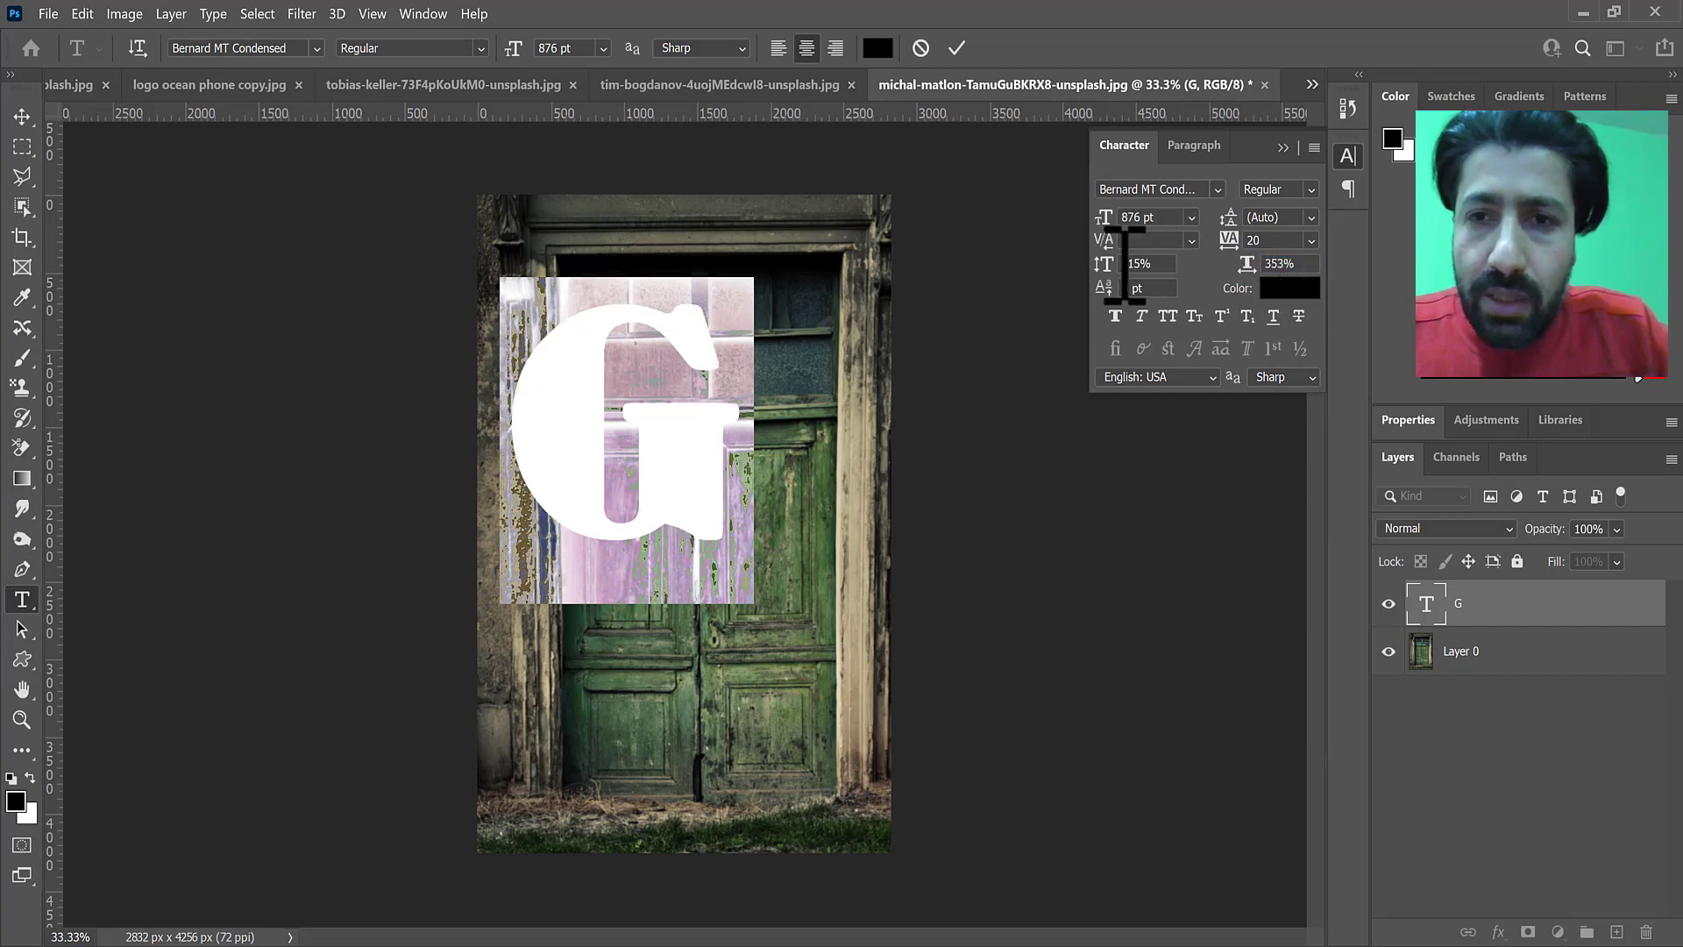
mouse_move(1123, 263)
mouse_down()
mouse_move(1146, 263)
mouse_move(1137, 243)
mouse_up()
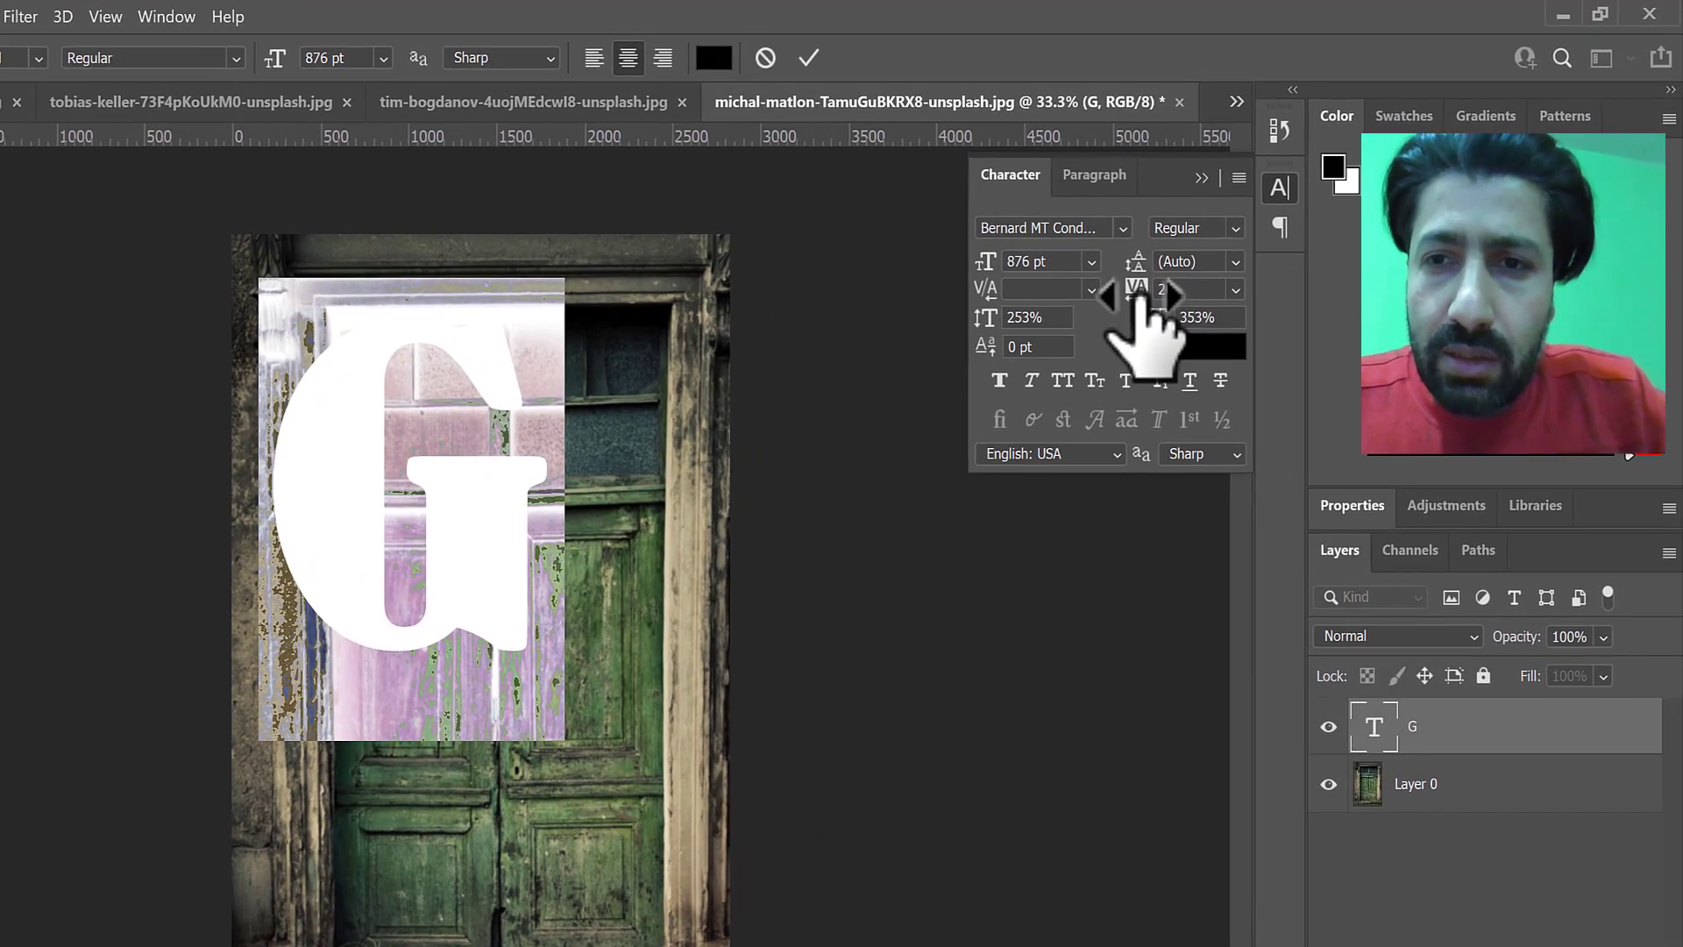
drag(1238, 278, 1280, 278)
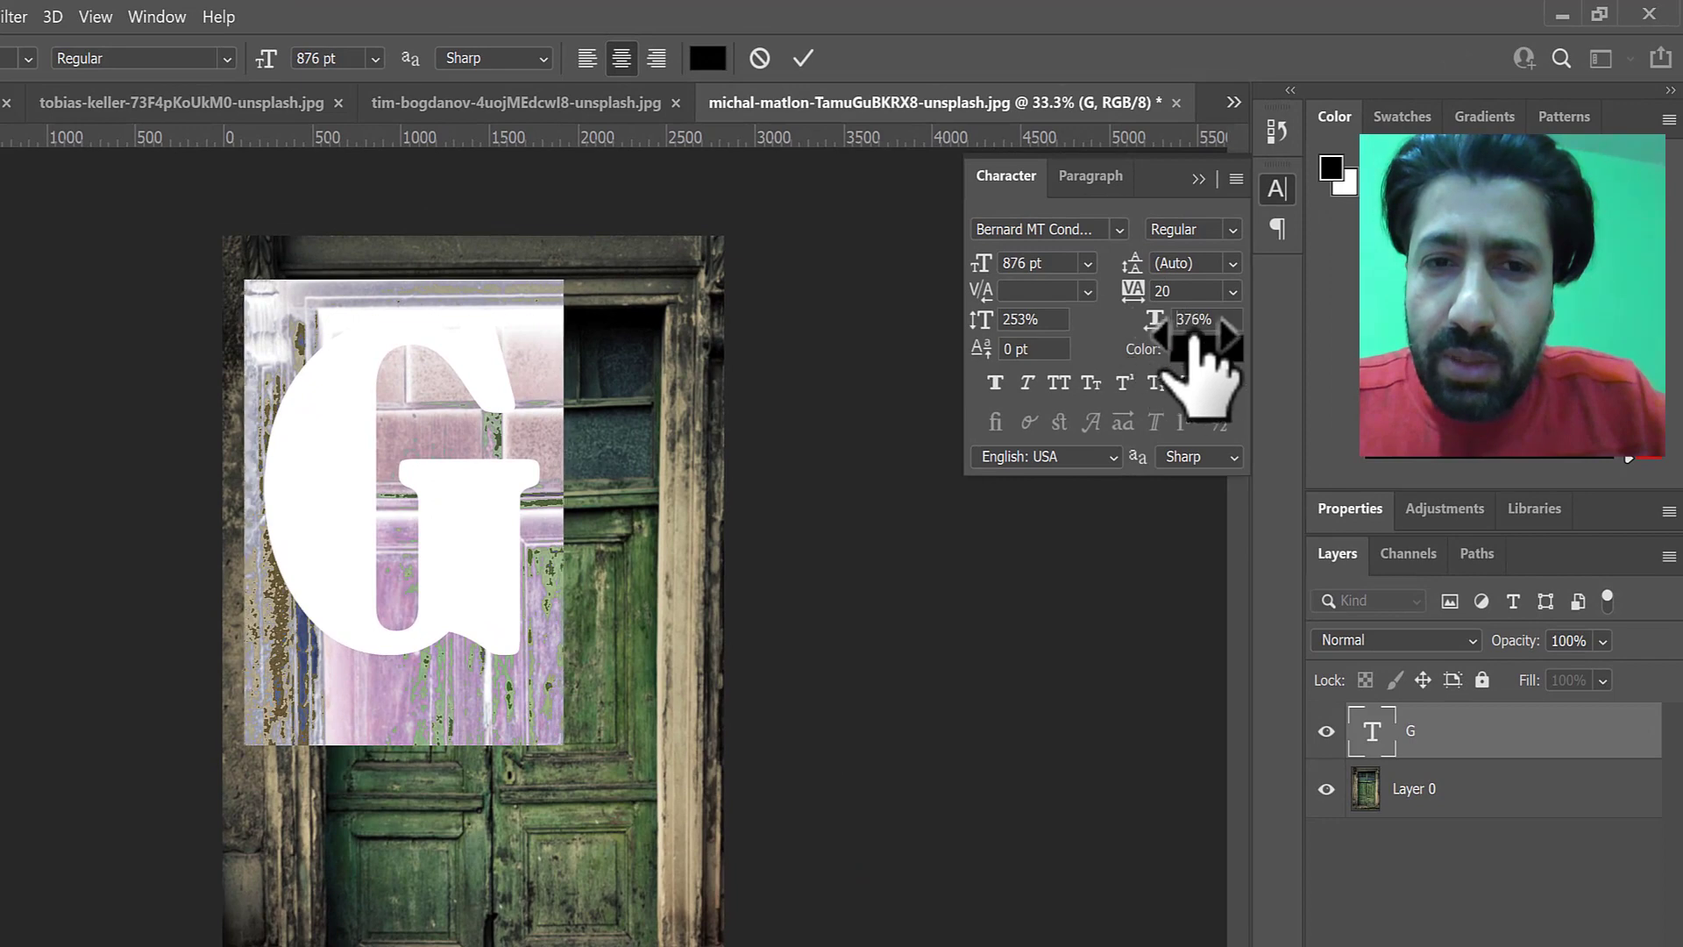
drag(1194, 337, 1216, 338)
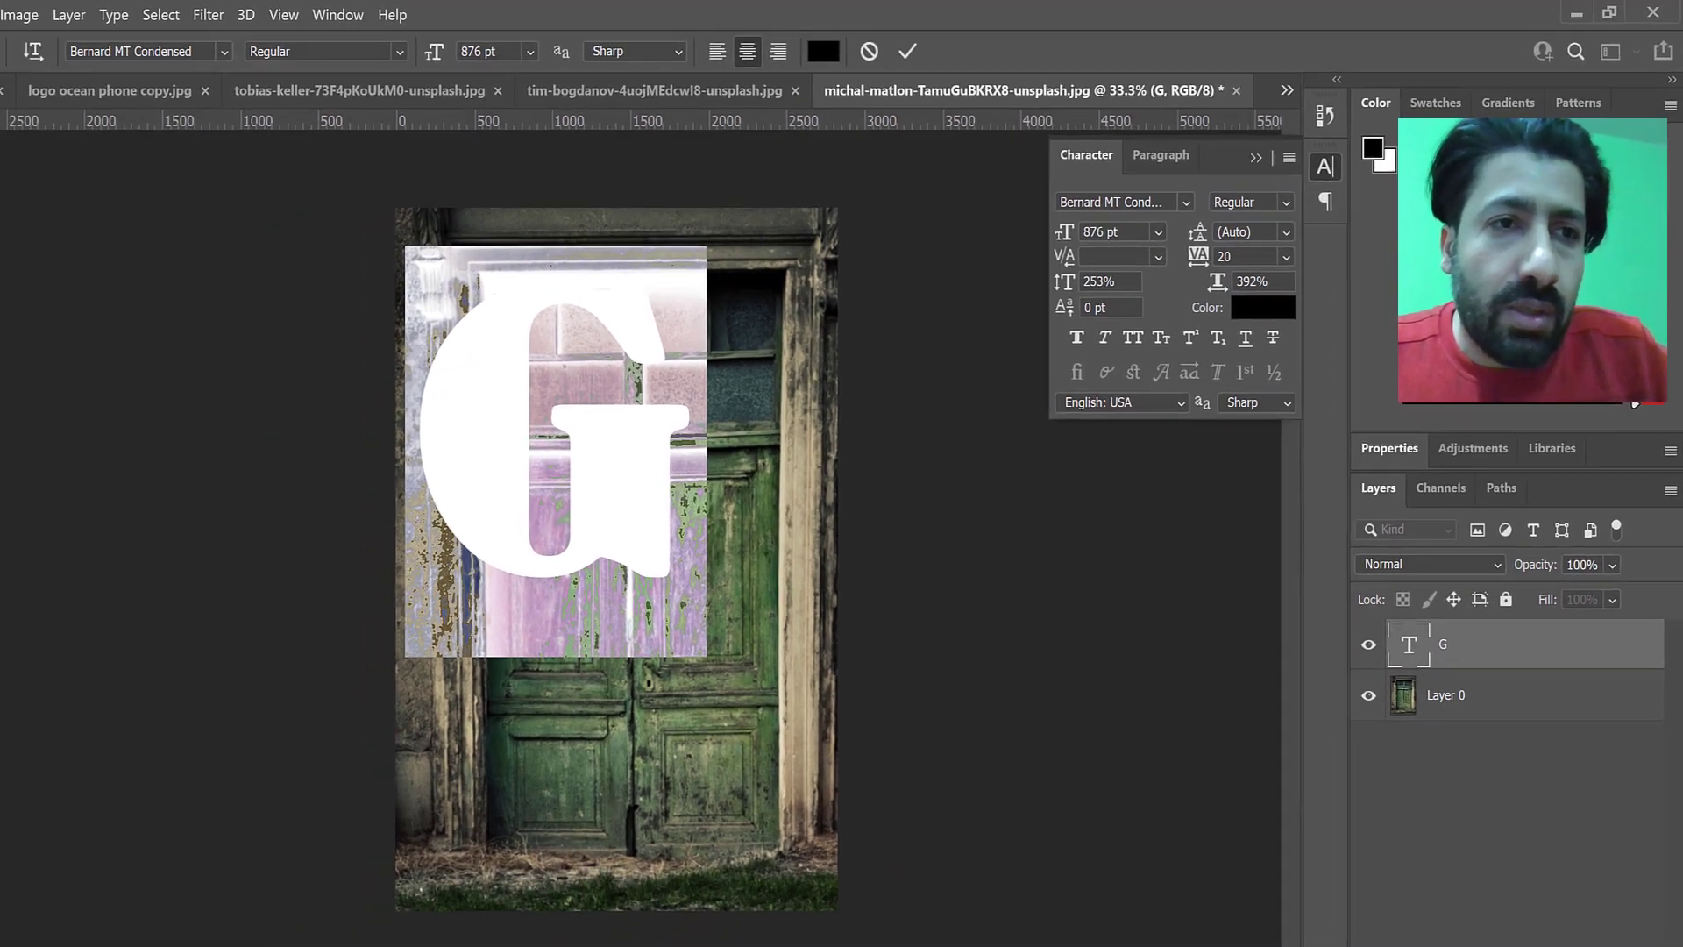
Move the enlarged letter G down over the middle of the green door and deselect its layer
click(22, 117)
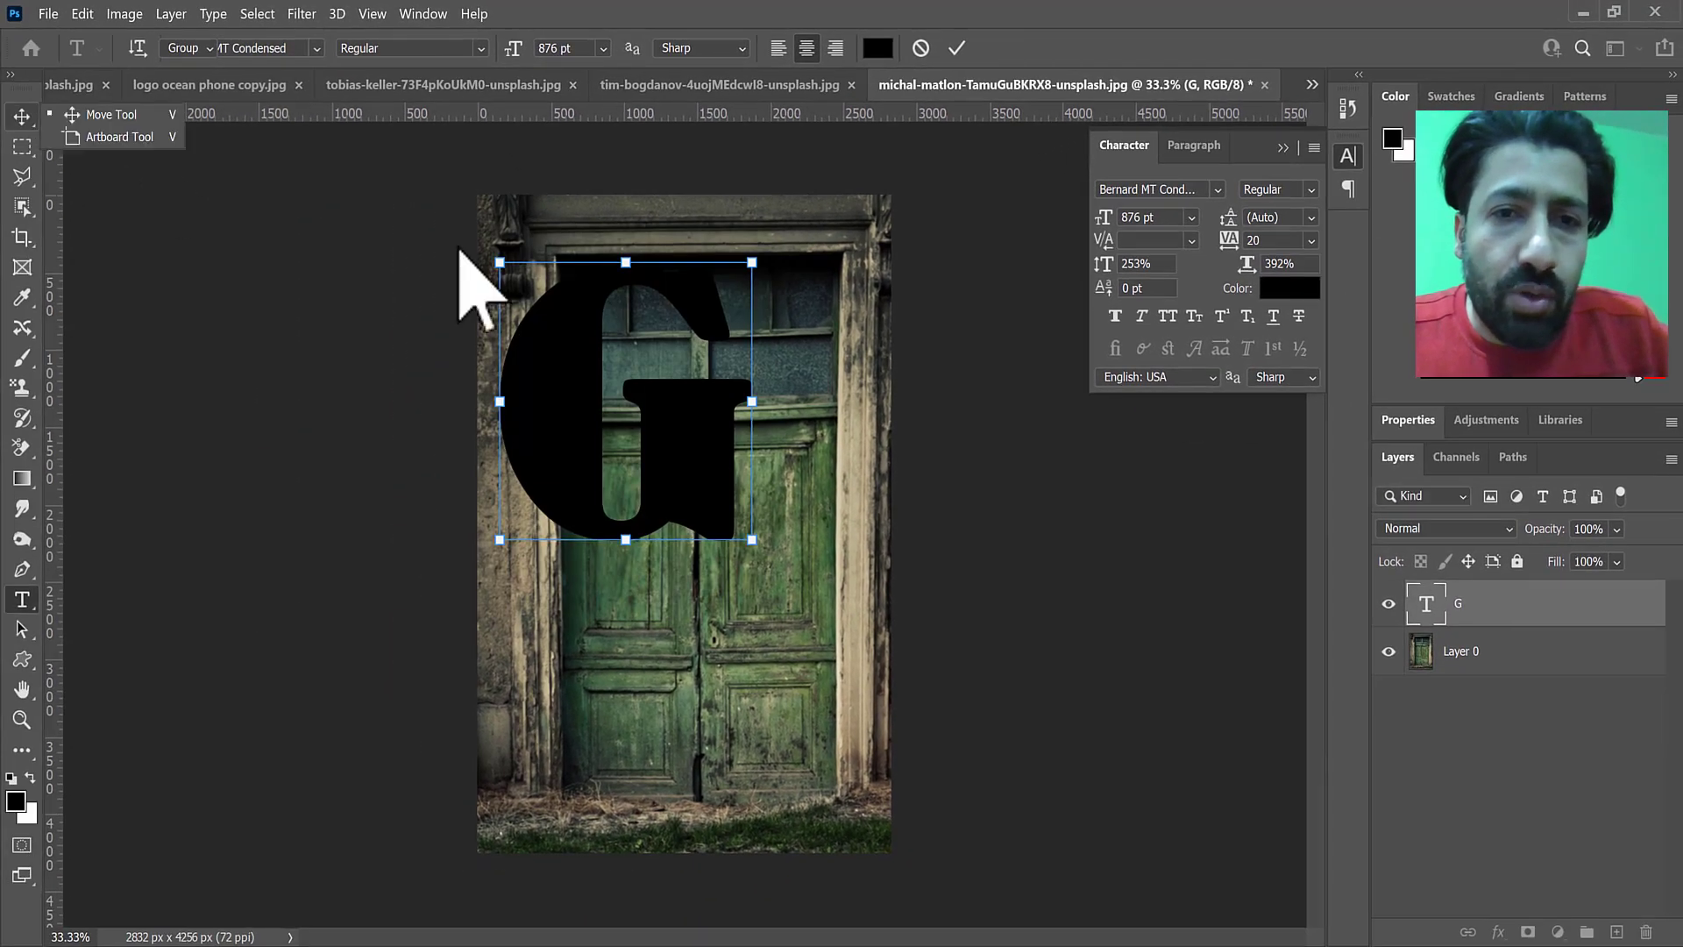
drag(751, 537, 746, 595)
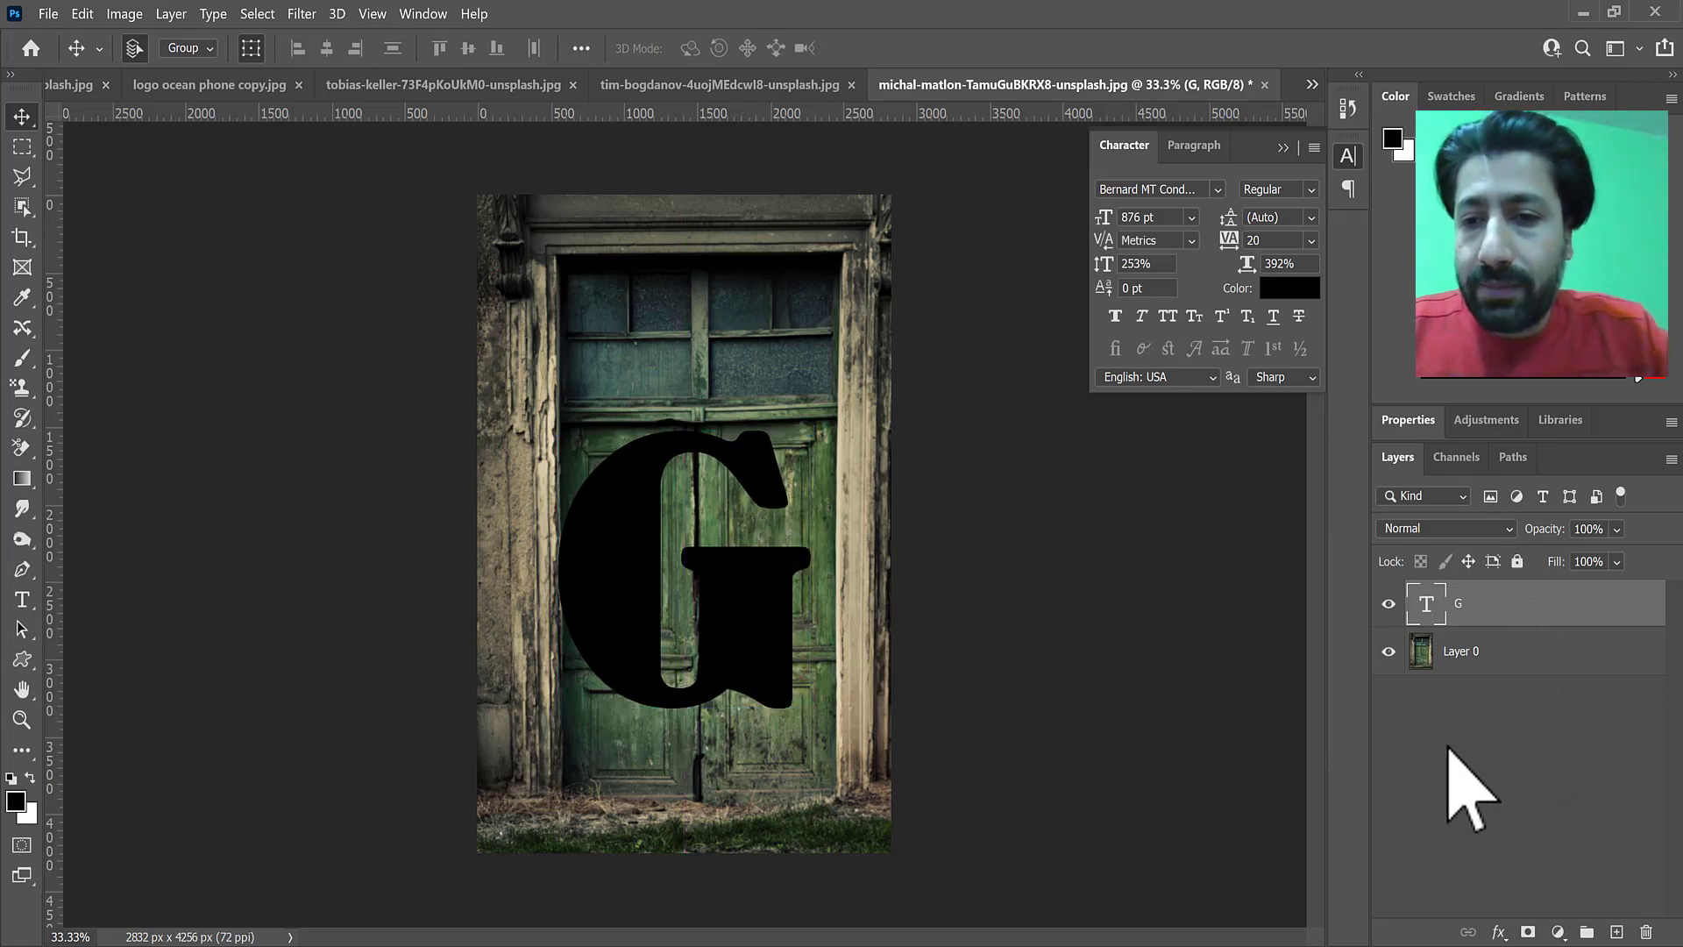
click(1473, 789)
Collapse the character settings and move the door photo layer above the G text layer
click(1282, 147)
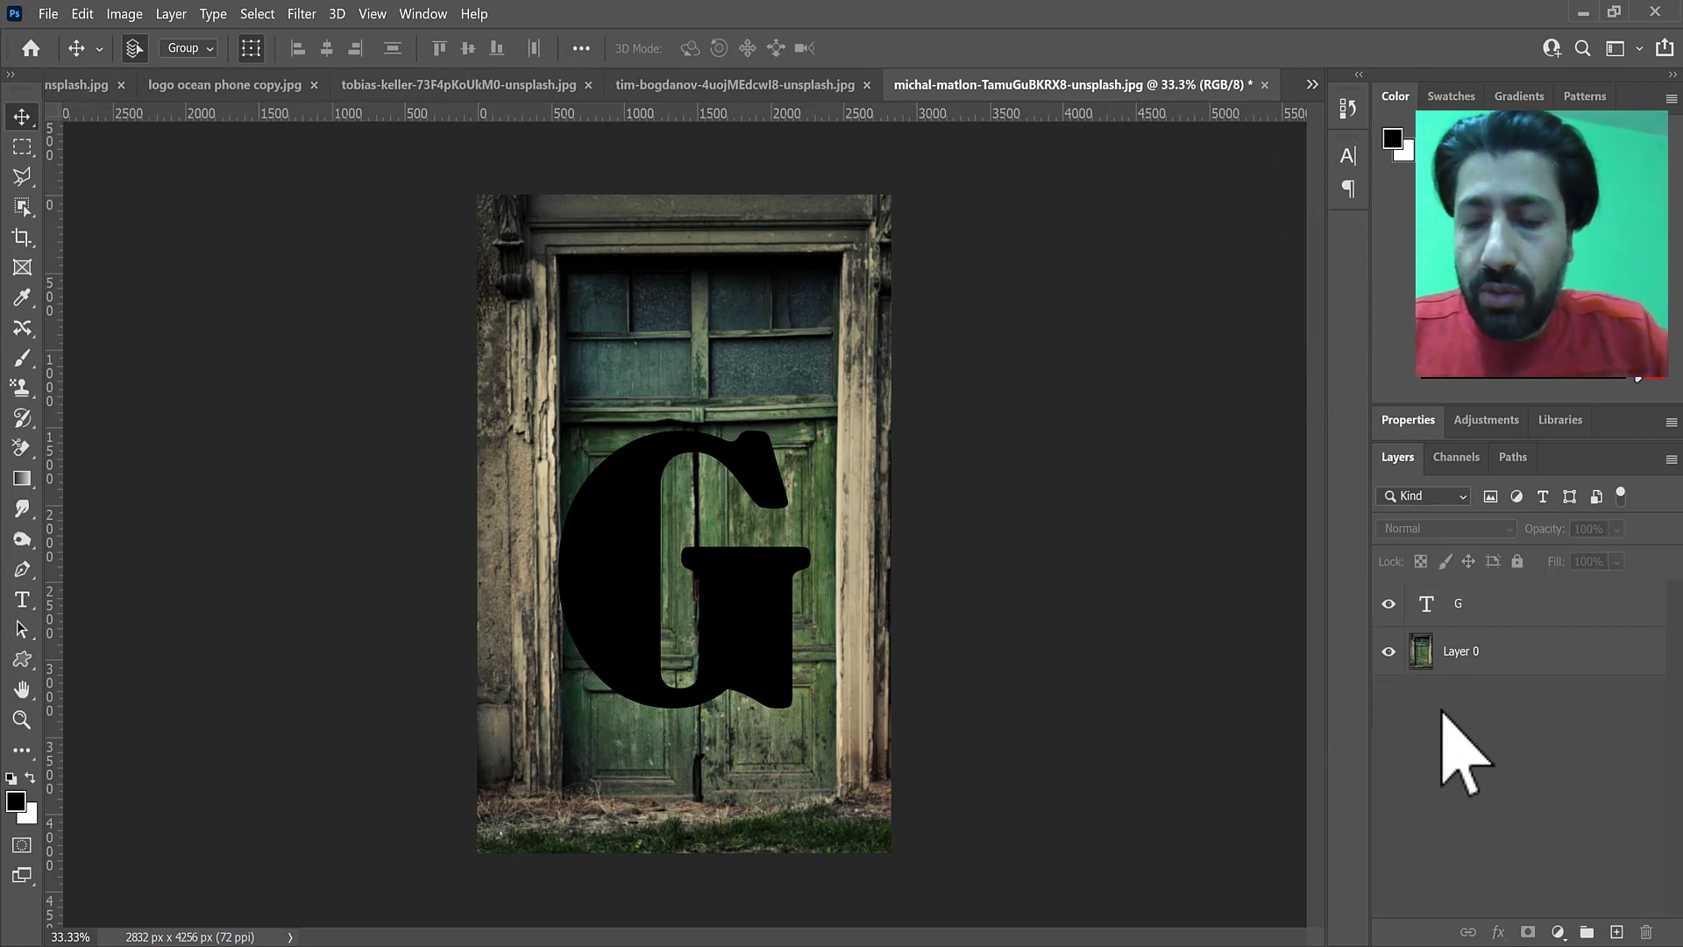
drag(1427, 663, 1420, 605)
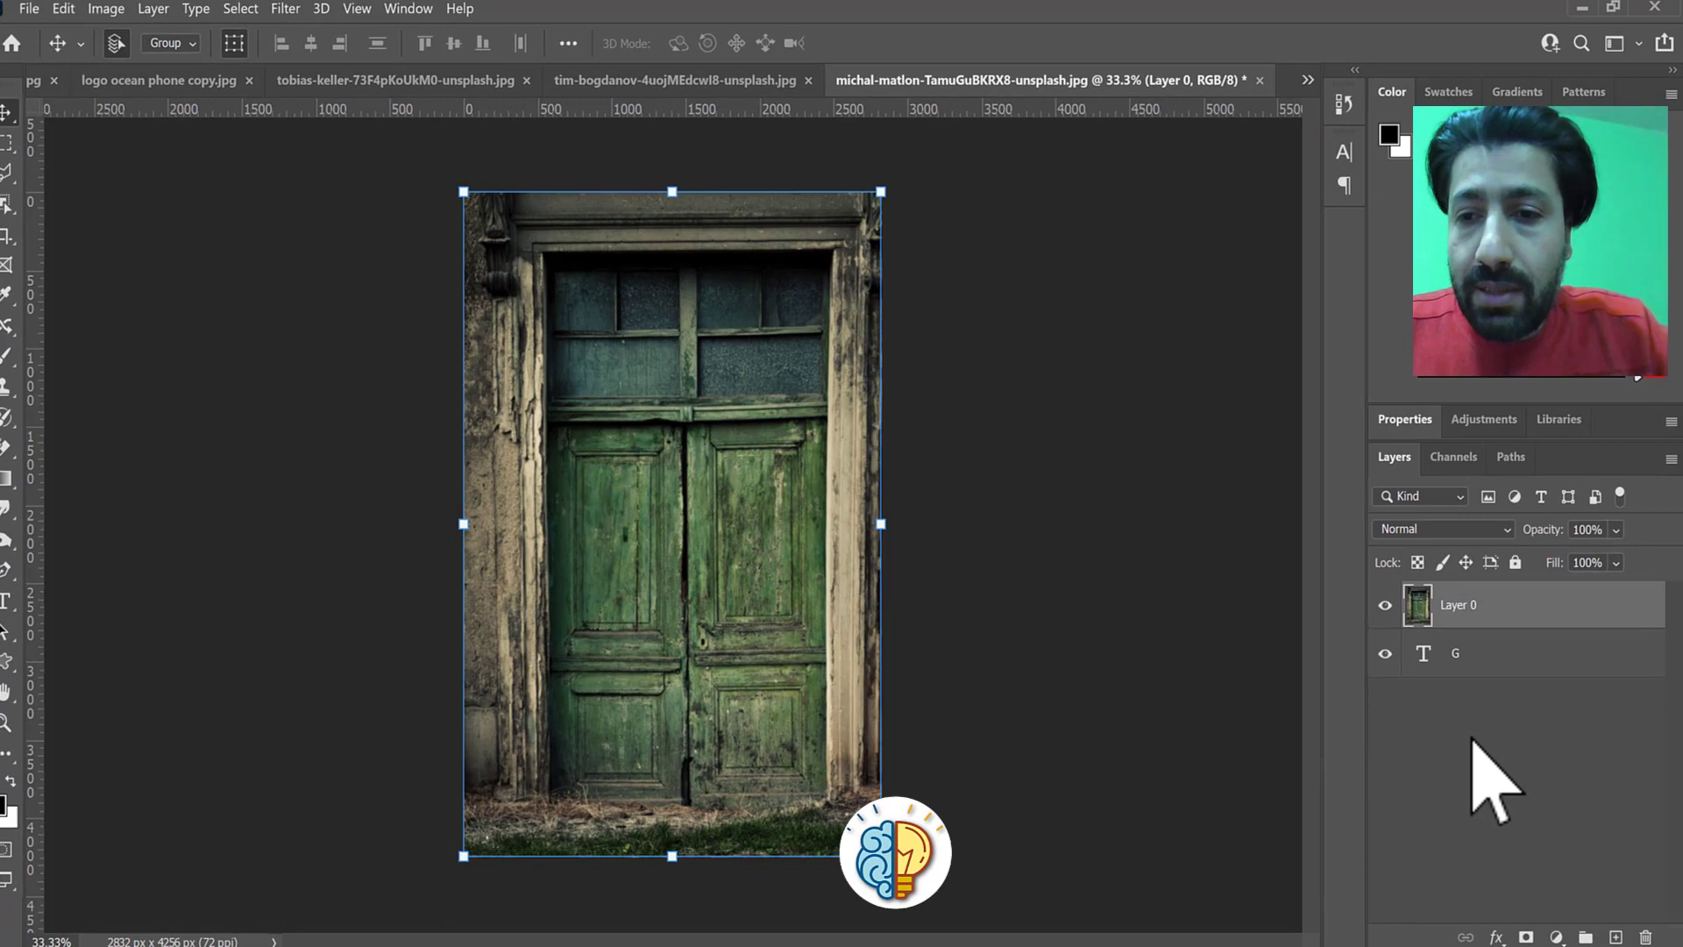
click(1495, 780)
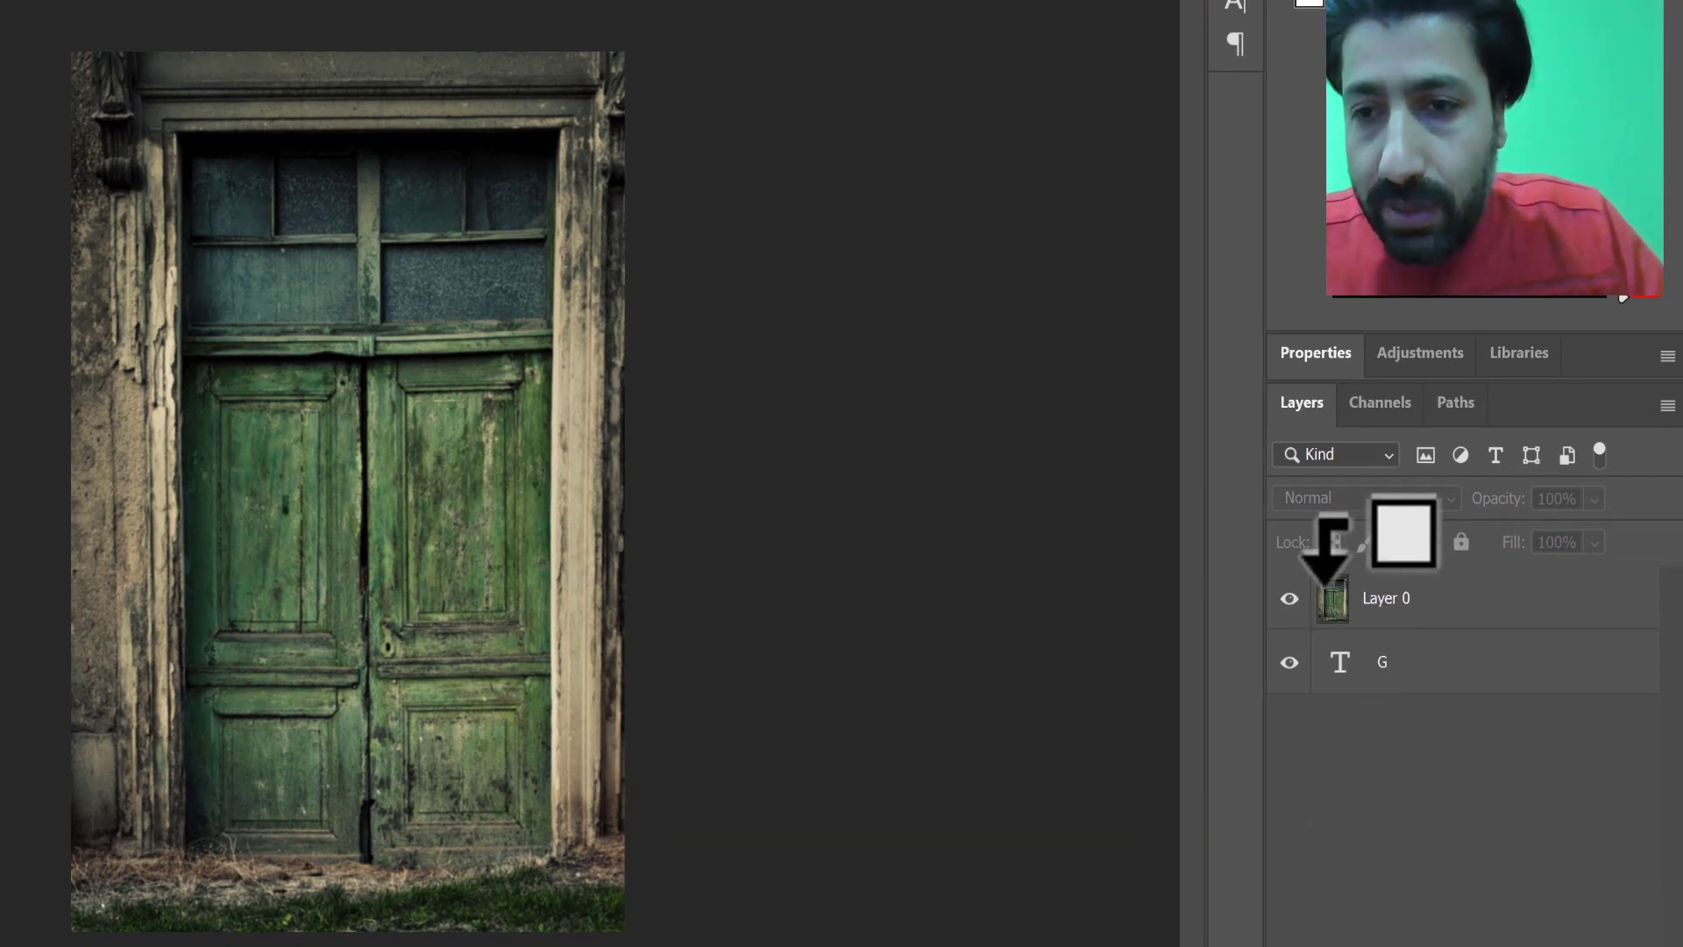
Try to clip the door photo layer to the letter G with a clipping mask
alt+click(1328, 578)
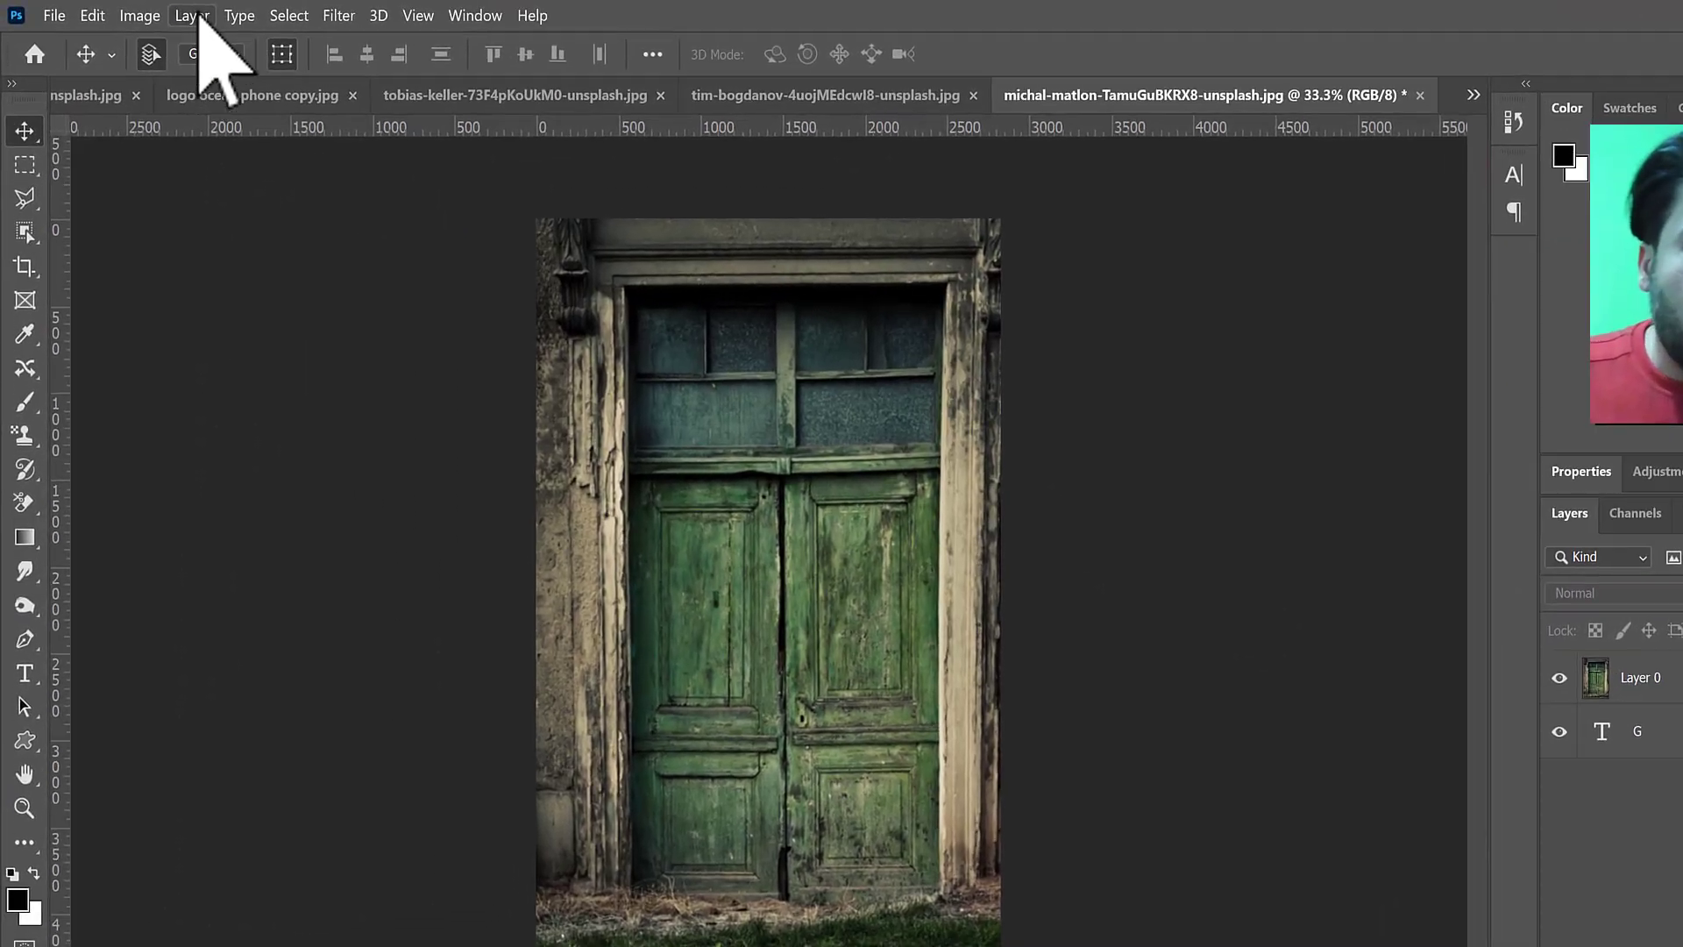
click(127, 11)
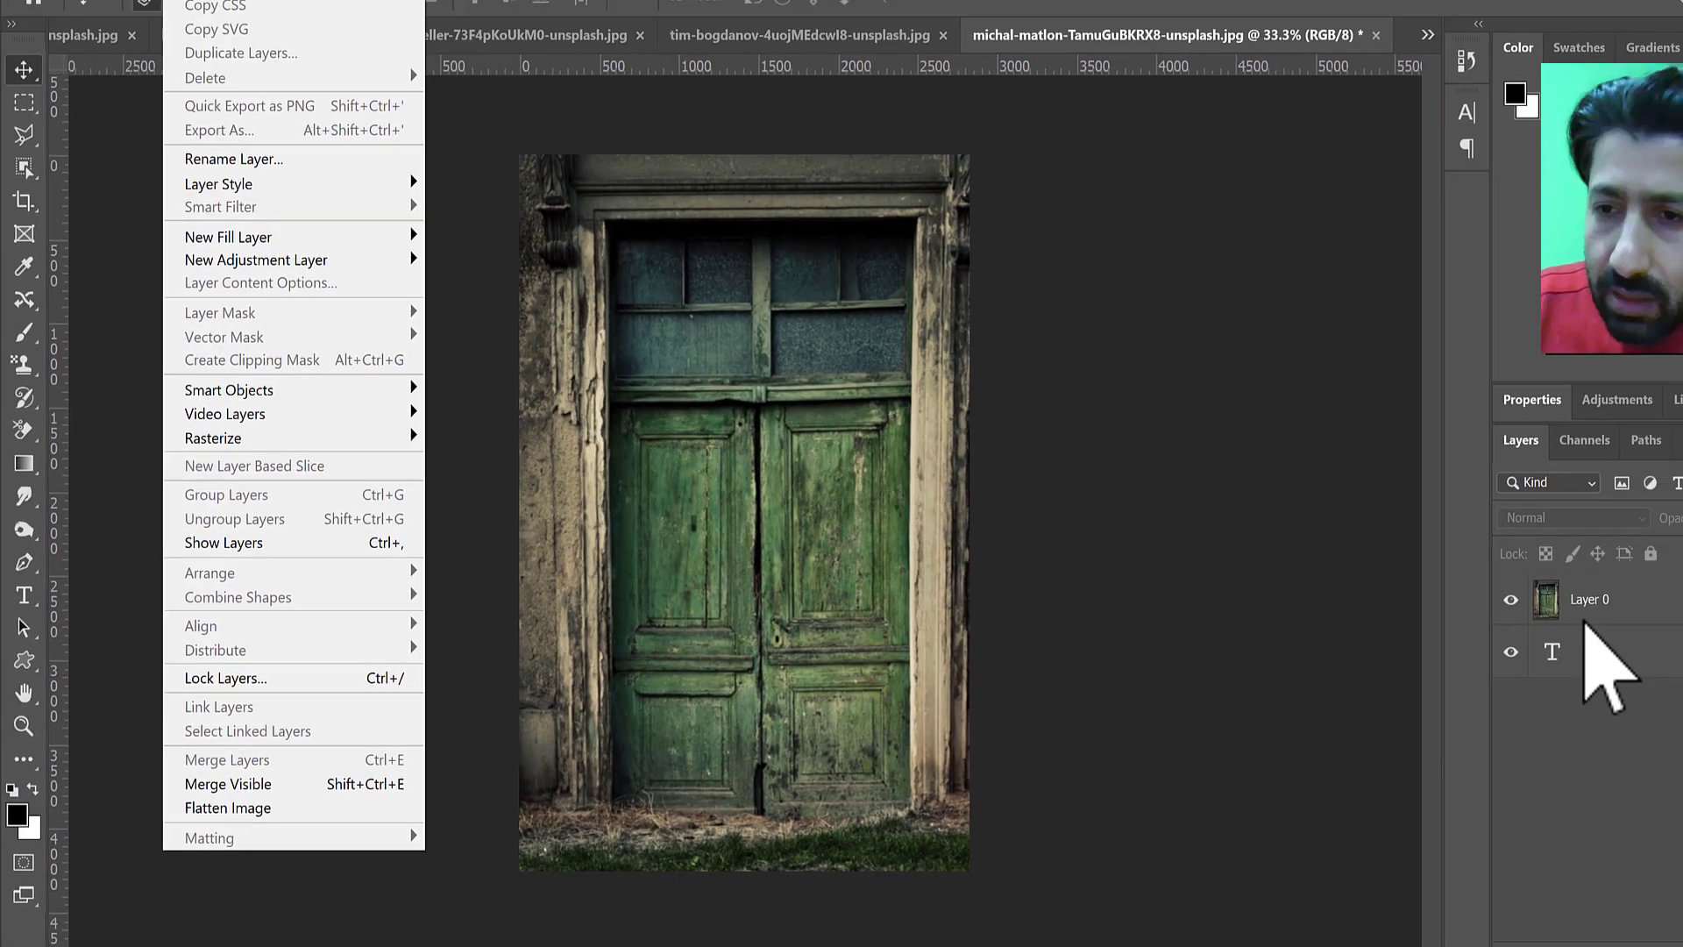
click(1456, 618)
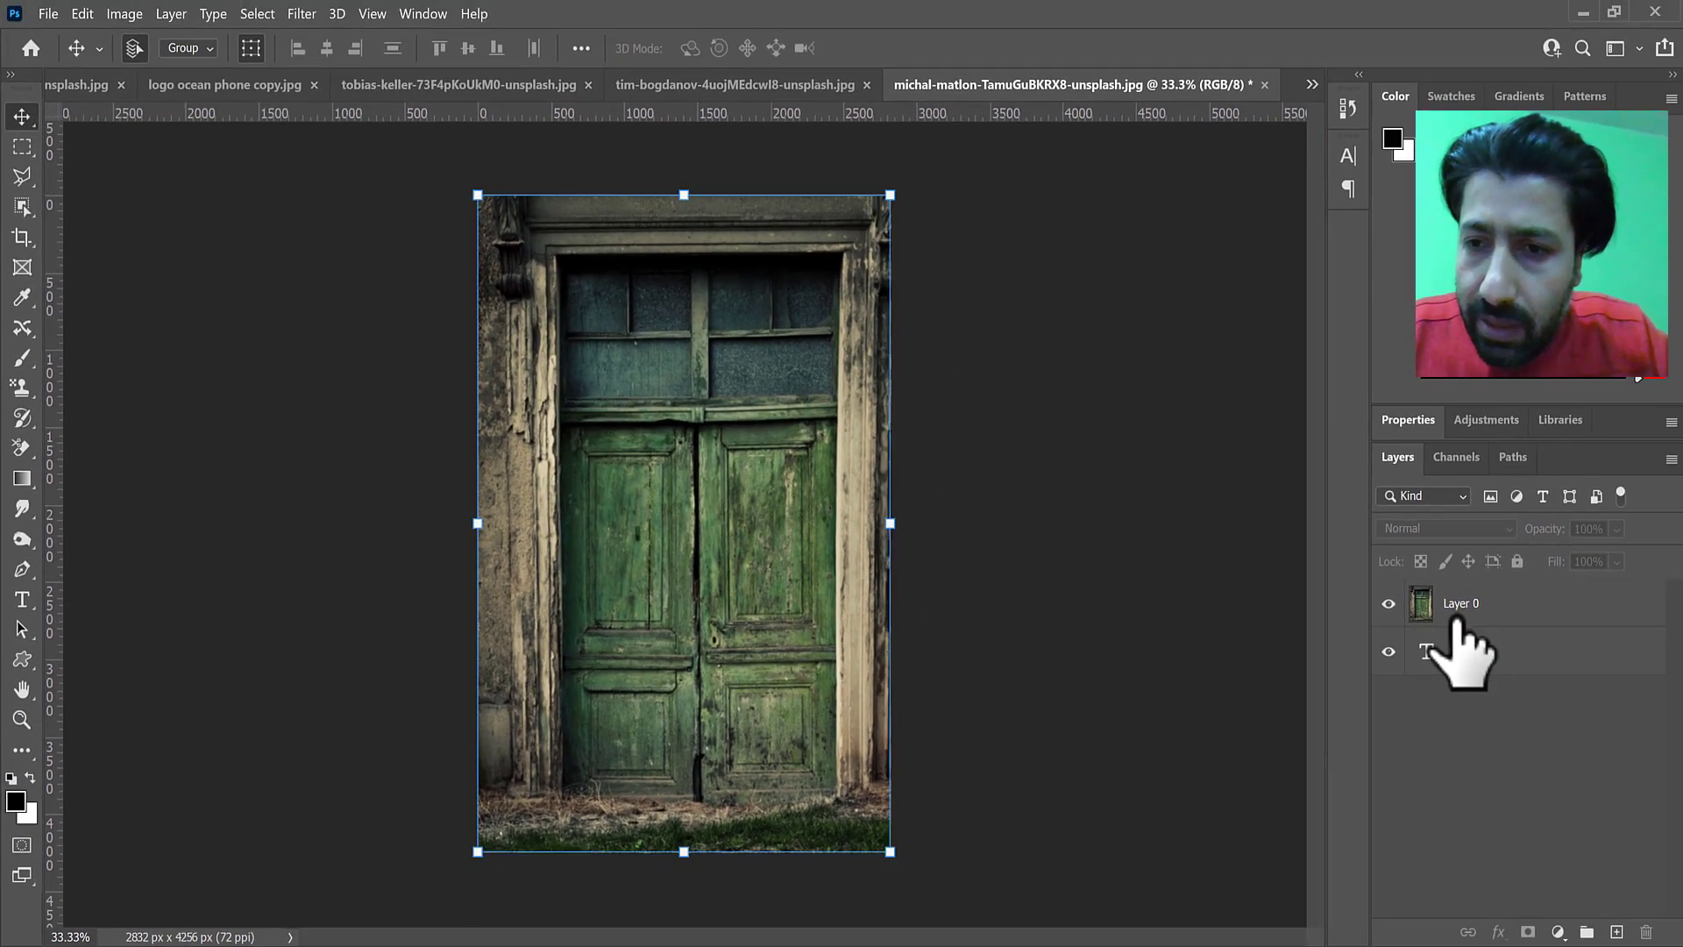
click(171, 14)
mouse_move(265, 586)
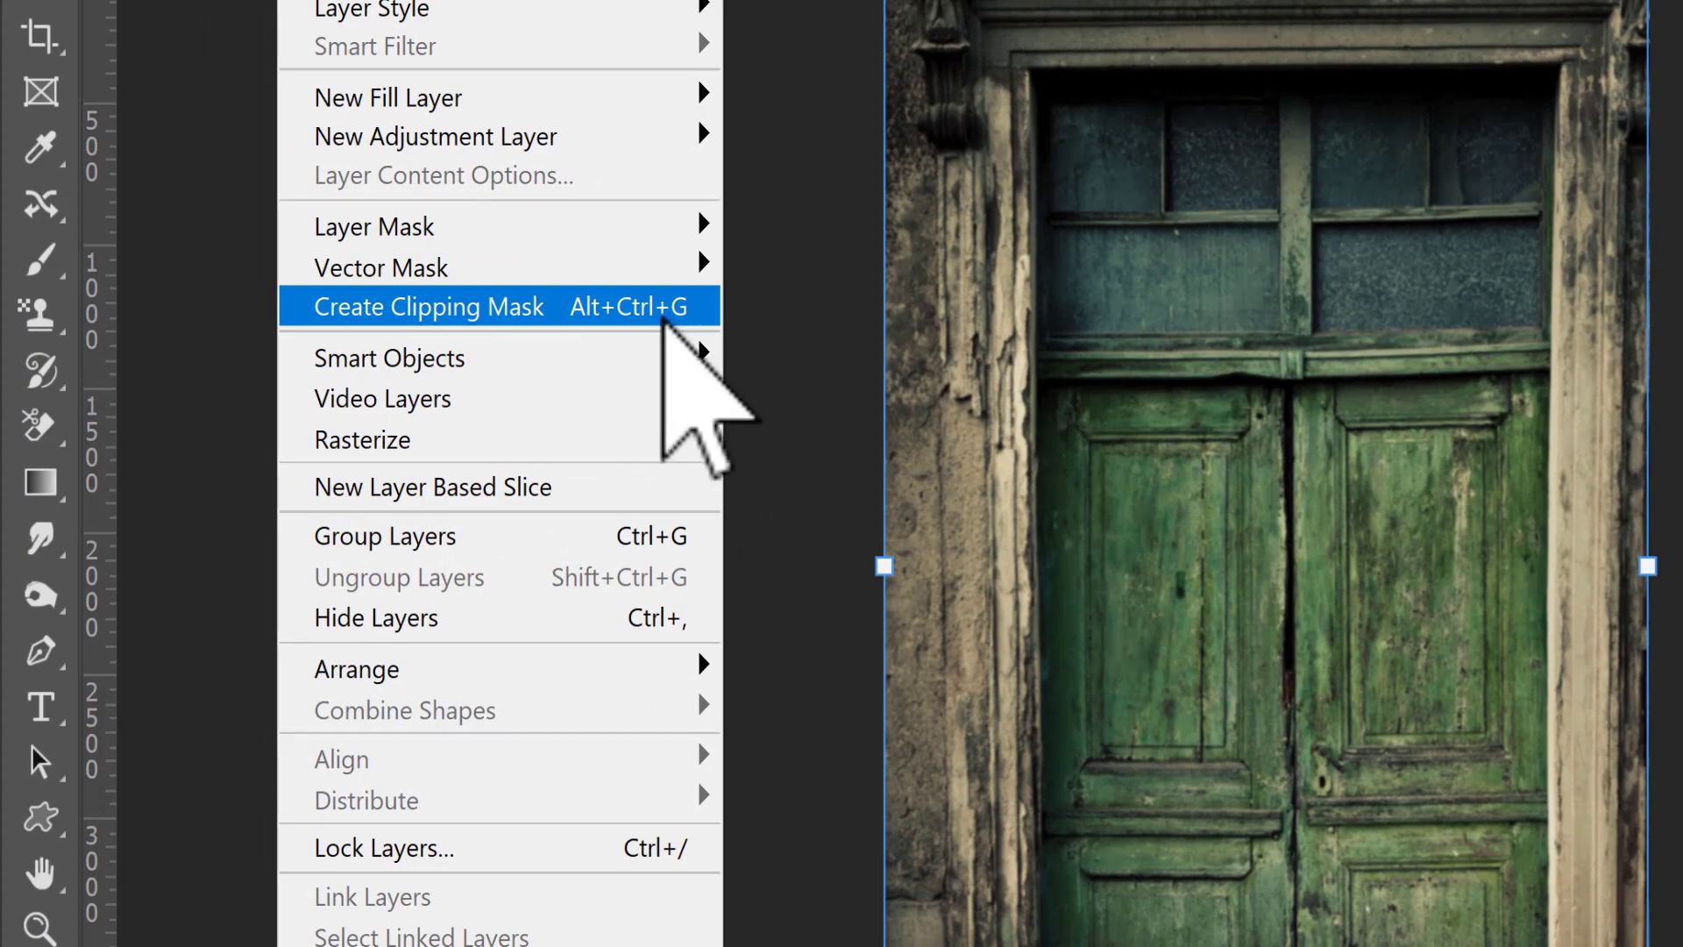
click(664, 319)
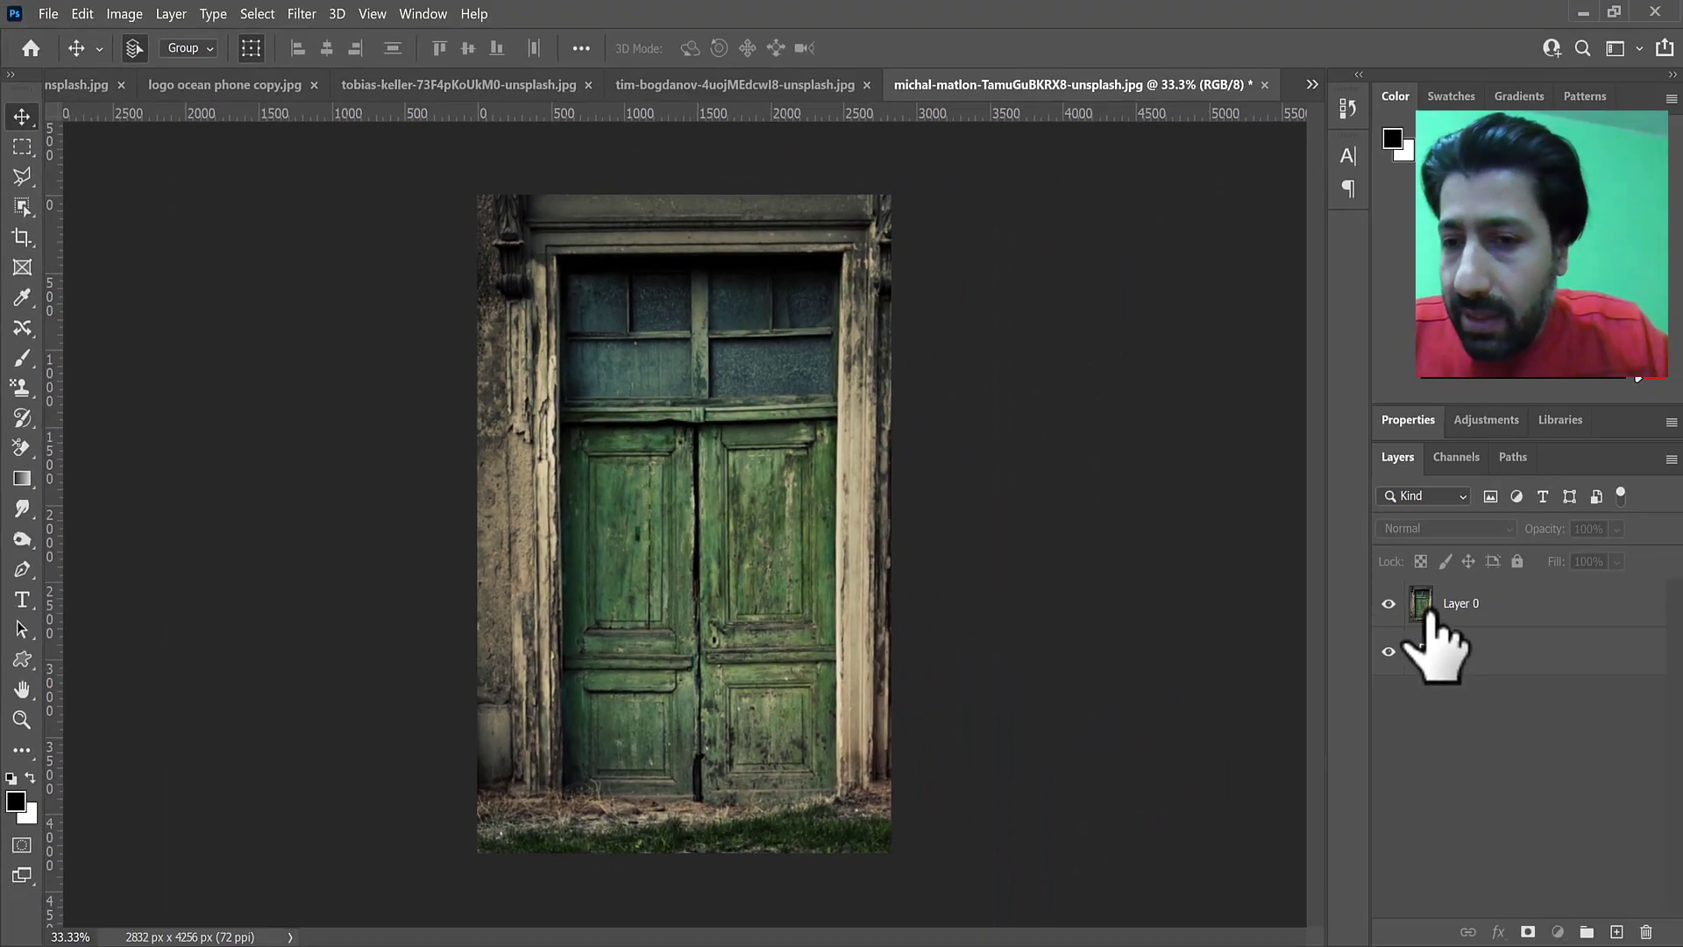
Create a clipping mask from the door photo layer so it fills only the letter G
click(1422, 609)
right_click(1423, 611)
right_click(1466, 616)
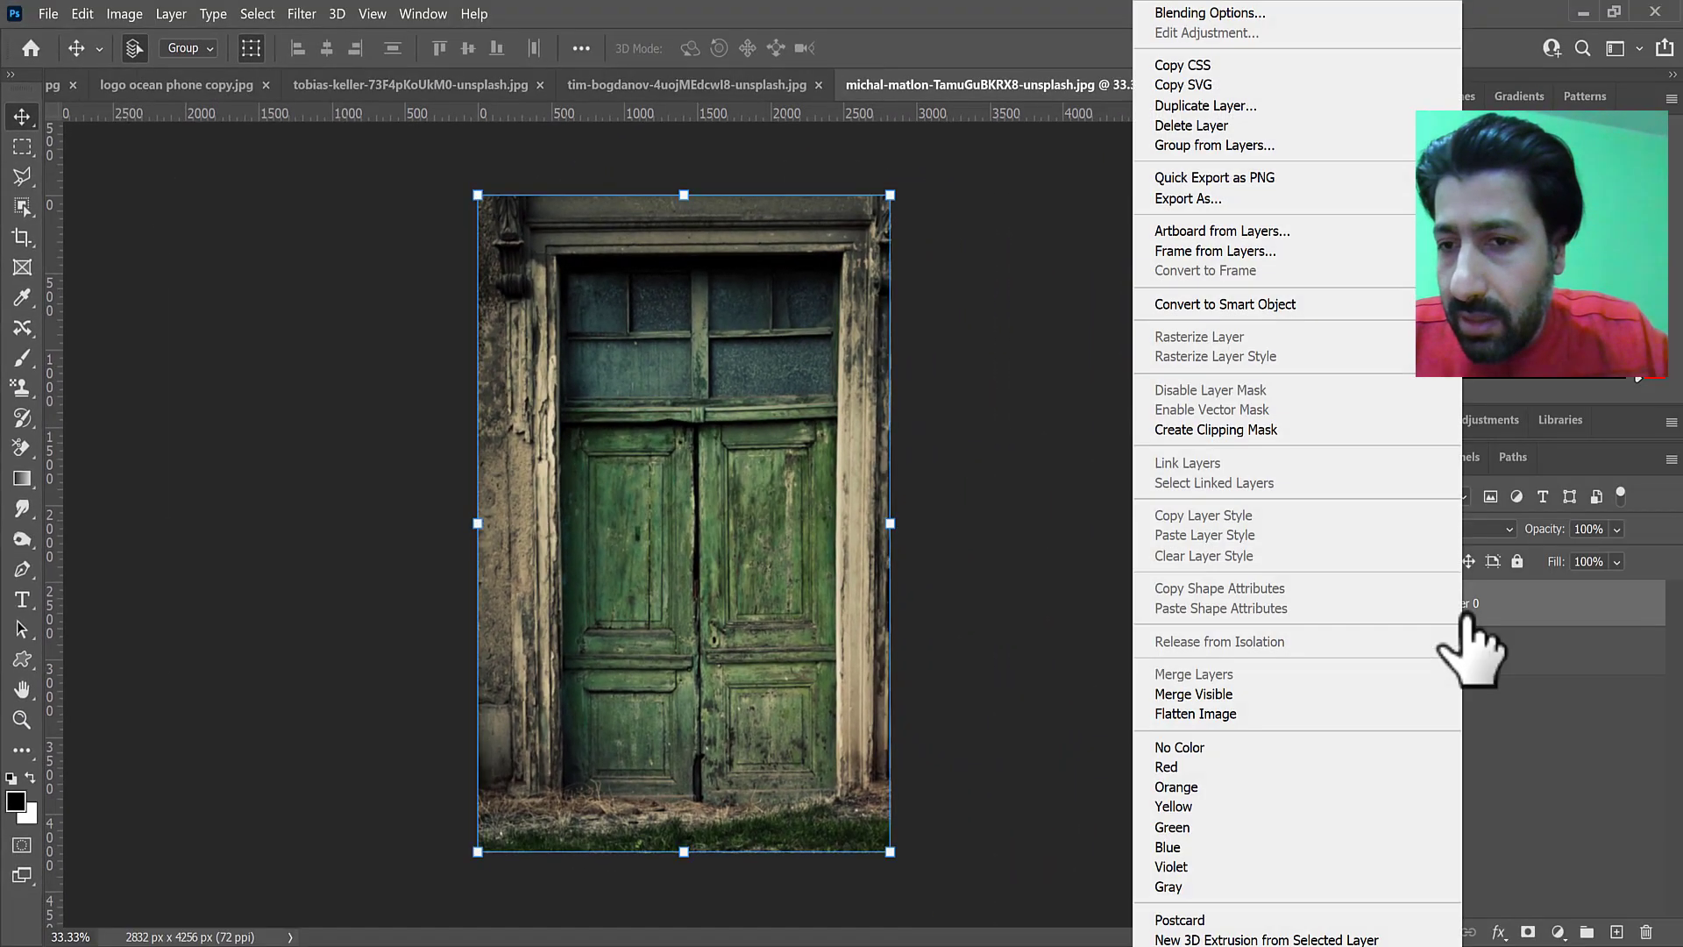
click(1211, 431)
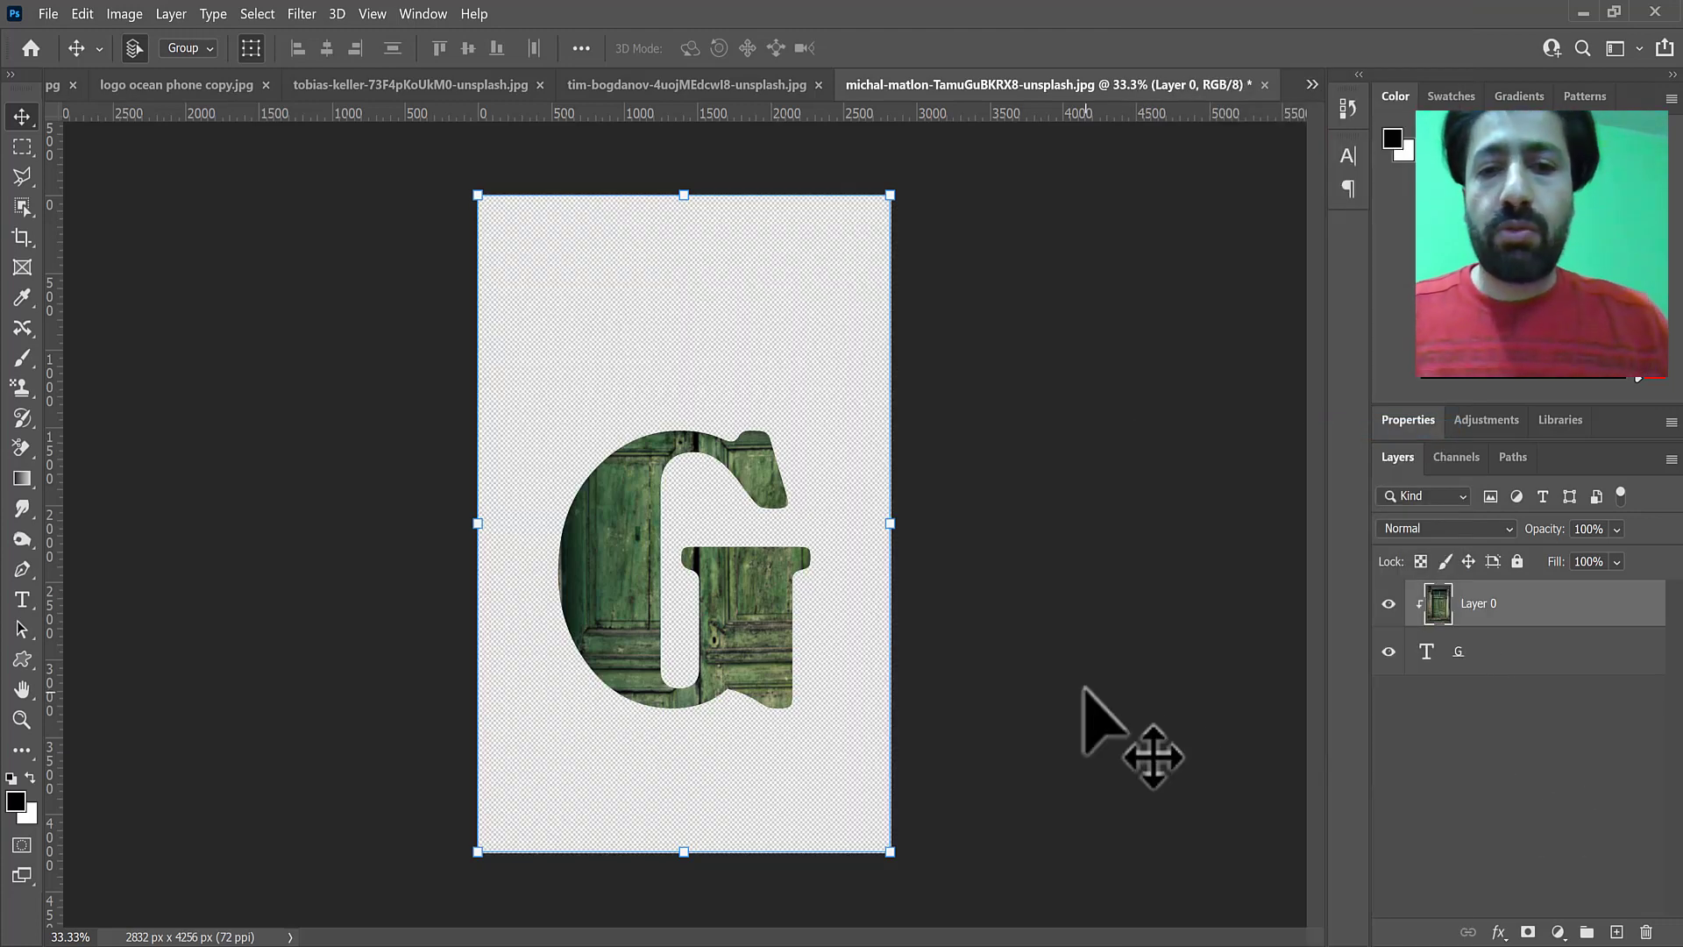
Add a new empty layer and place it beneath the G text layer
click(1501, 753)
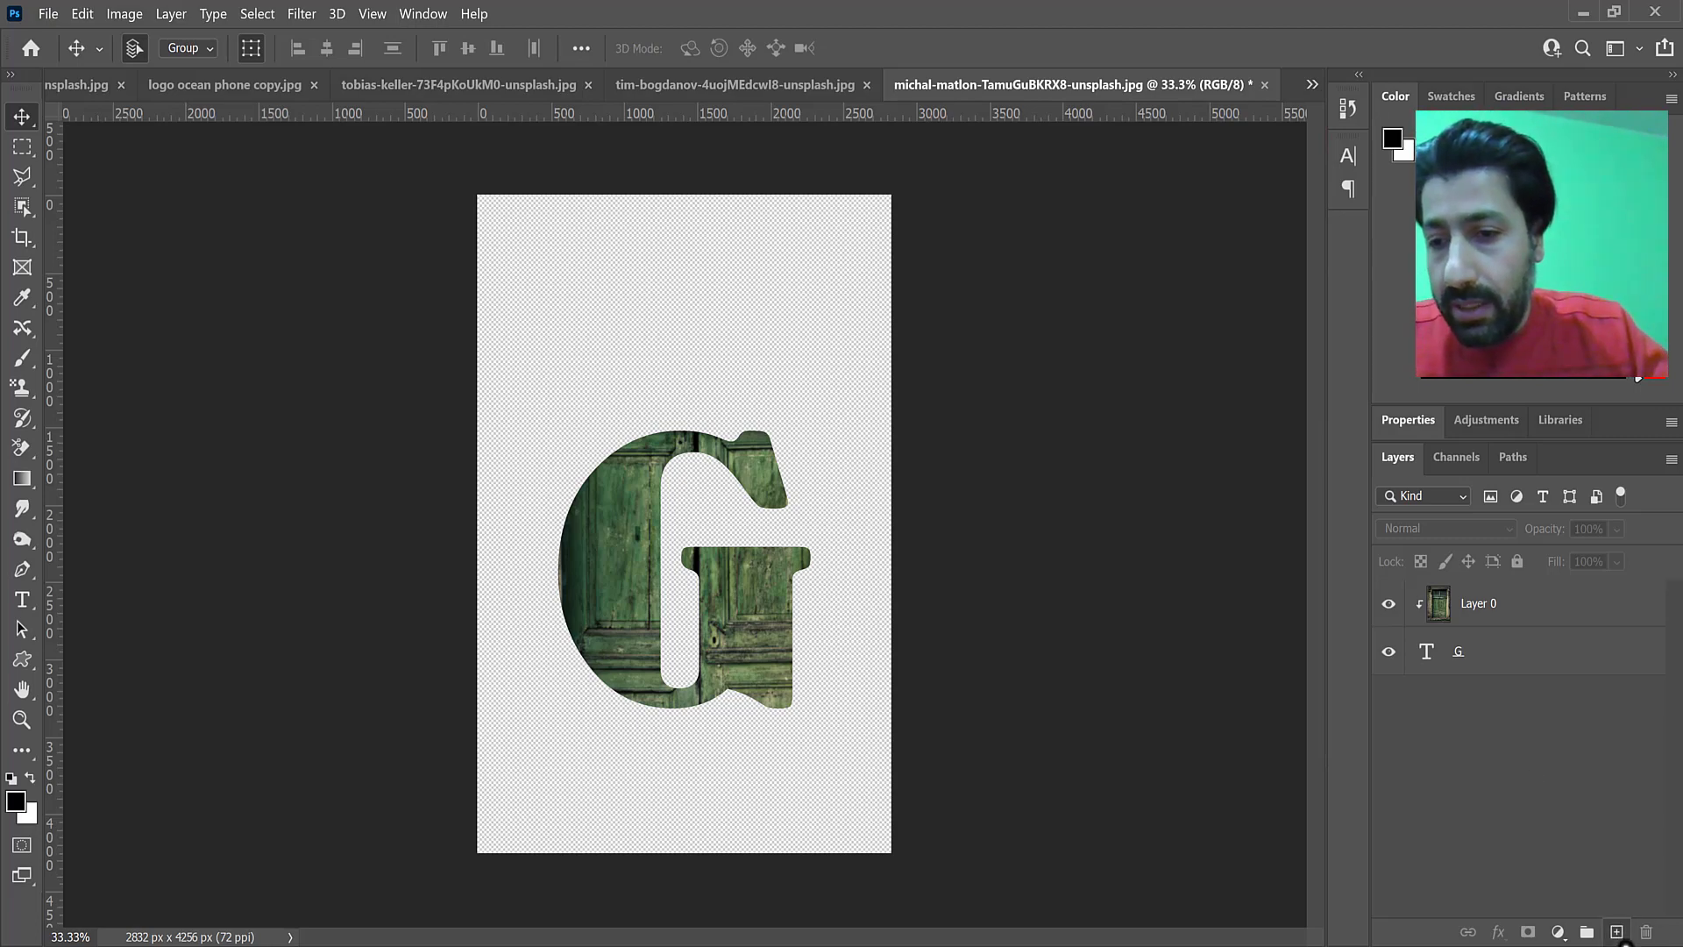
click(1617, 932)
drag(1427, 614, 1442, 728)
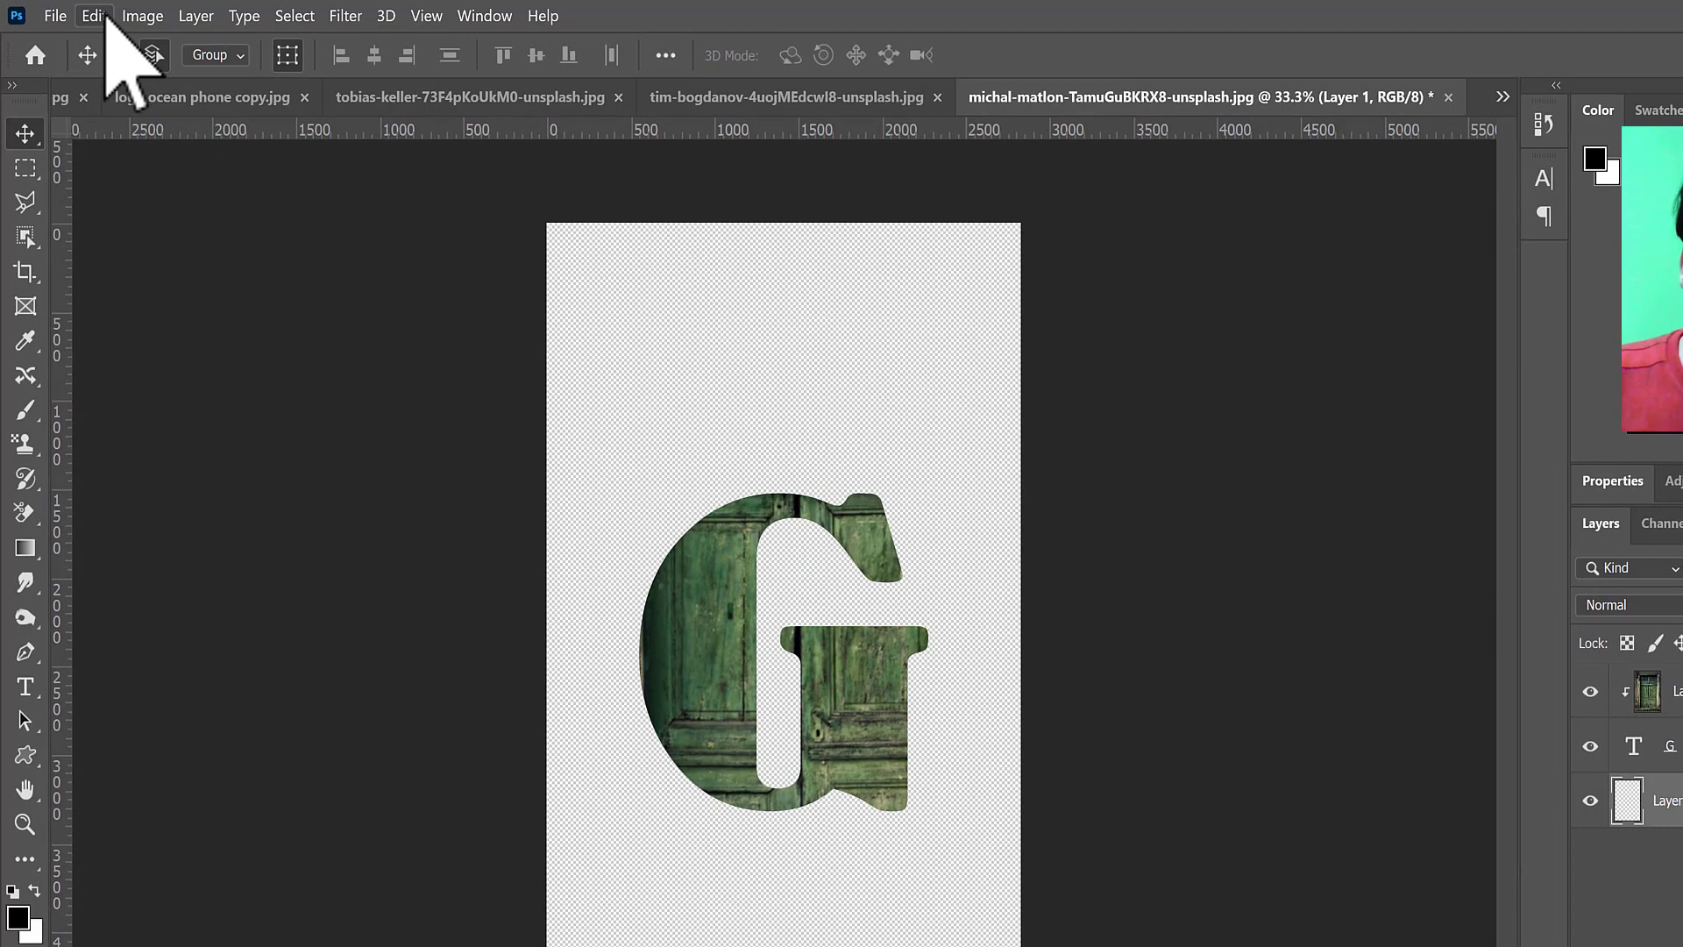
Fill the new bottom layer with Black in Normal mode at 100% opacity
click(88, 15)
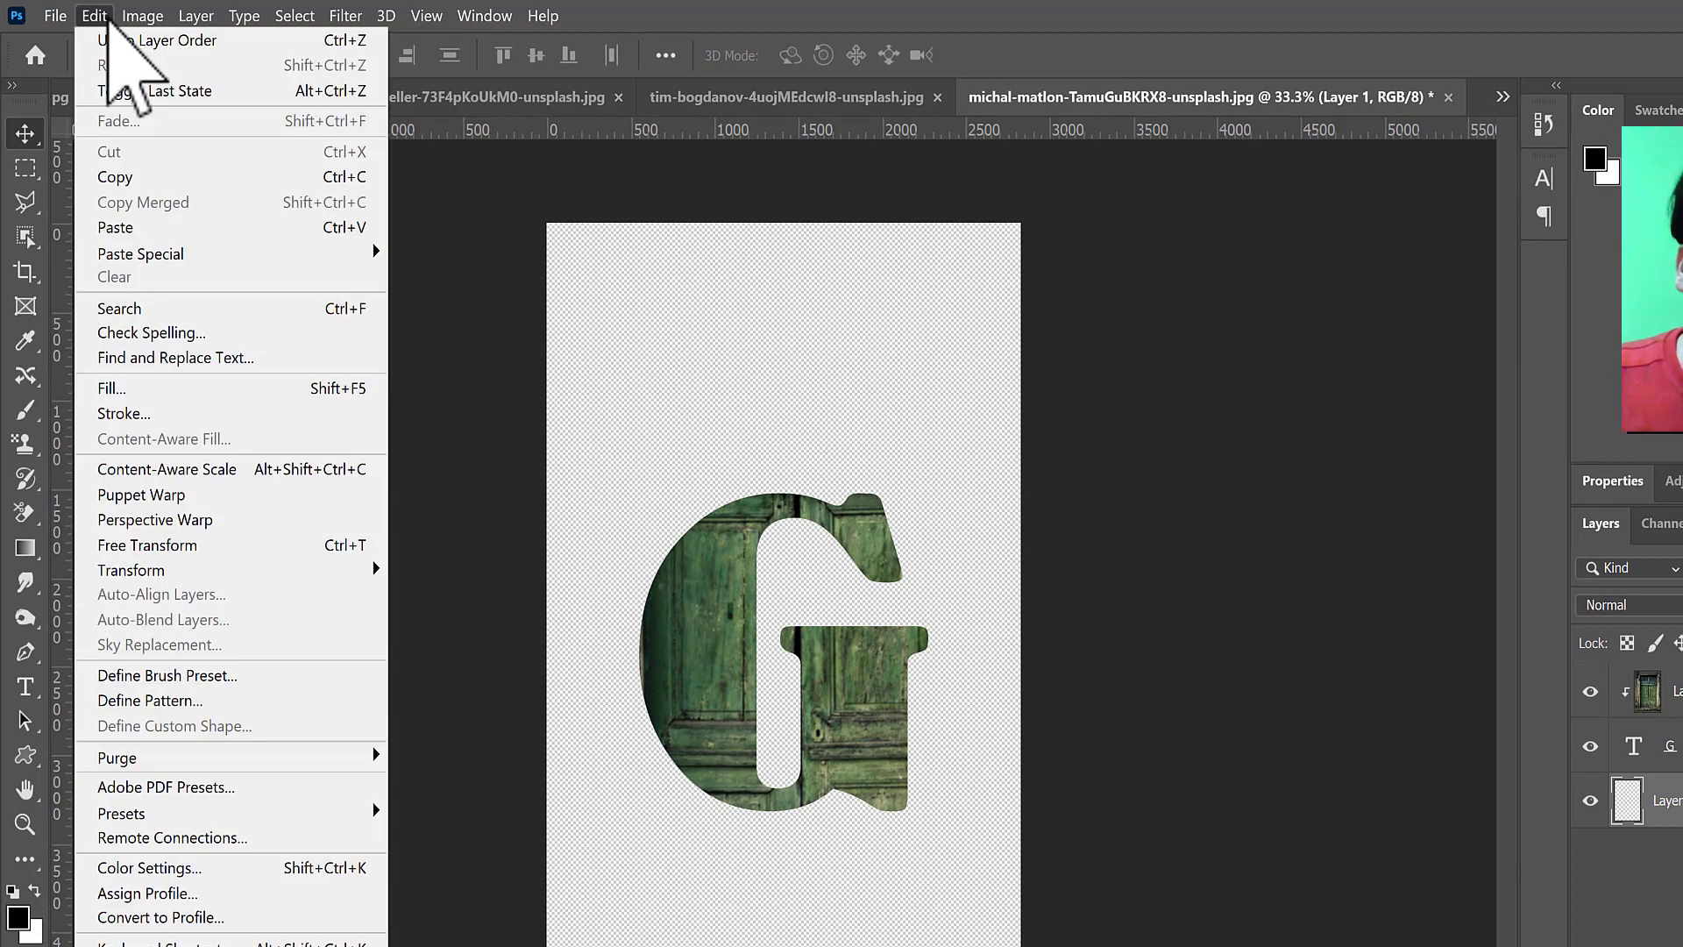
click(197, 387)
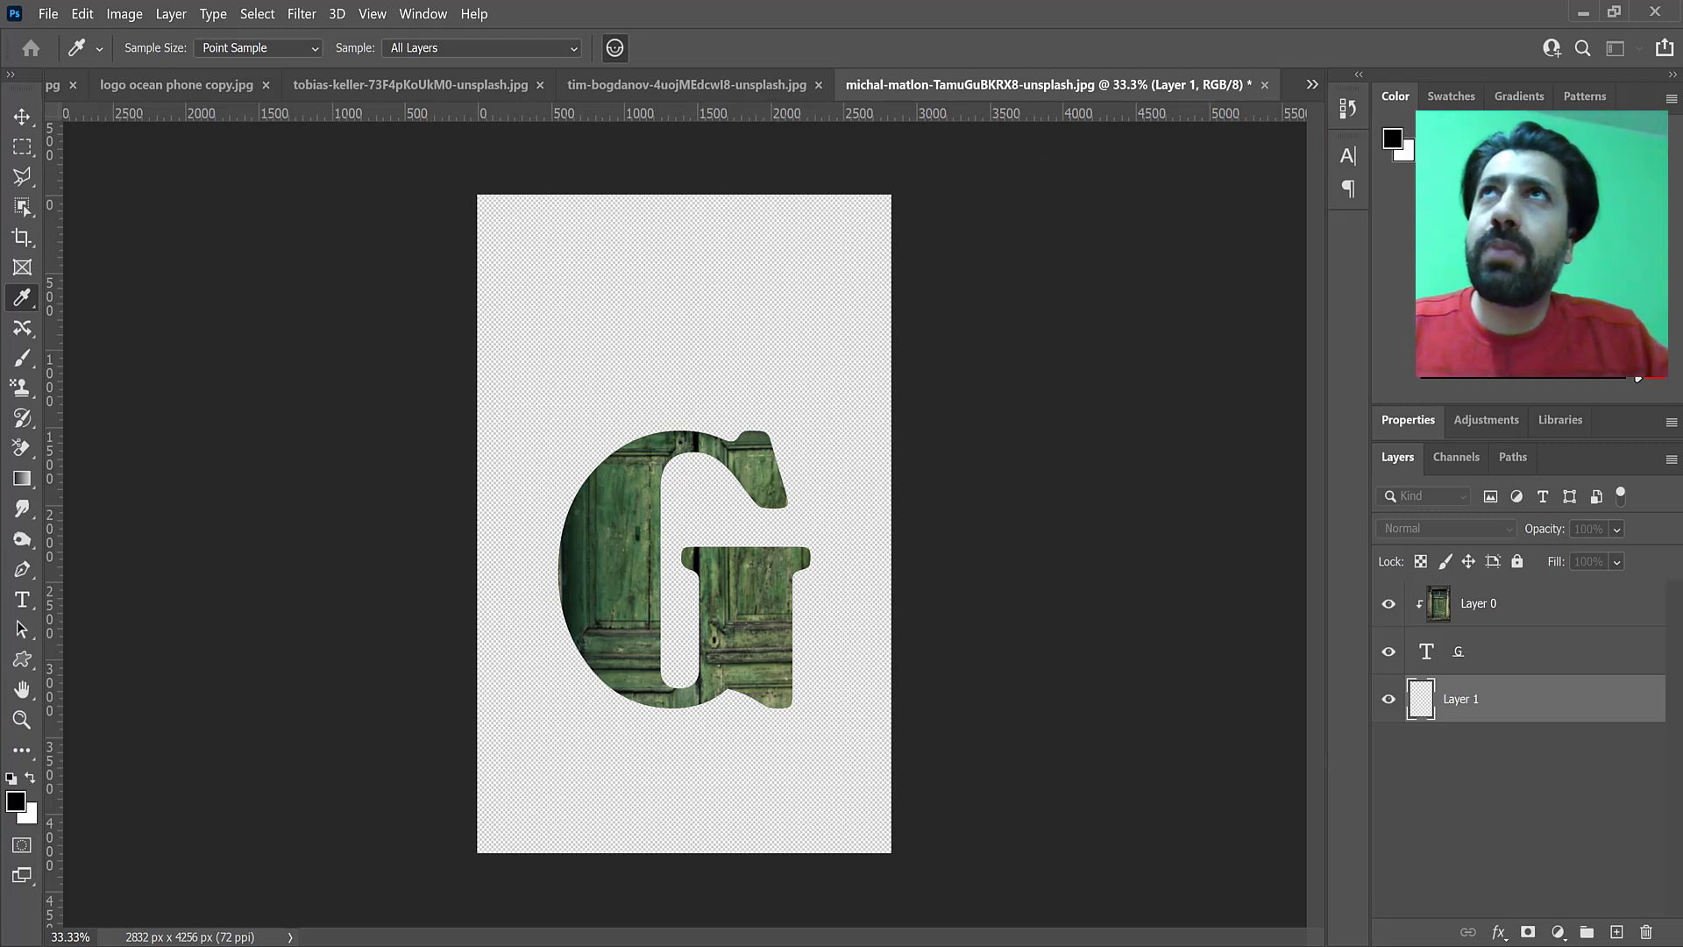
drag(775, 715, 1157, 277)
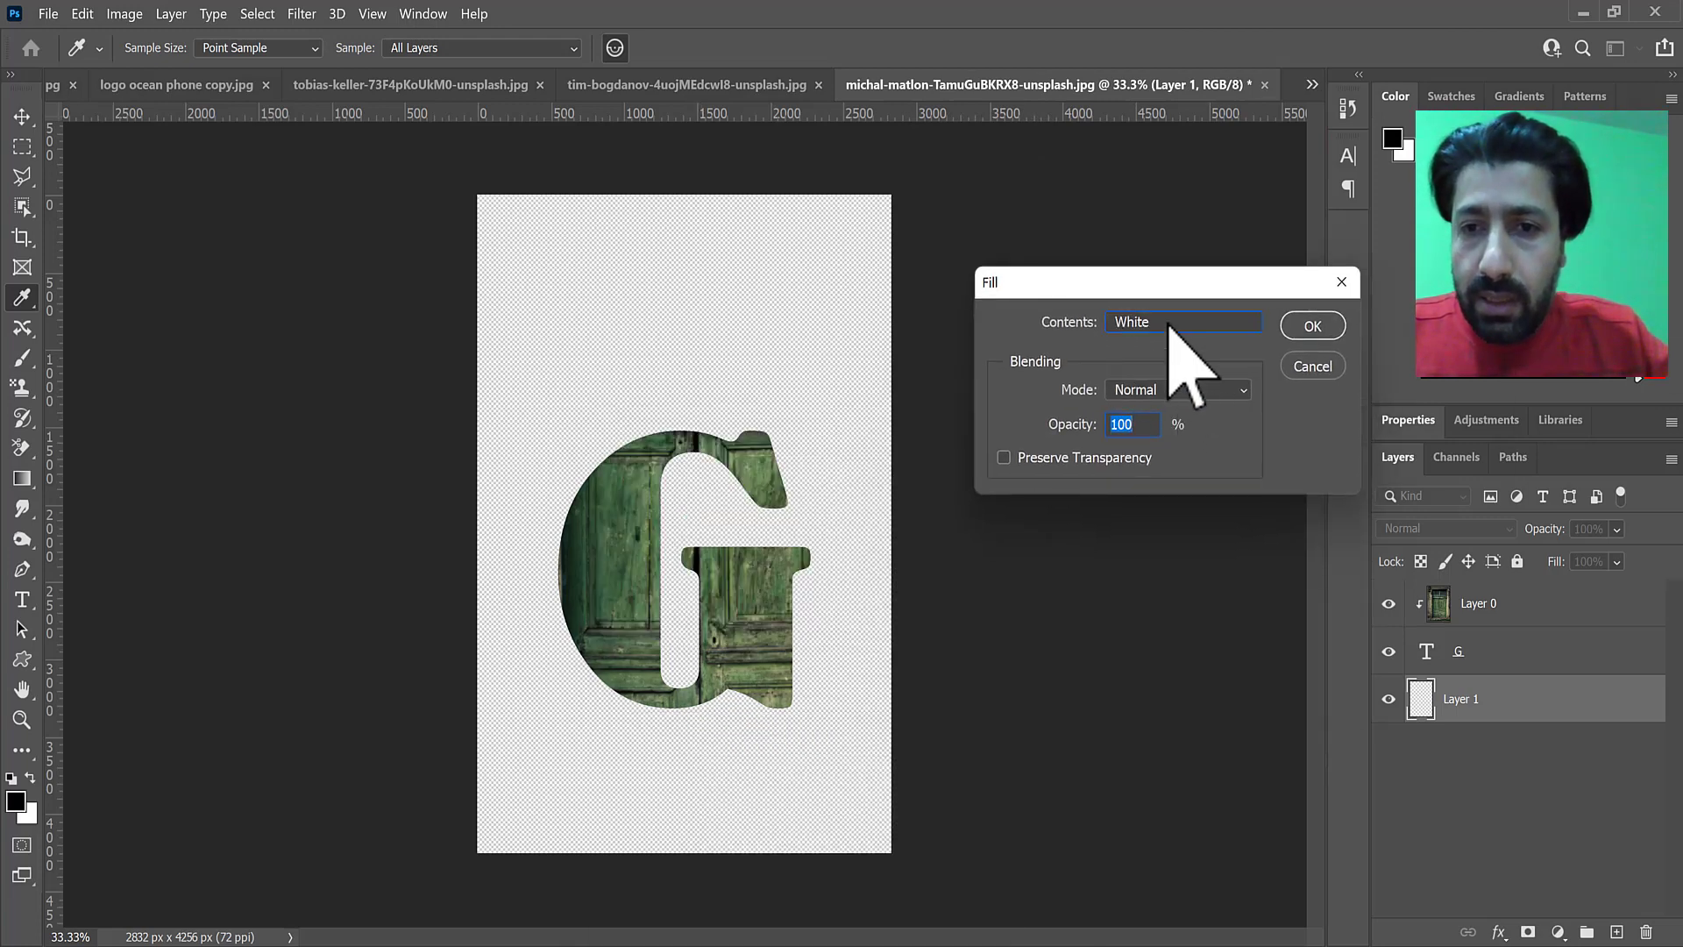
click(1169, 323)
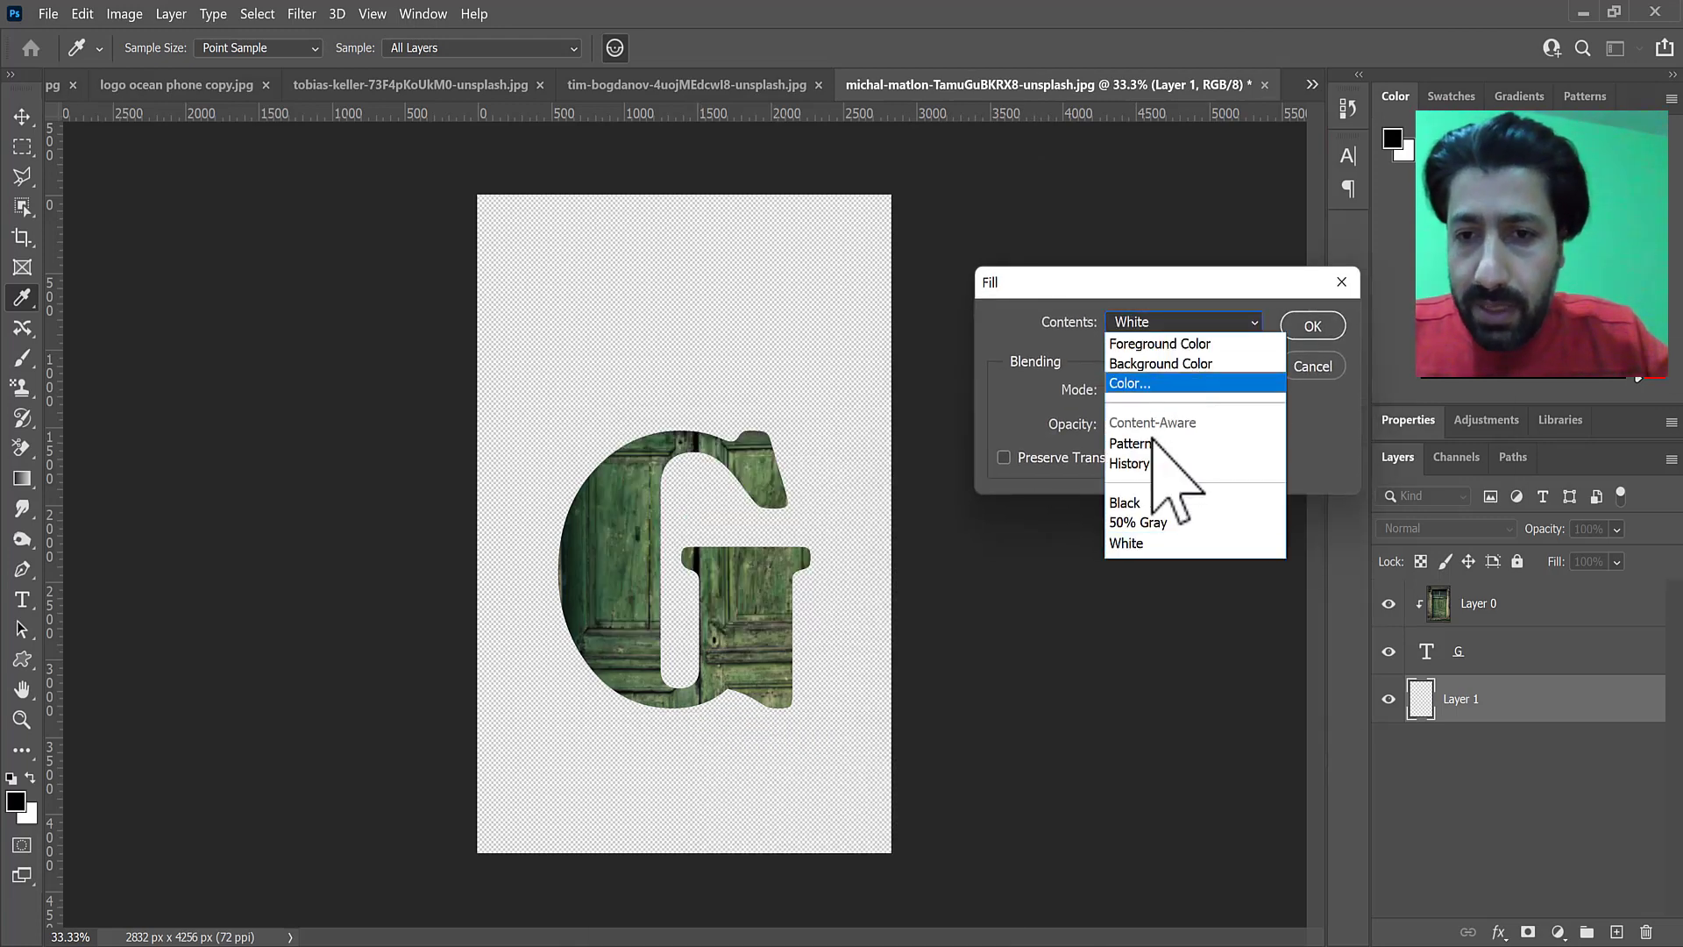
click(1154, 504)
click(1313, 327)
key(v)
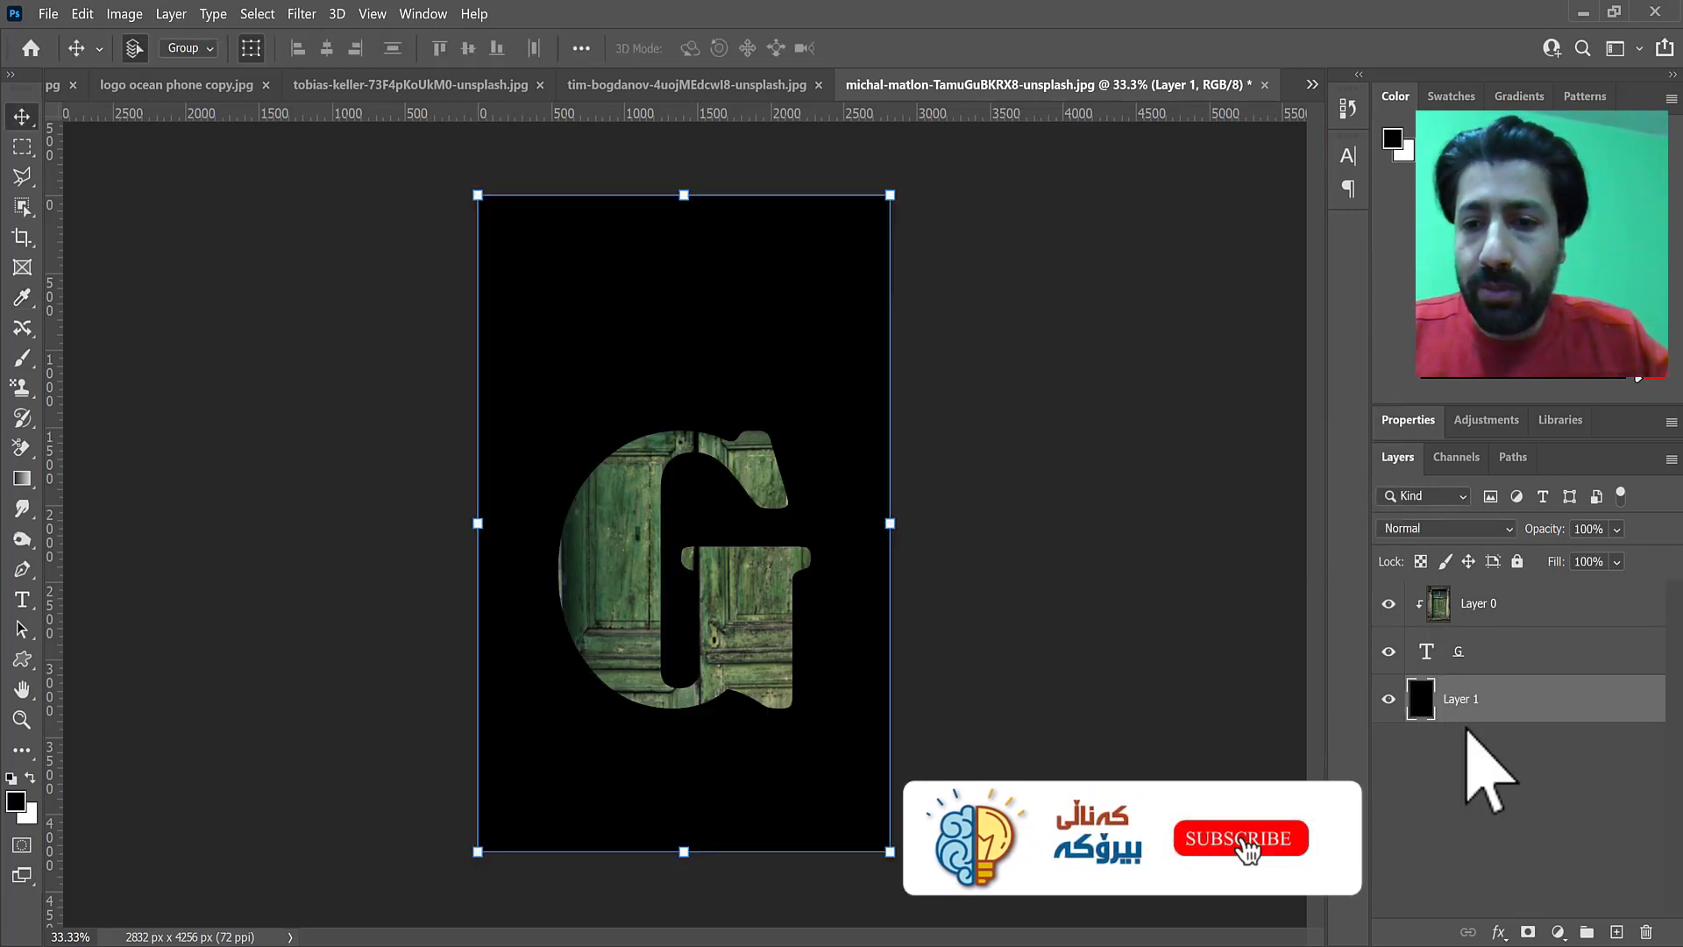
Shift the clipped door photo upward and slightly to the right inside the letter G
click(21, 178)
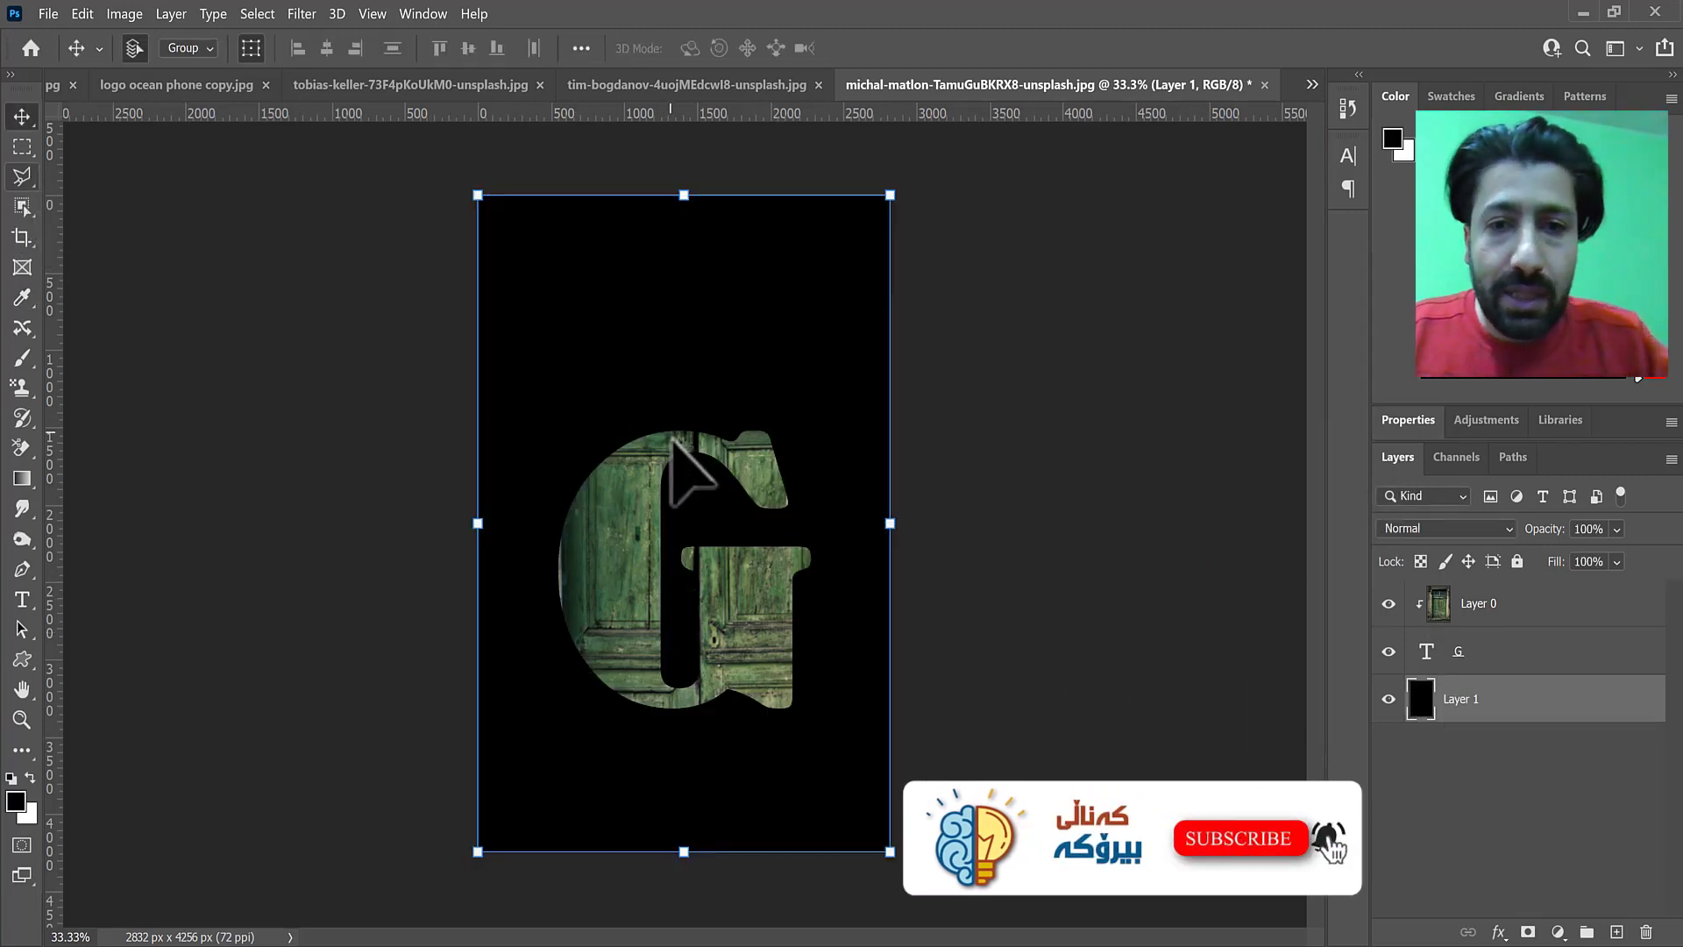
click(1462, 653)
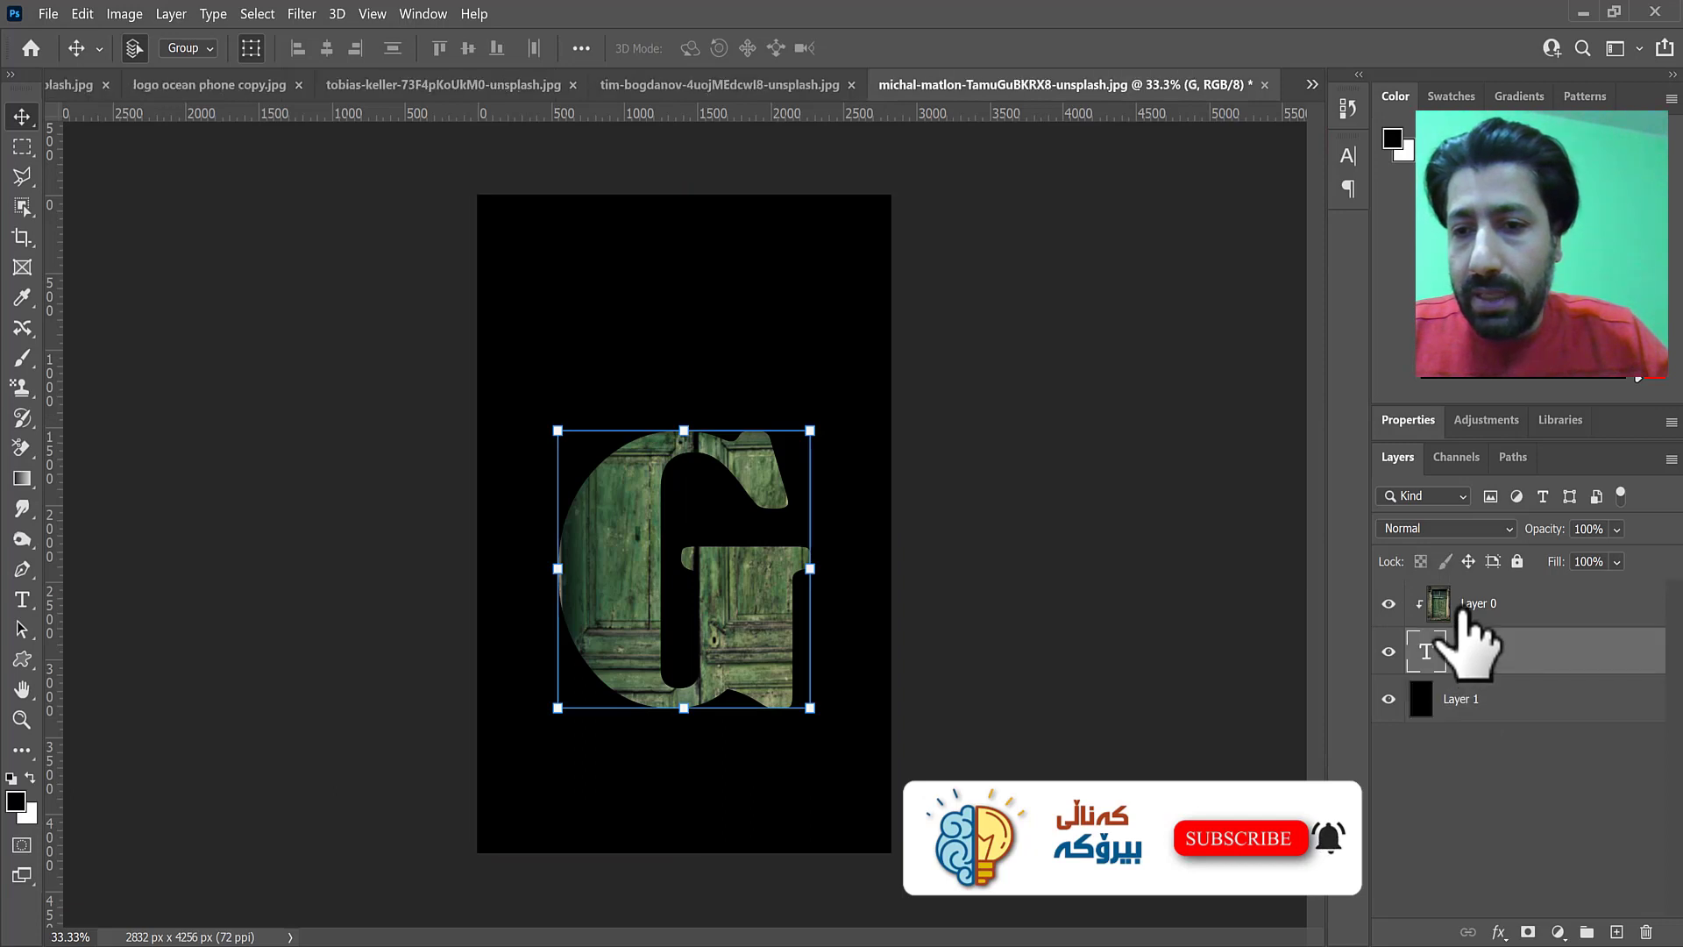
click(1464, 607)
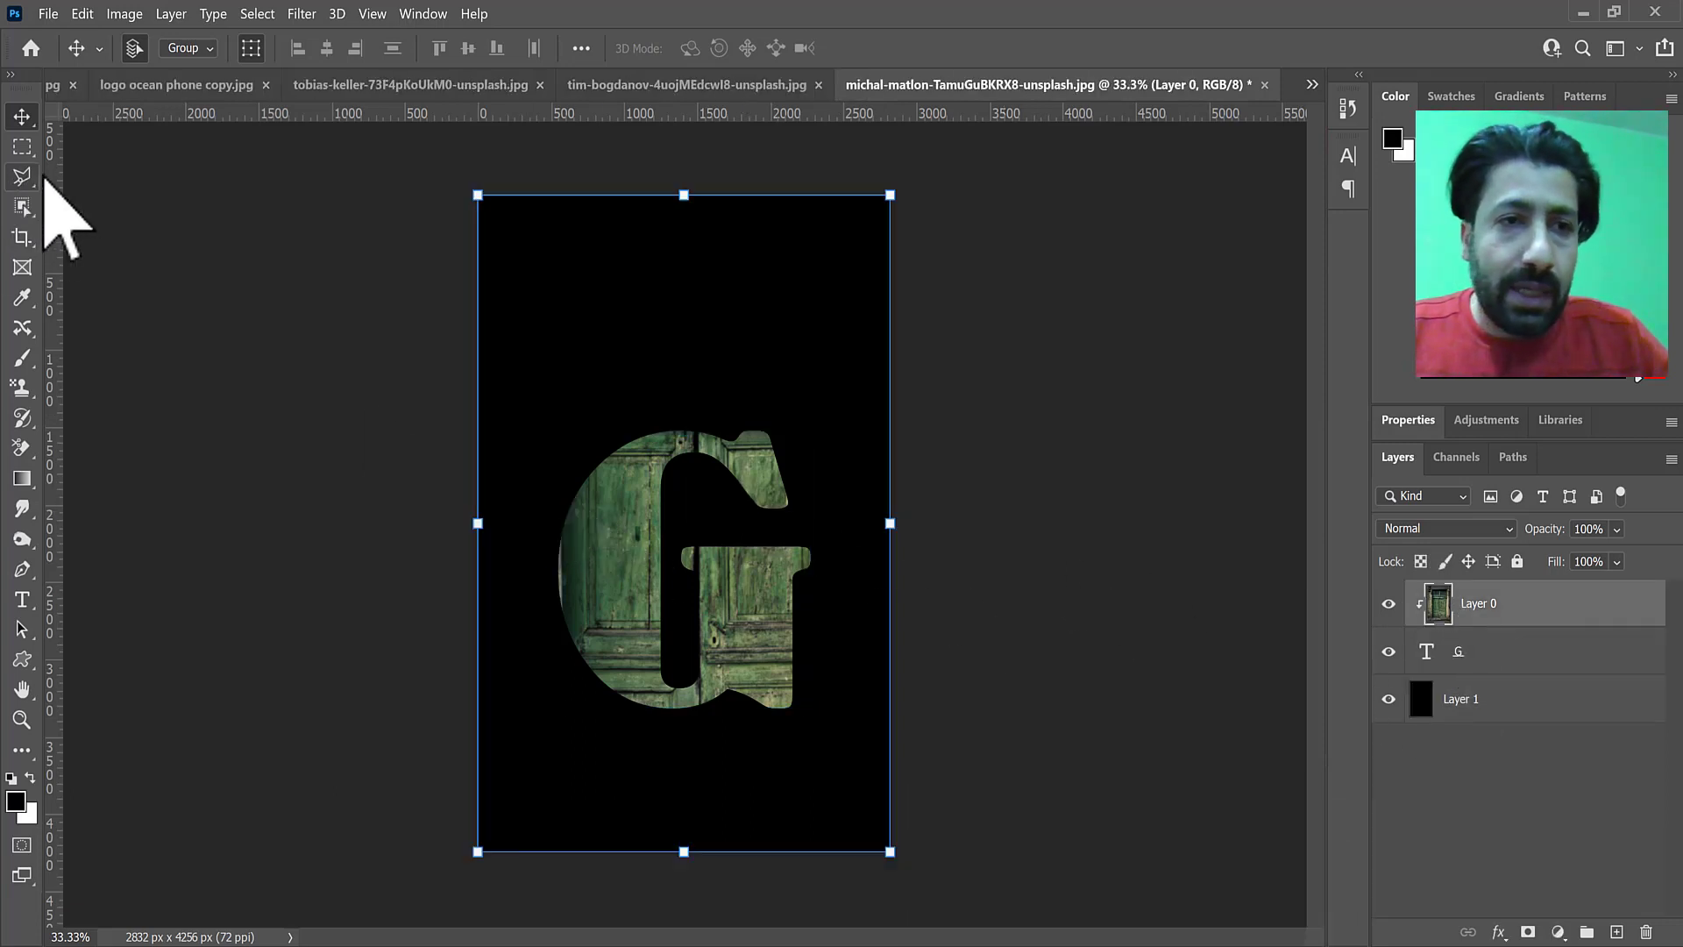
click(1461, 650)
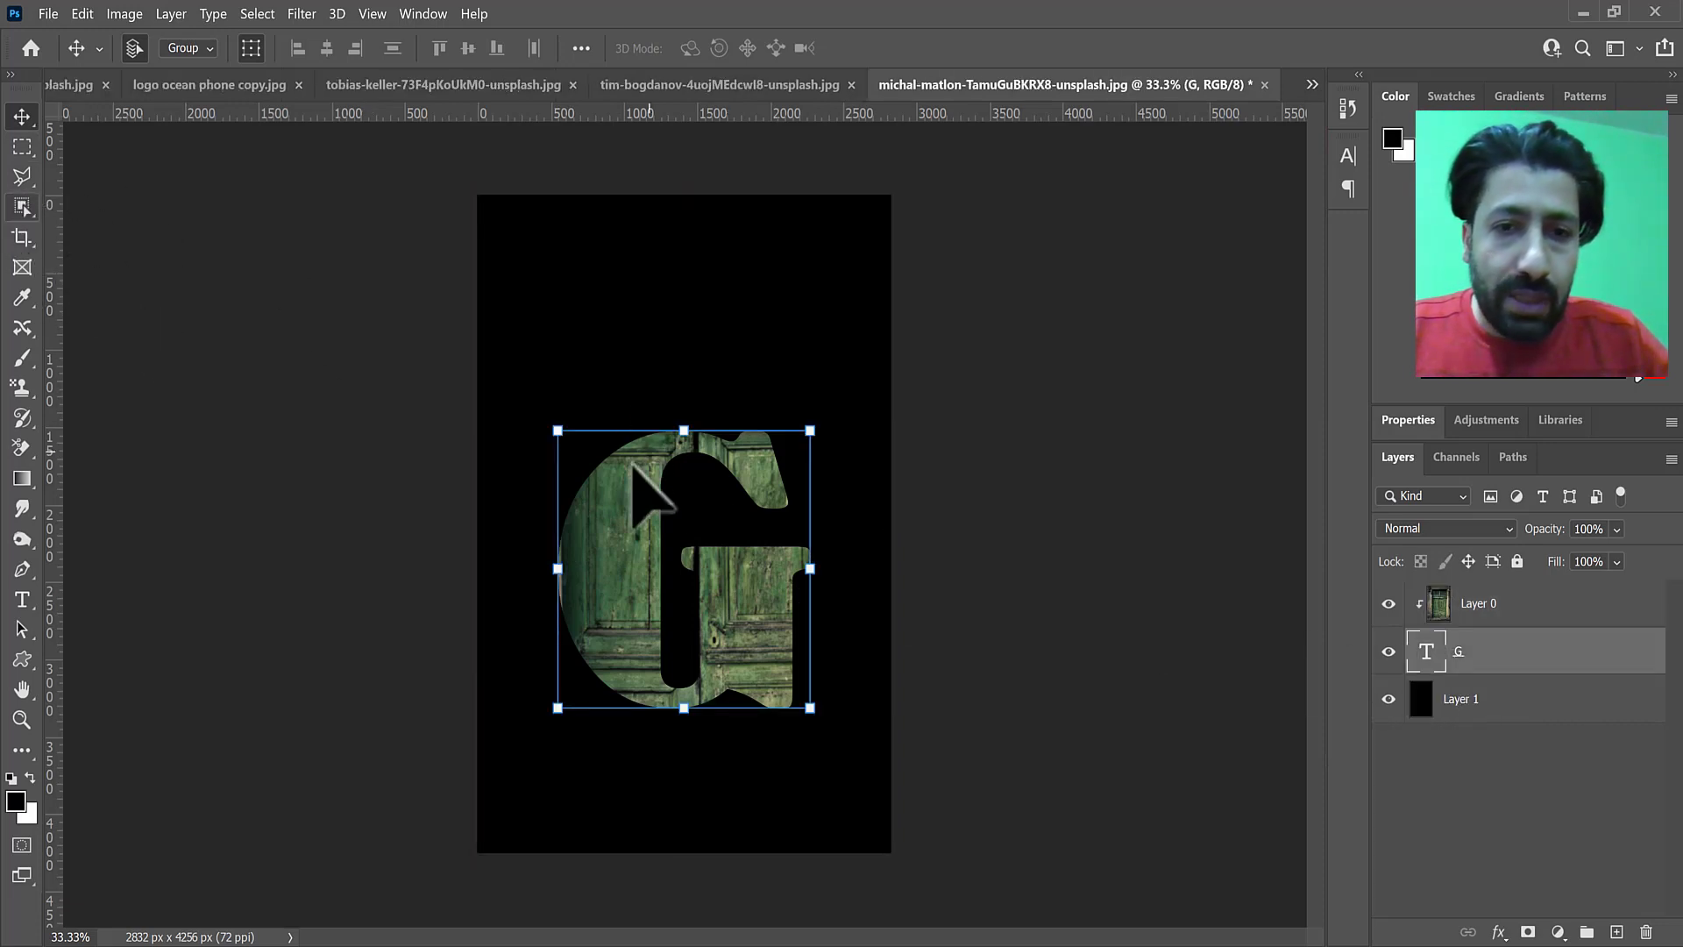
drag(633, 481, 647, 439)
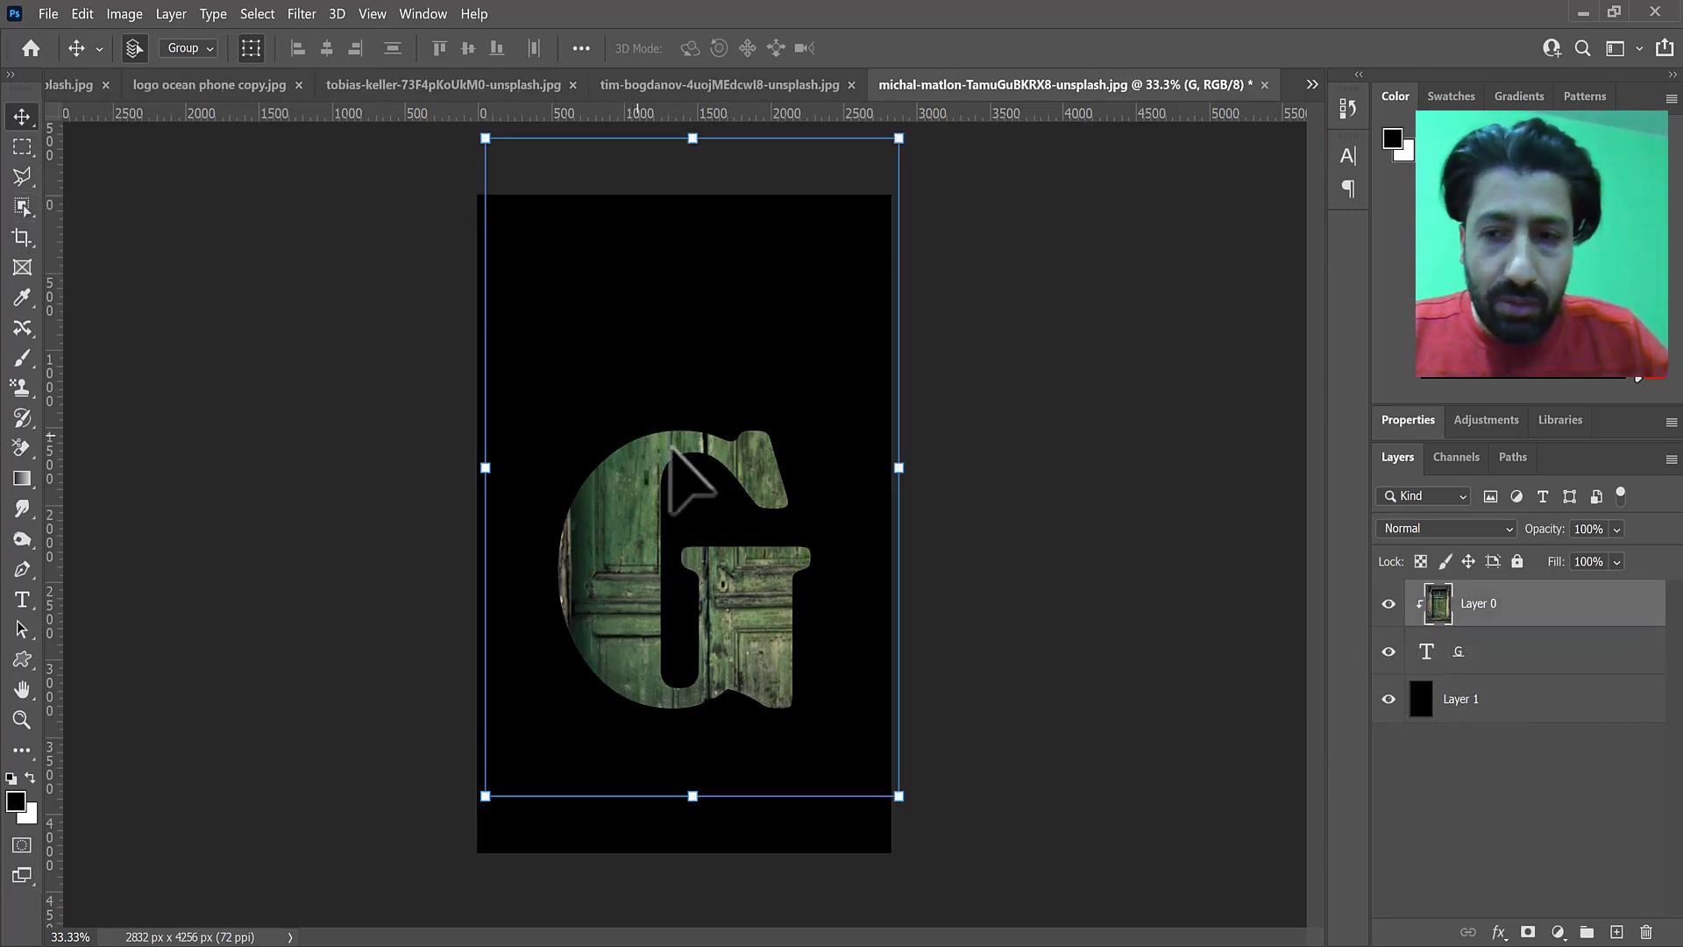
Move the G text layer up to the vertical middle of the canvas, temporarily hiding the clipped door photo layer
click(1438, 655)
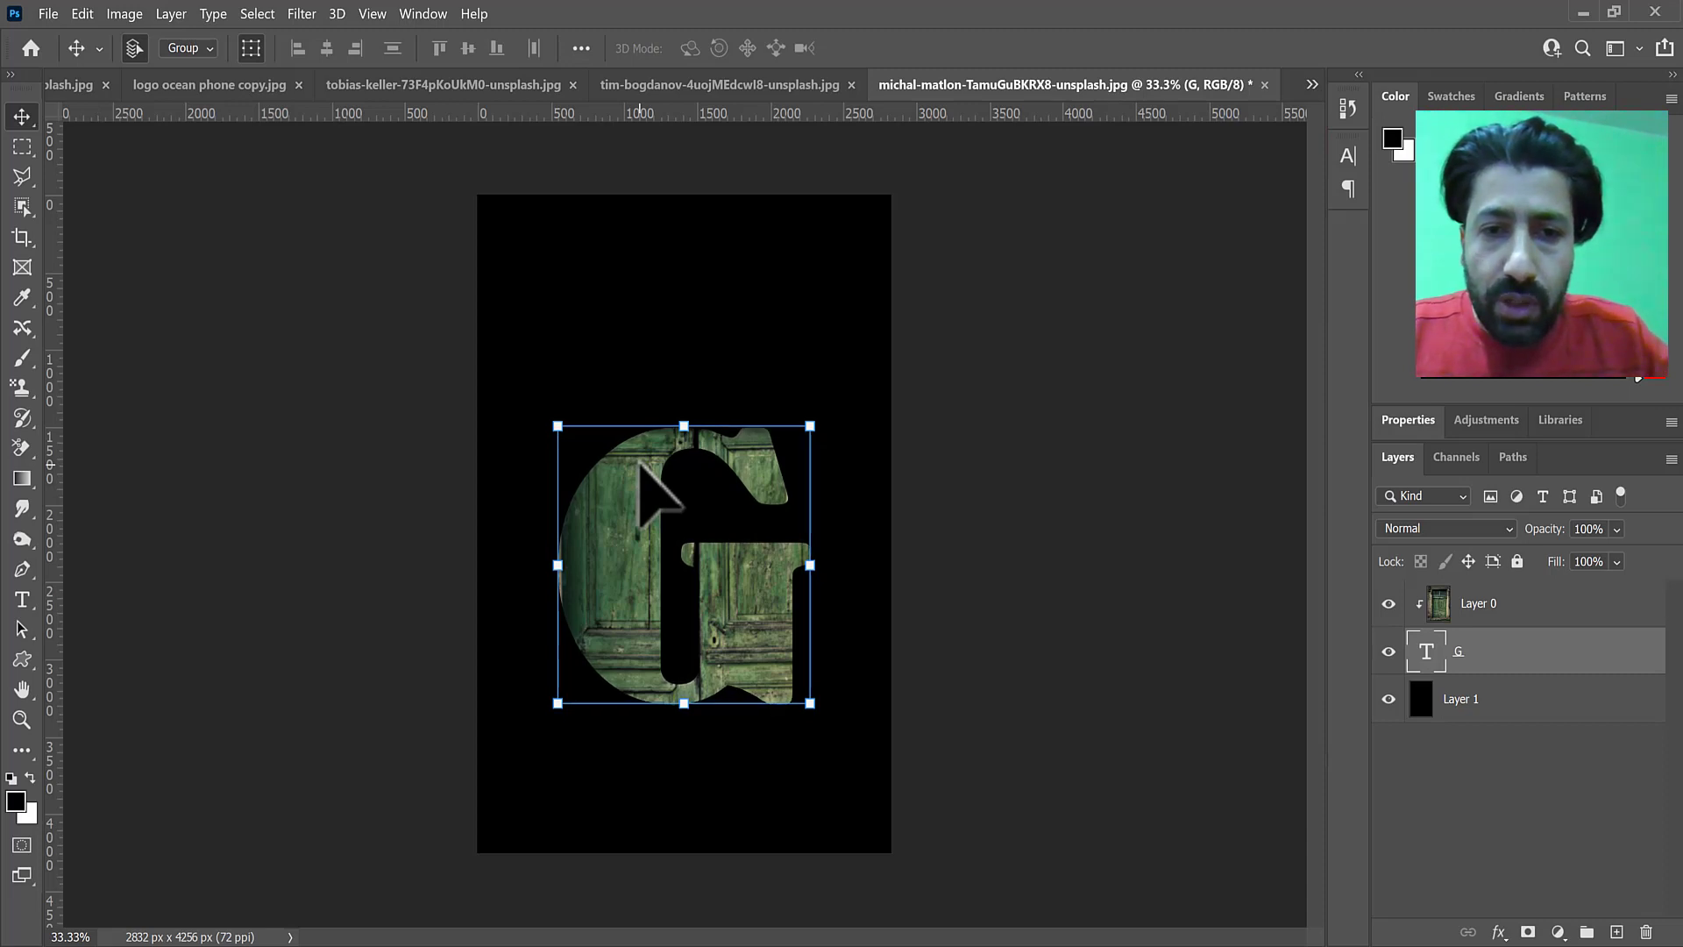
drag(640, 462, 638, 452)
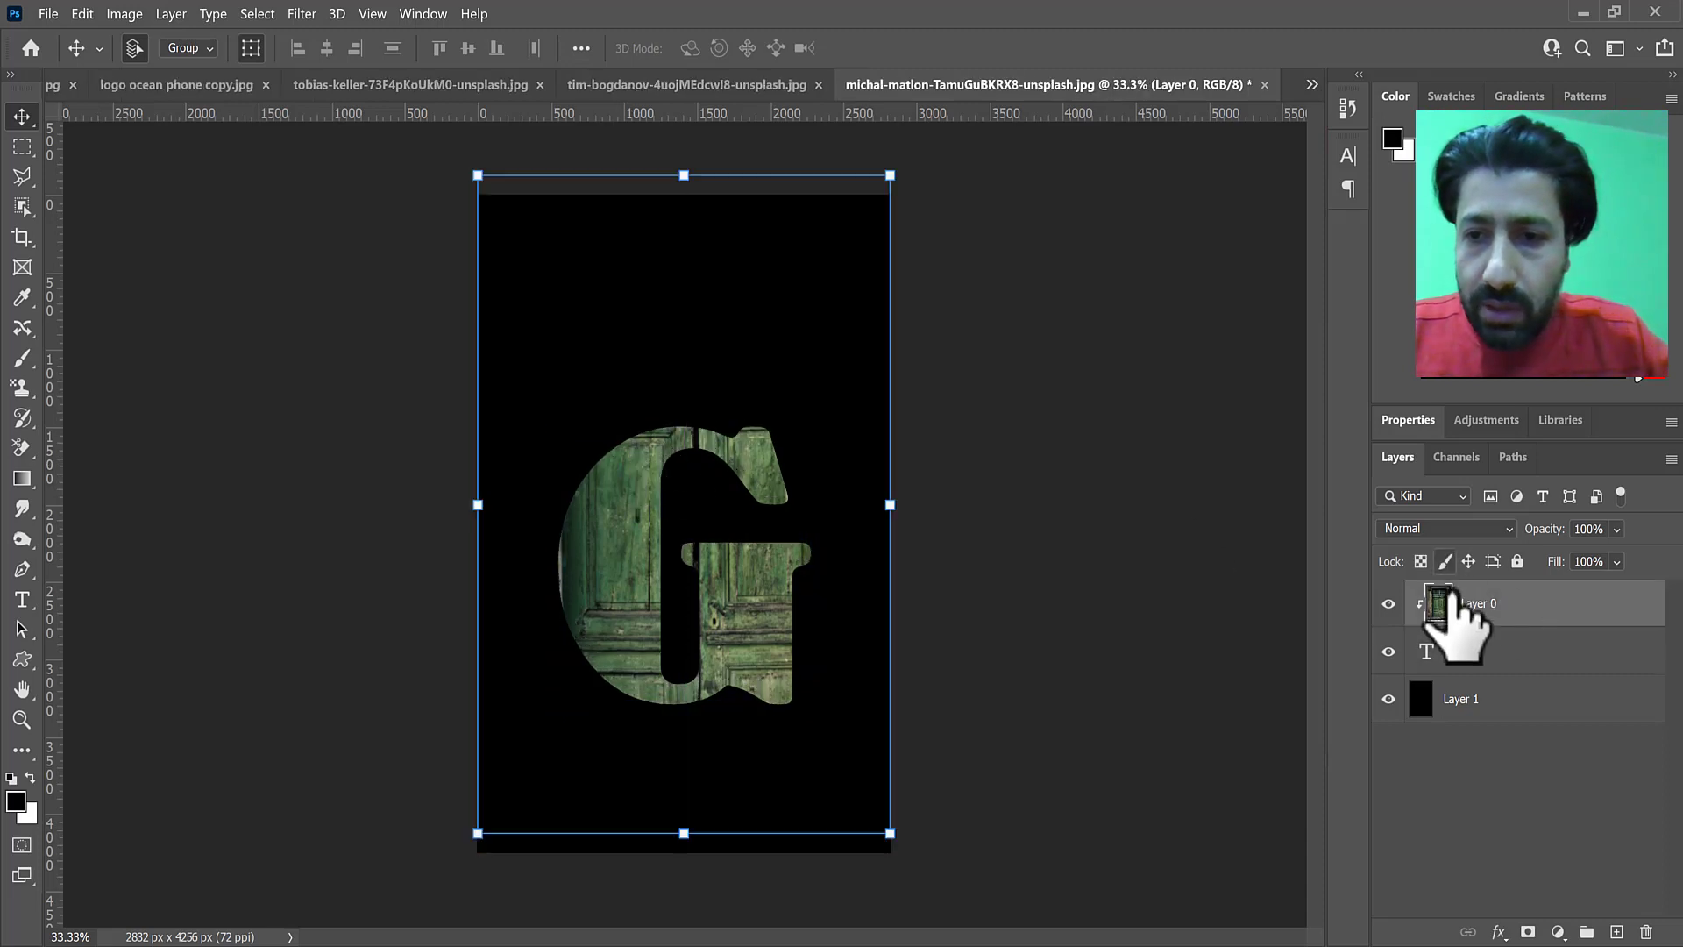
click(1389, 603)
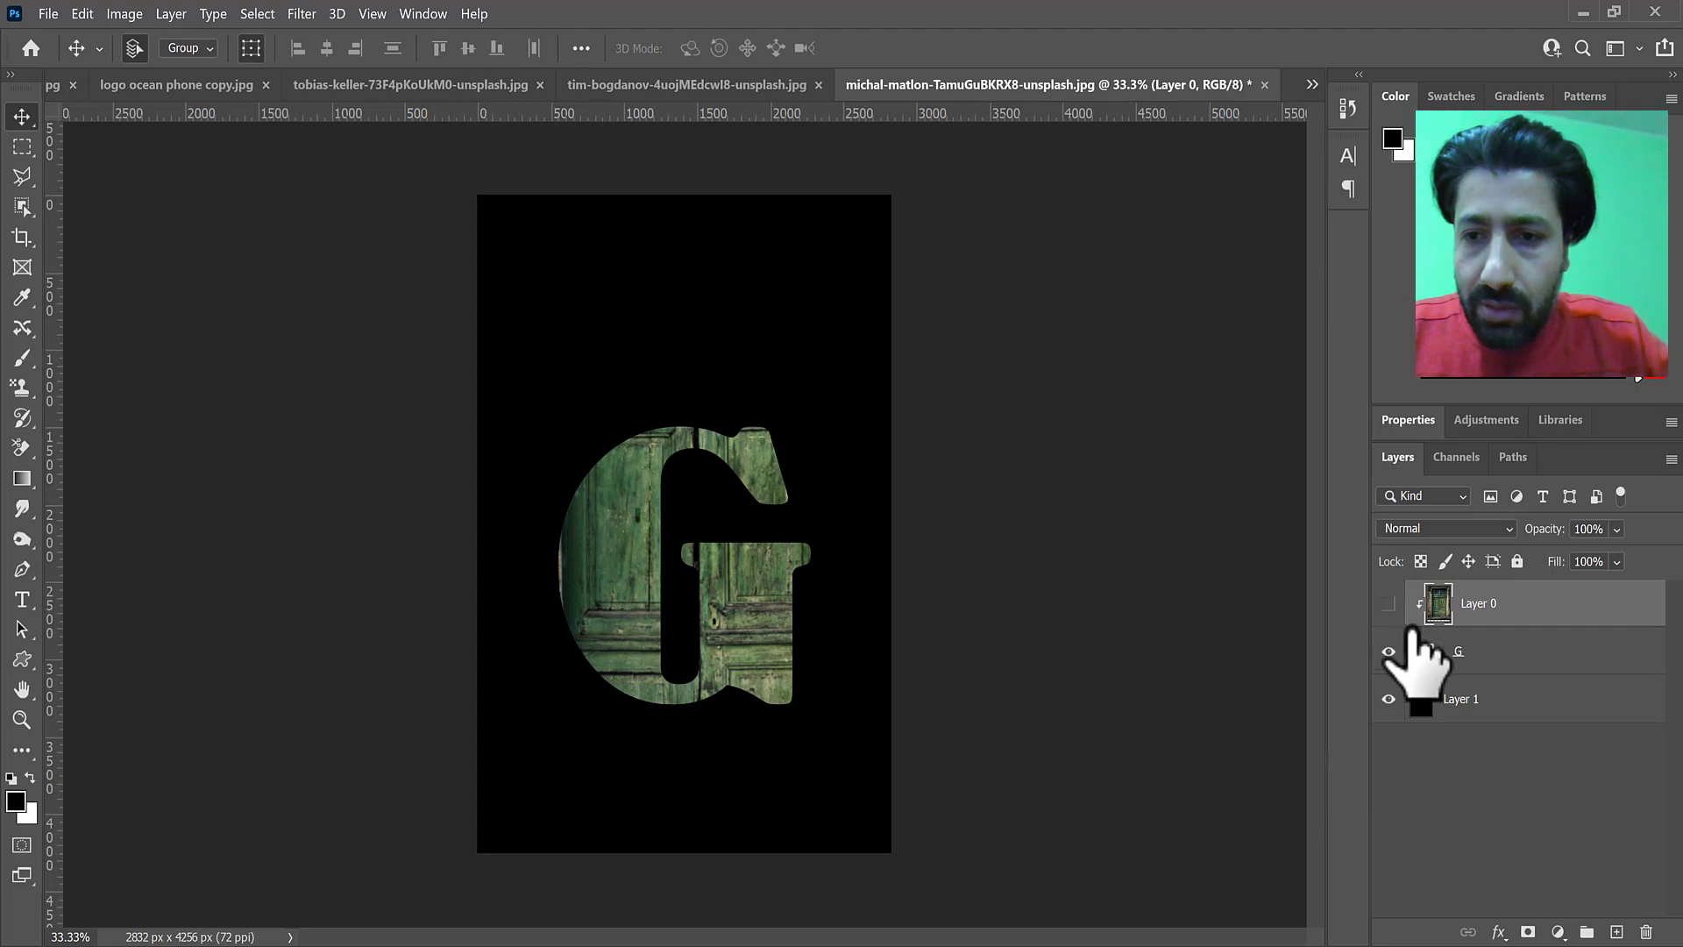
click(1460, 657)
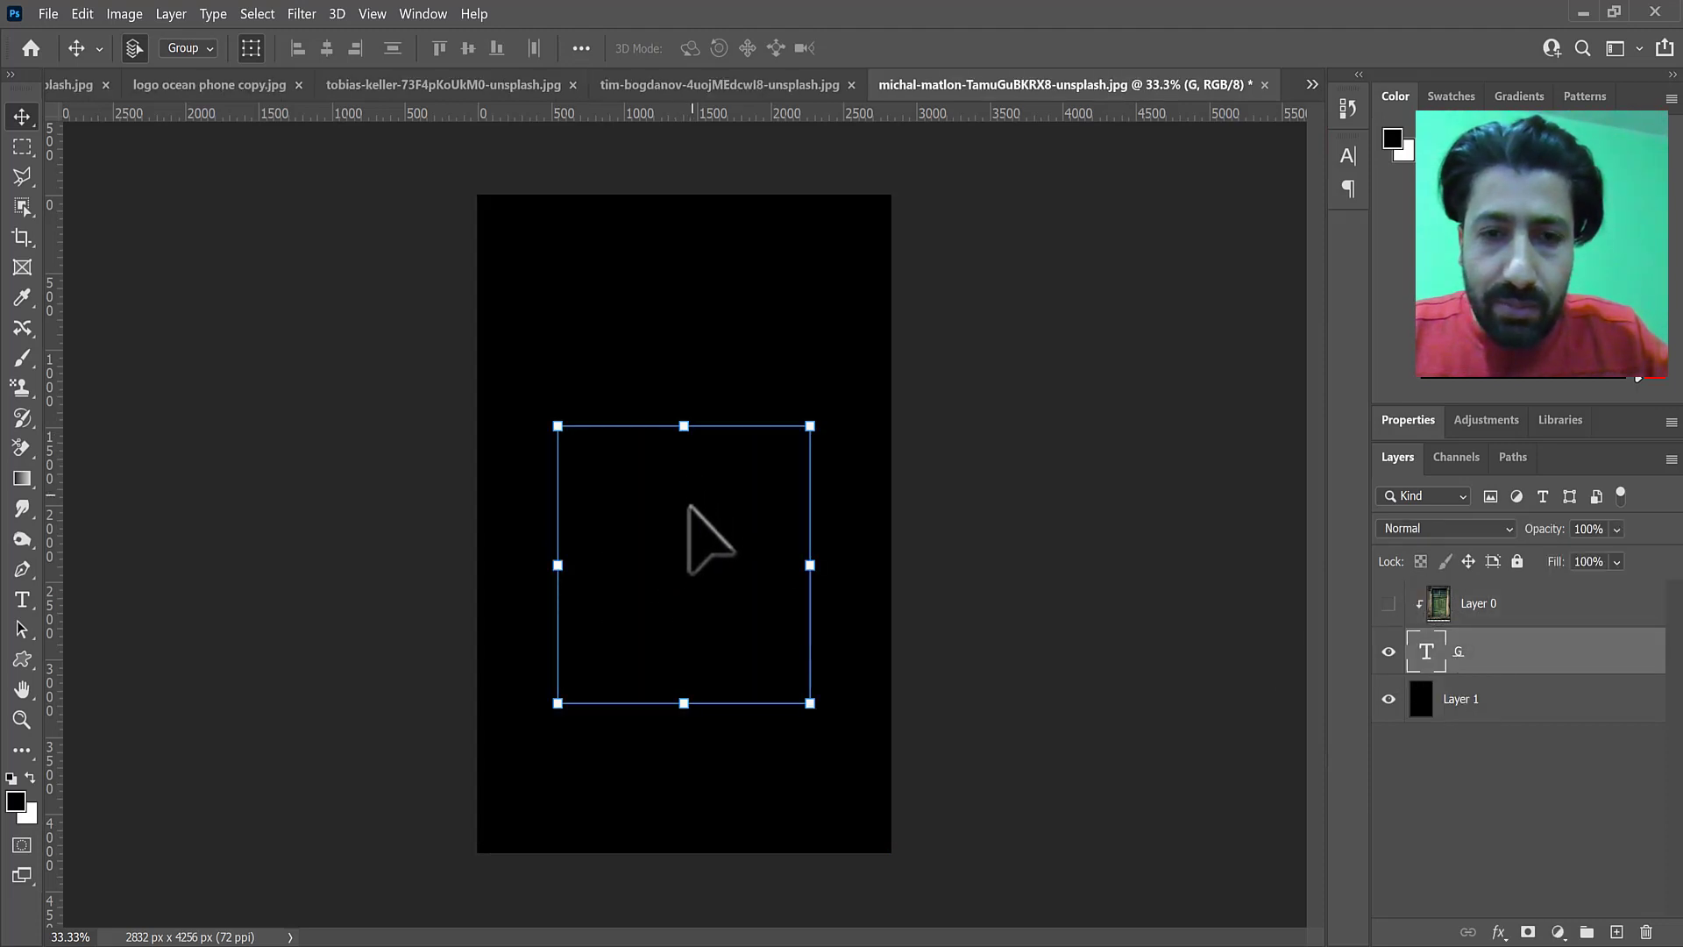
drag(690, 506, 681, 452)
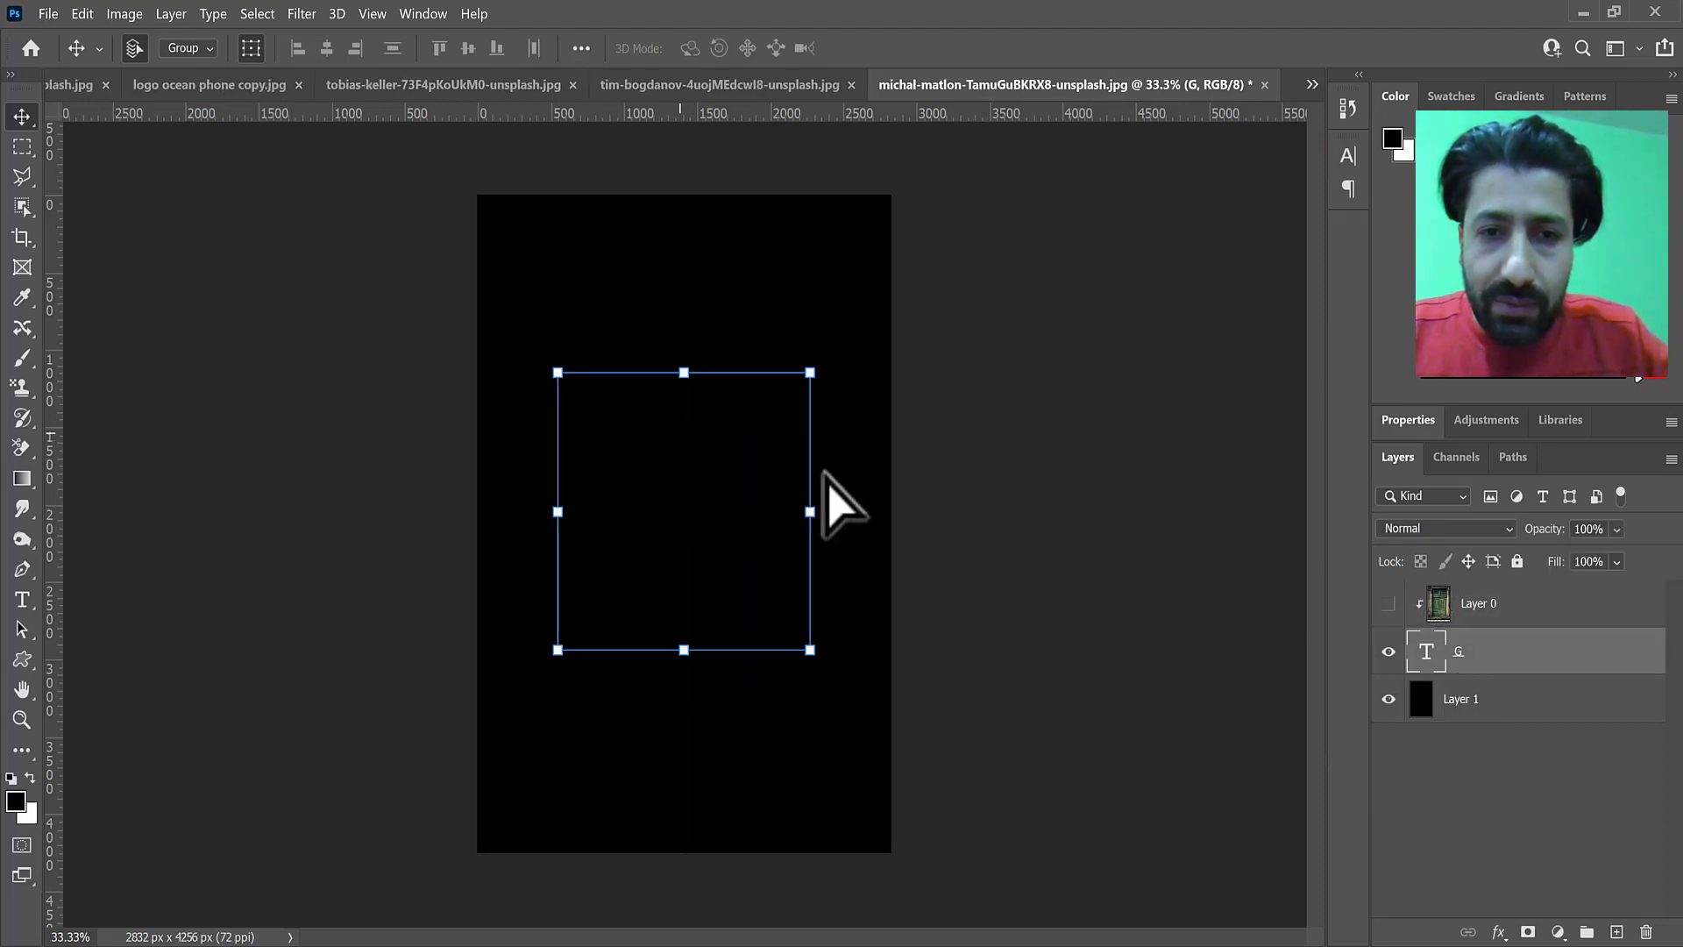
click(1388, 651)
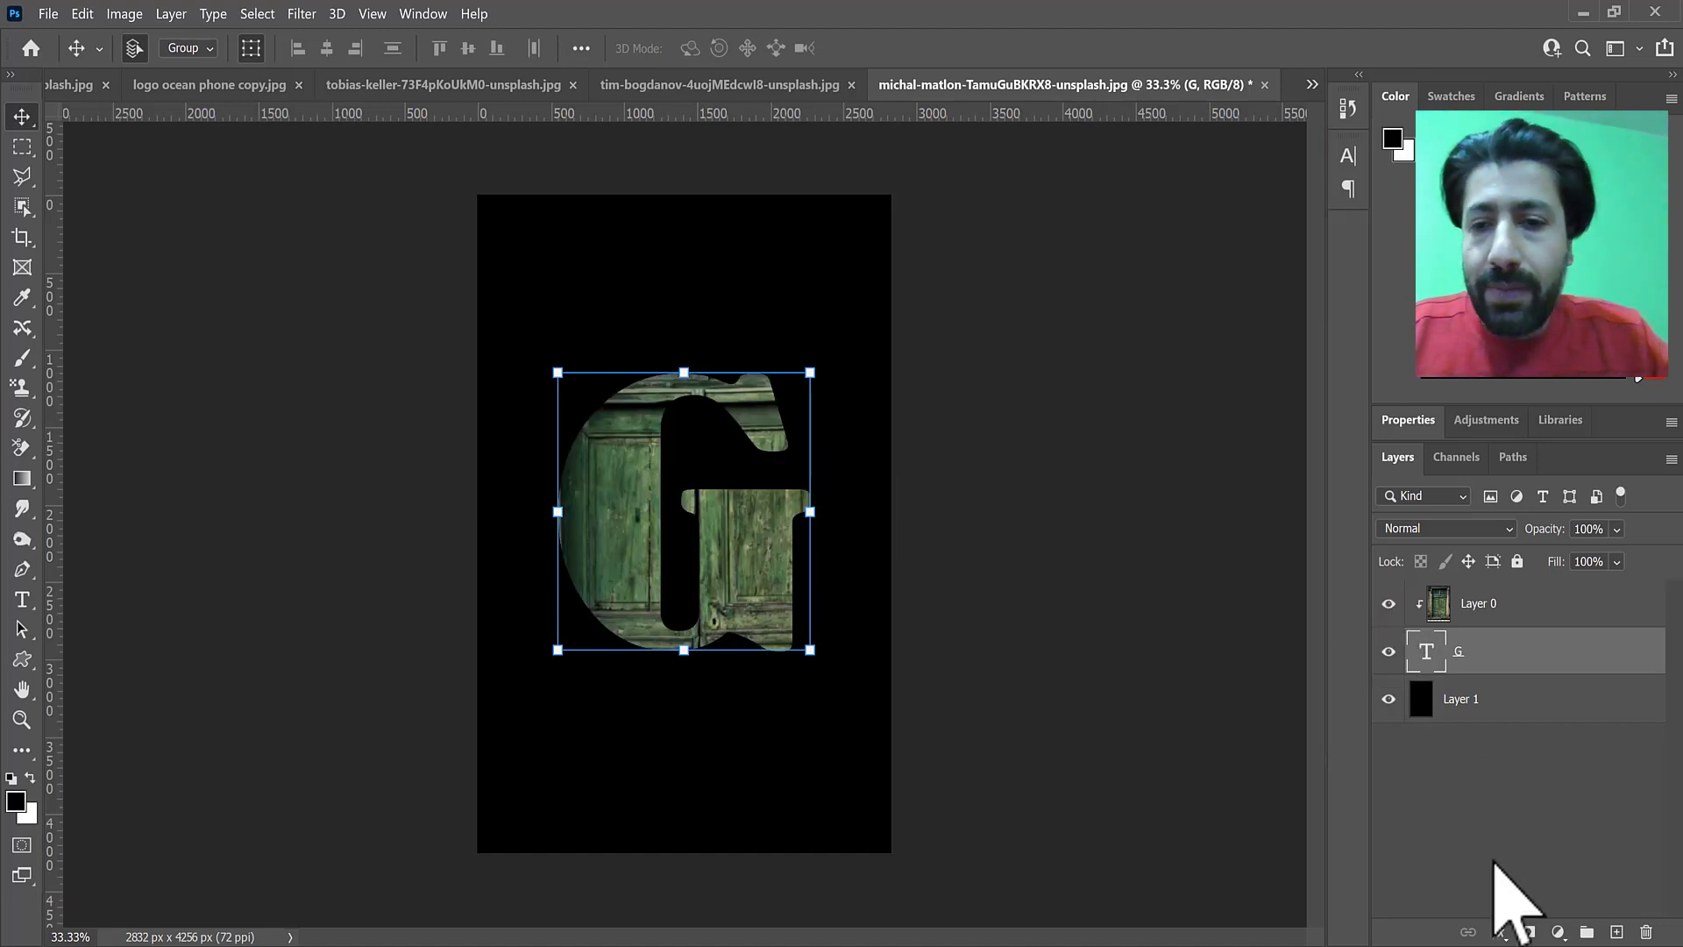
Merge the clipped door photo layer and the G text layer into one layer
click(1486, 890)
click(1464, 657)
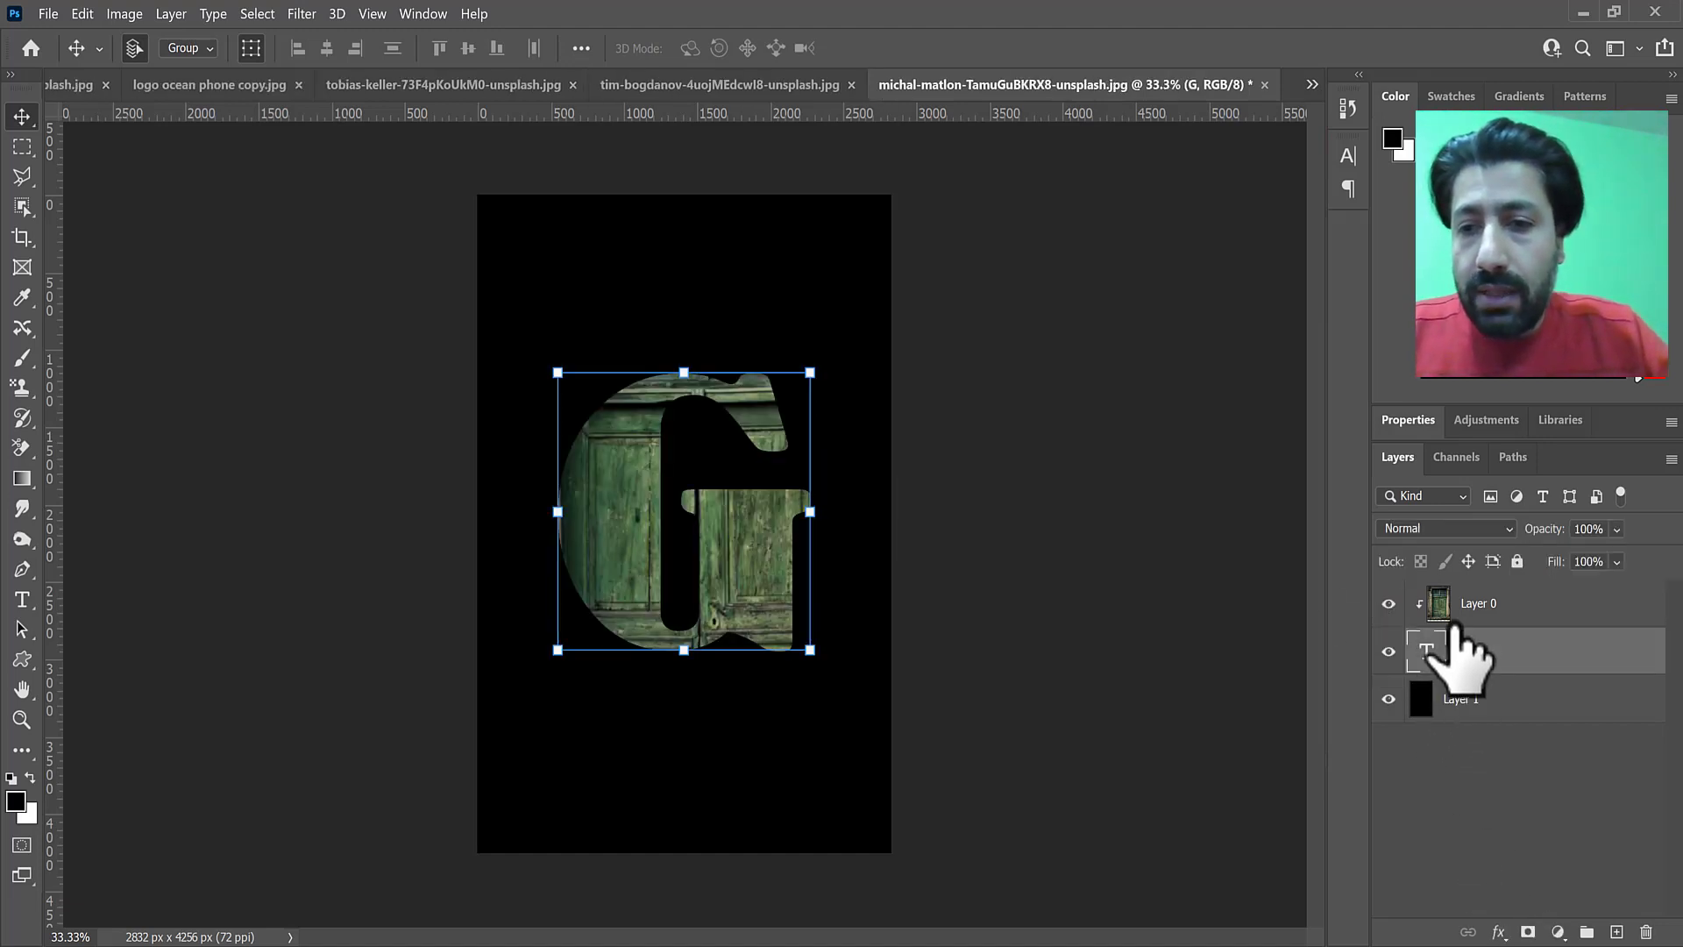
shift+click(1464, 617)
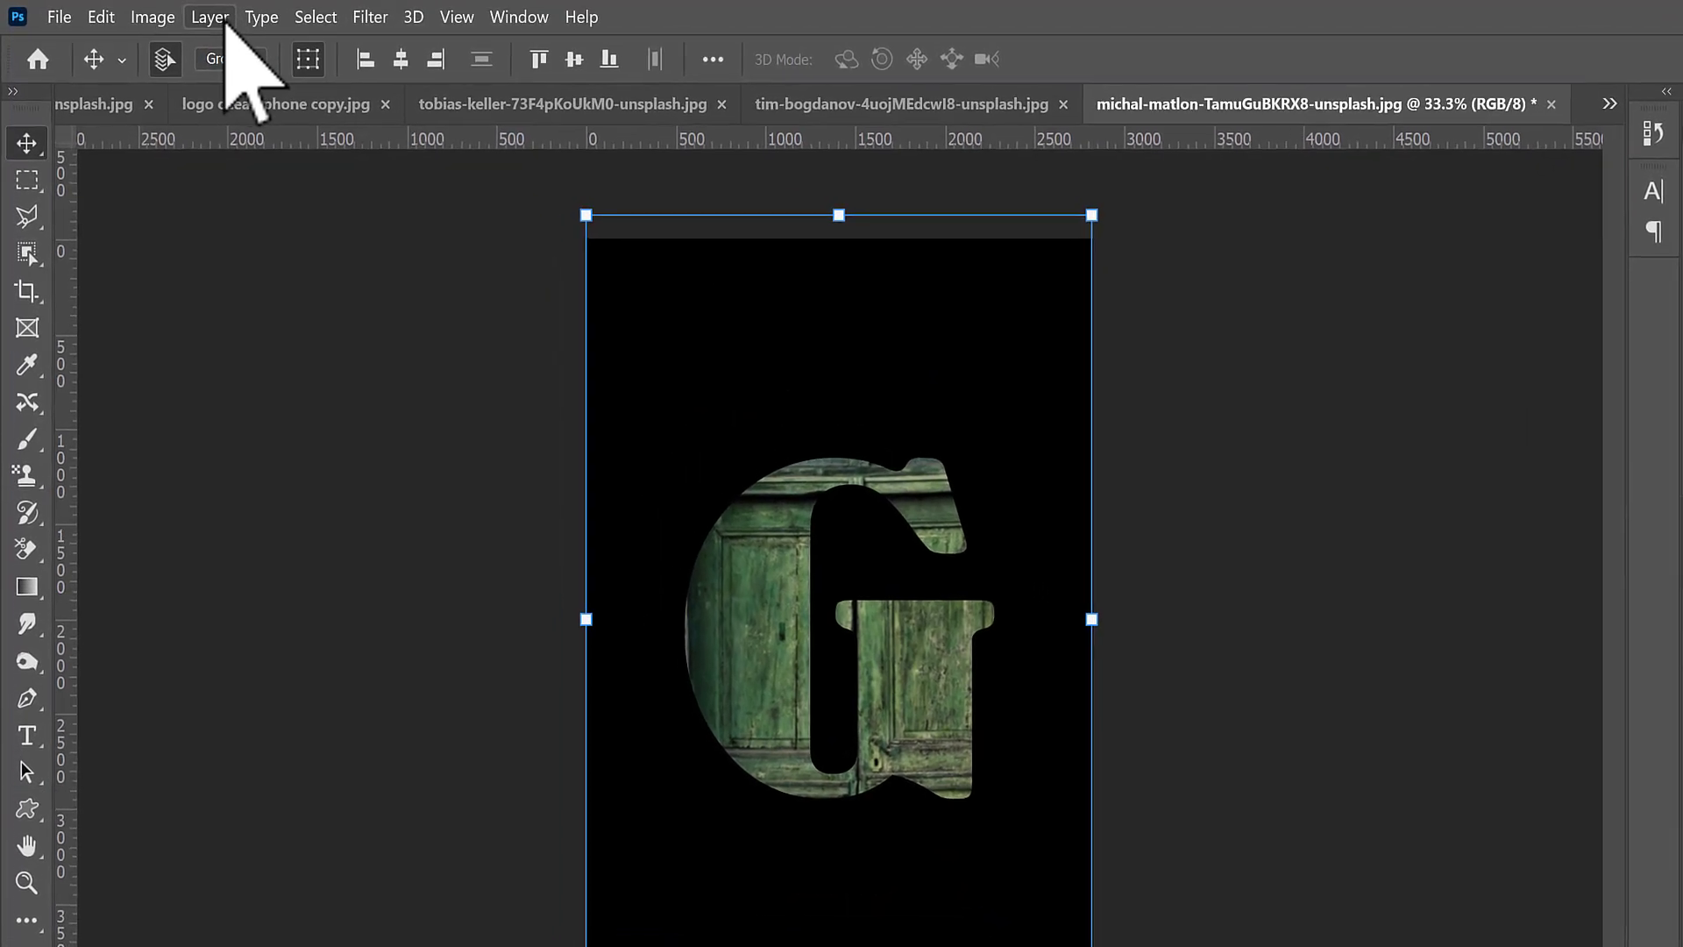
click(178, 20)
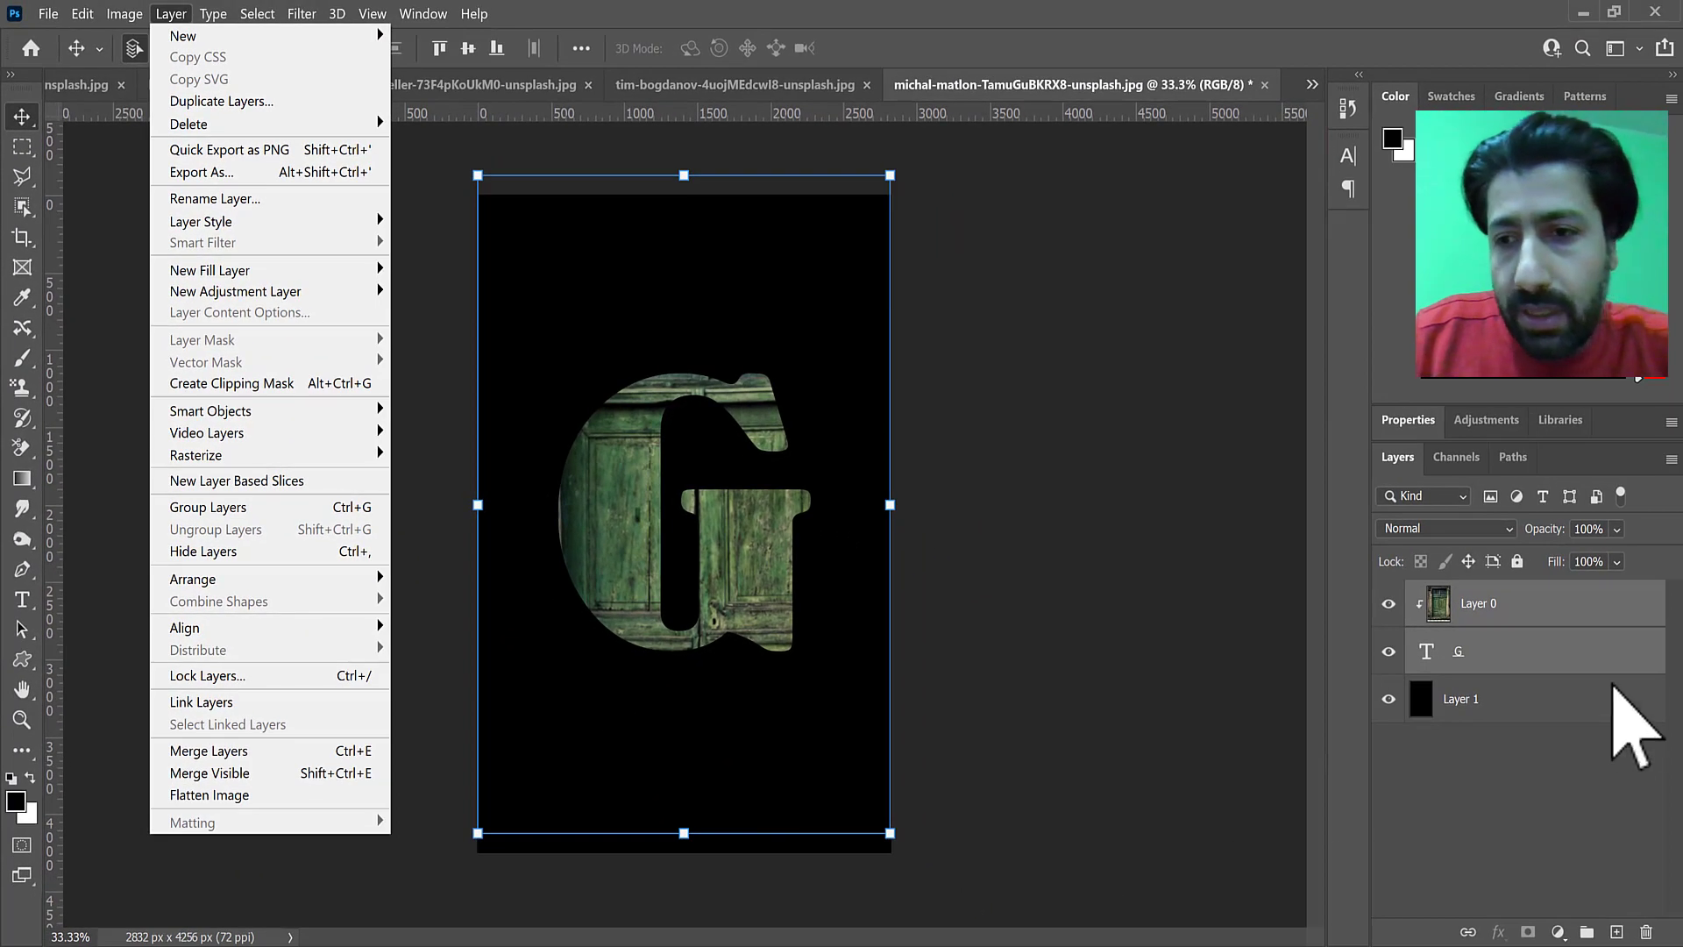
right_click(1497, 618)
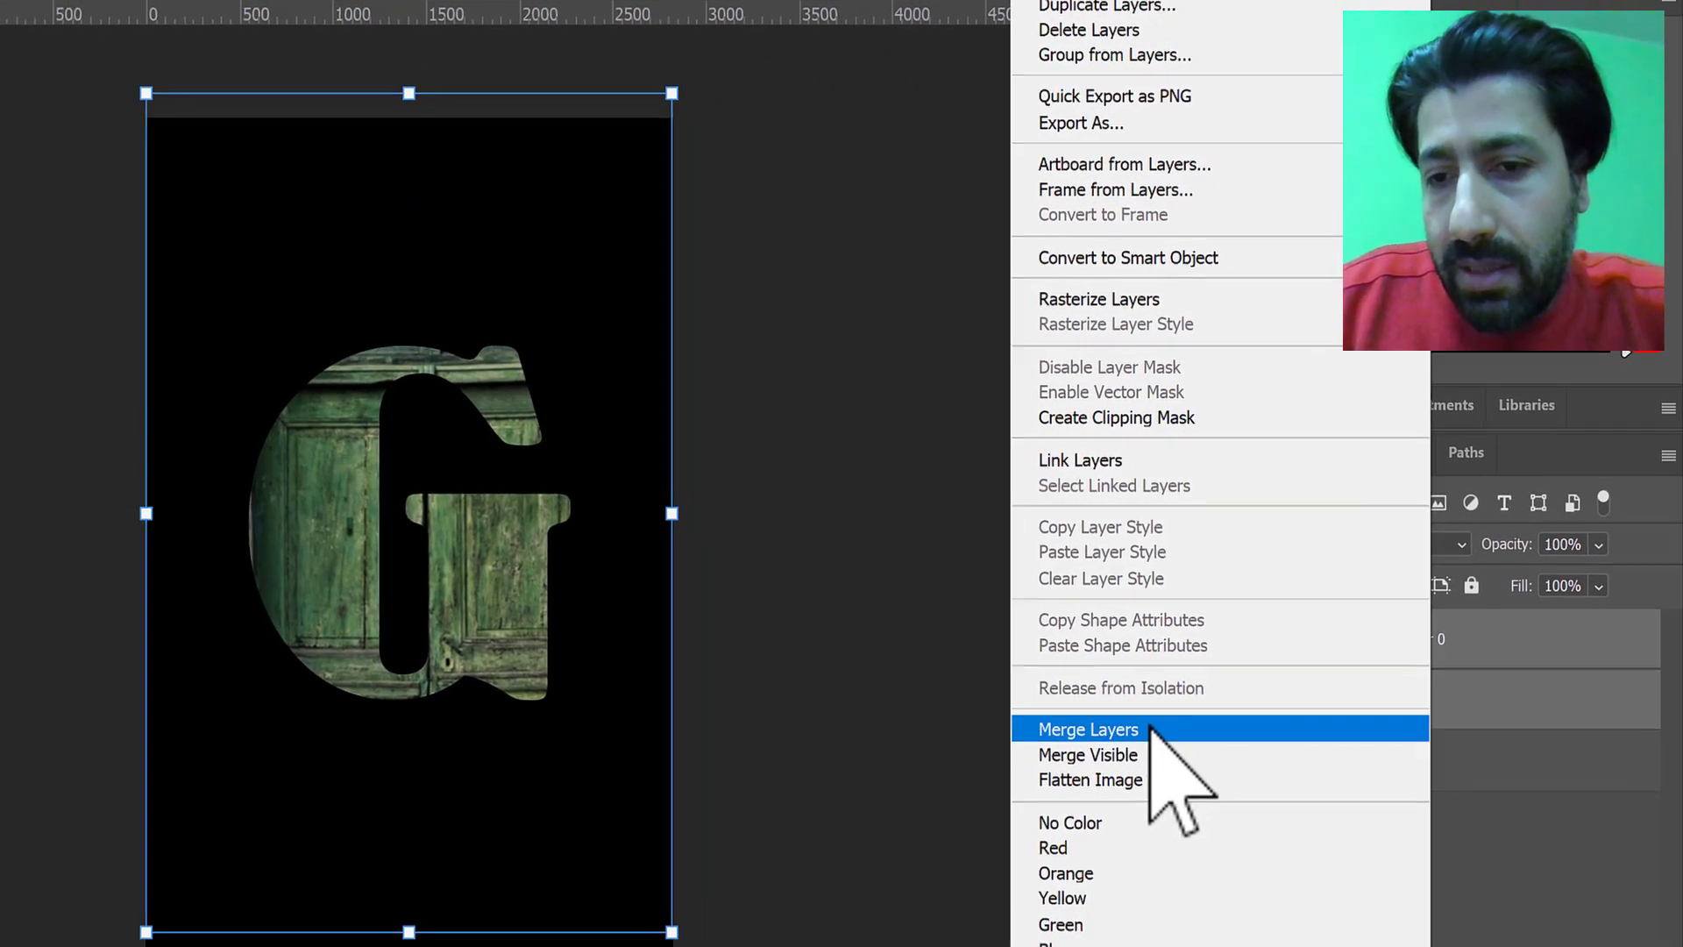
click(1281, 674)
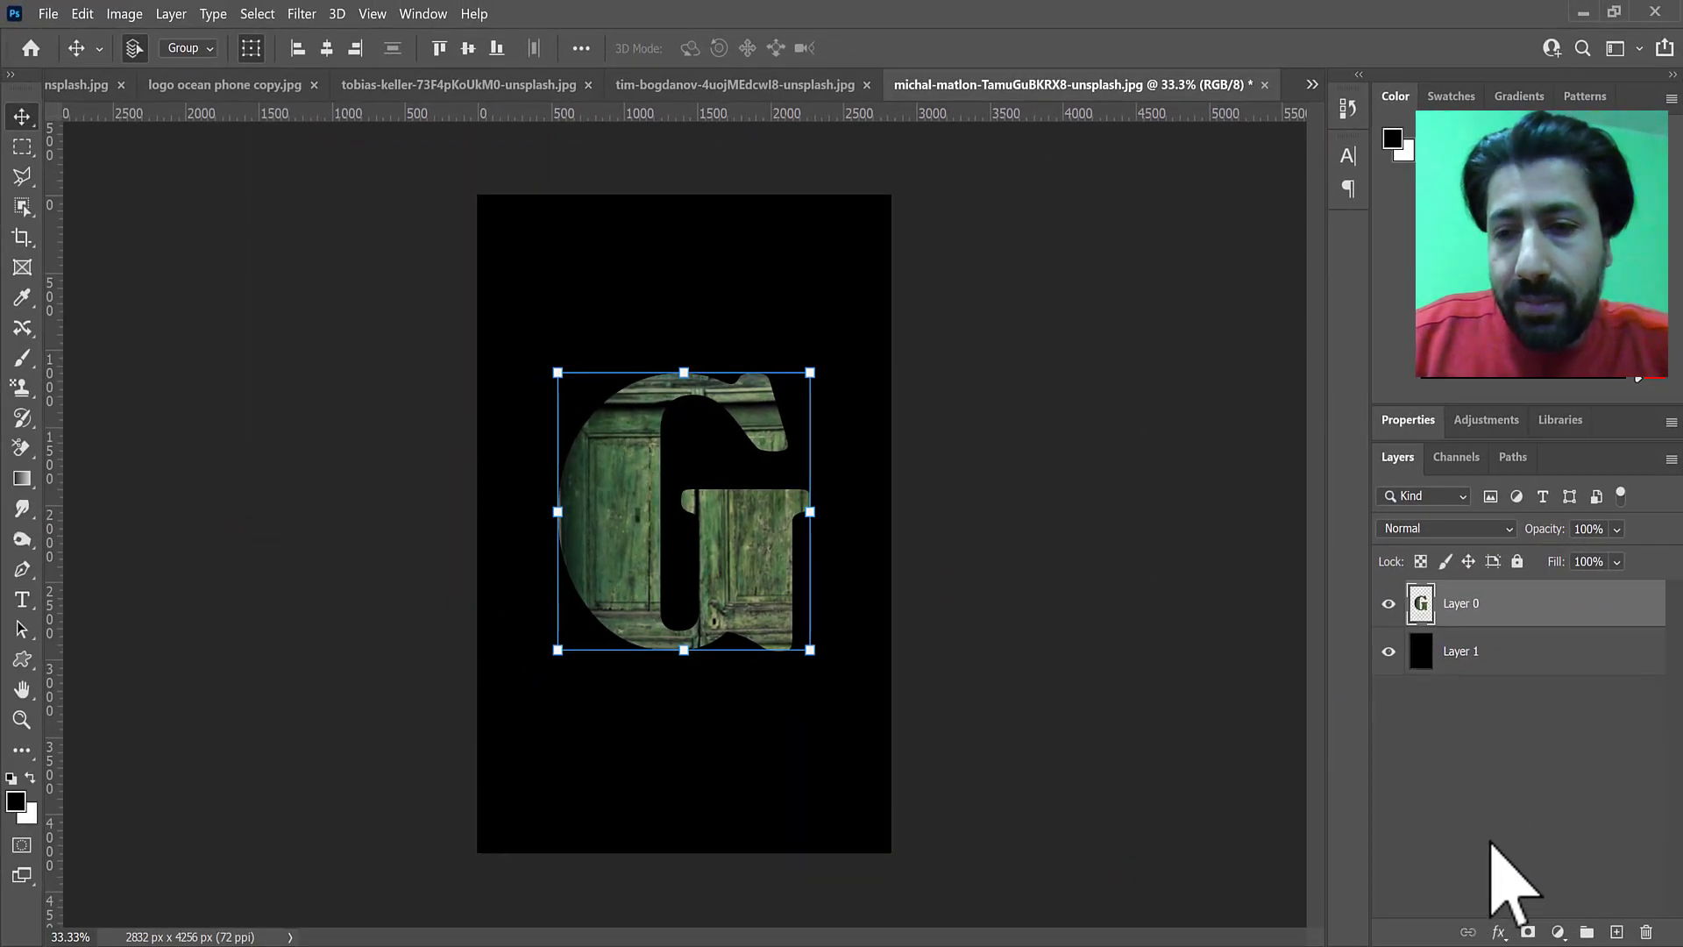
Hide the black background layer to check the merged letter on transparency, and show it again
click(1455, 789)
click(1460, 605)
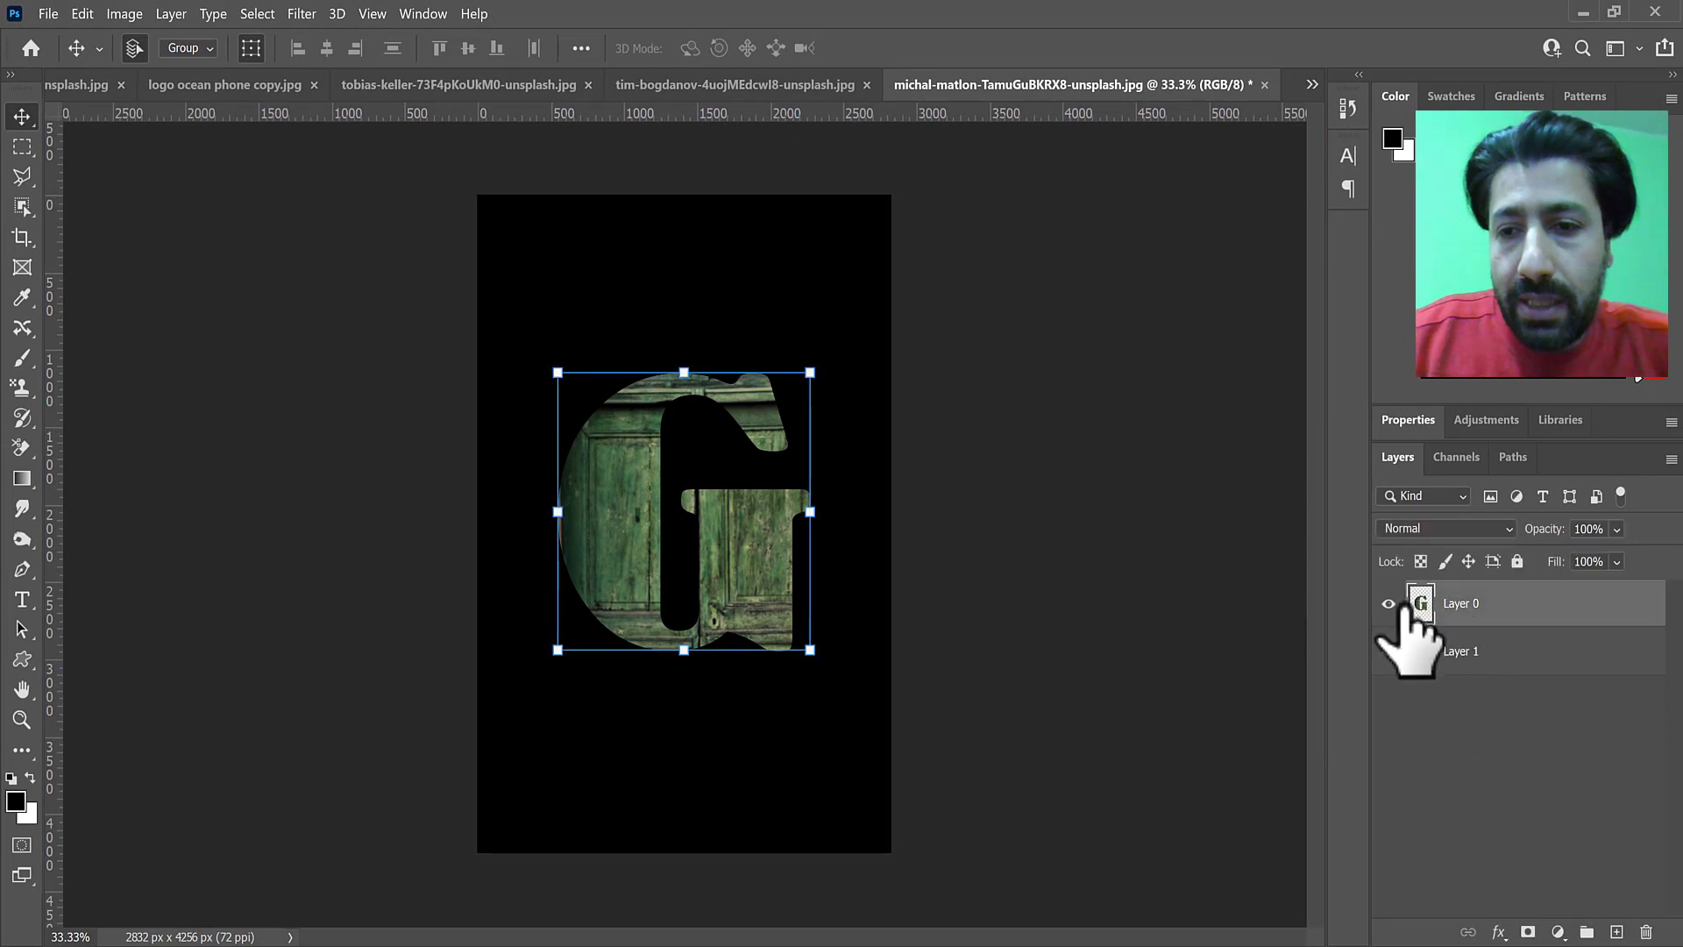
click(1392, 651)
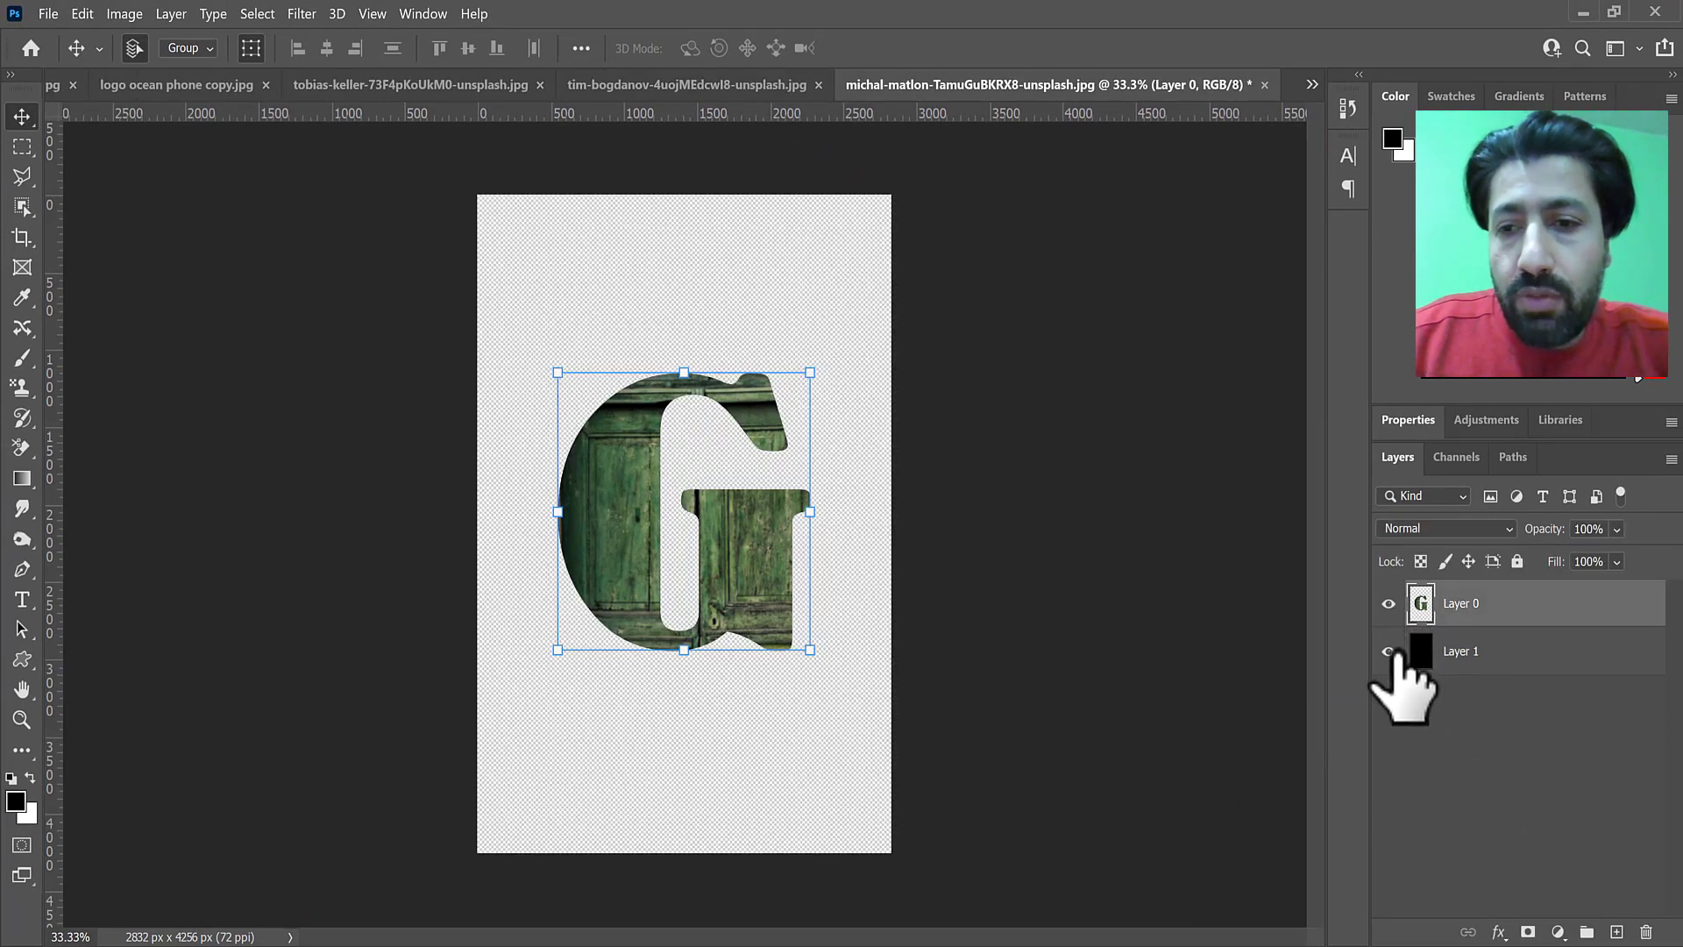
click(1390, 652)
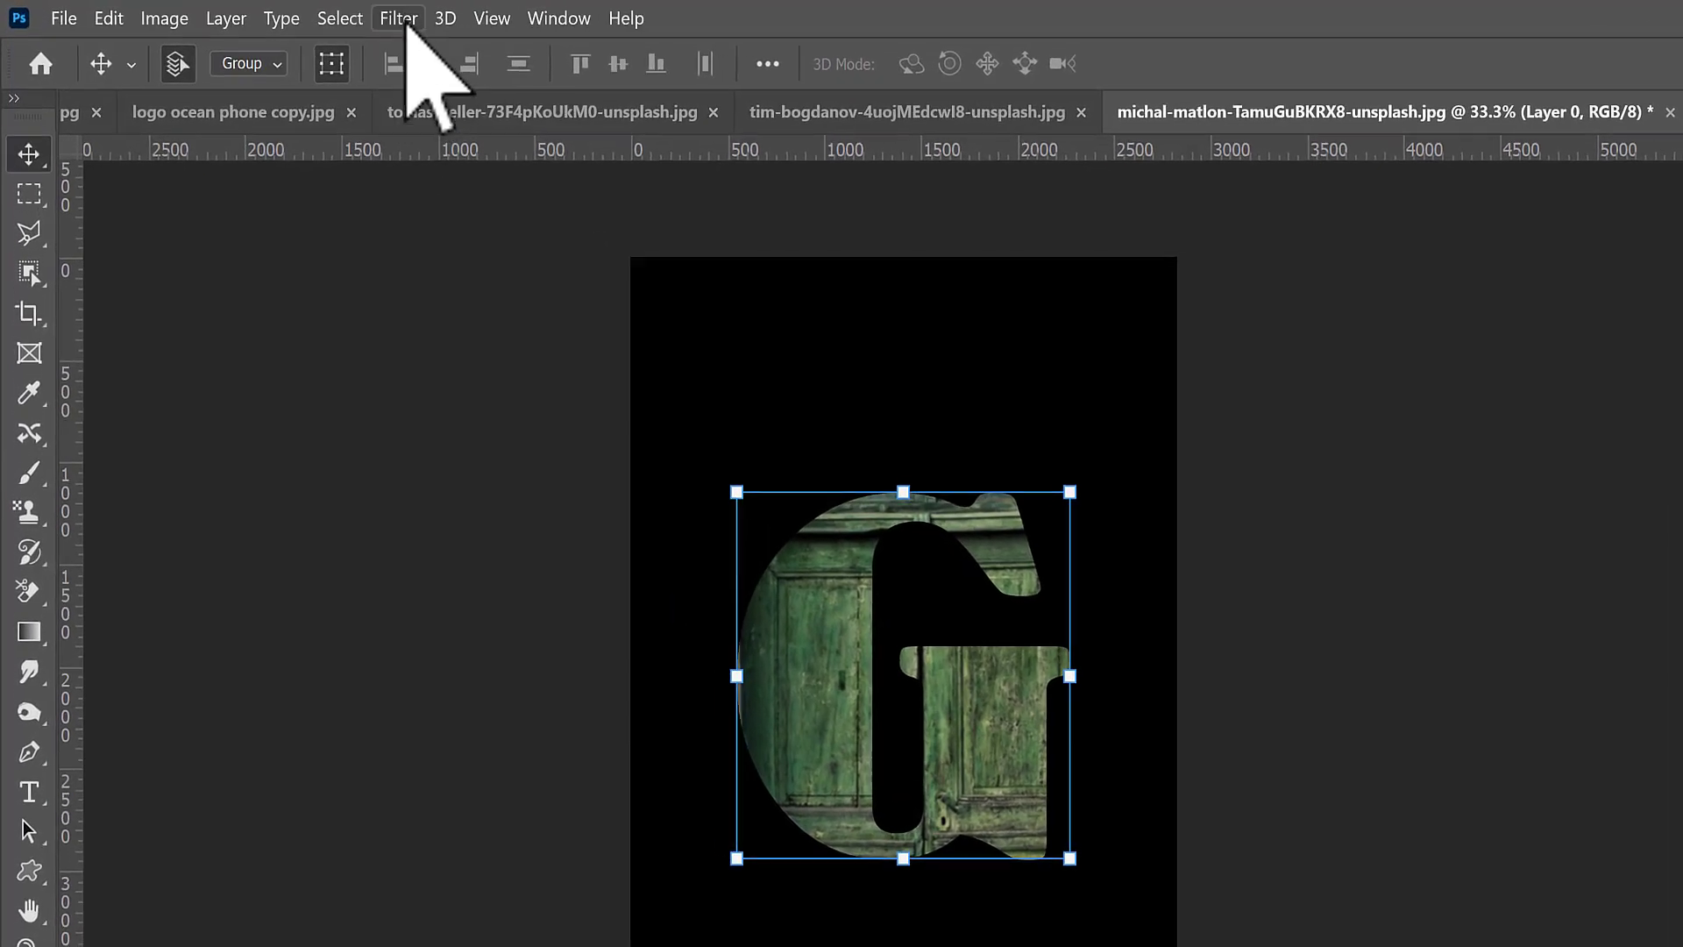
Open the Liquify filter for the merged letter G layer and bring its dialog fully into view
click(333, 16)
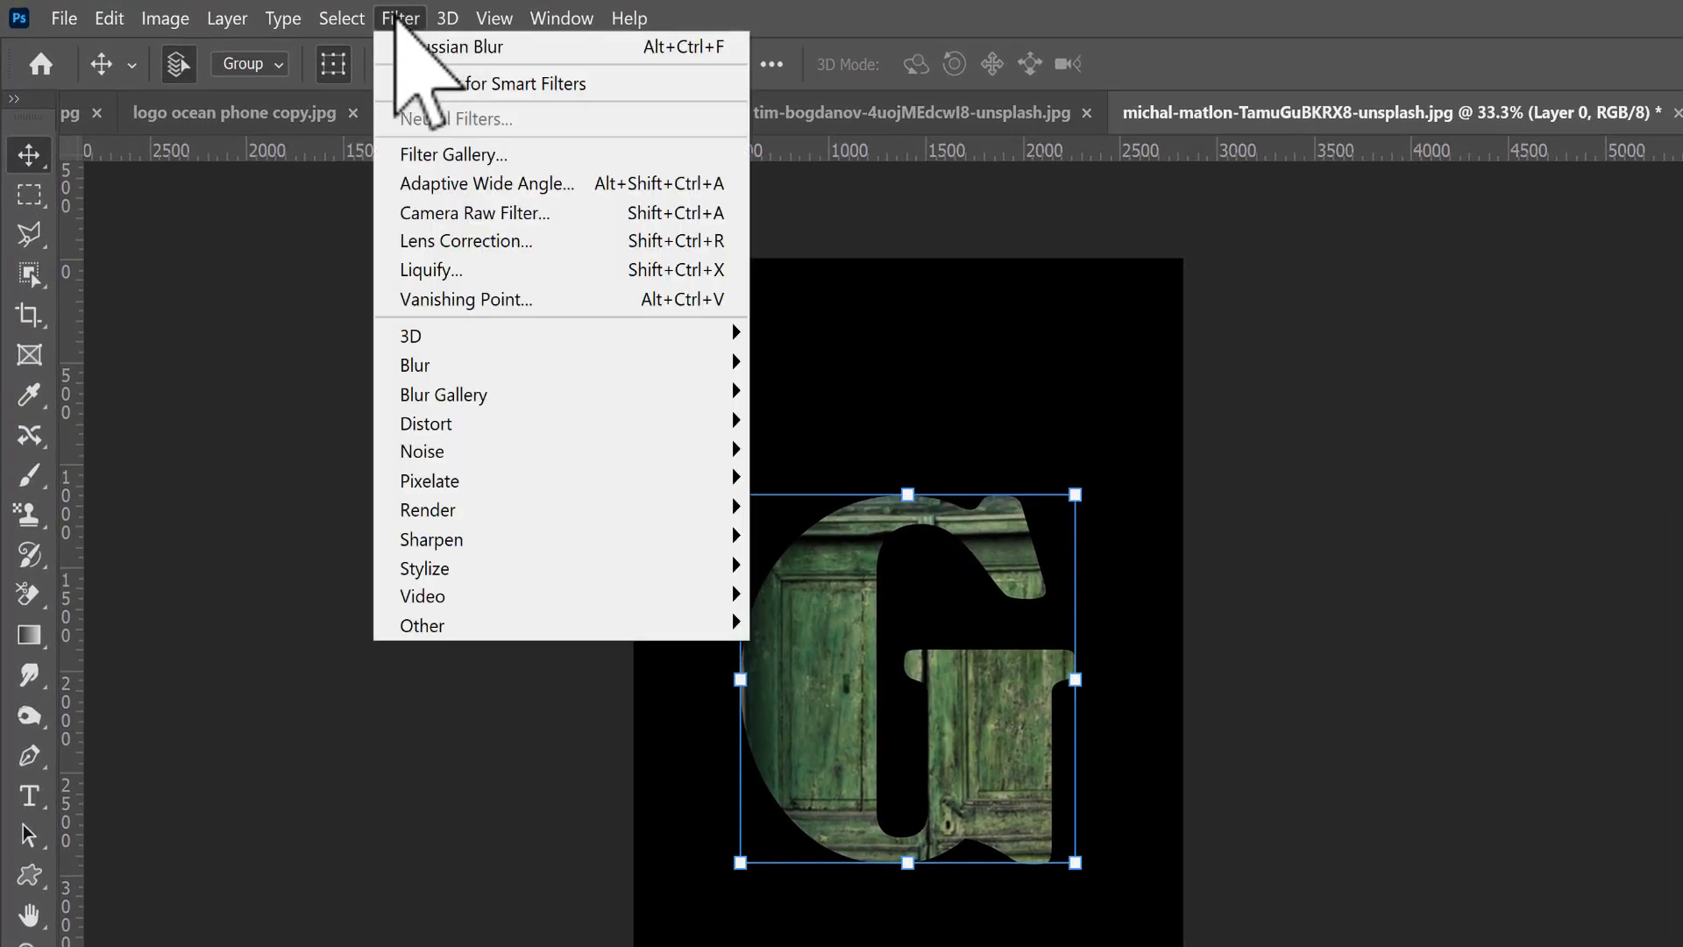
click(537, 269)
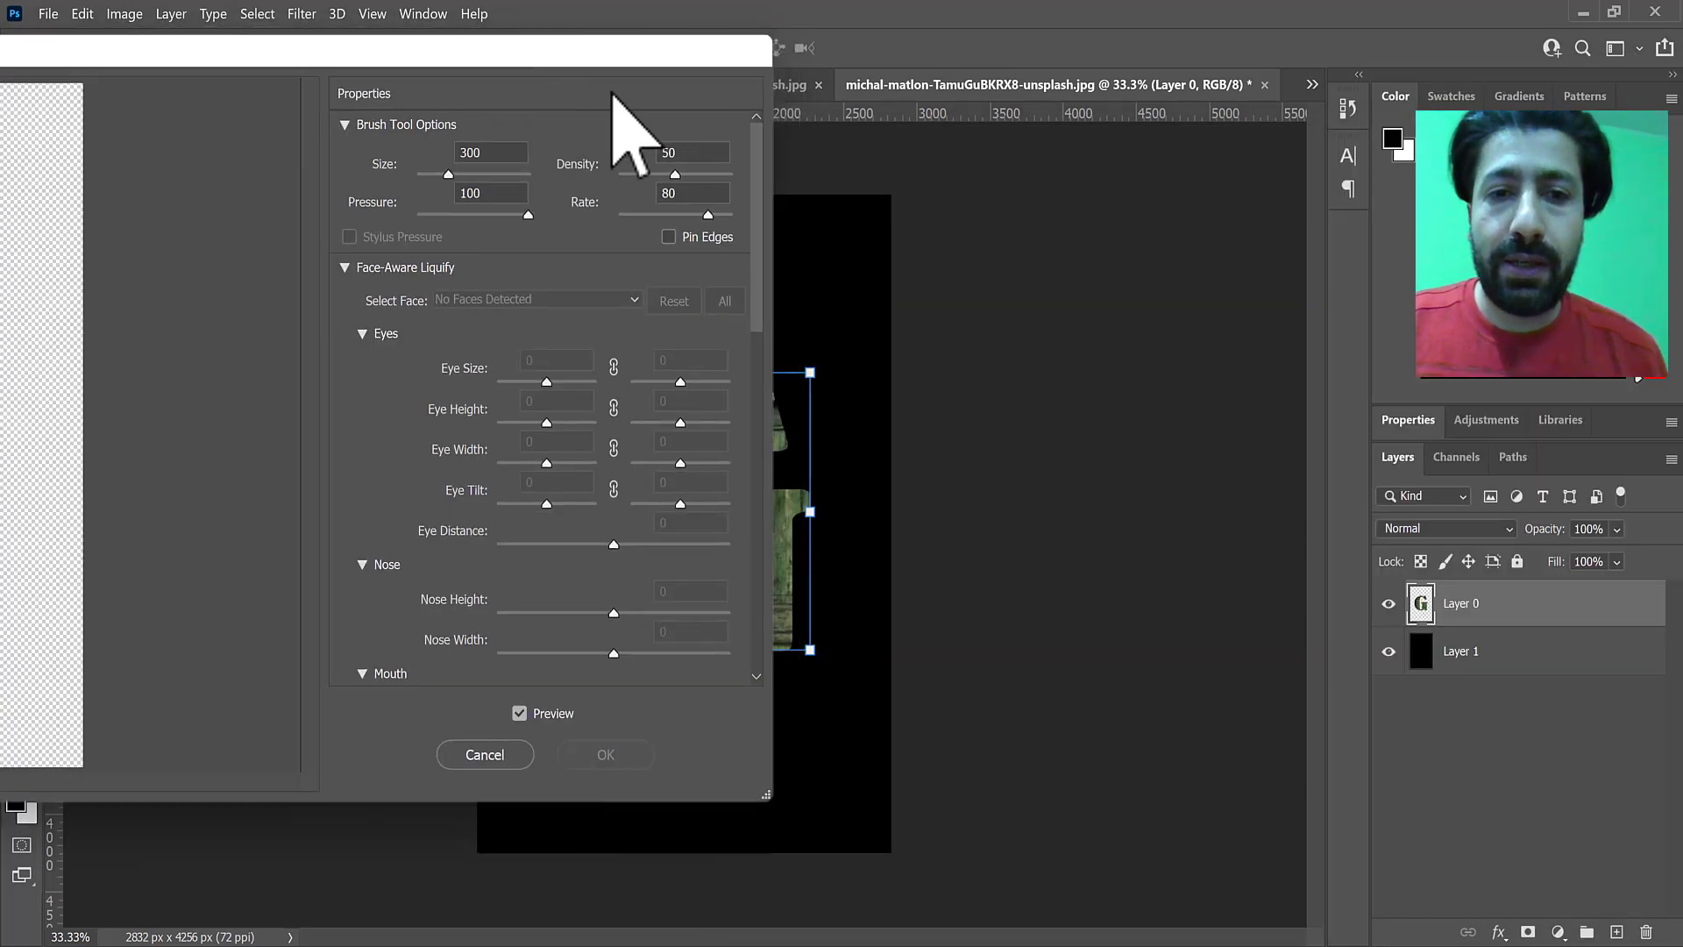
mouse_move(612, 93)
mouse_down()
mouse_move(1245, 156)
mouse_move(1214, 118)
mouse_up()
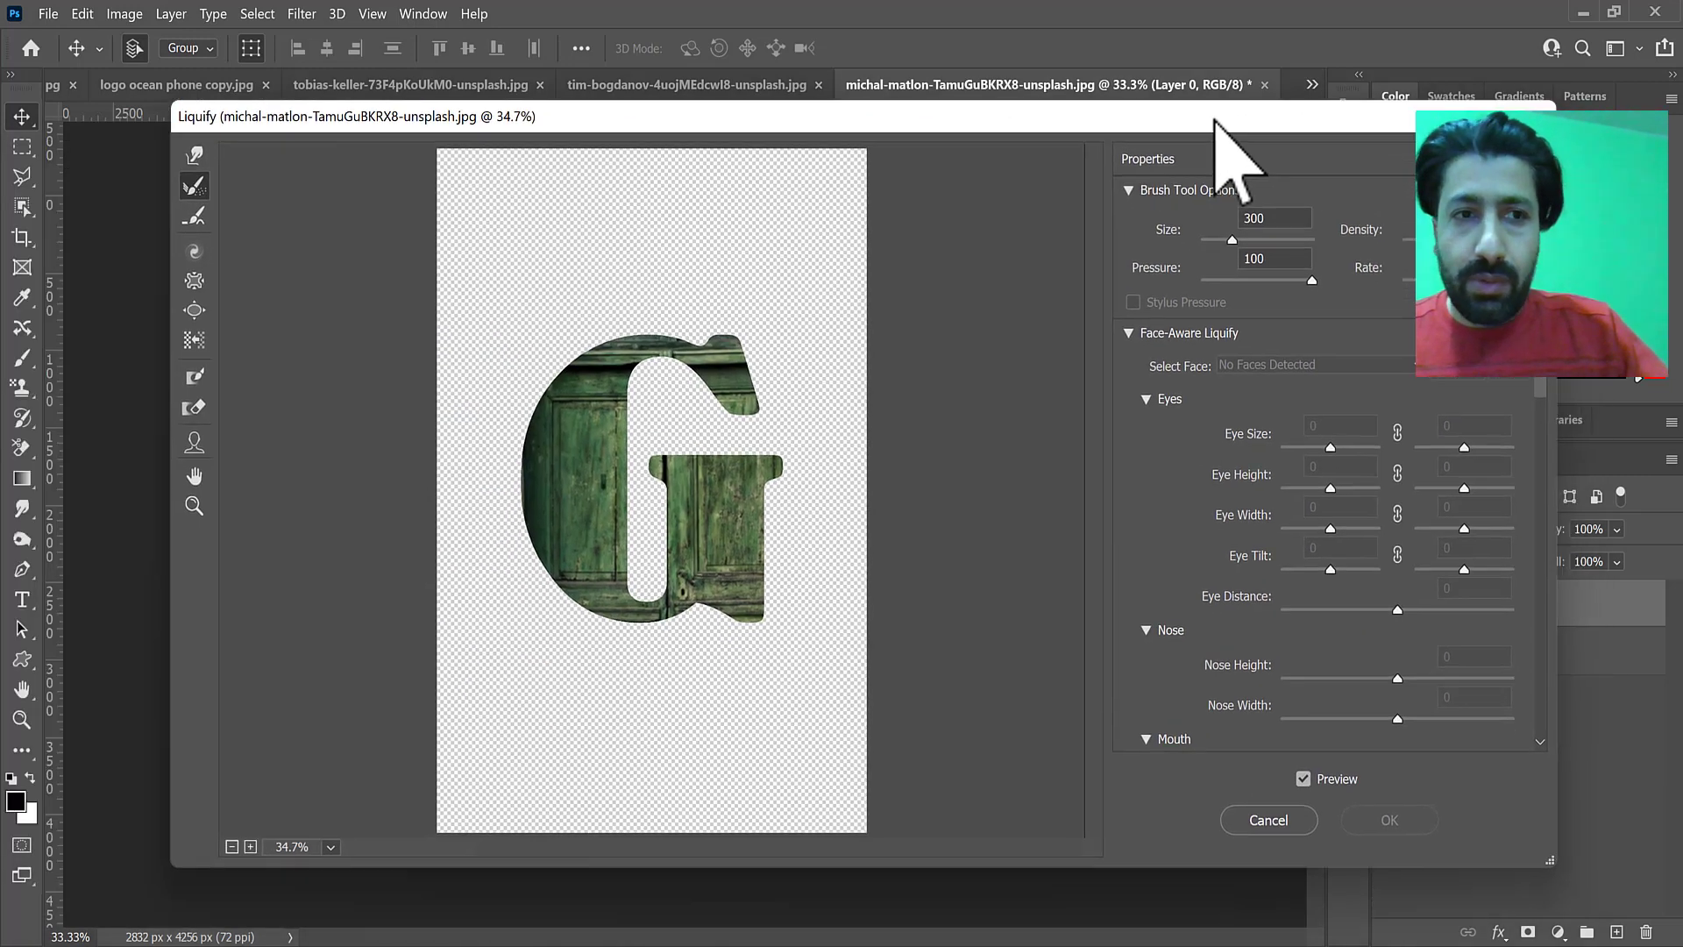
key(ctrl+plus)
key(ctrl+plus)
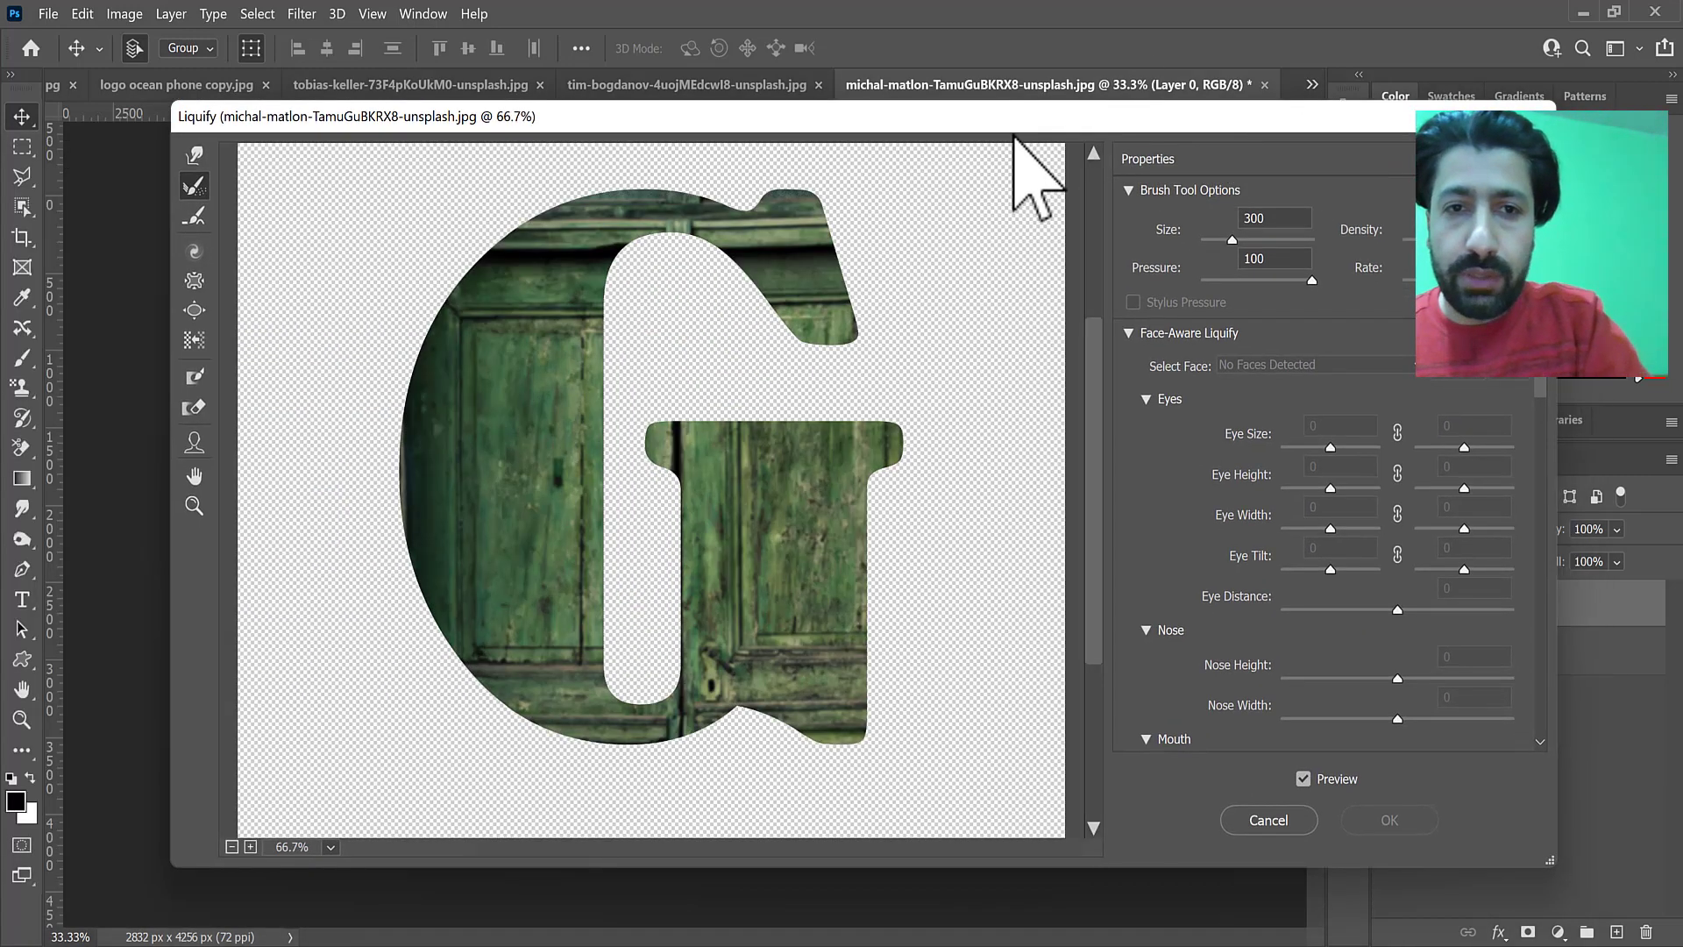
With the Forward Warp tool at brush size 175 and pressure 100, warp the door texture in the G's upper-right tip
click(194, 155)
key(bracketright)
key(bracketright)
key(bracketright)
key(bracketright)
key(bracketright)
key(bracketright)
key(bracketright)
key(bracketright)
key(bracketright)
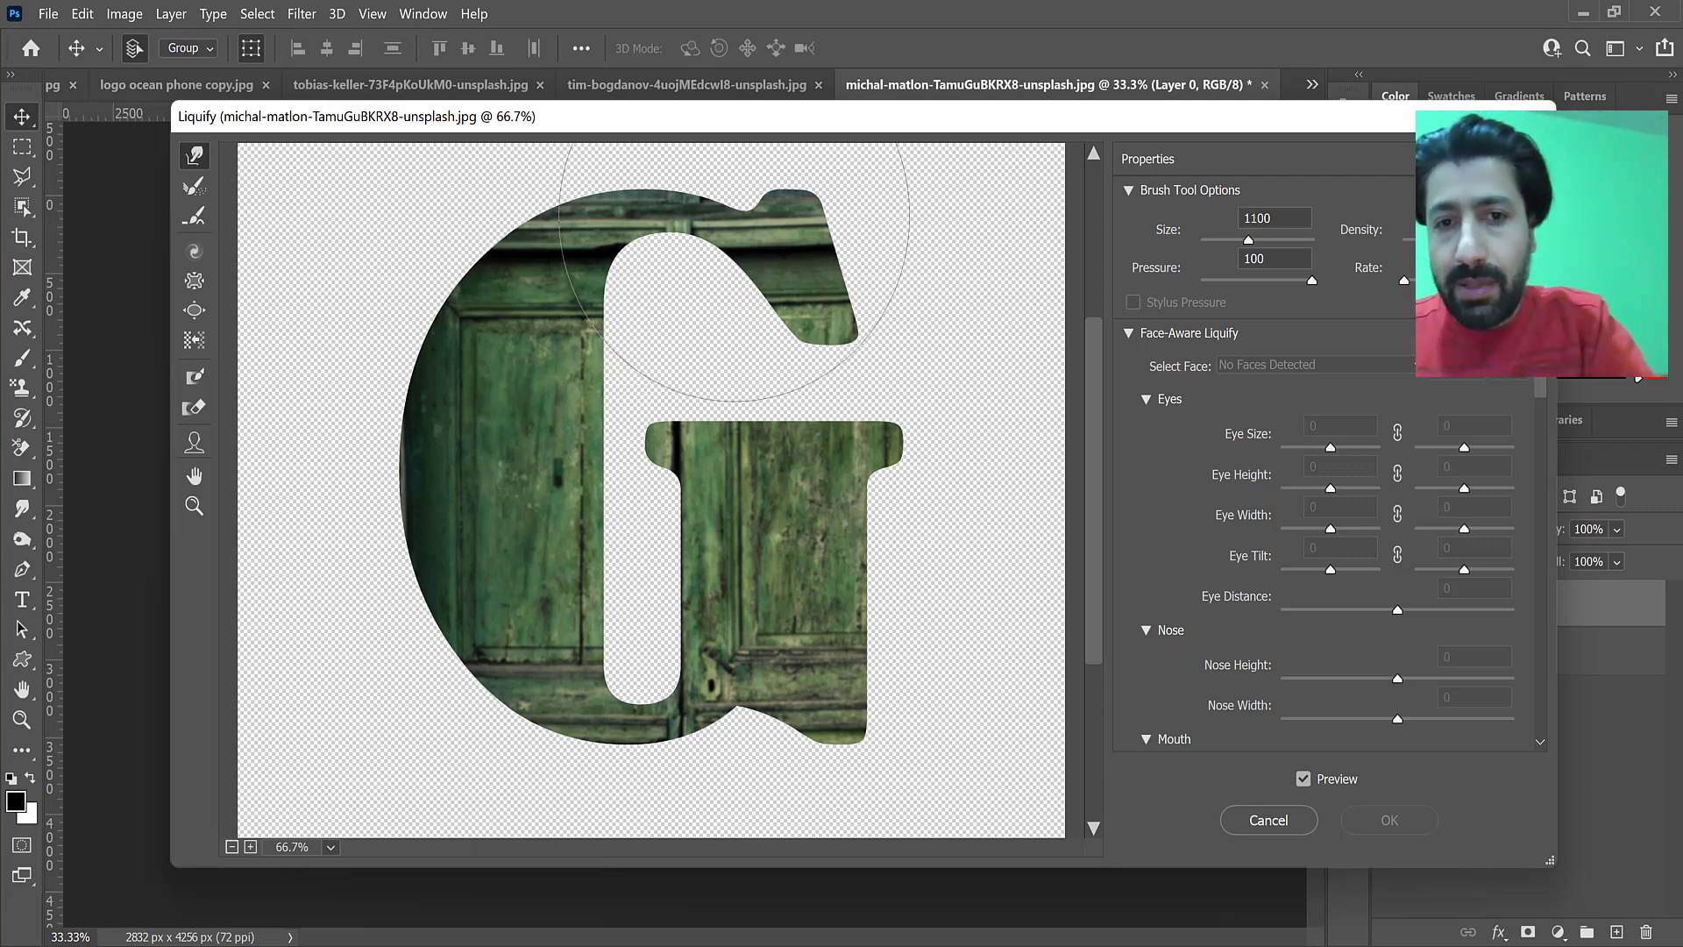
key(bracketleft)
key(bracketleft)
key(bracketleft)
key(bracketleft)
key(bracketleft)
key(bracketleft)
key(bracketleft)
key(bracketleft)
key(bracketleft)
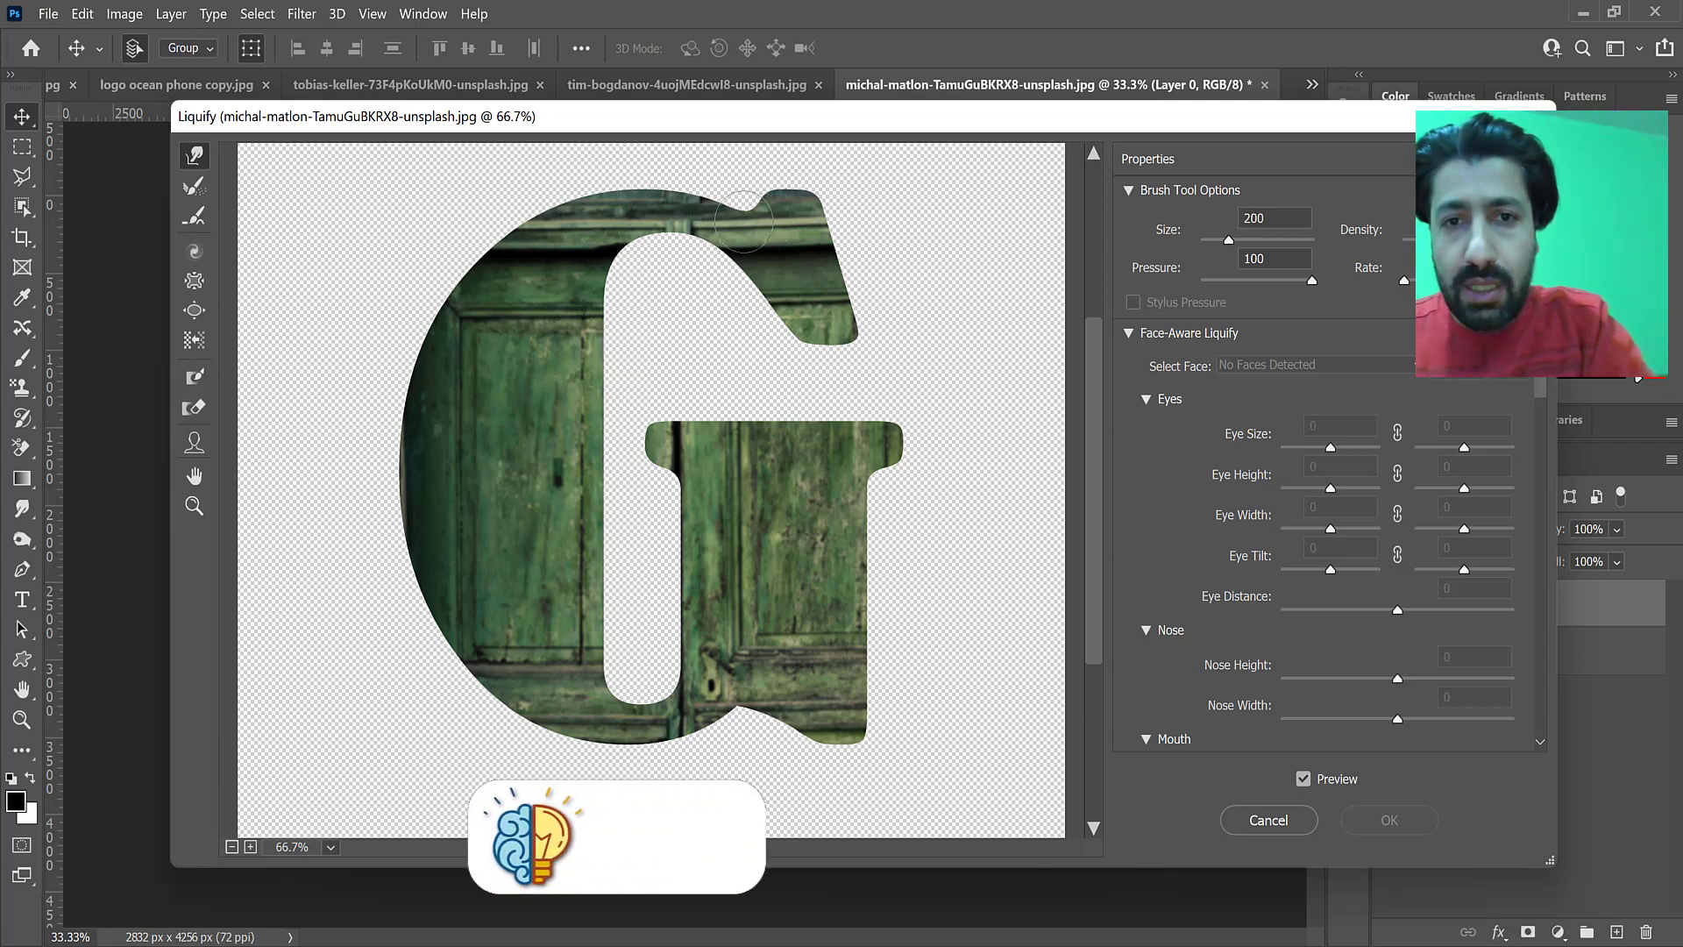
key(bracketleft)
mouse_move(815, 296)
mouse_down()
mouse_move(788, 247)
mouse_move(835, 331)
mouse_move(754, 238)
mouse_up()
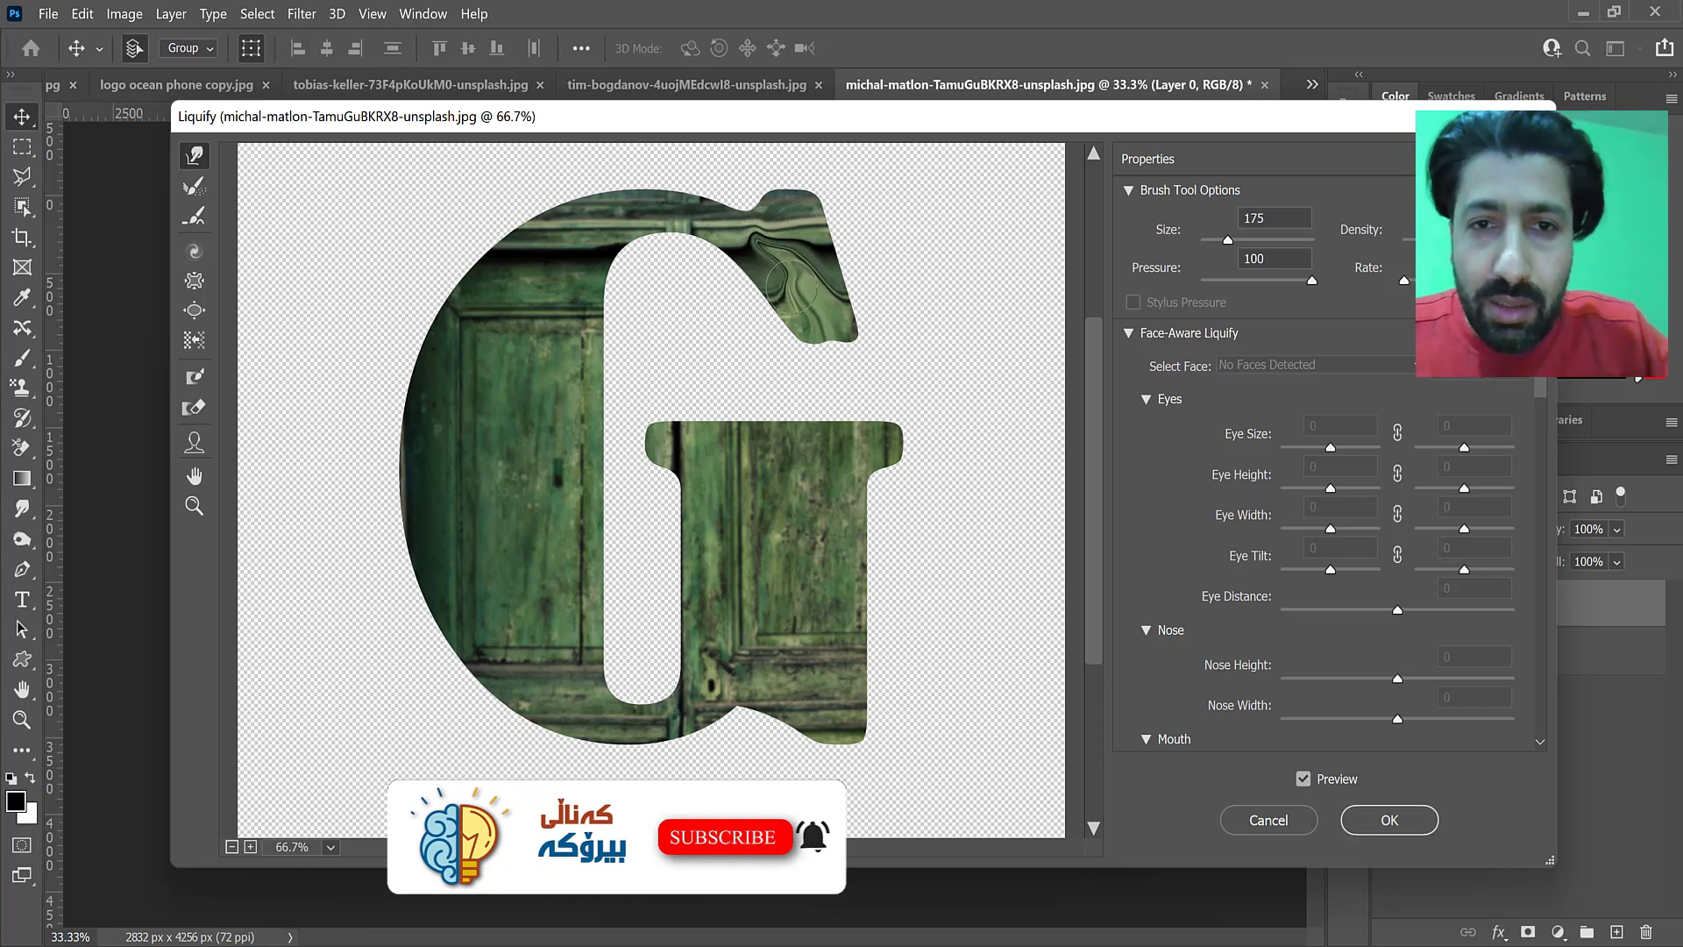
Warp the door texture along the G's top arc and left curve into flowing vertical streaks, using brush sizes 100 and 175
key(bracketleft)
key(bracketleft)
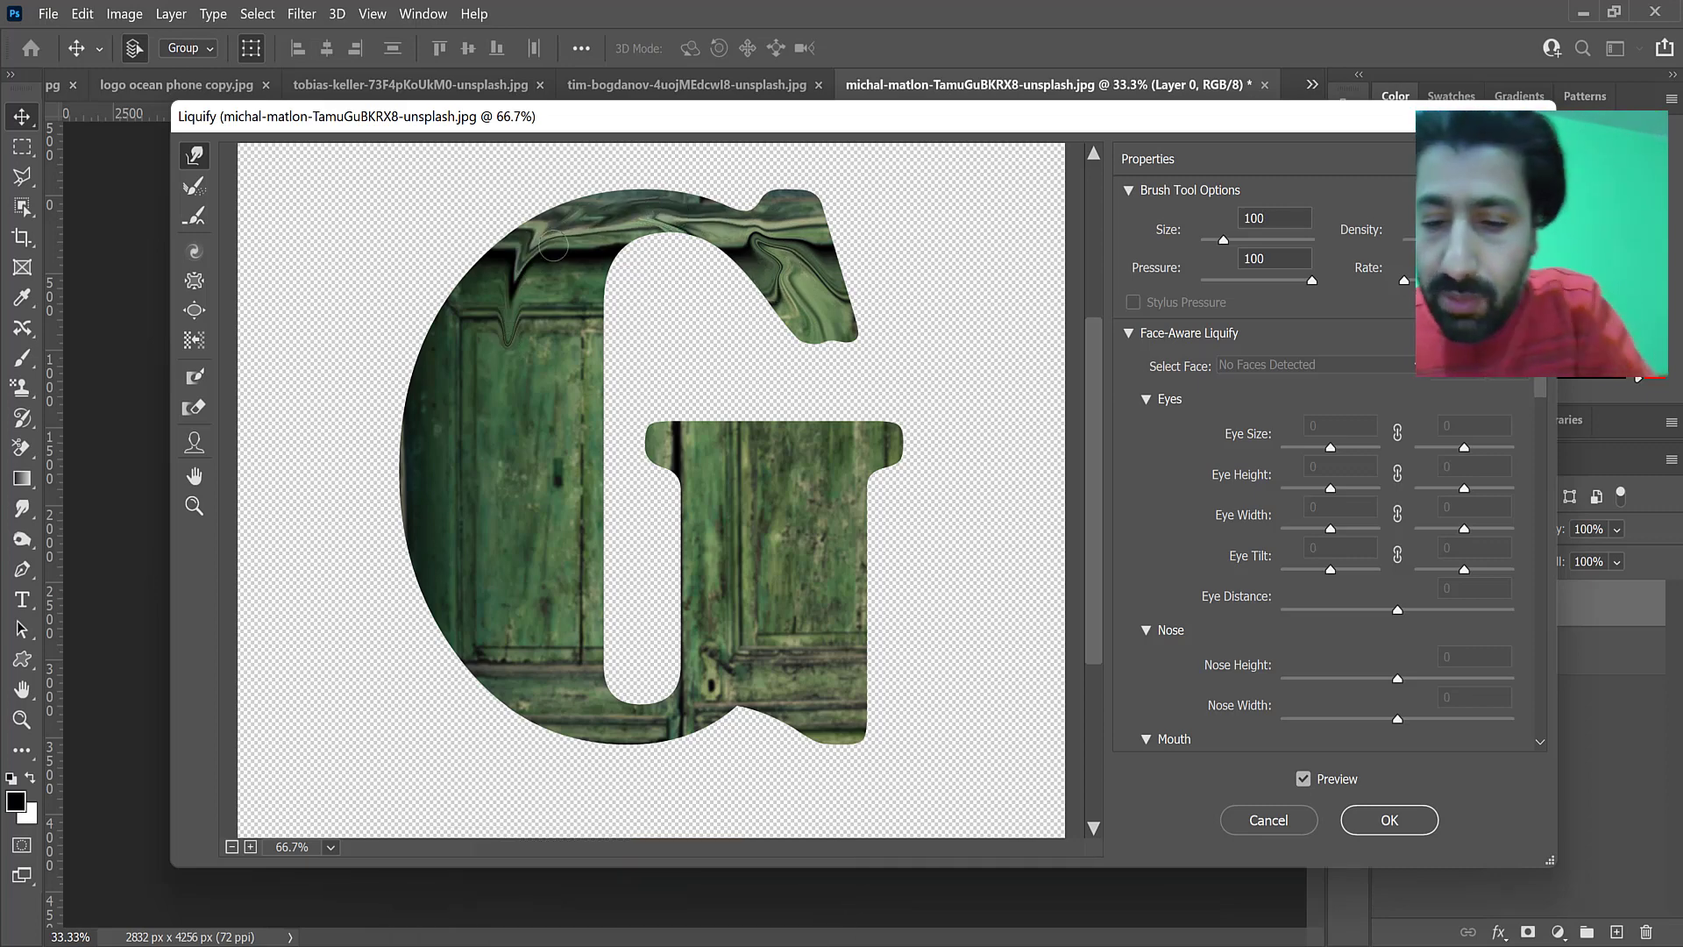
mouse_move(556, 254)
mouse_down()
mouse_move(499, 332)
mouse_move(475, 416)
mouse_move(545, 279)
mouse_move(552, 394)
mouse_up()
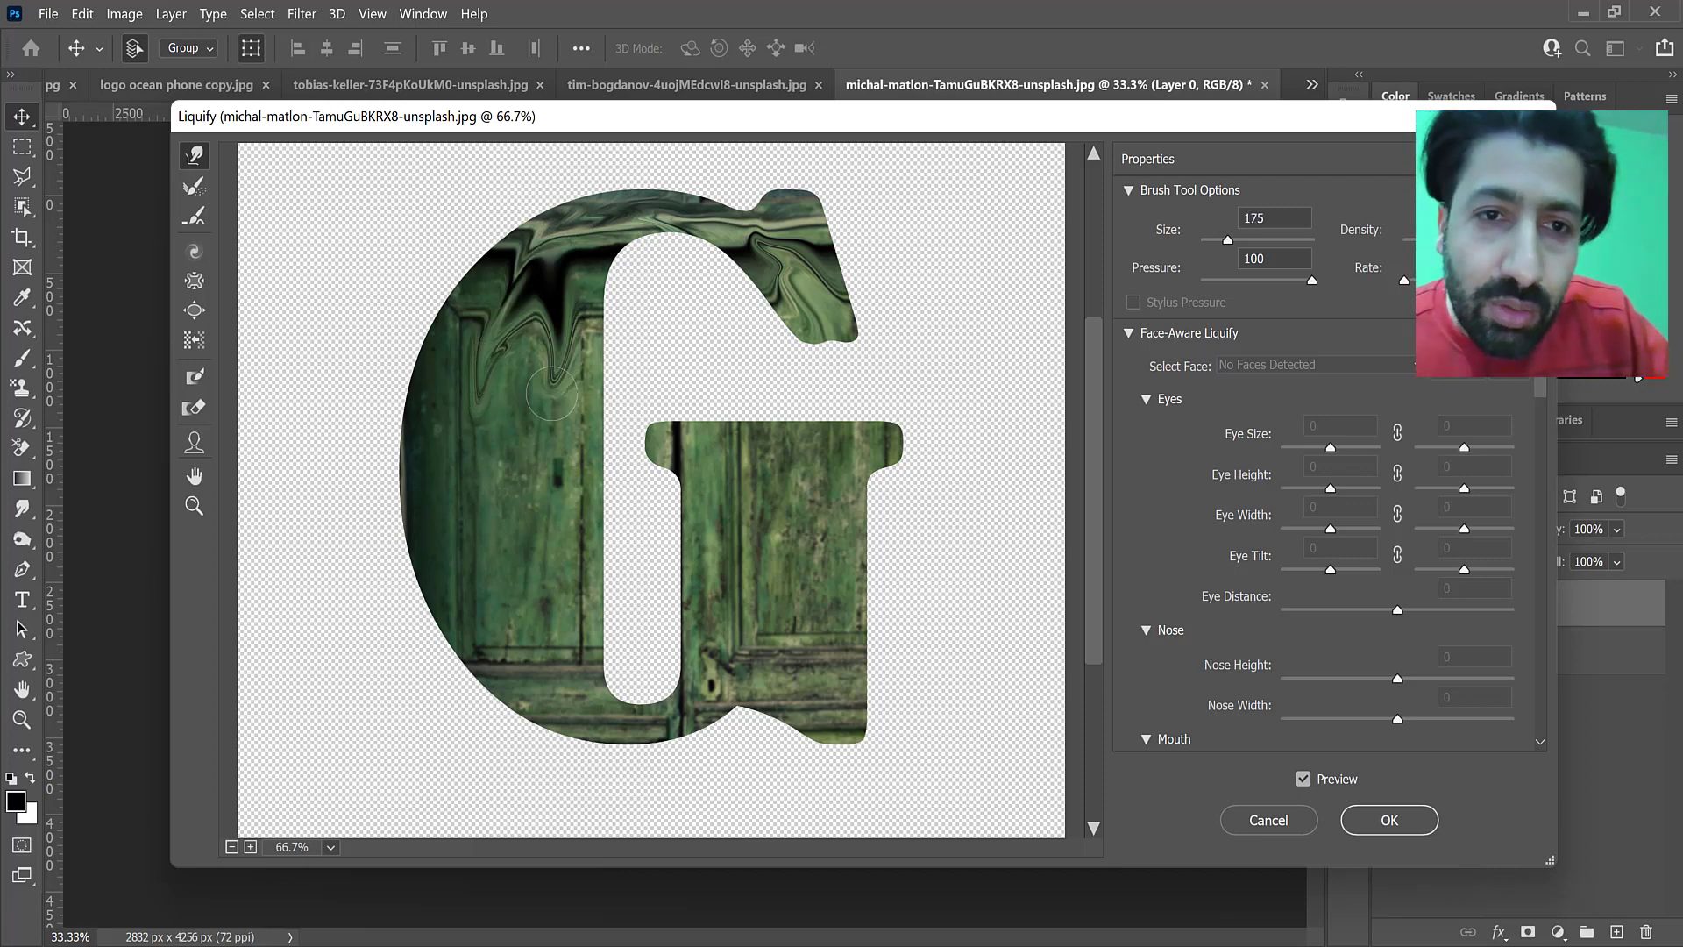
drag(534, 321, 501, 472)
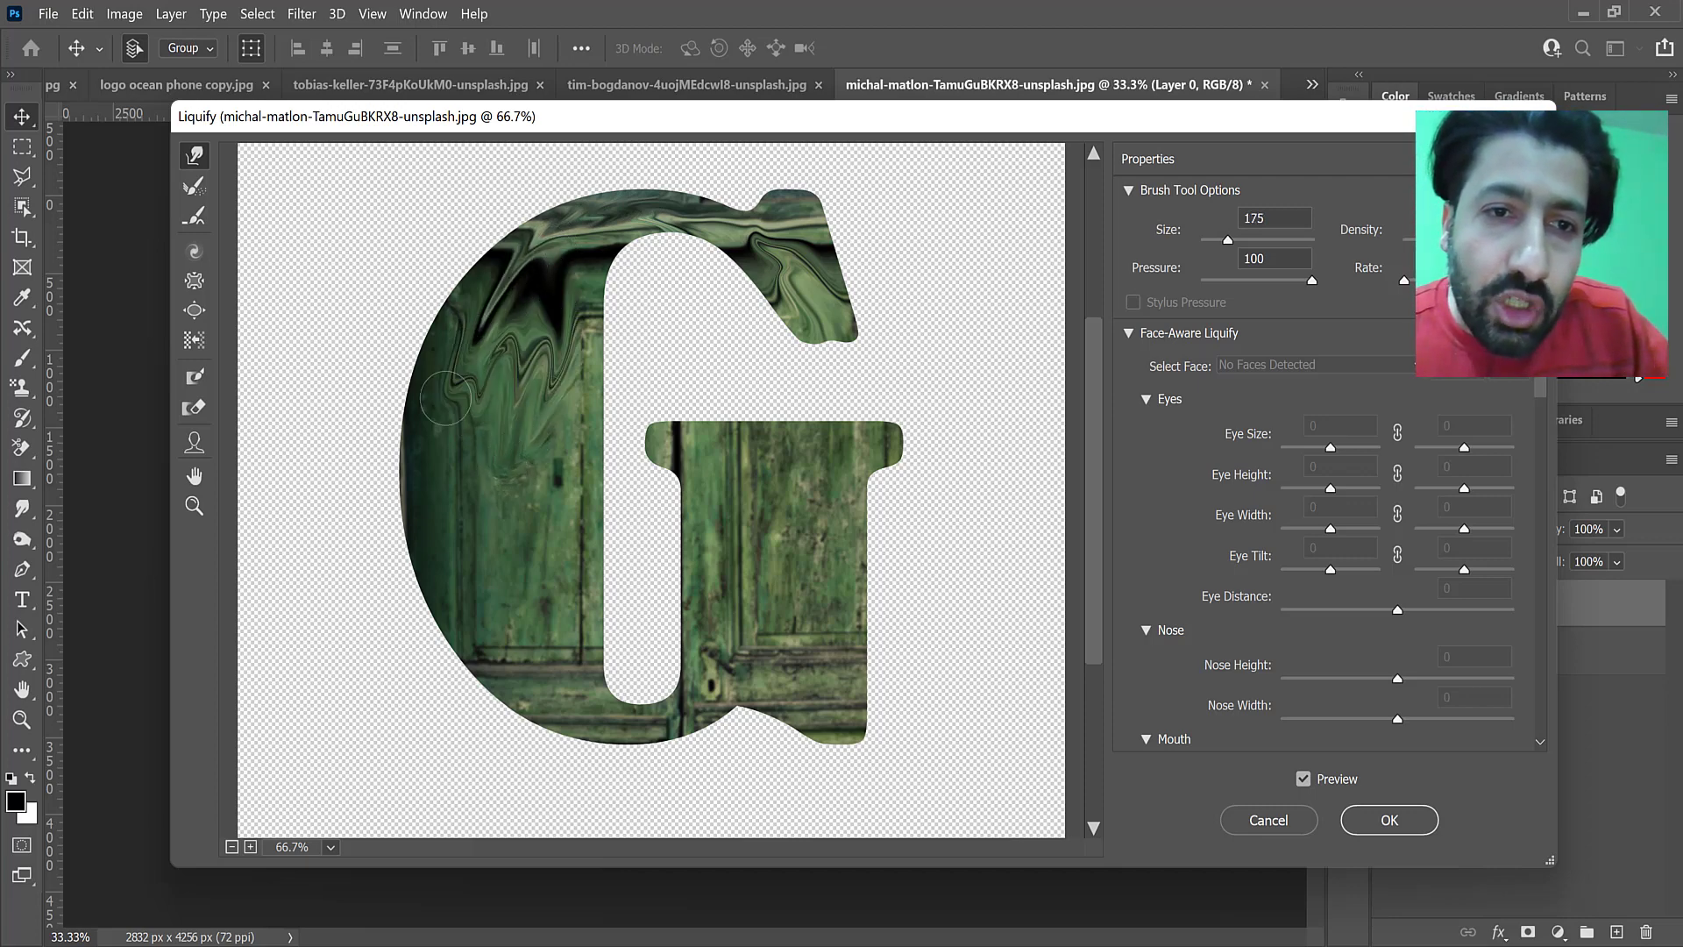
mouse_move(487, 286)
mouse_down()
mouse_move(433, 402)
mouse_move(425, 491)
mouse_up()
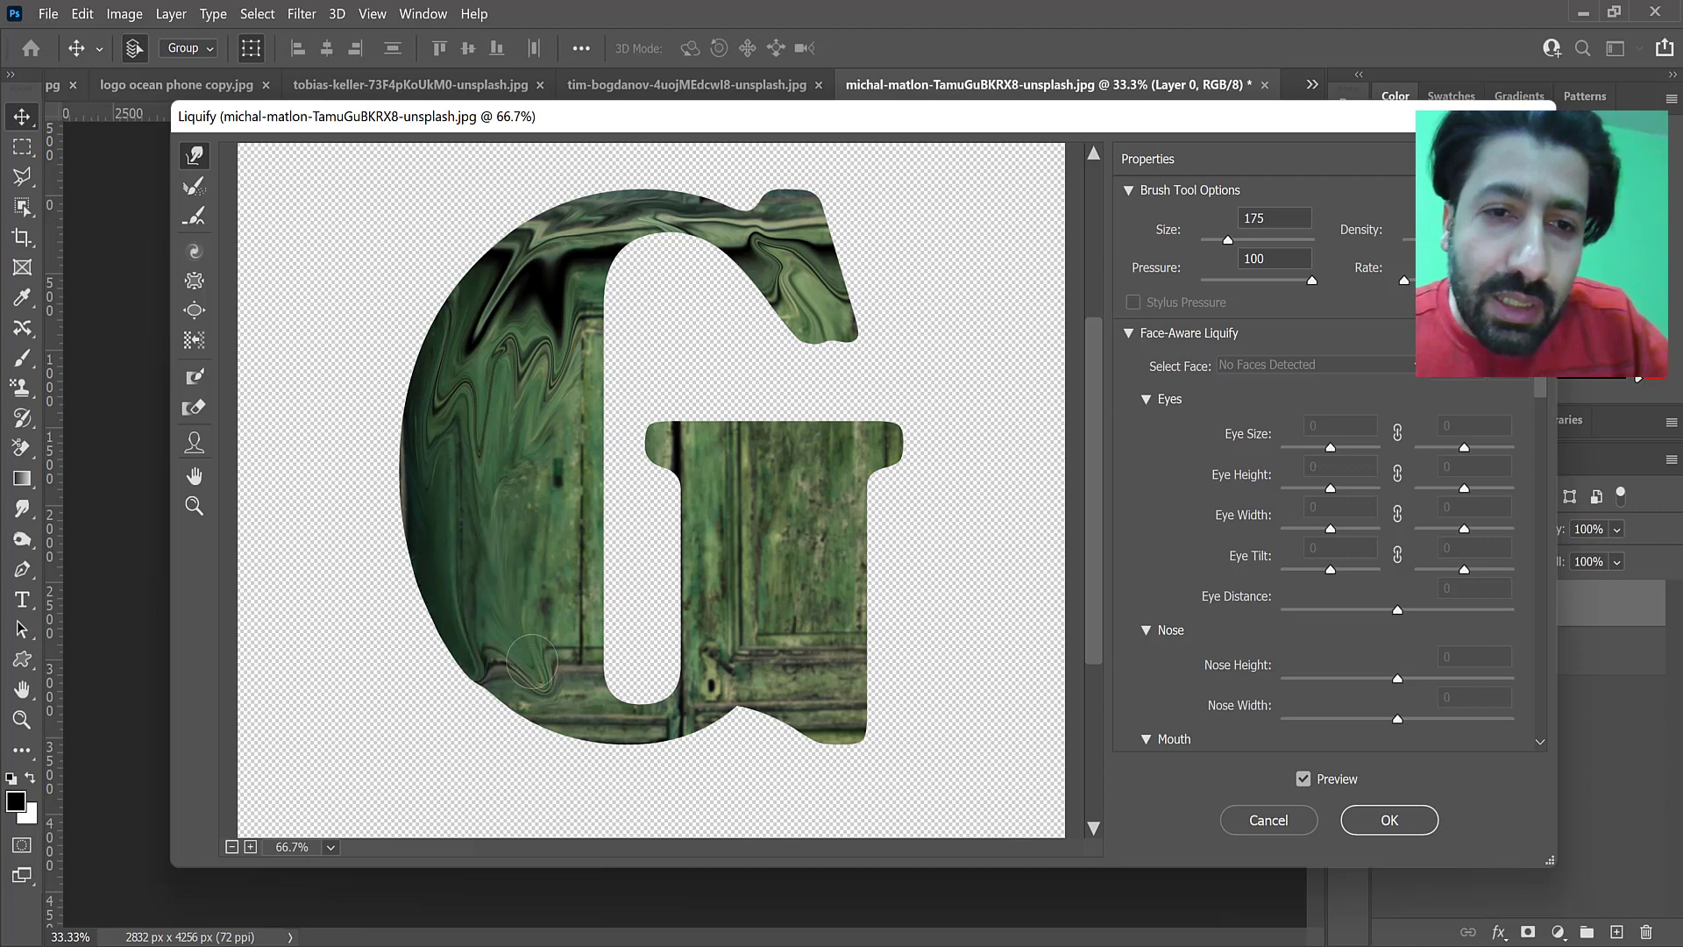
drag(556, 330, 552, 511)
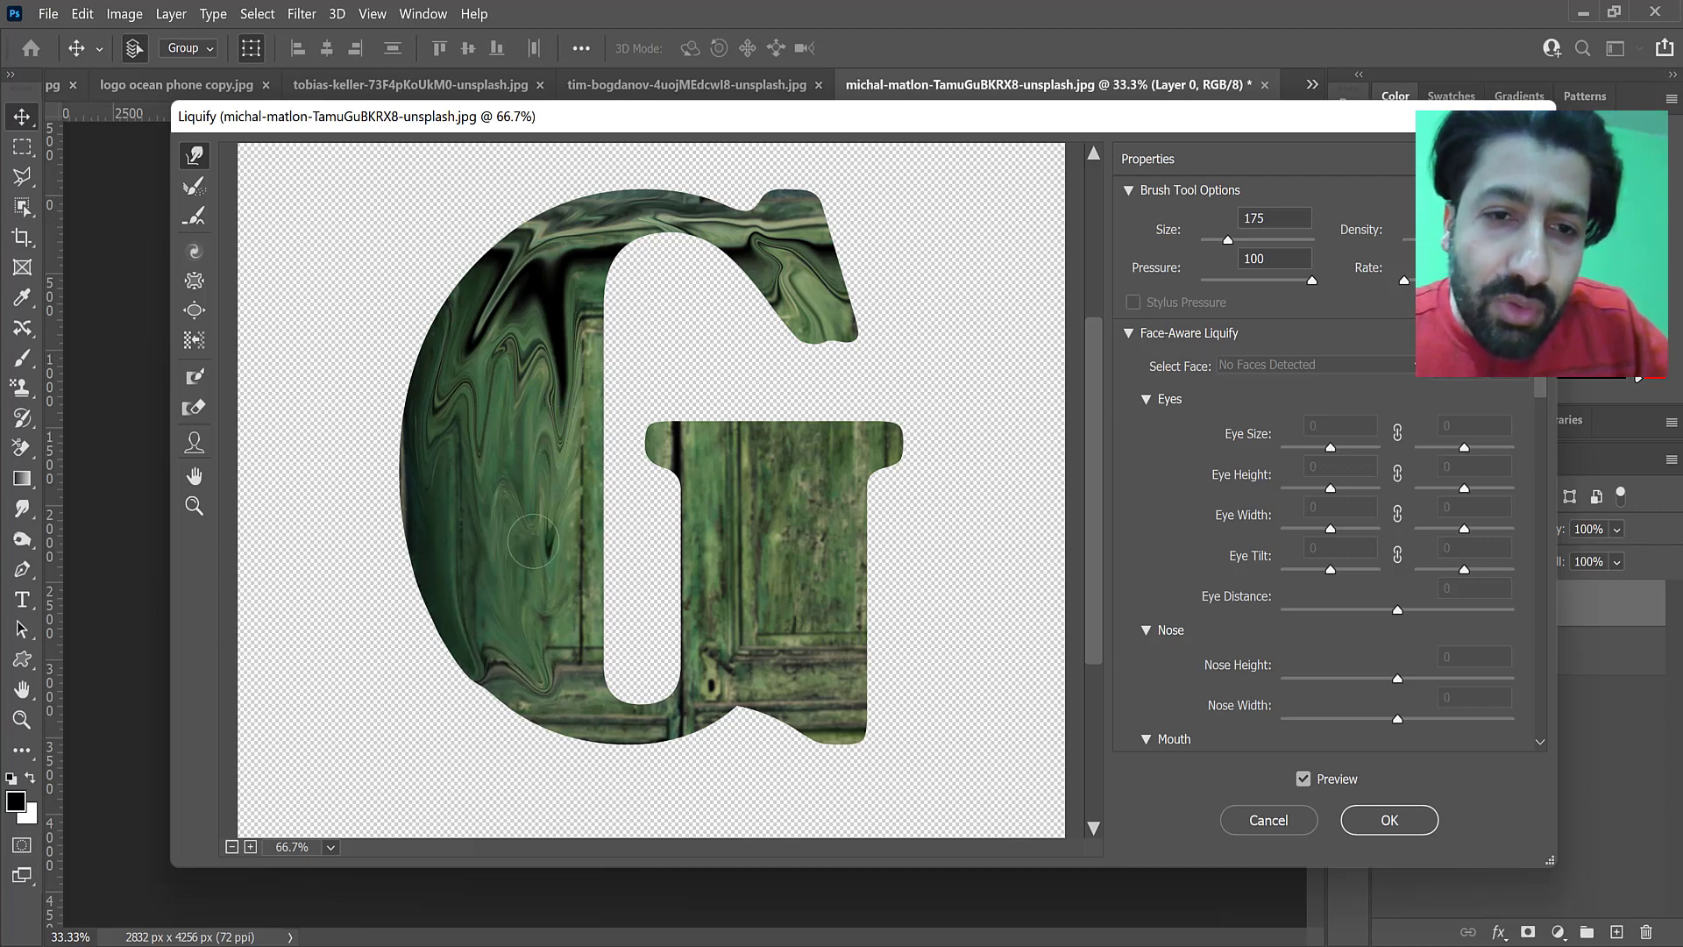
drag(553, 274, 565, 573)
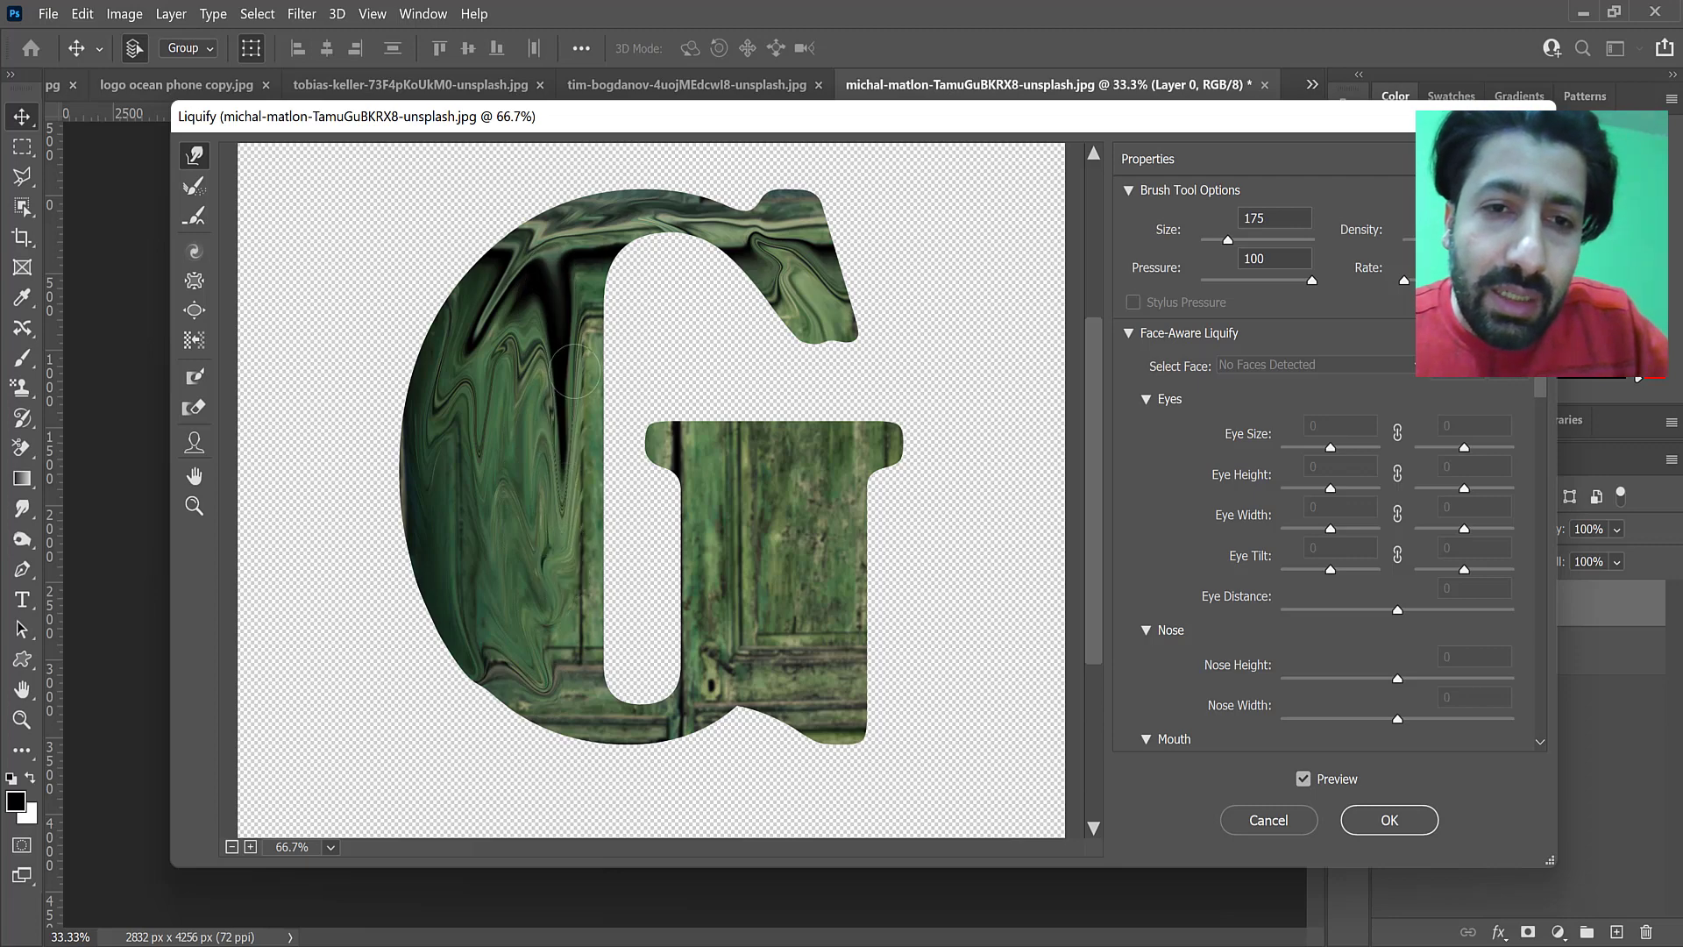
drag(574, 370, 550, 649)
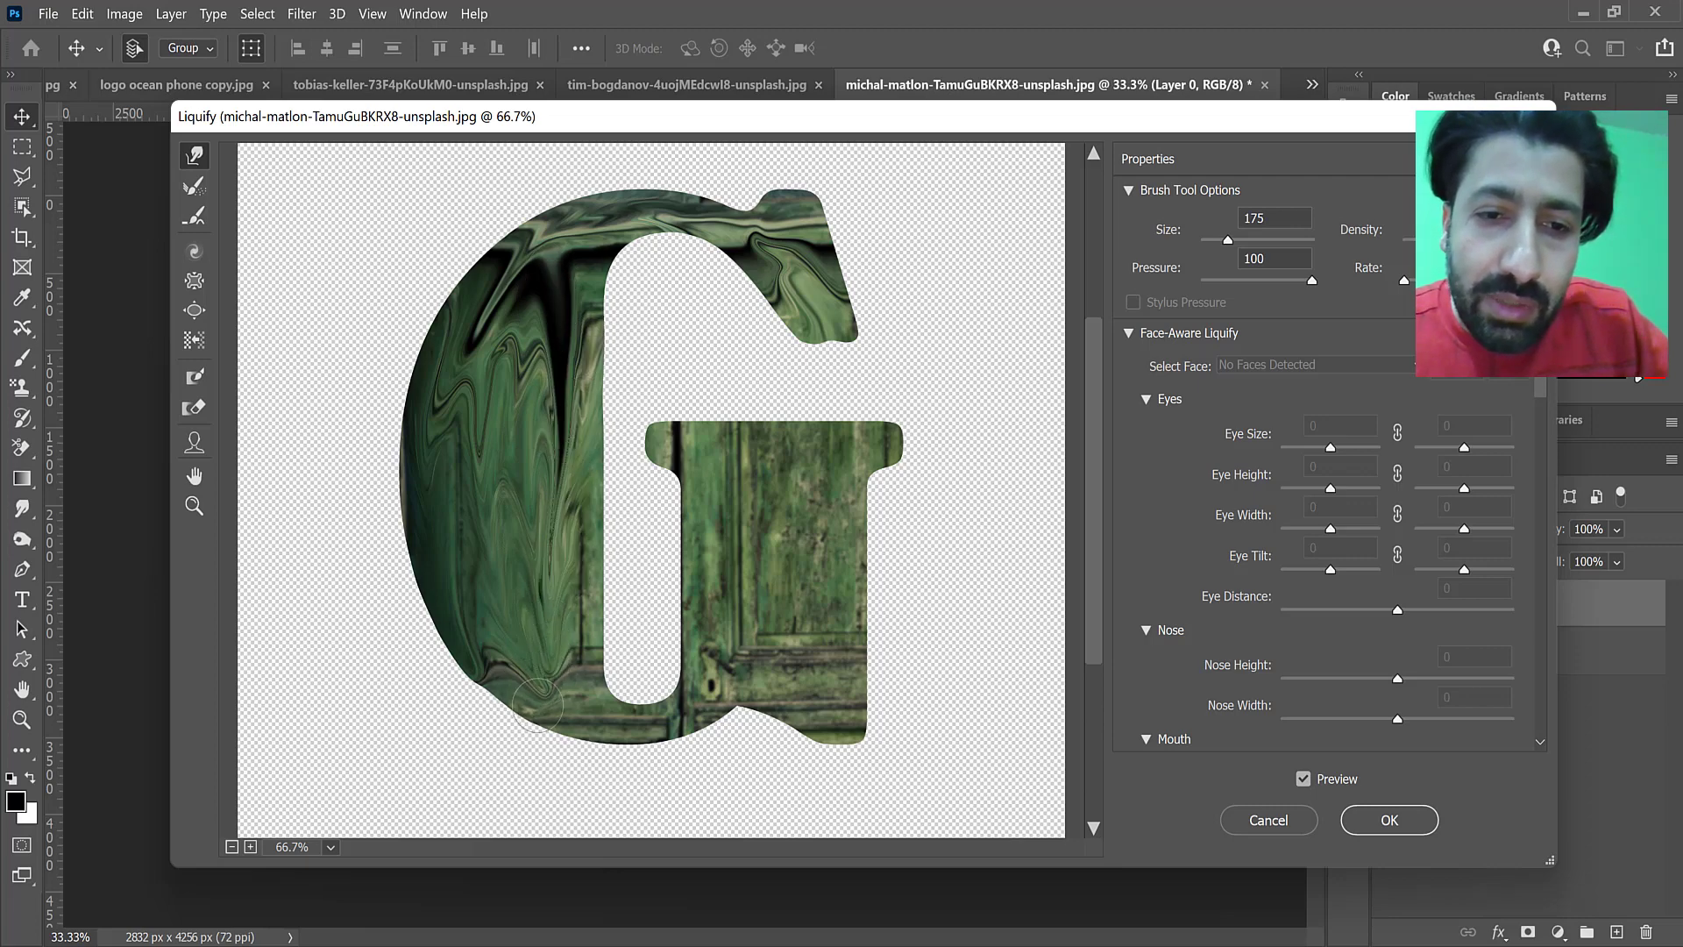
drag(575, 450, 557, 636)
mouse_move(605, 217)
mouse_down()
mouse_move(552, 307)
mouse_move(537, 312)
mouse_move(526, 267)
mouse_move(519, 345)
mouse_up()
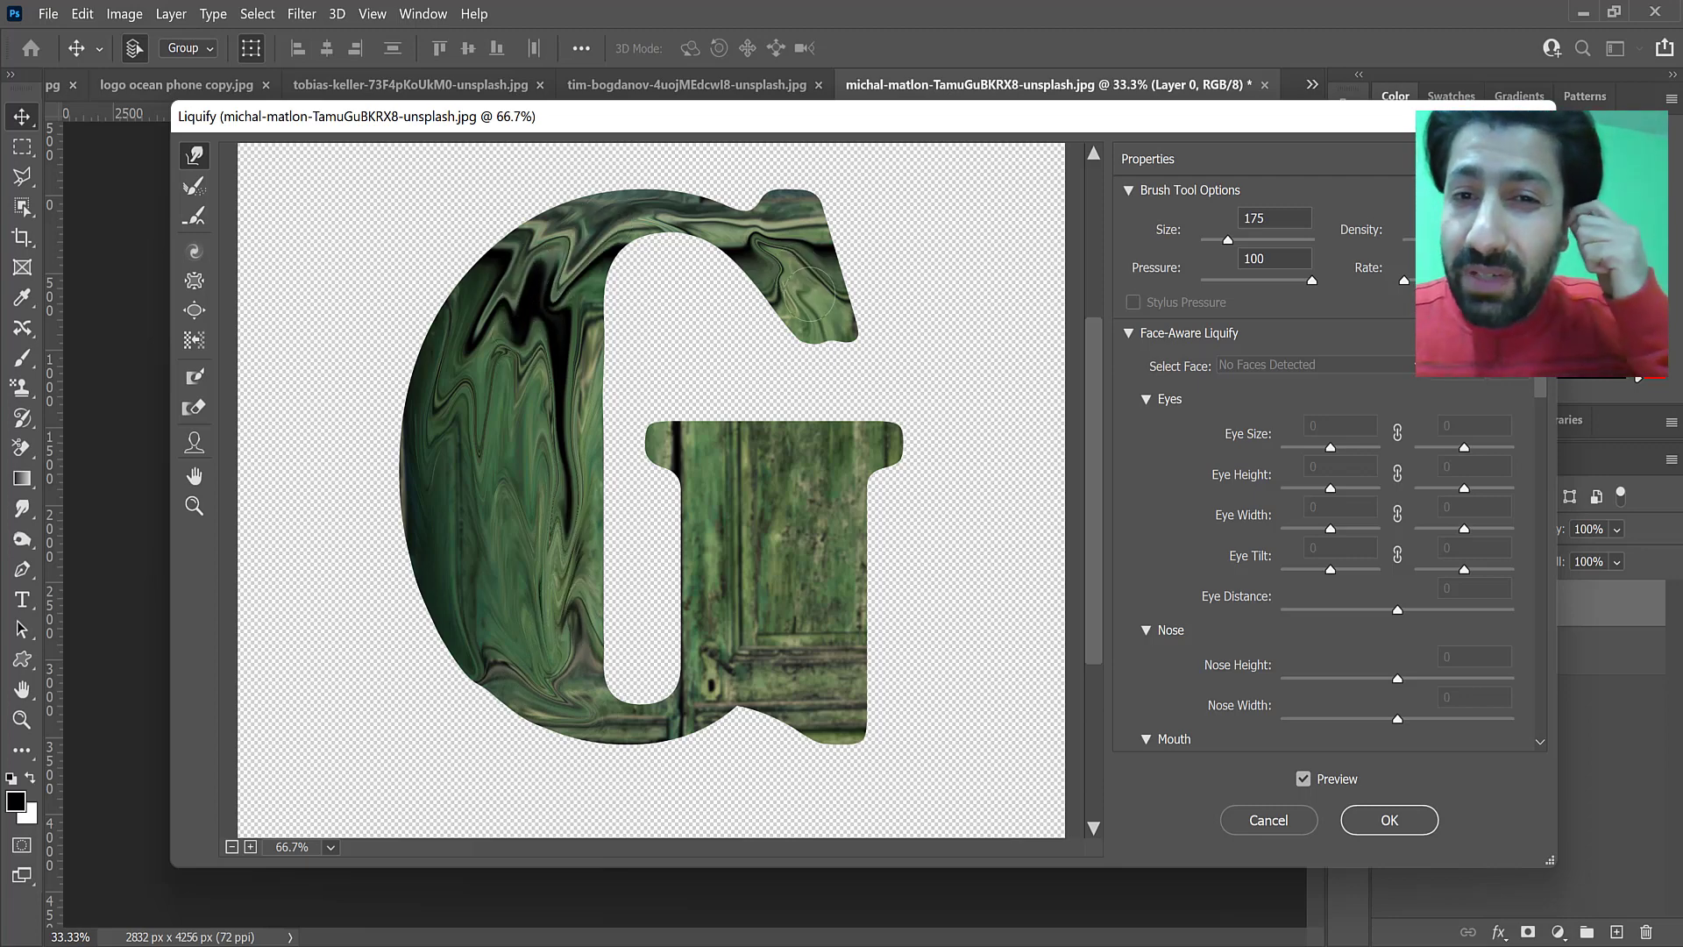
Warp the texture in the G's upper-right tip and throughout its right stem with downward strokes at brush size 175
drag(770, 254, 798, 264)
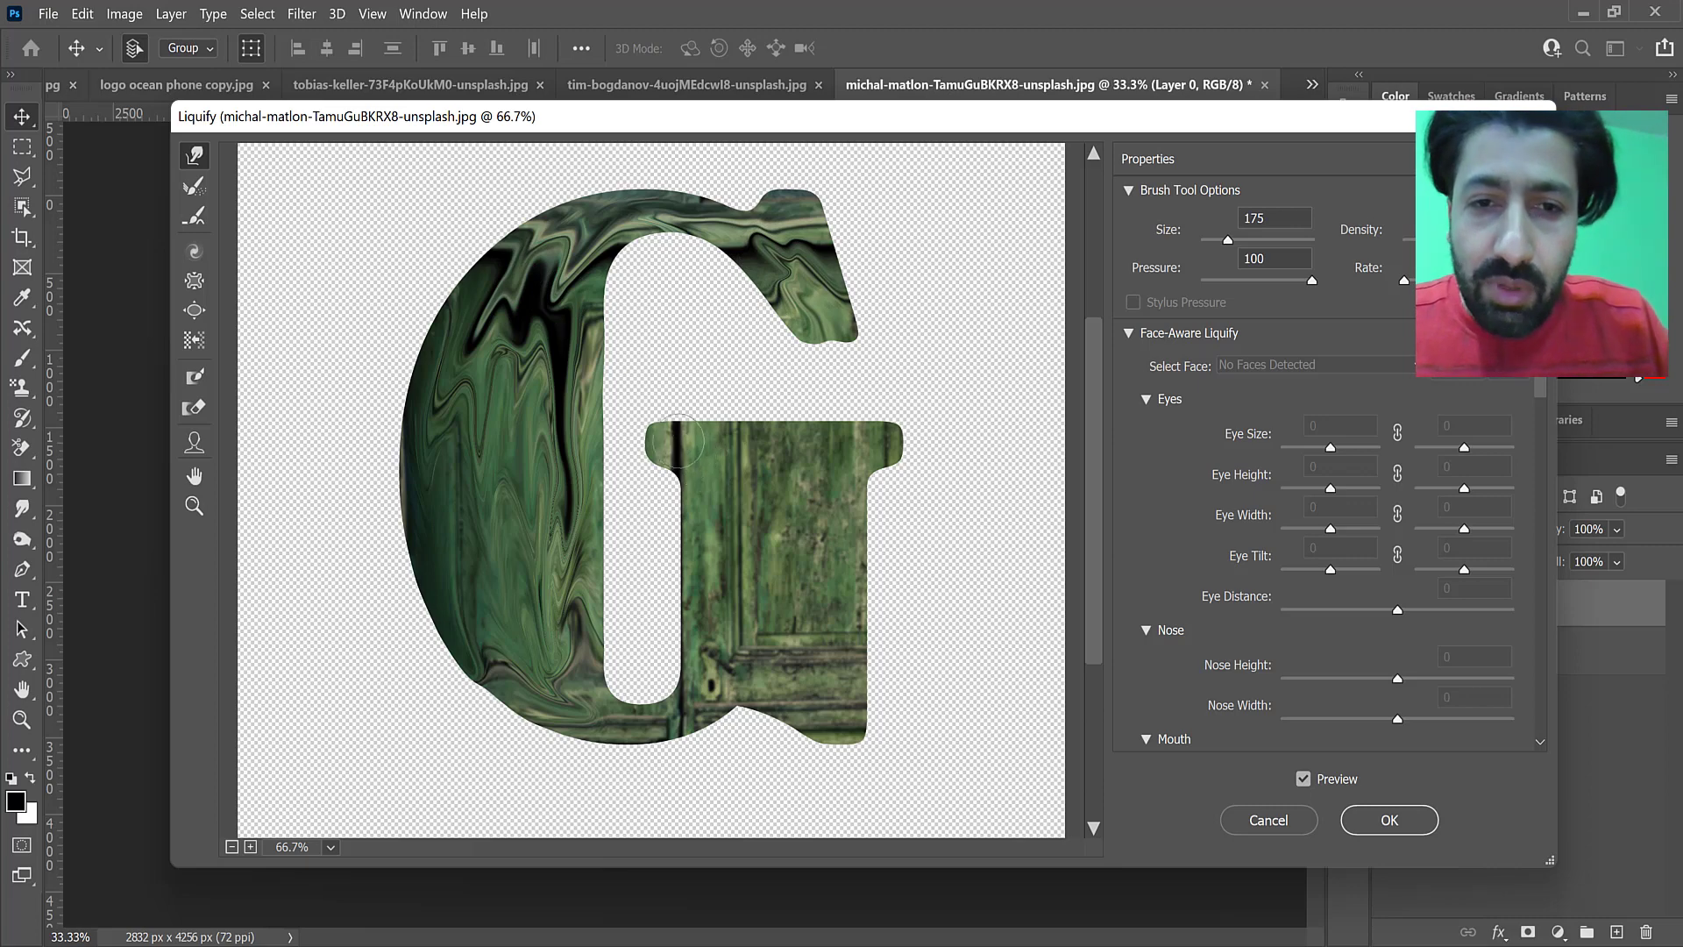
mouse_move(690, 444)
mouse_down()
mouse_move(737, 474)
mouse_move(745, 555)
mouse_up()
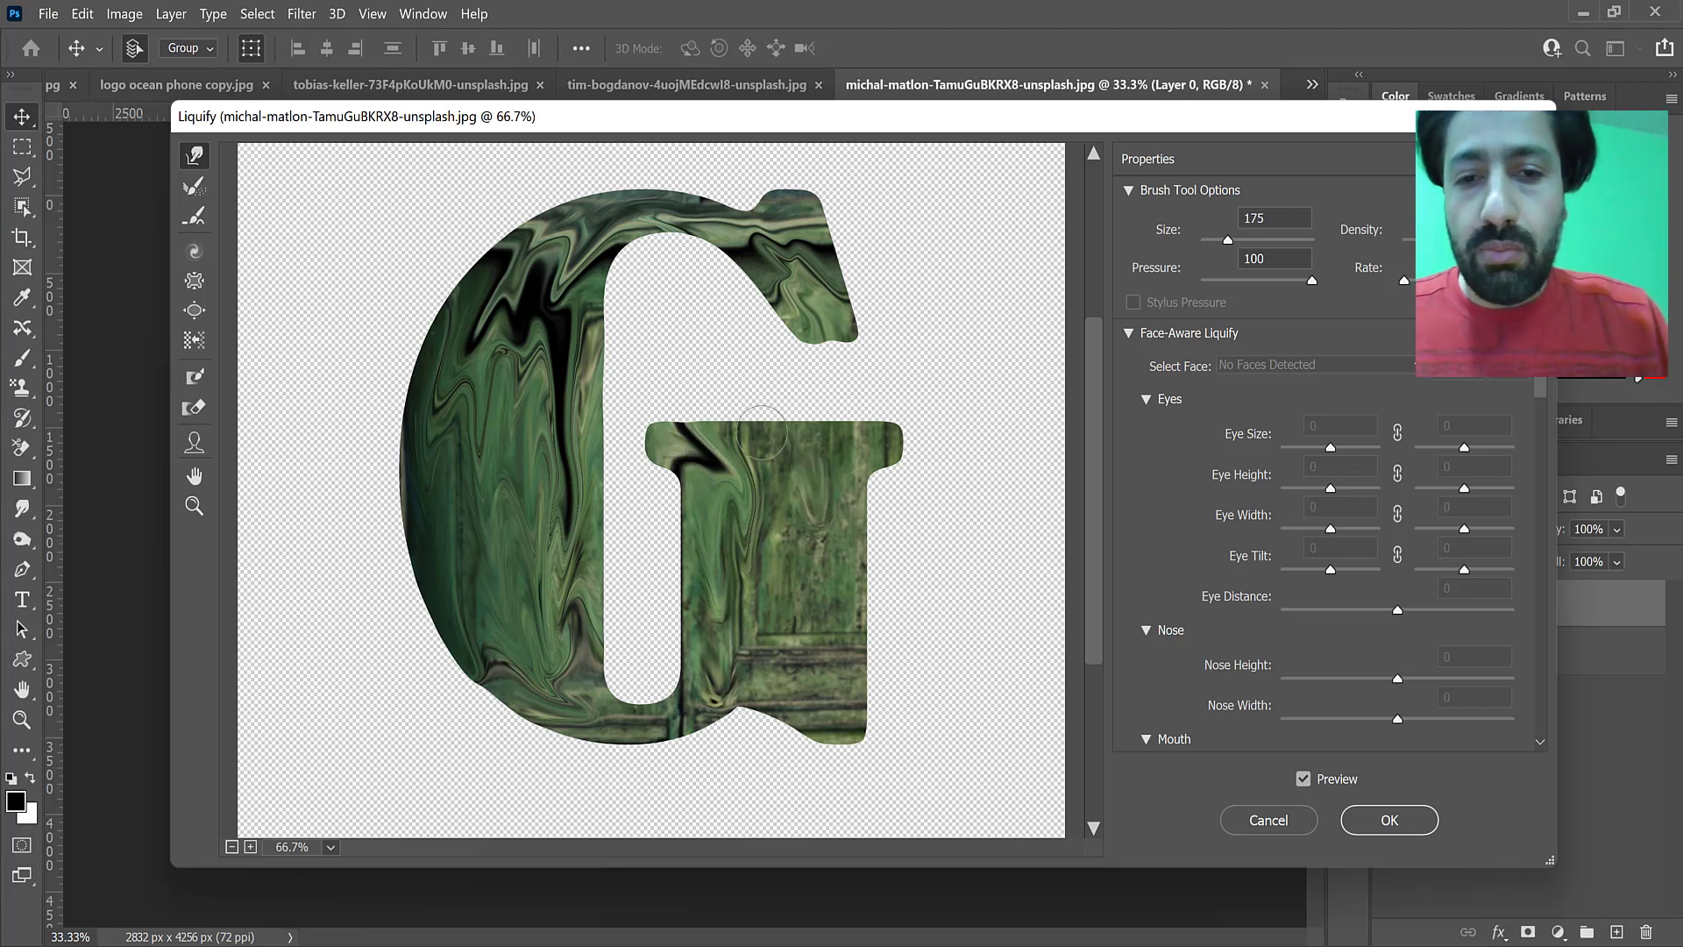
drag(775, 511, 792, 603)
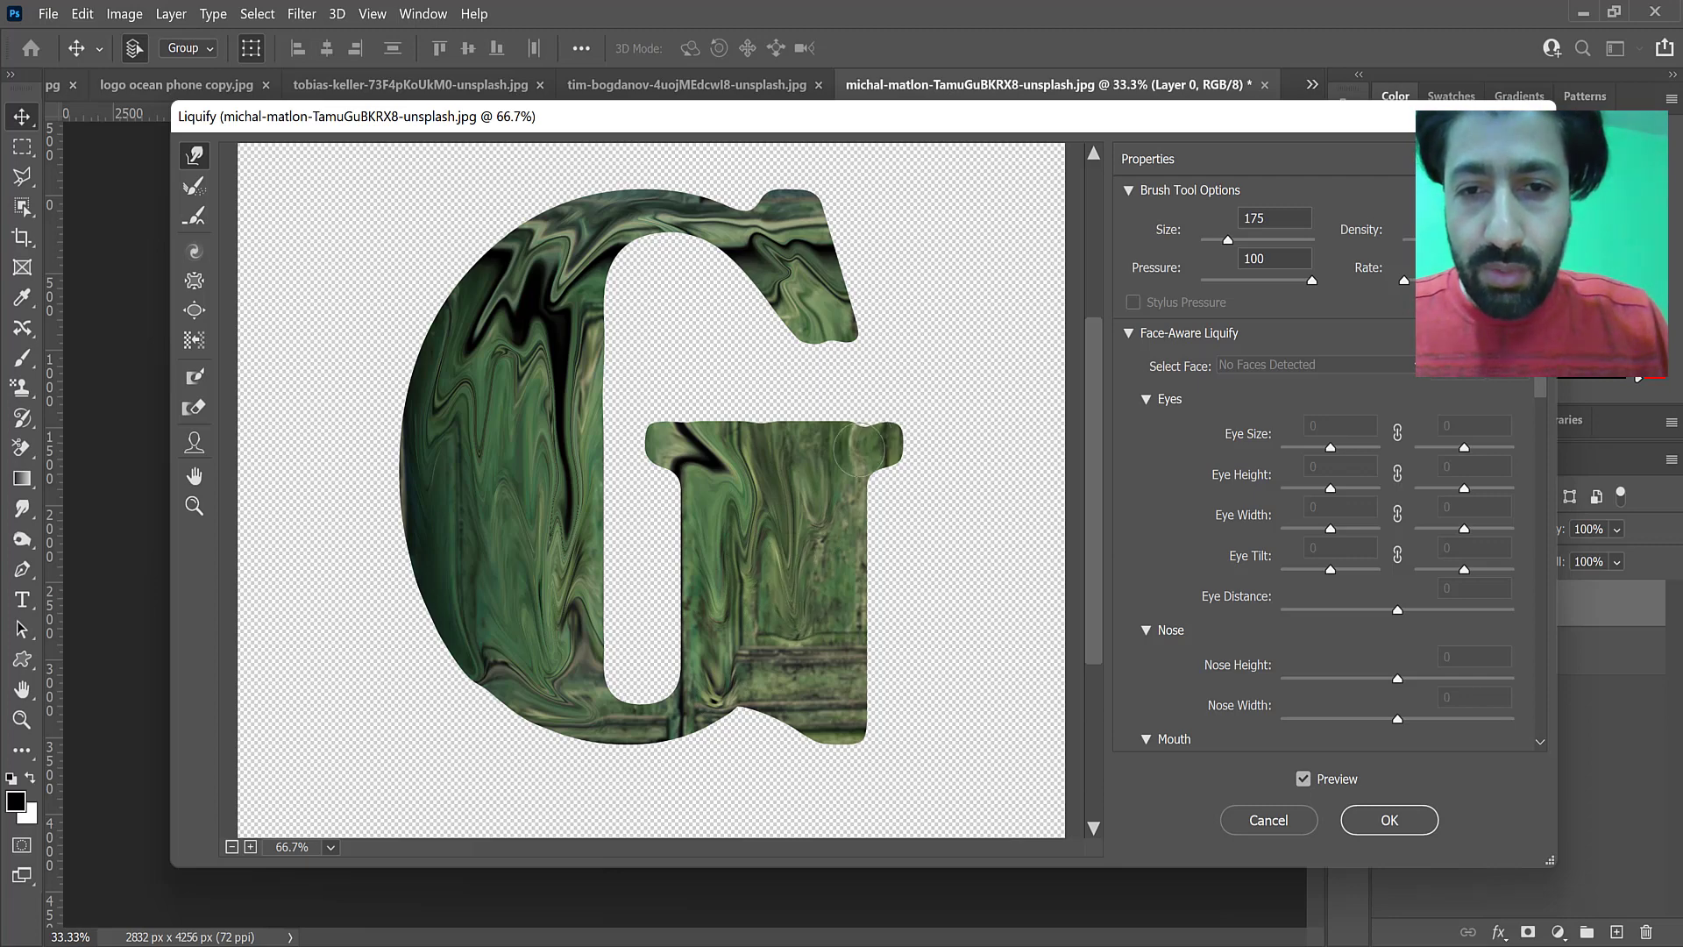
drag(840, 463, 833, 618)
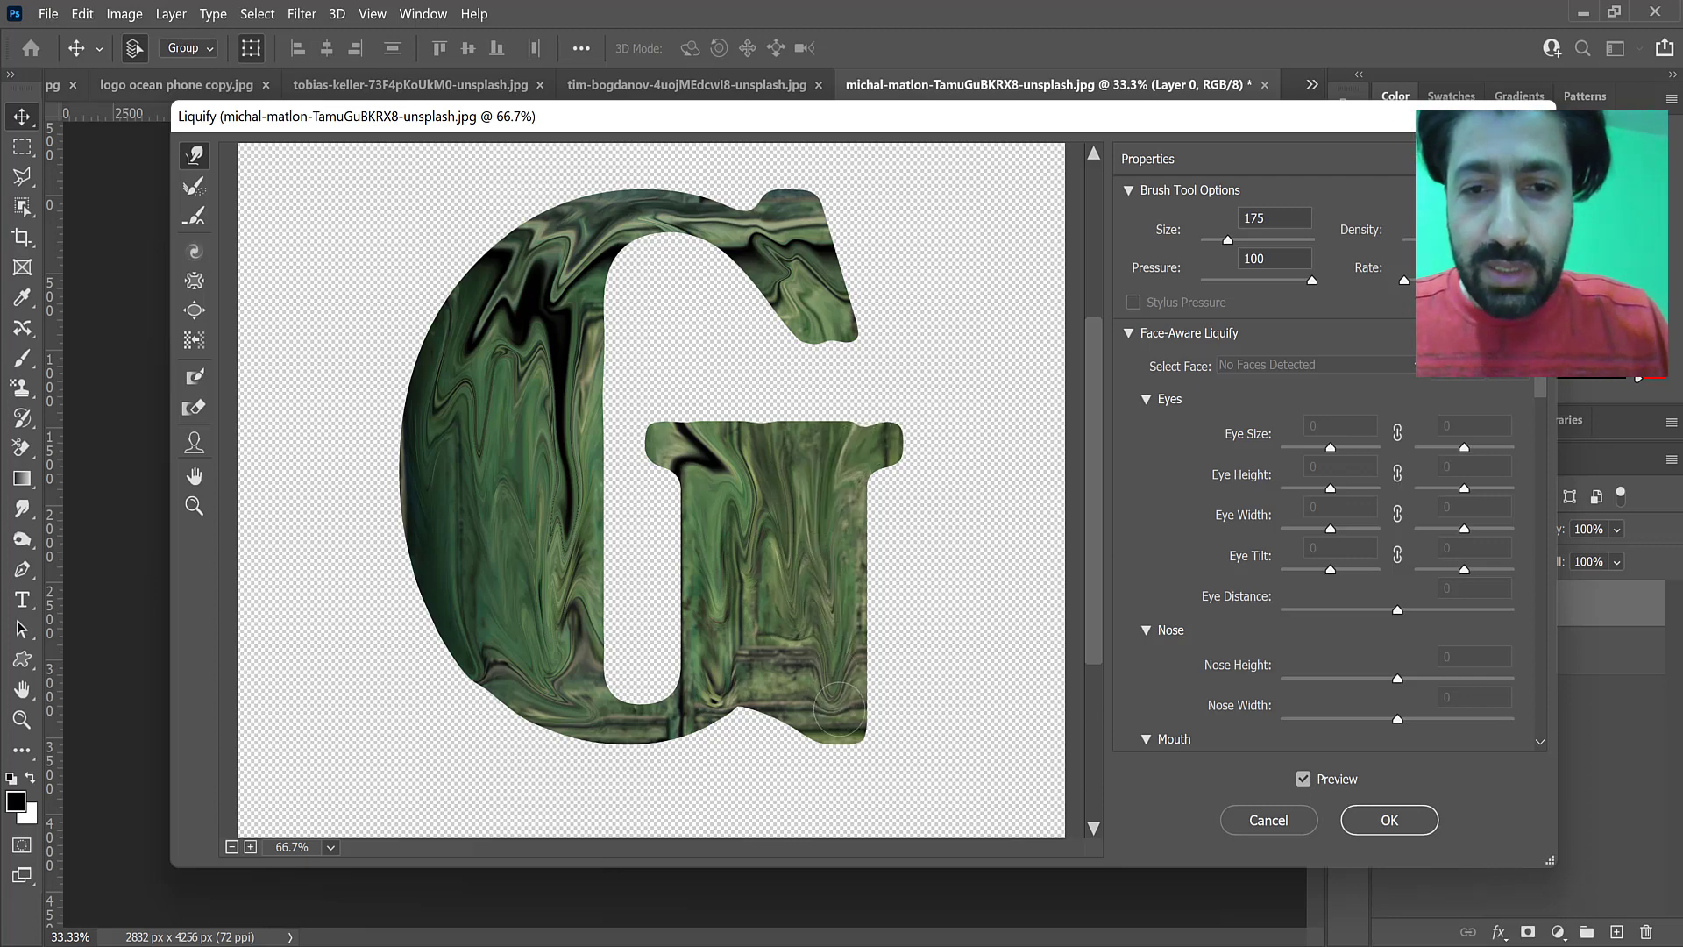
drag(762, 545, 807, 680)
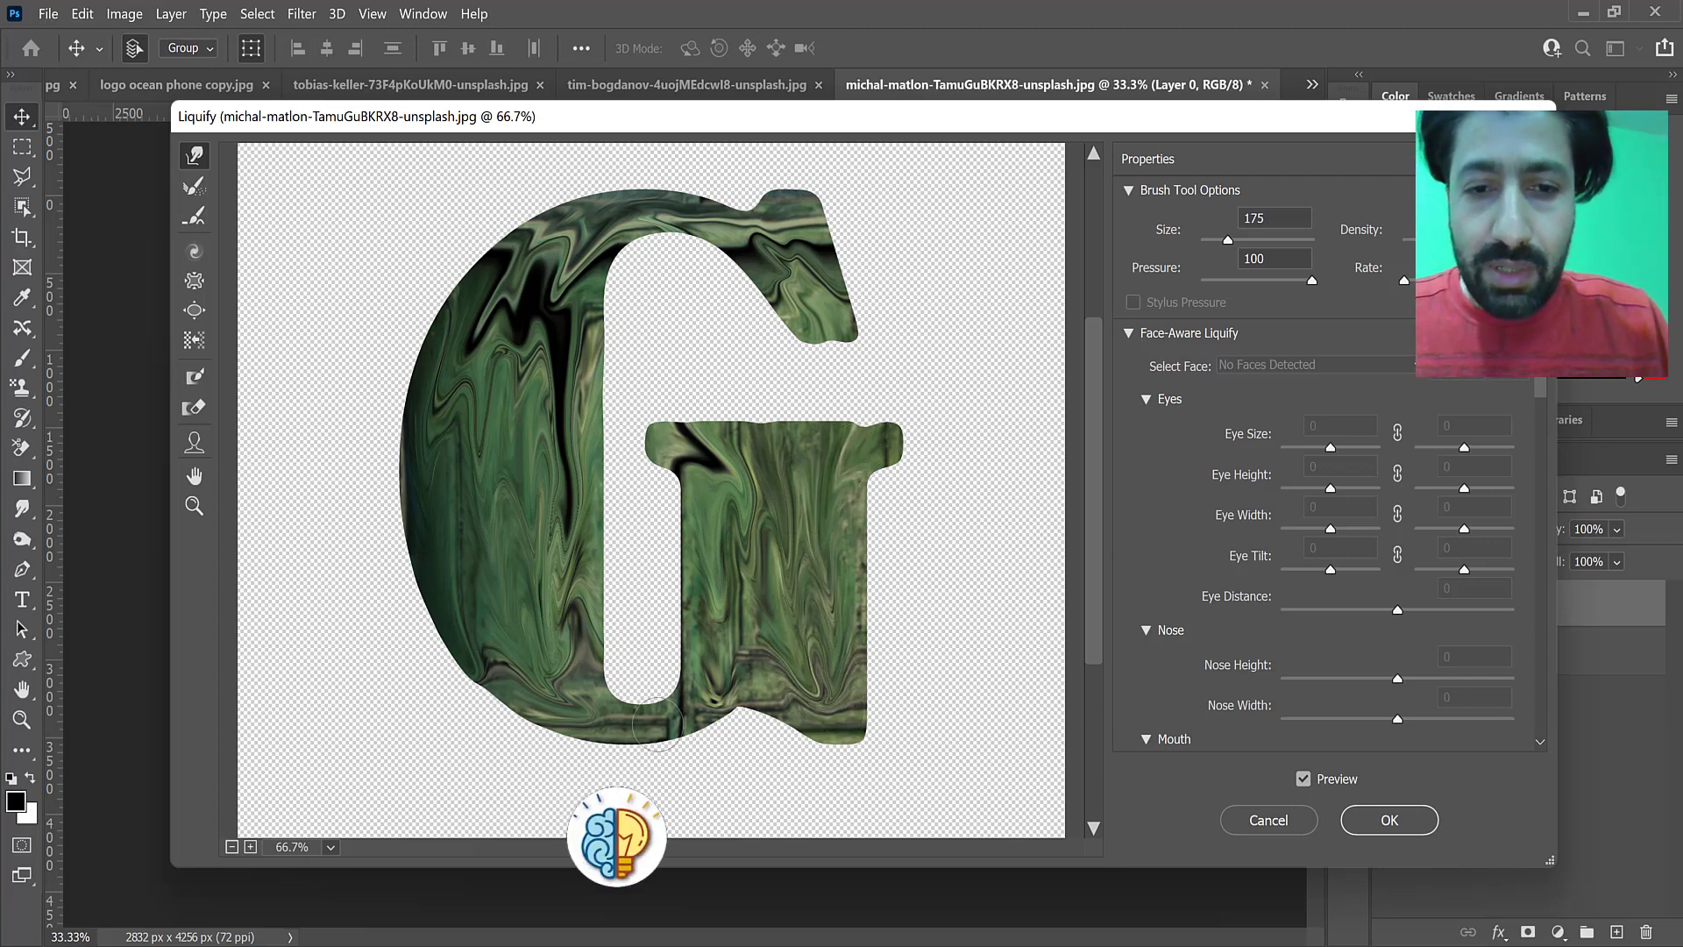
Using brush size 100, warp the texture at the G's bottom joint, the left curve's upper black streak and the stem's upper-left streak
key(bracketleft)
key(bracketleft)
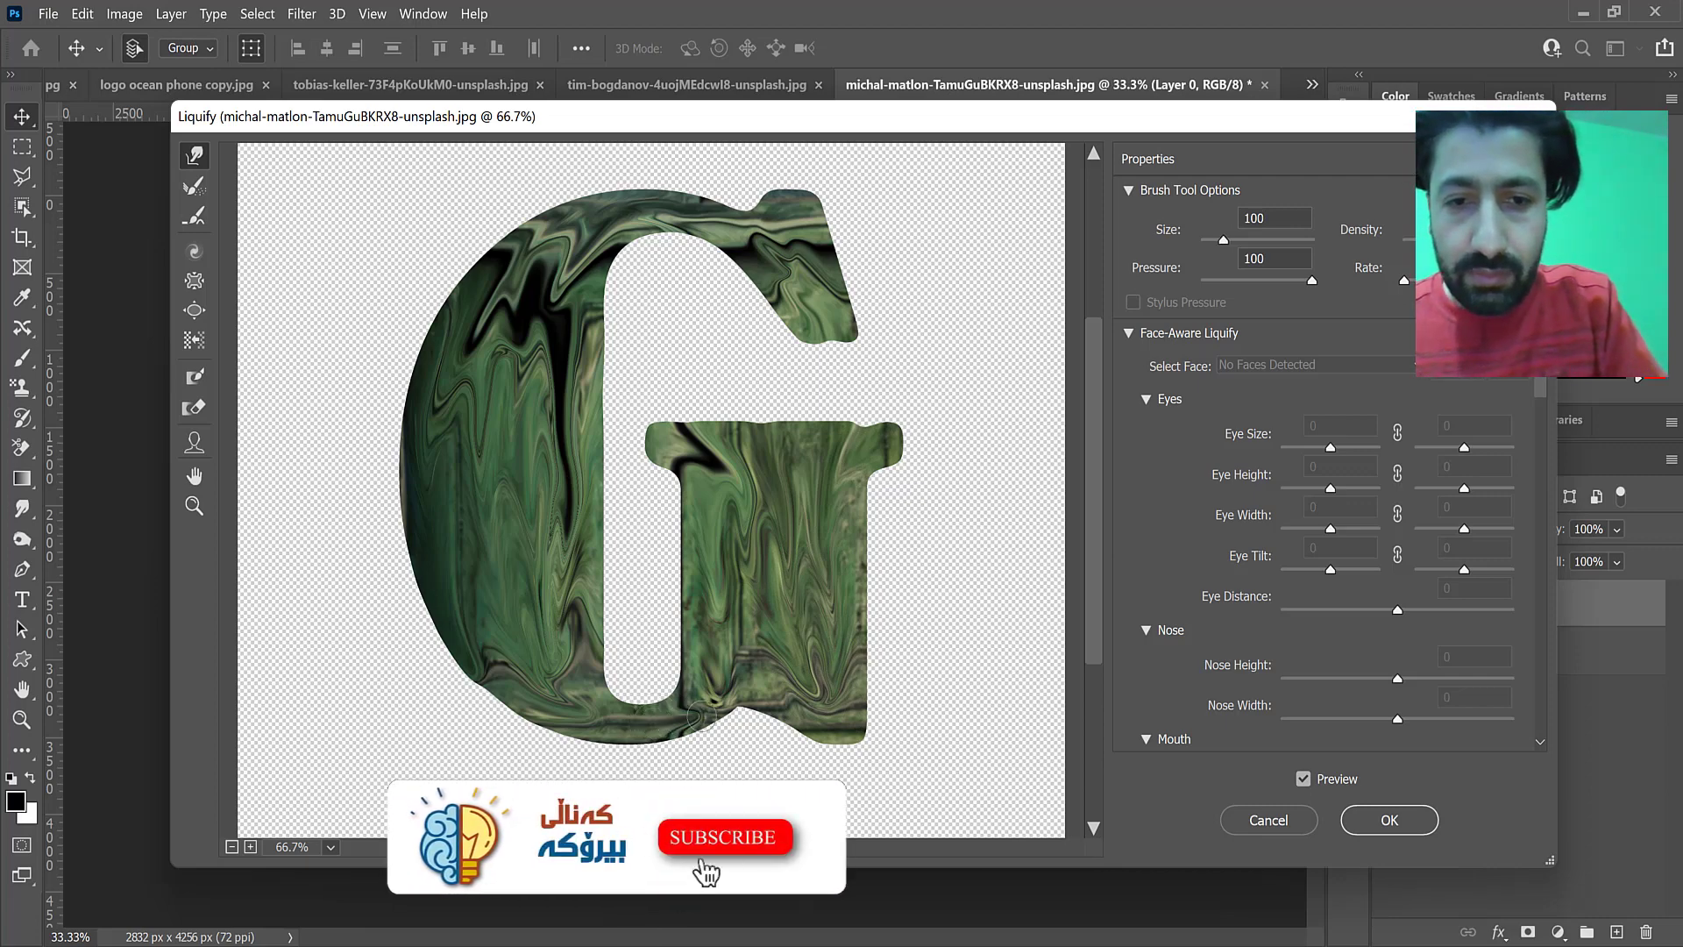
drag(695, 707, 783, 700)
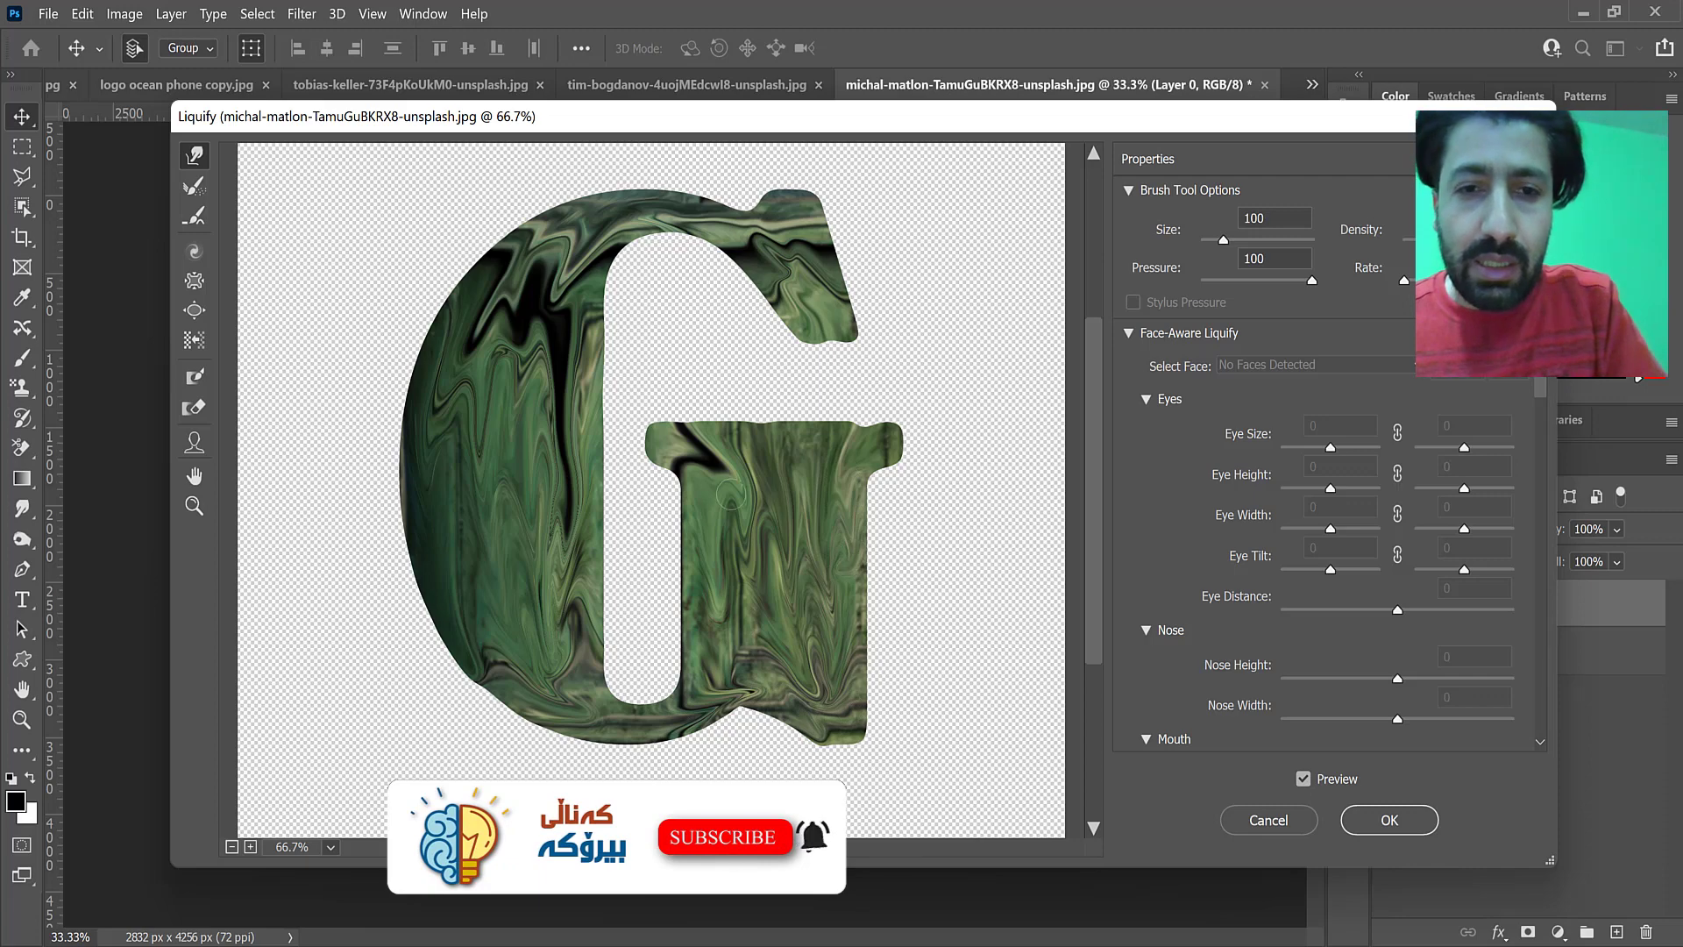
drag(541, 288, 539, 345)
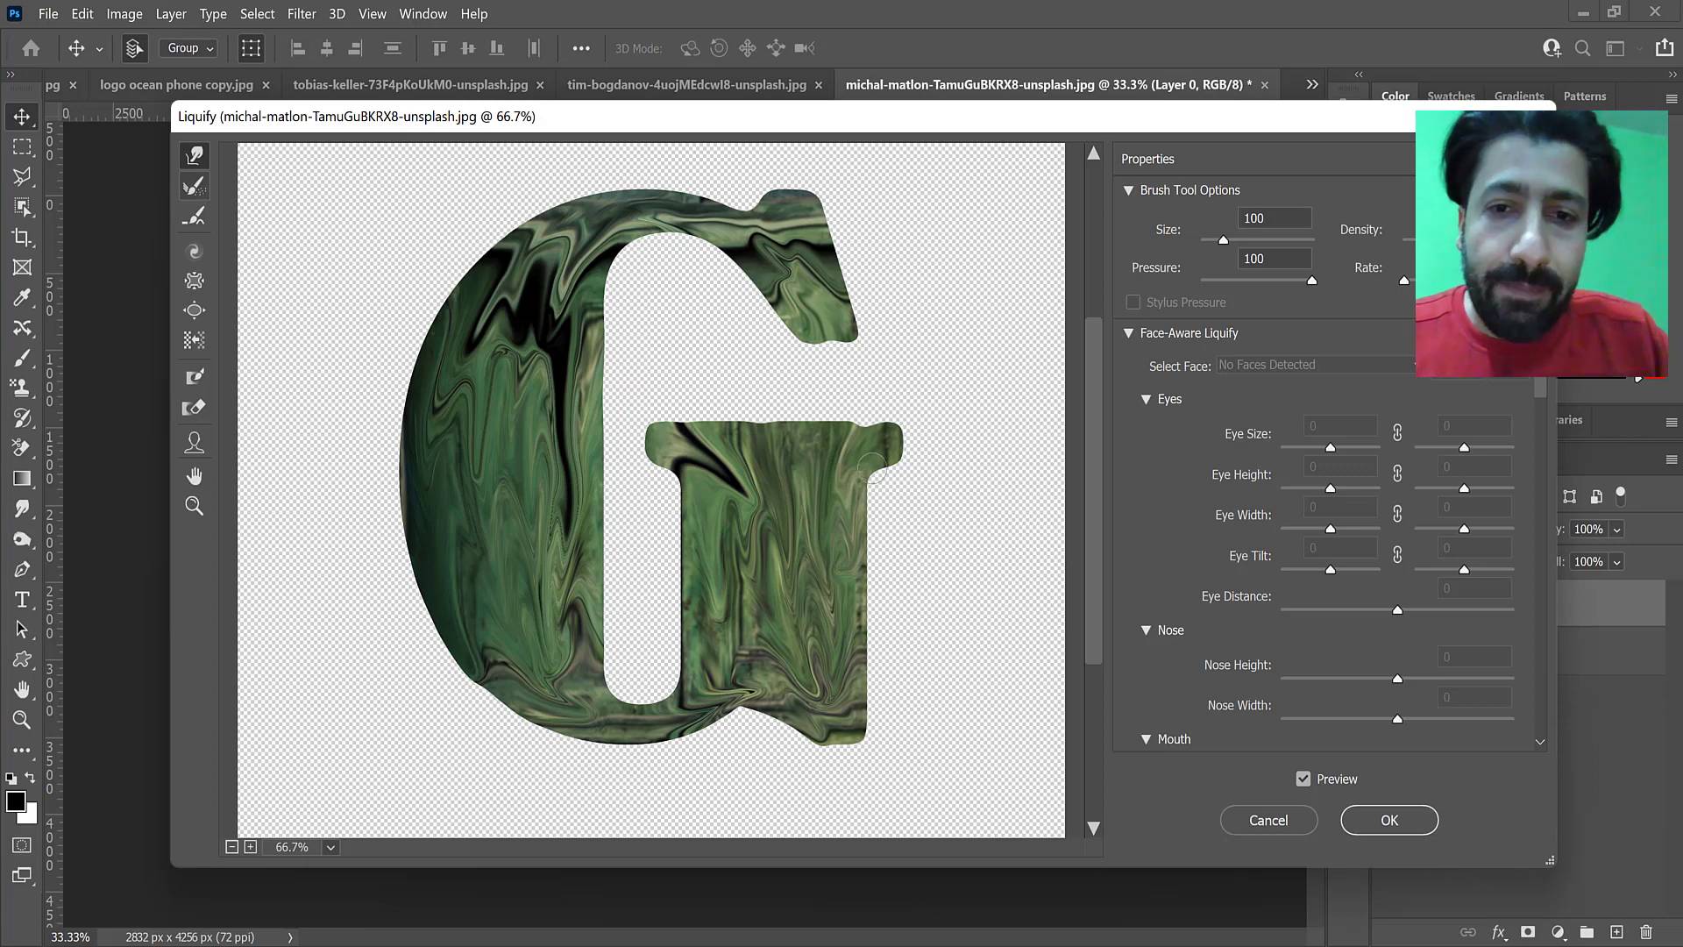
drag(722, 476, 754, 535)
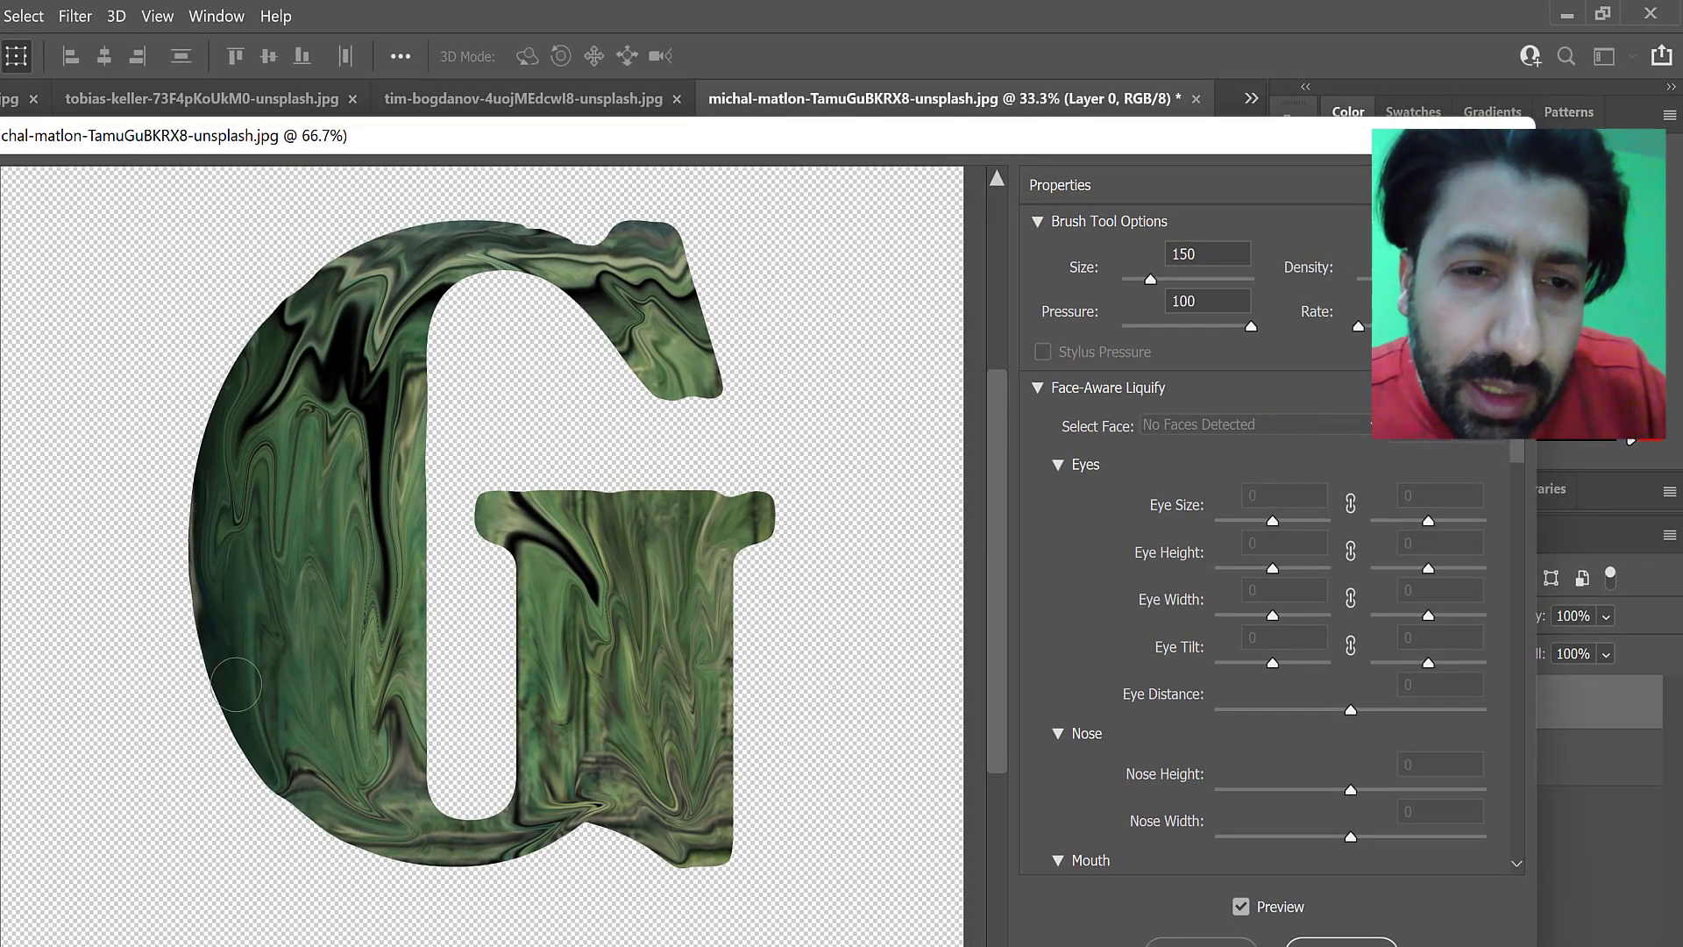
At brush size 150, smooth the G's lower-left edge and pull the stem's lower-right corner down into a pointed drip
mouse_move(346, 835)
mouse_down()
mouse_move(493, 865)
mouse_move(611, 825)
mouse_move(702, 881)
mouse_move(712, 862)
mouse_move(710, 915)
mouse_move(713, 922)
mouse_up()
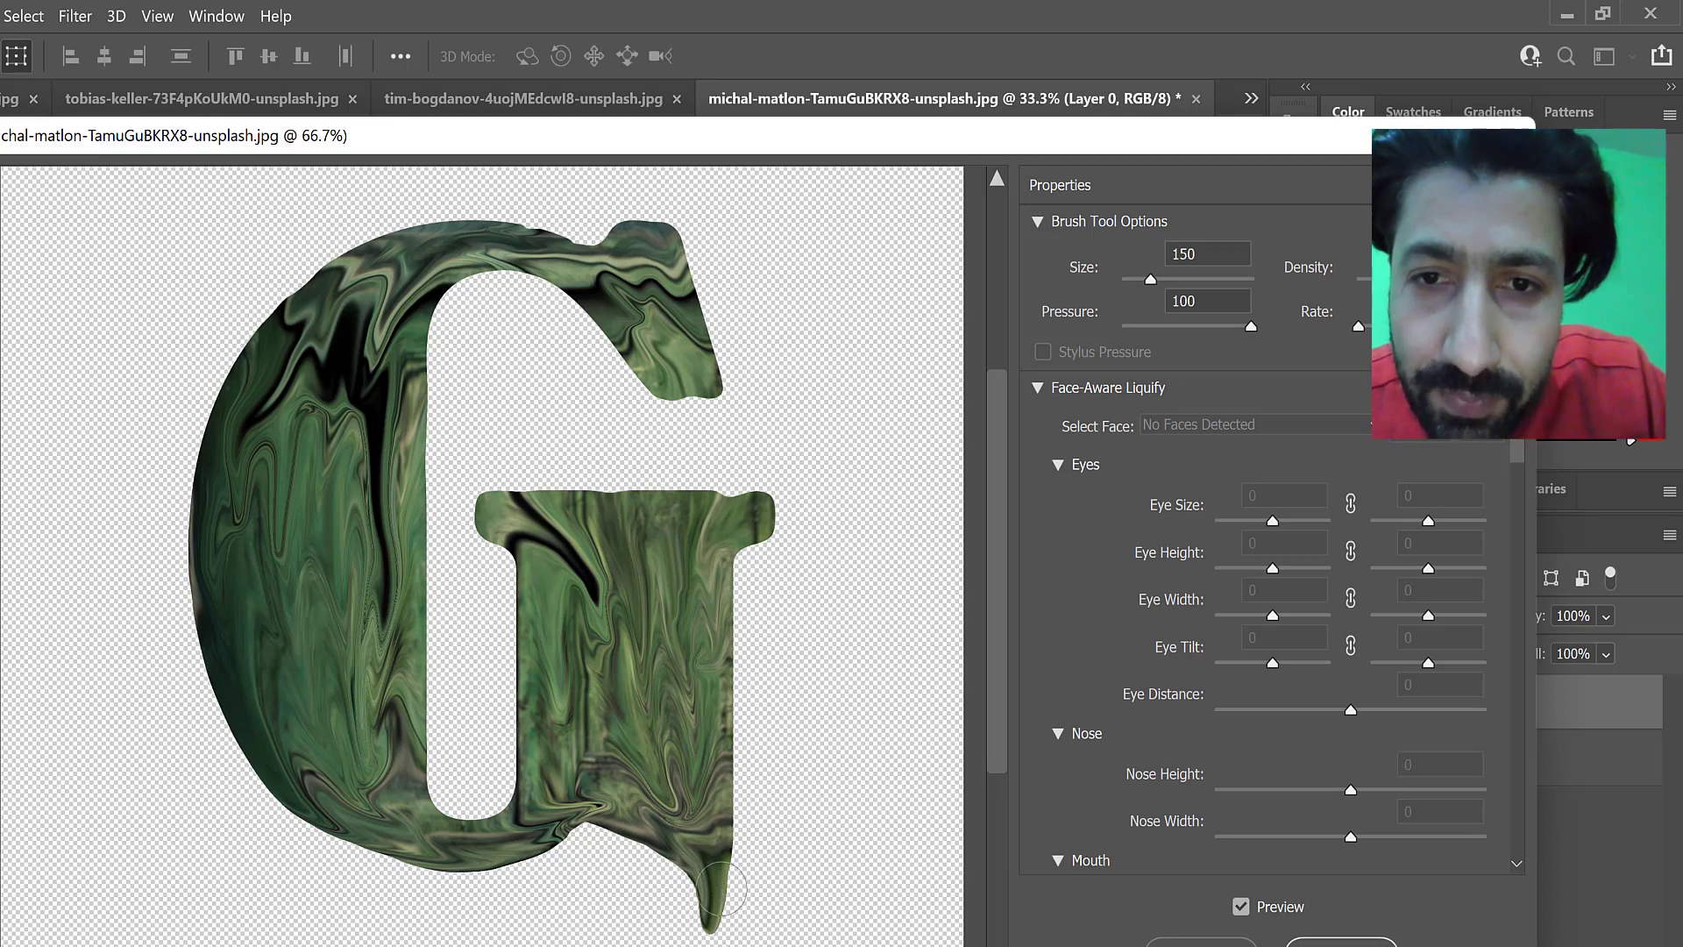
drag(735, 375, 716, 435)
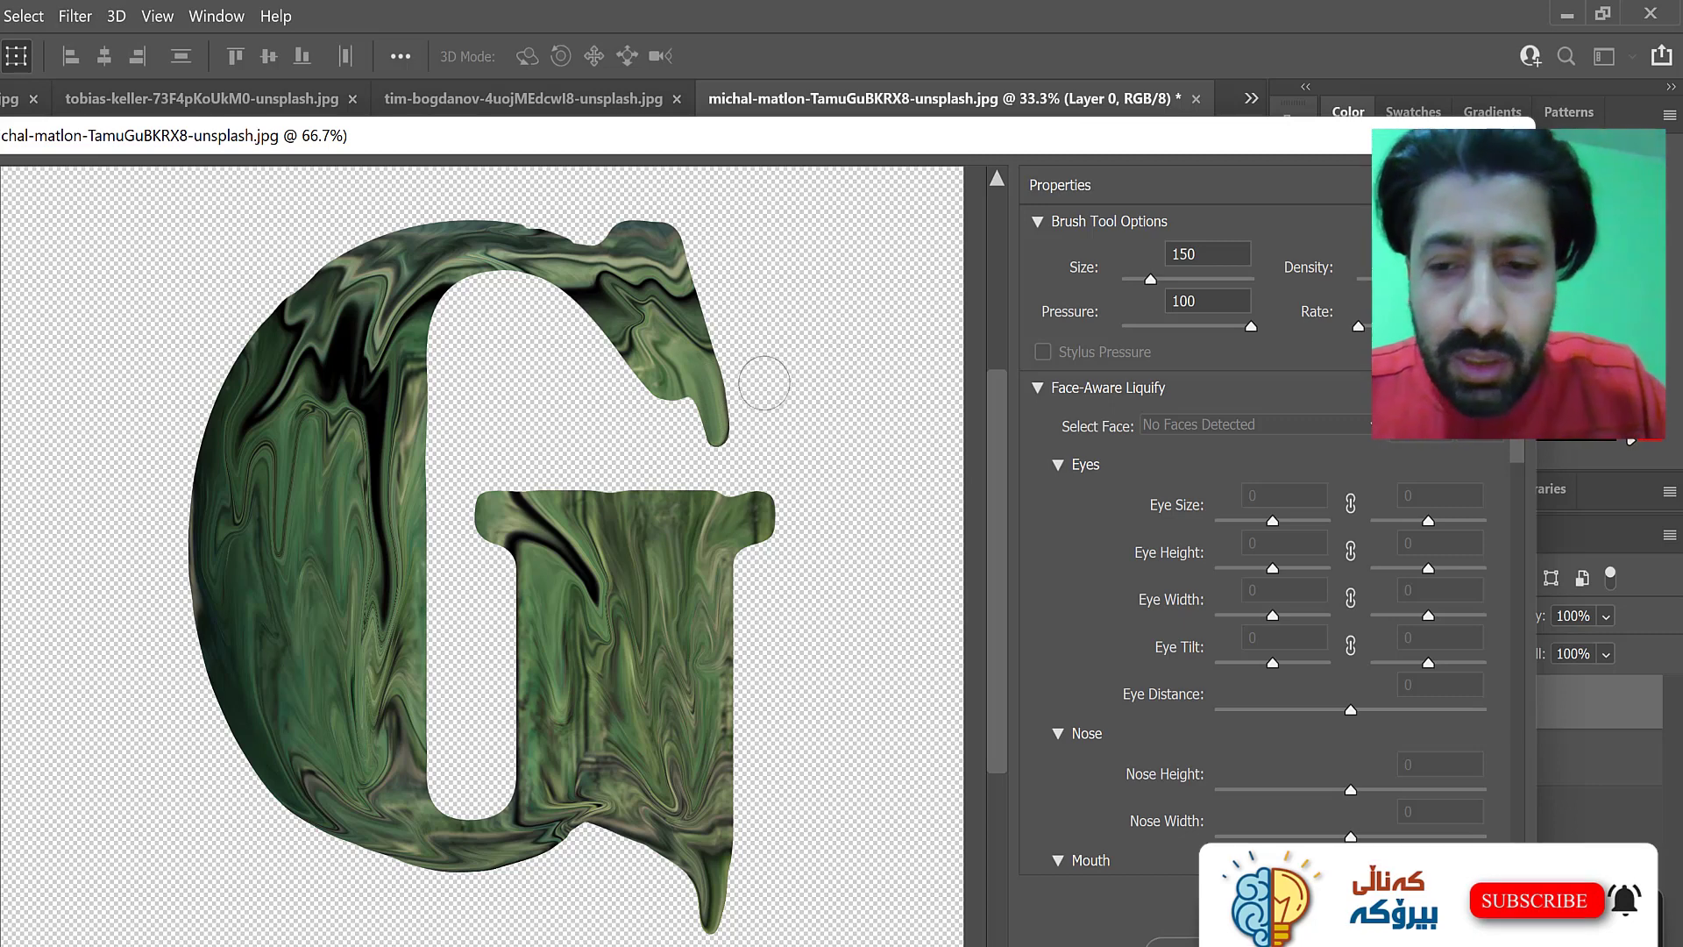
key(ctrl+z)
key(ctrl+z)
key(z)
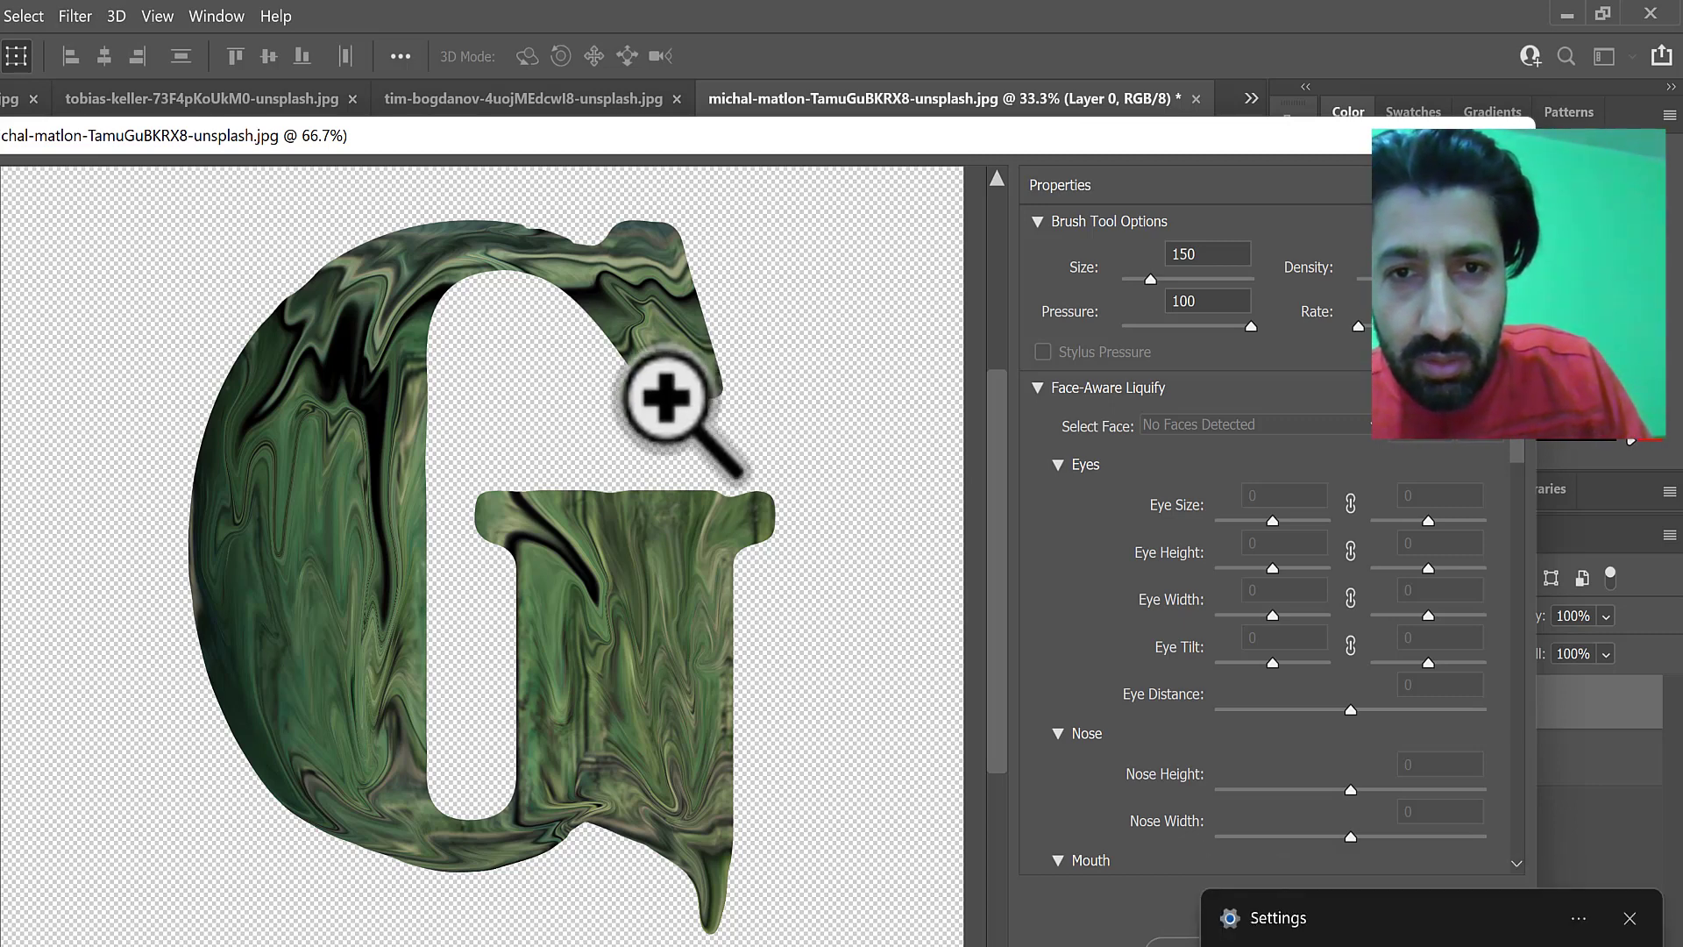
Pull drips down from the top arc's inner edge, the crossbar's left serif and the inner corner of the G's upper-right tip
mouse_move(473, 297)
mouse_down()
mouse_move(498, 325)
mouse_move(503, 303)
mouse_move(504, 347)
mouse_up()
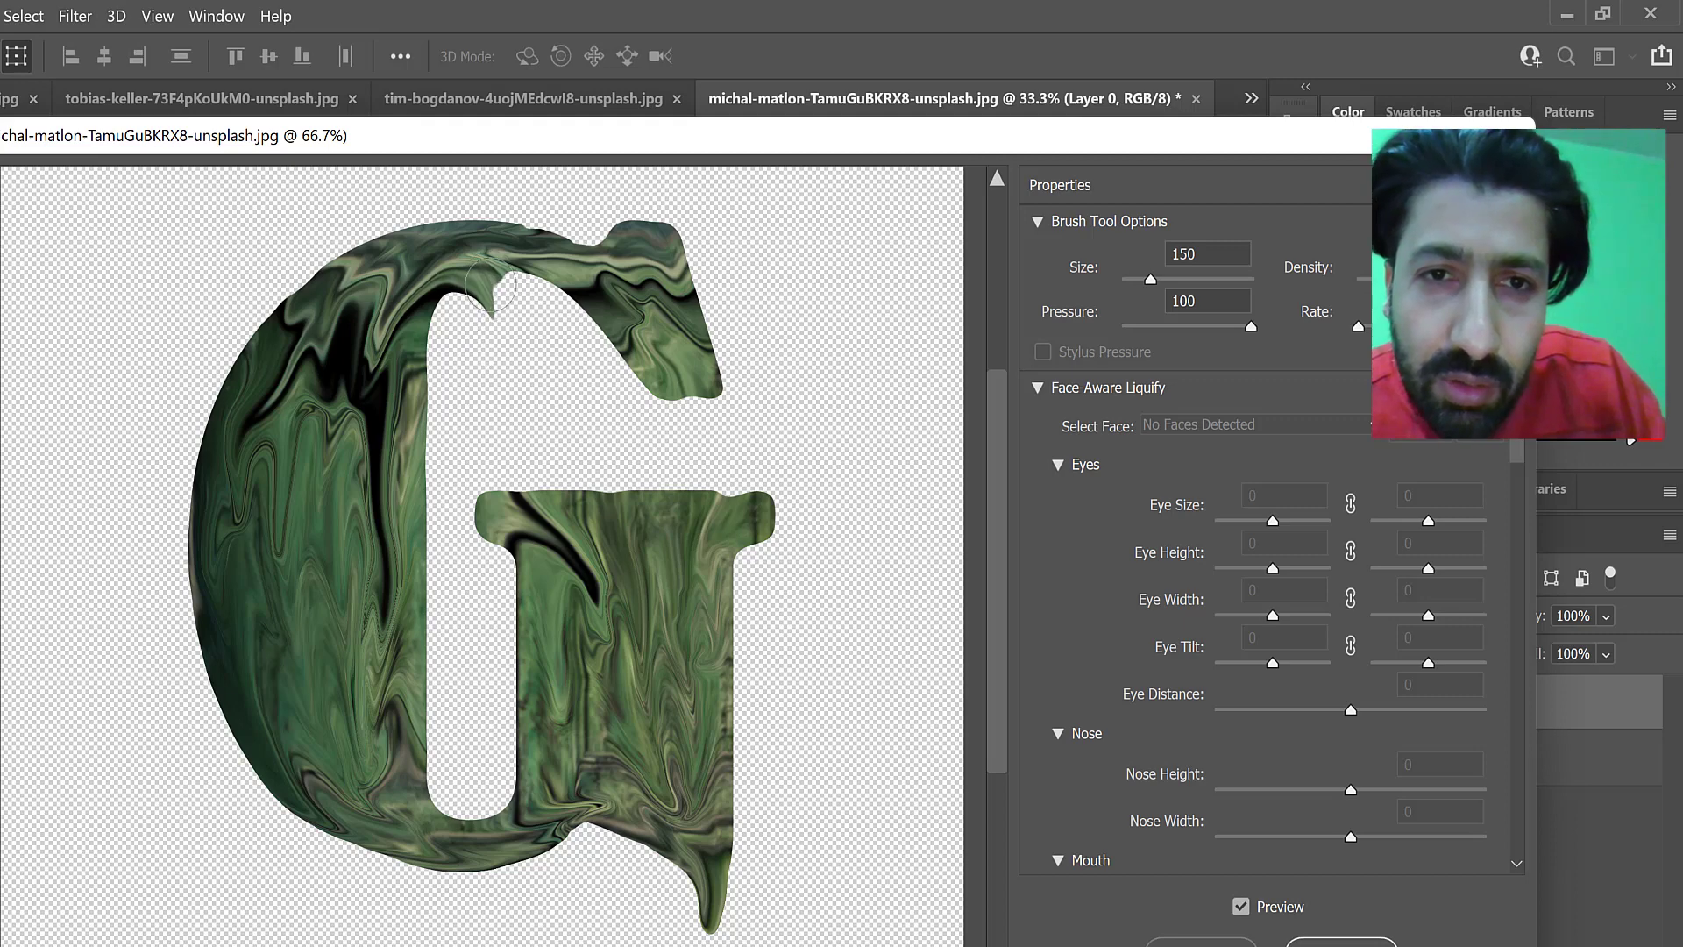
drag(485, 286, 495, 334)
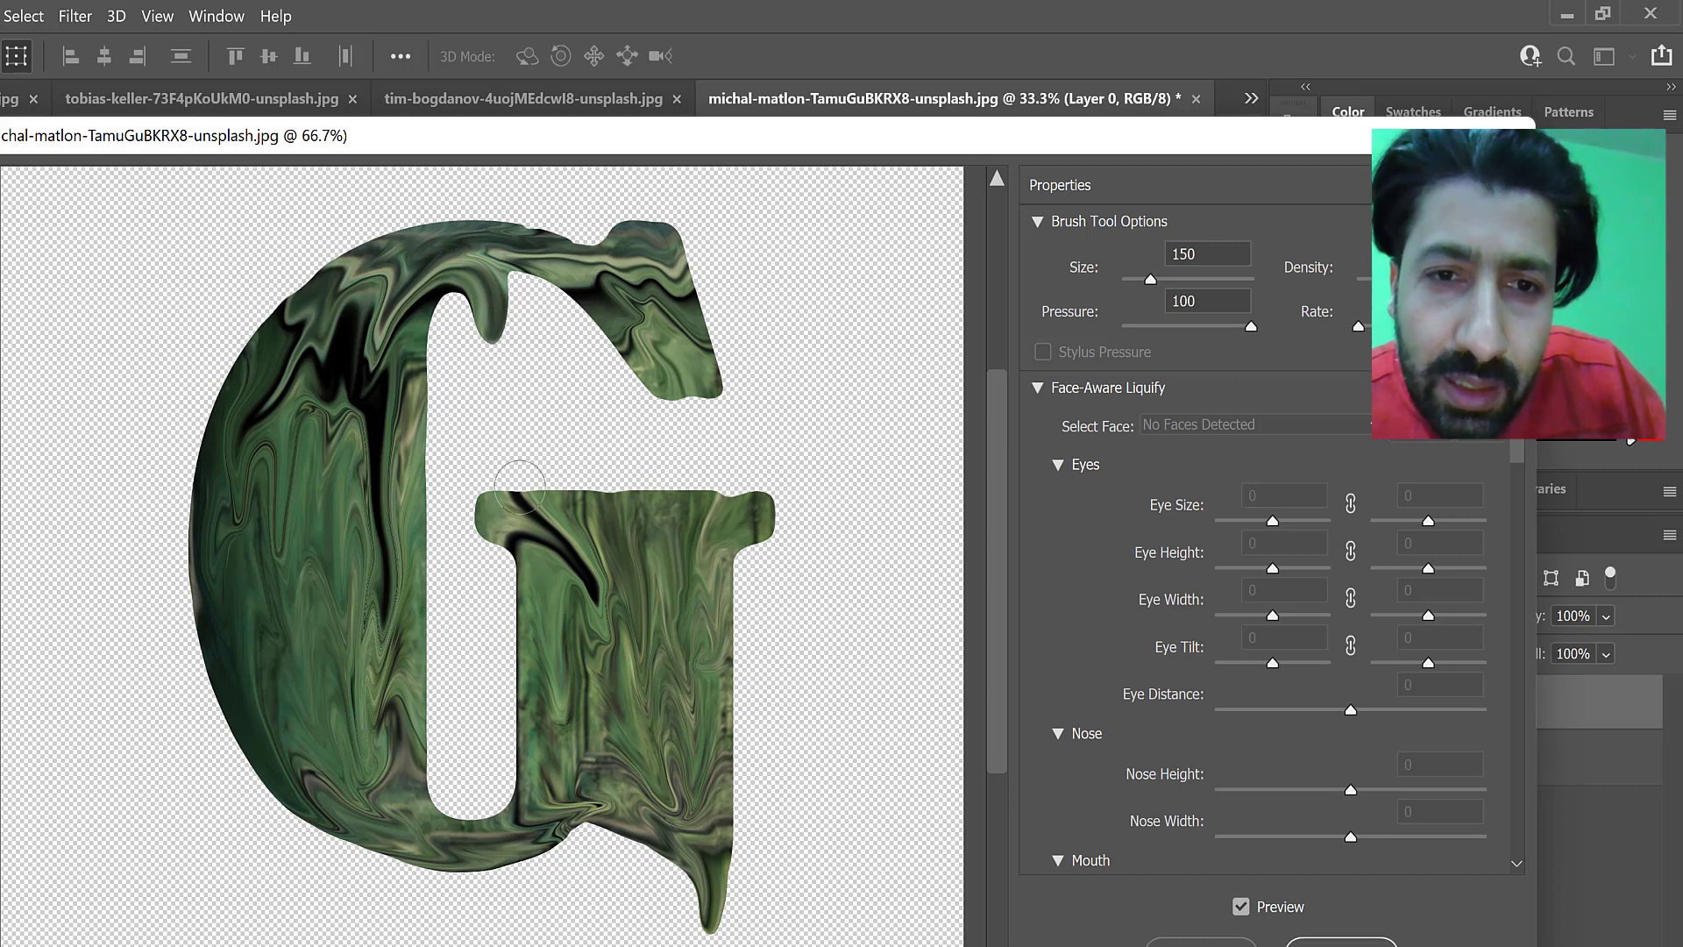
mouse_move(496, 519)
mouse_down()
mouse_move(477, 562)
mouse_move(480, 518)
mouse_move(479, 583)
mouse_up()
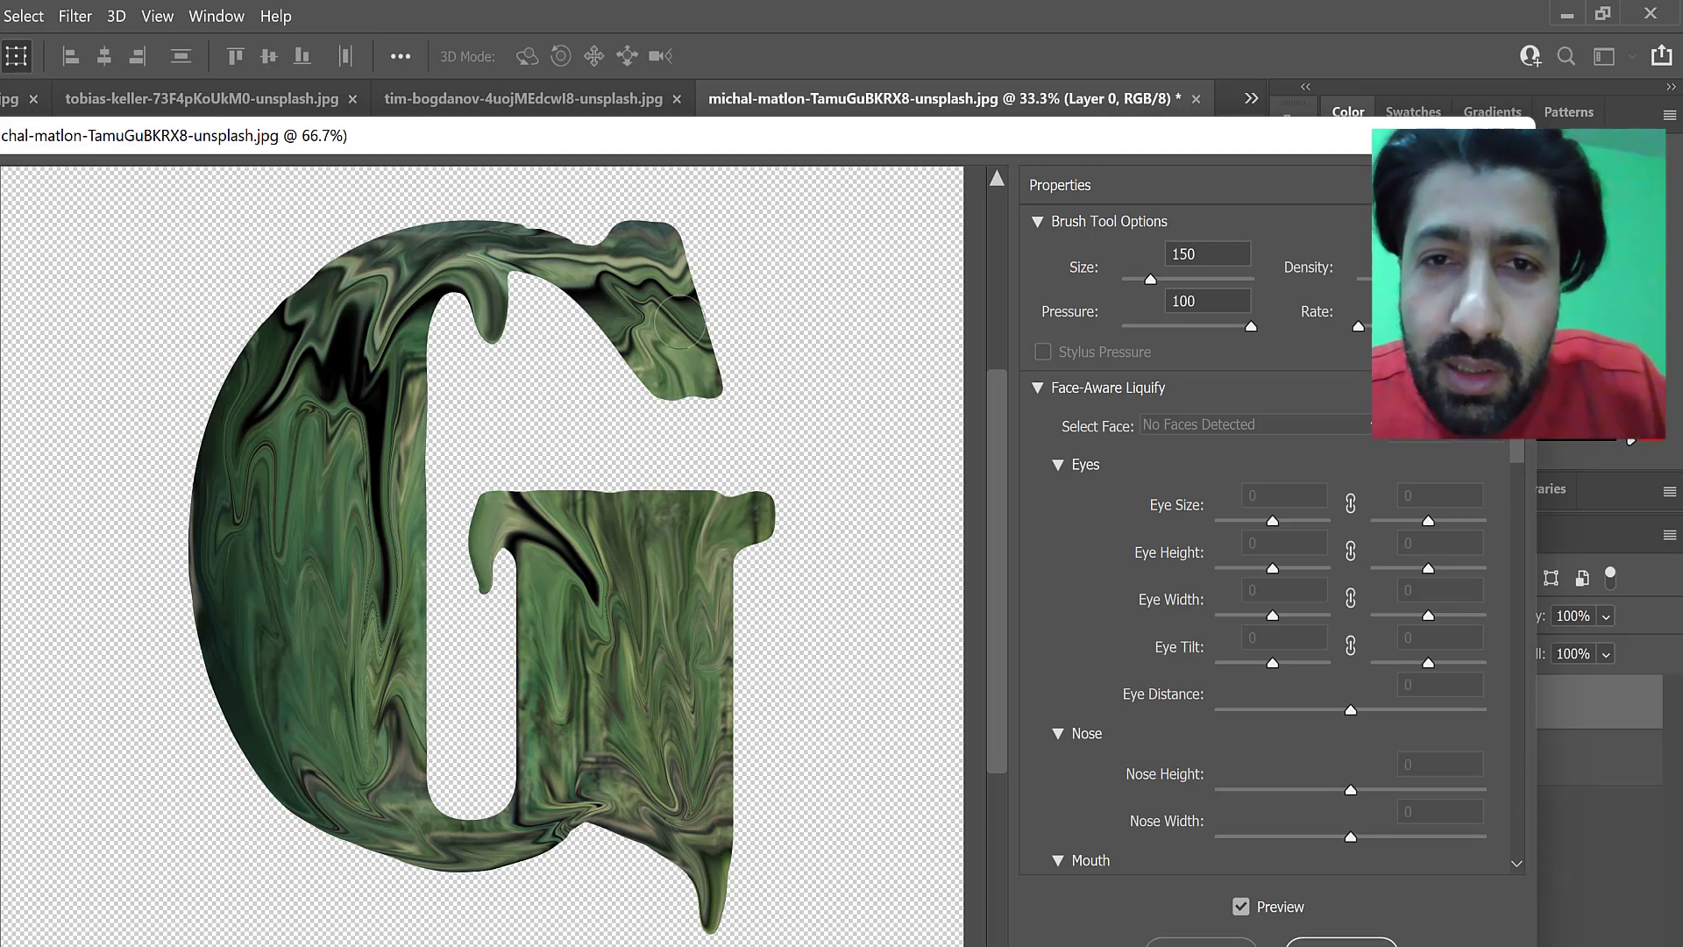
drag(643, 372, 654, 419)
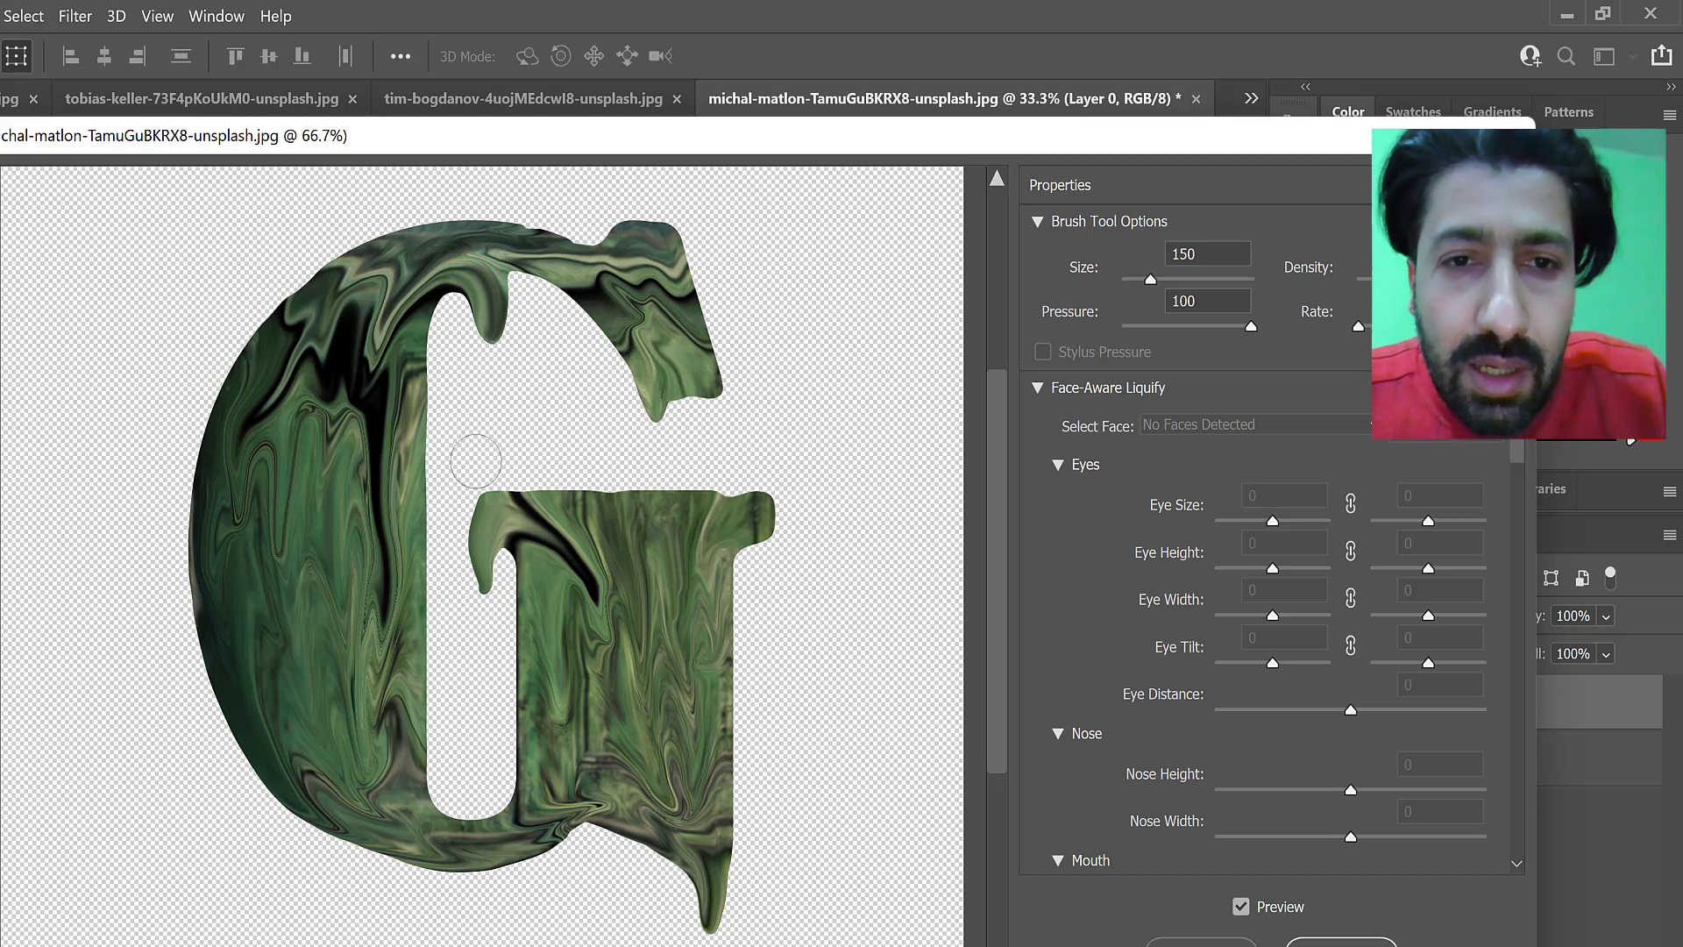
drag(420, 370, 453, 436)
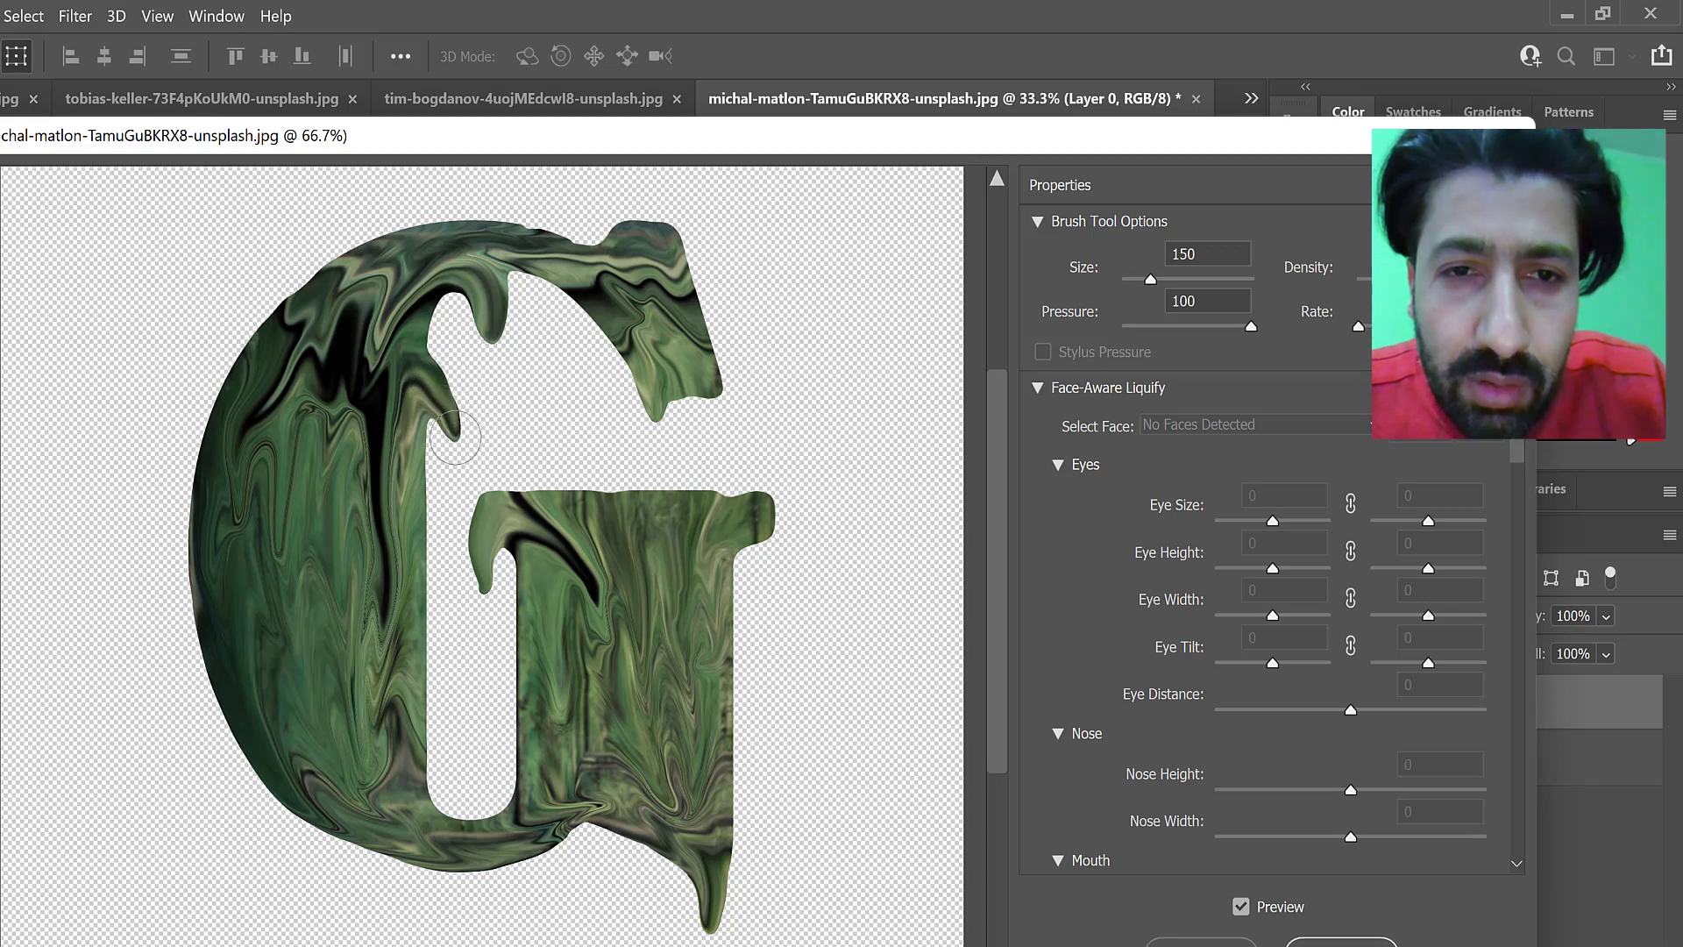
key(ctrl+z)
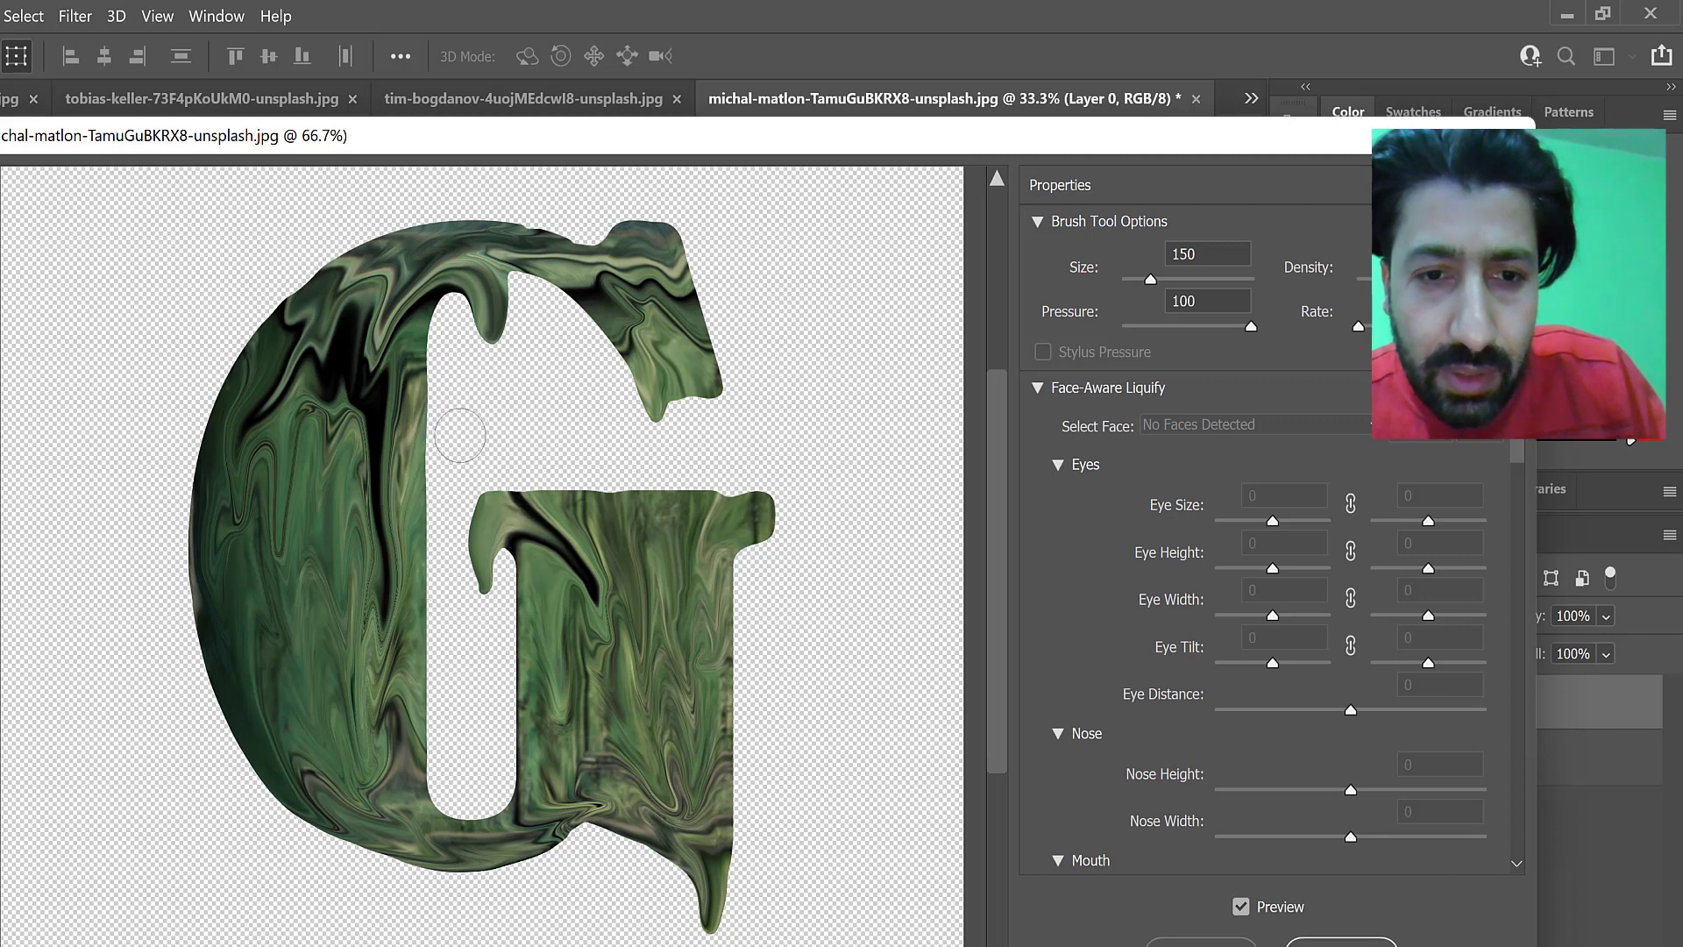
Pull two drips down from the G's bottom curve, one at its lower left and one near its middle
mouse_move(311, 826)
mouse_down()
mouse_move(335, 872)
mouse_move(325, 817)
mouse_move(339, 879)
mouse_move(403, 858)
mouse_move(450, 921)
mouse_up()
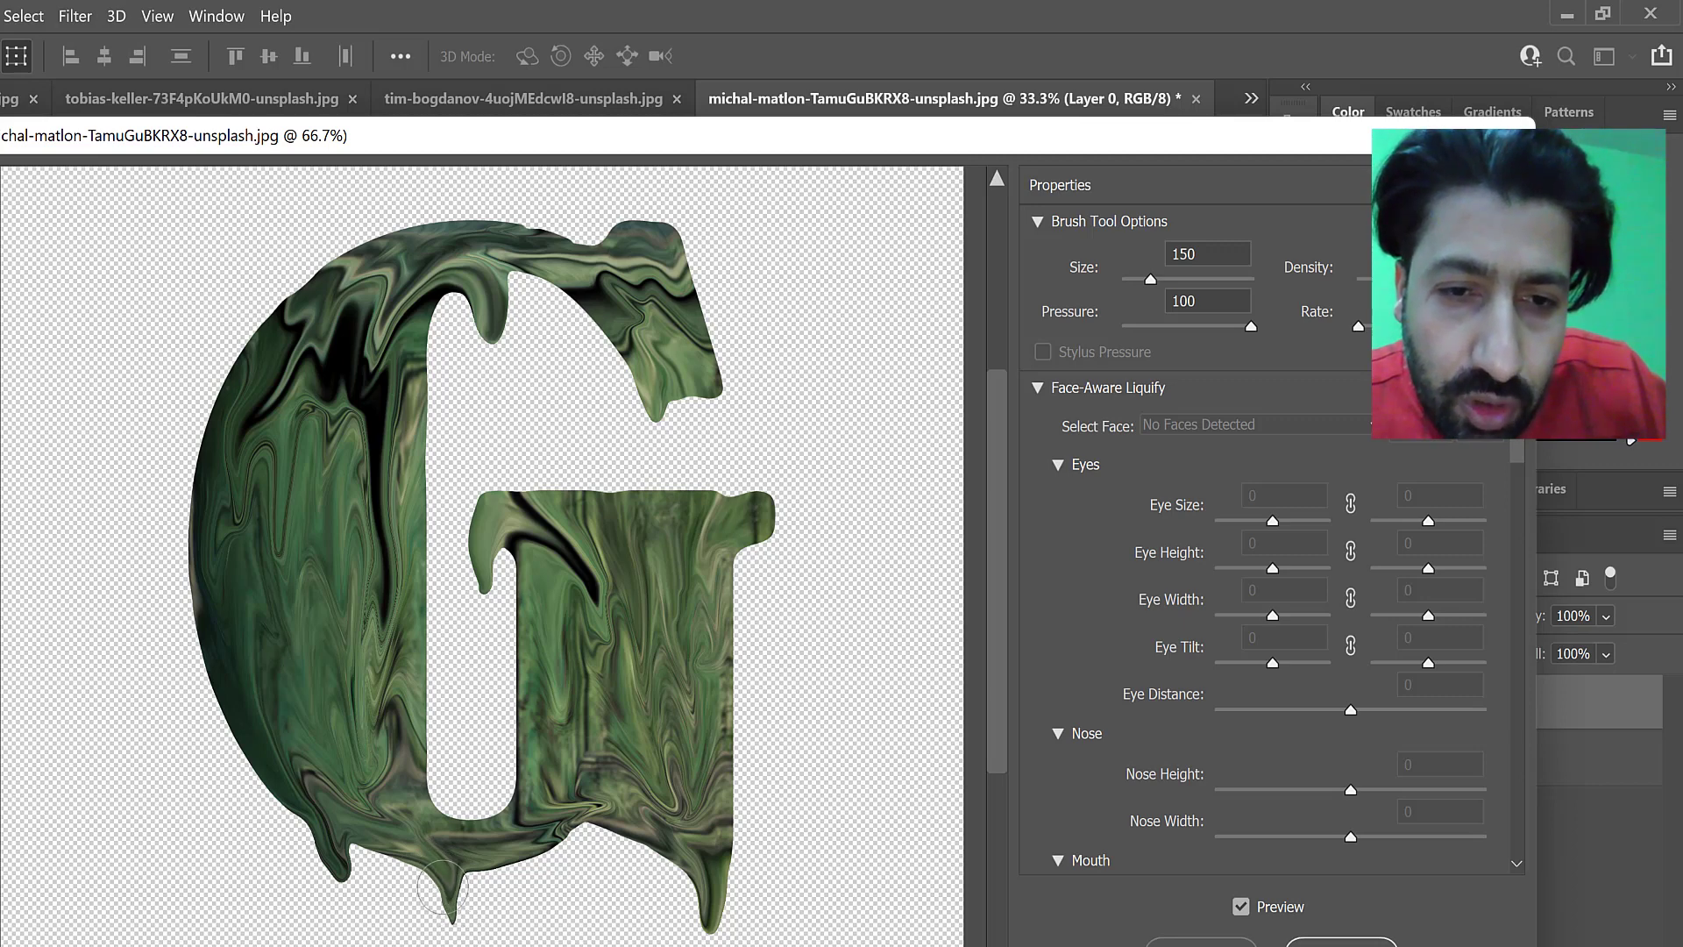
drag(443, 888, 446, 921)
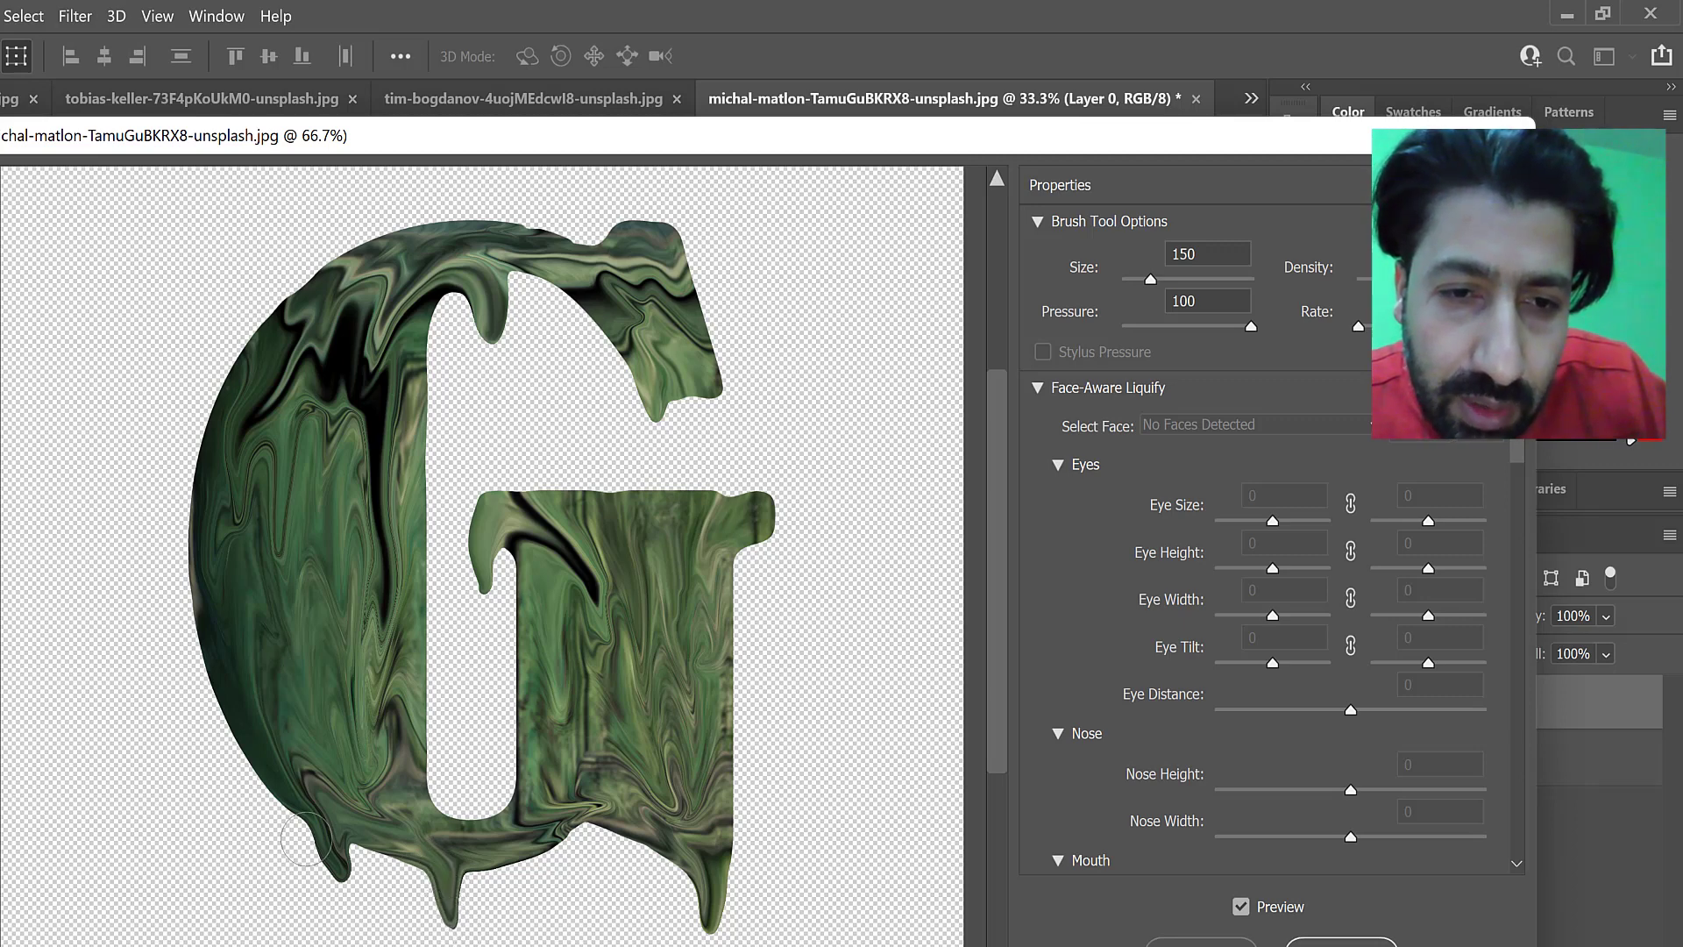
drag(326, 833, 334, 885)
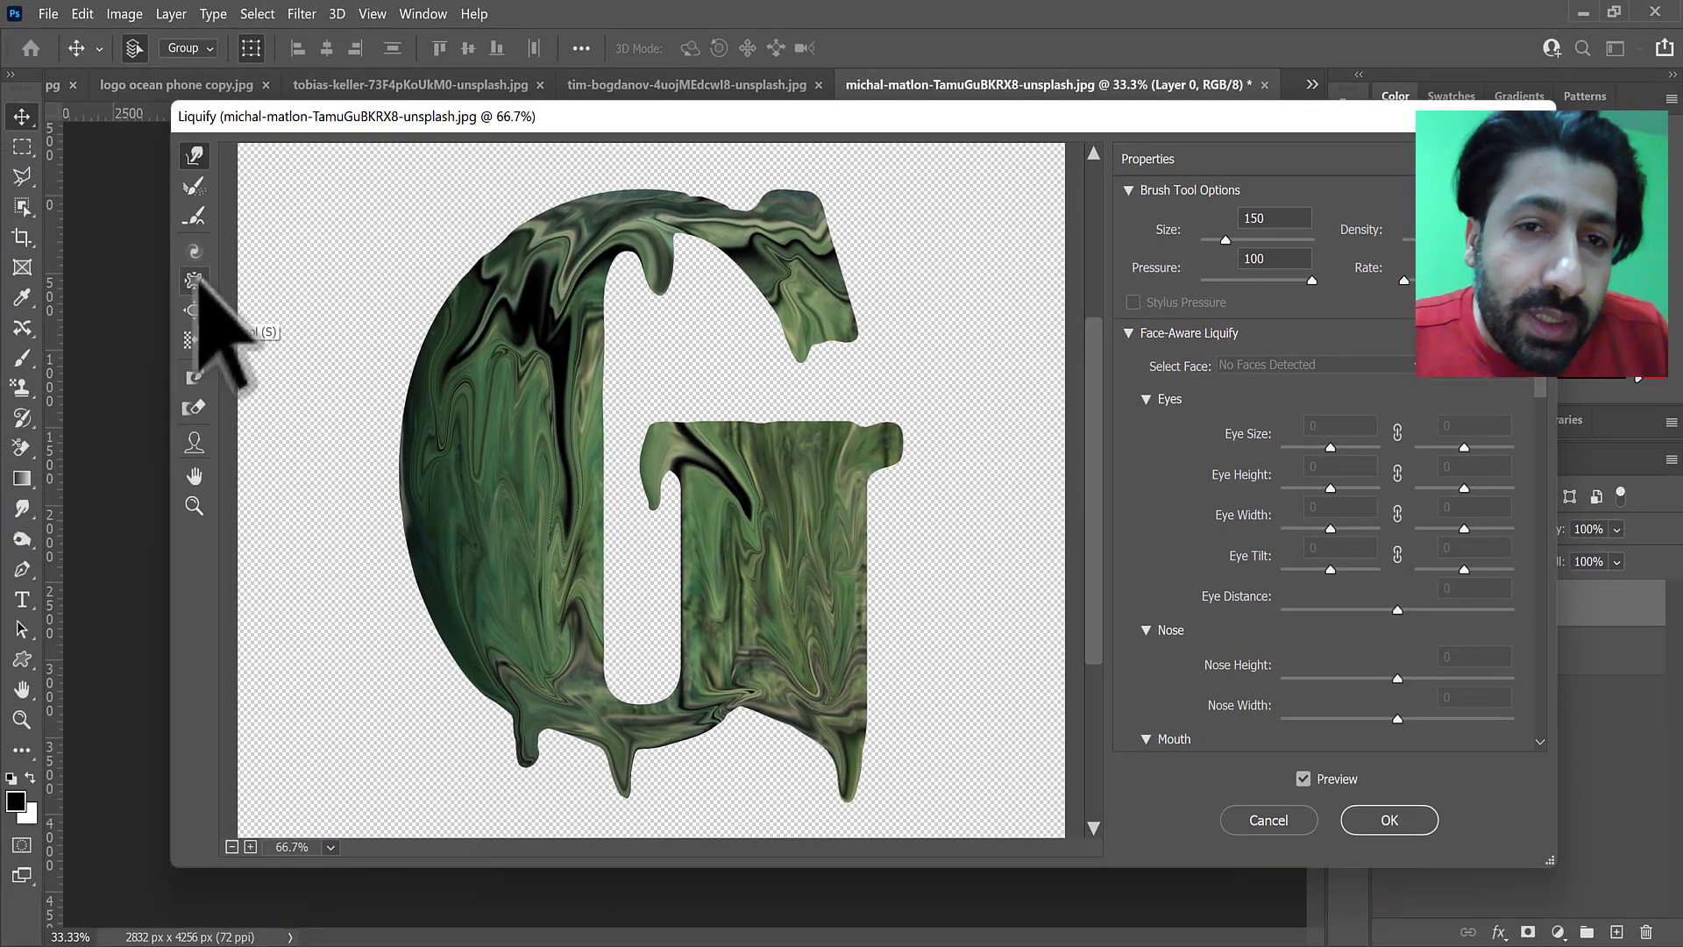
Narrow the necks of the top-arc, crossbar and bottom-curve drips with the Pucker tool at brush size 100, trying the Bloat tool in between
click(197, 280)
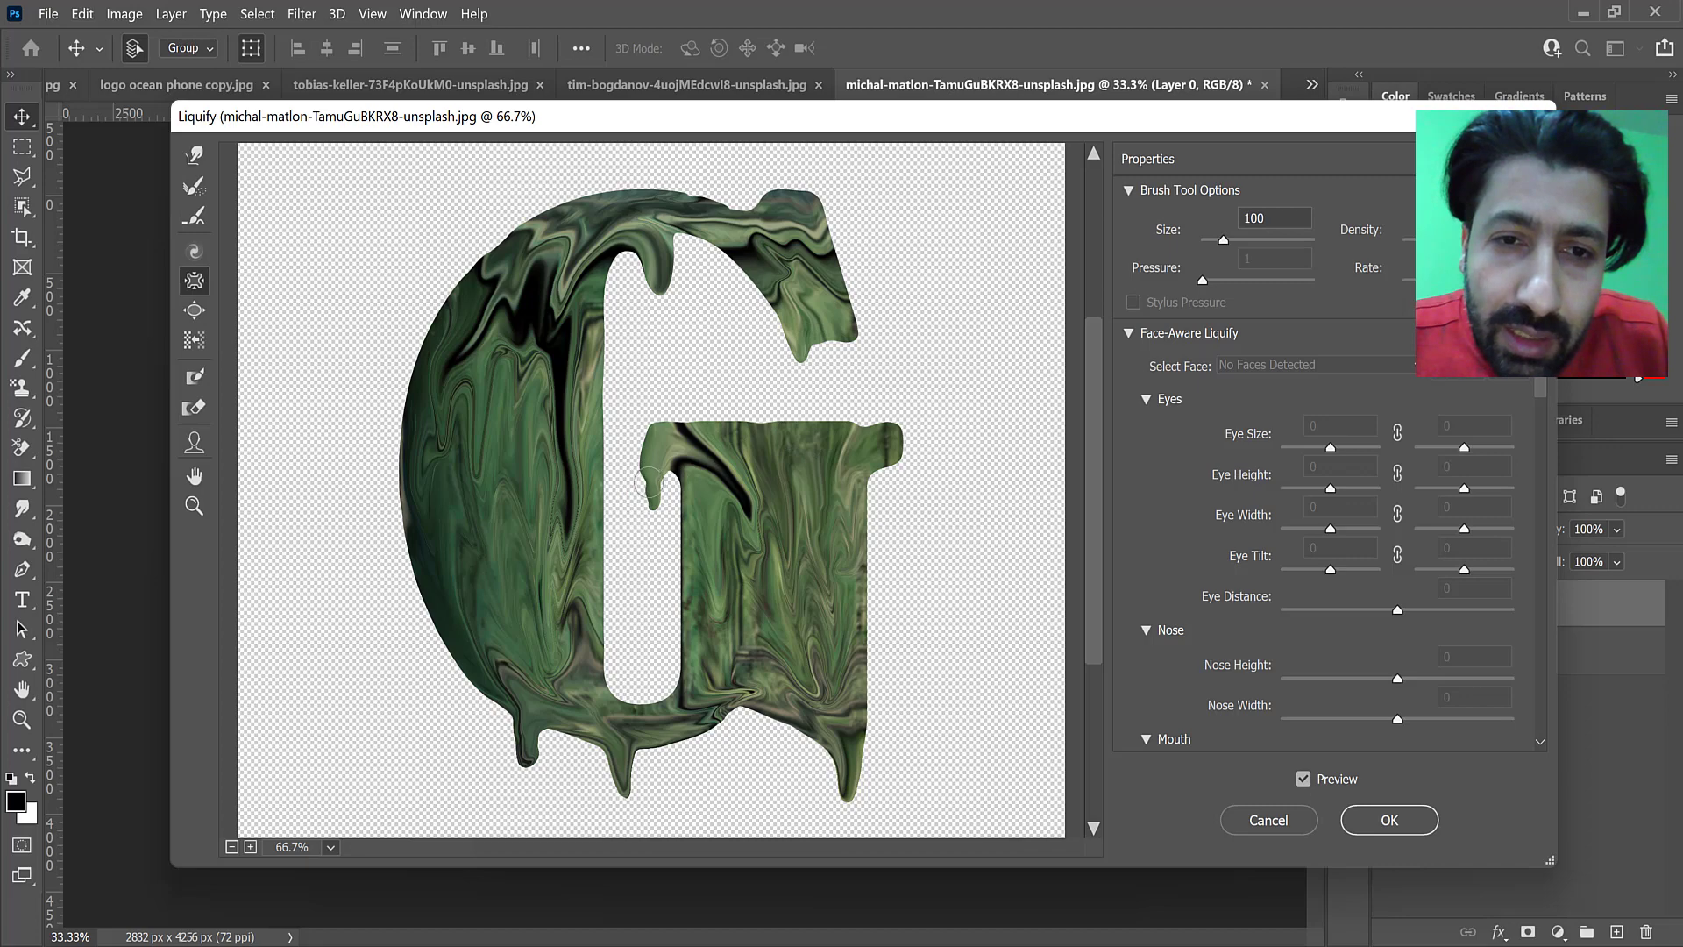
click(195, 311)
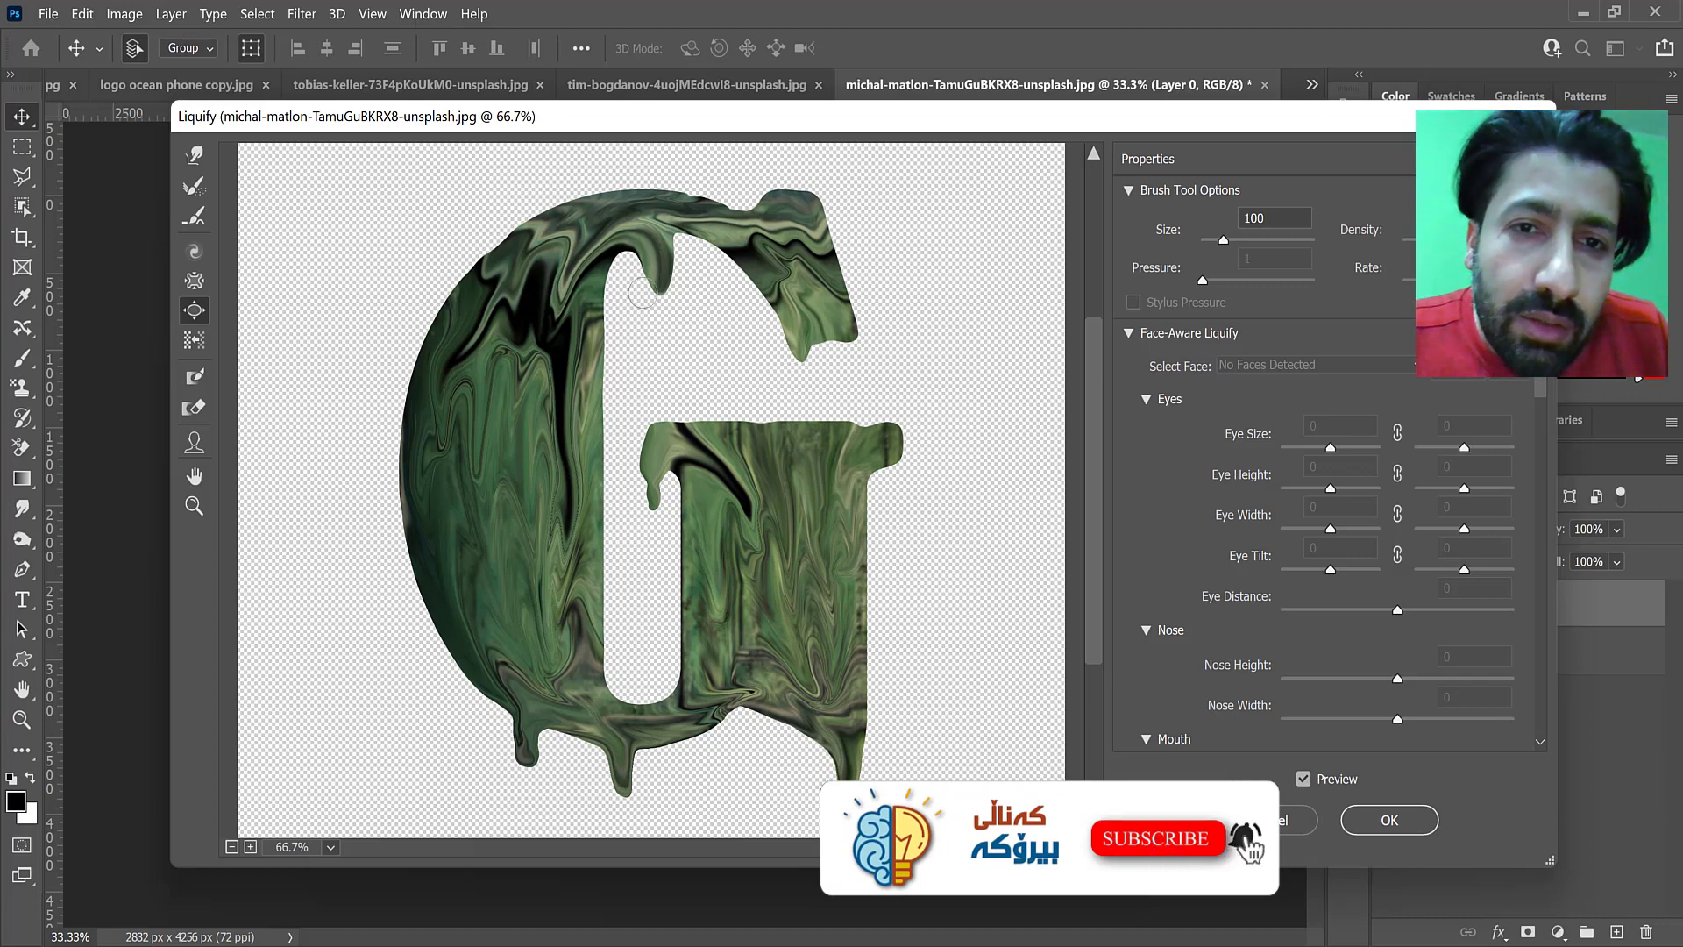
click(194, 280)
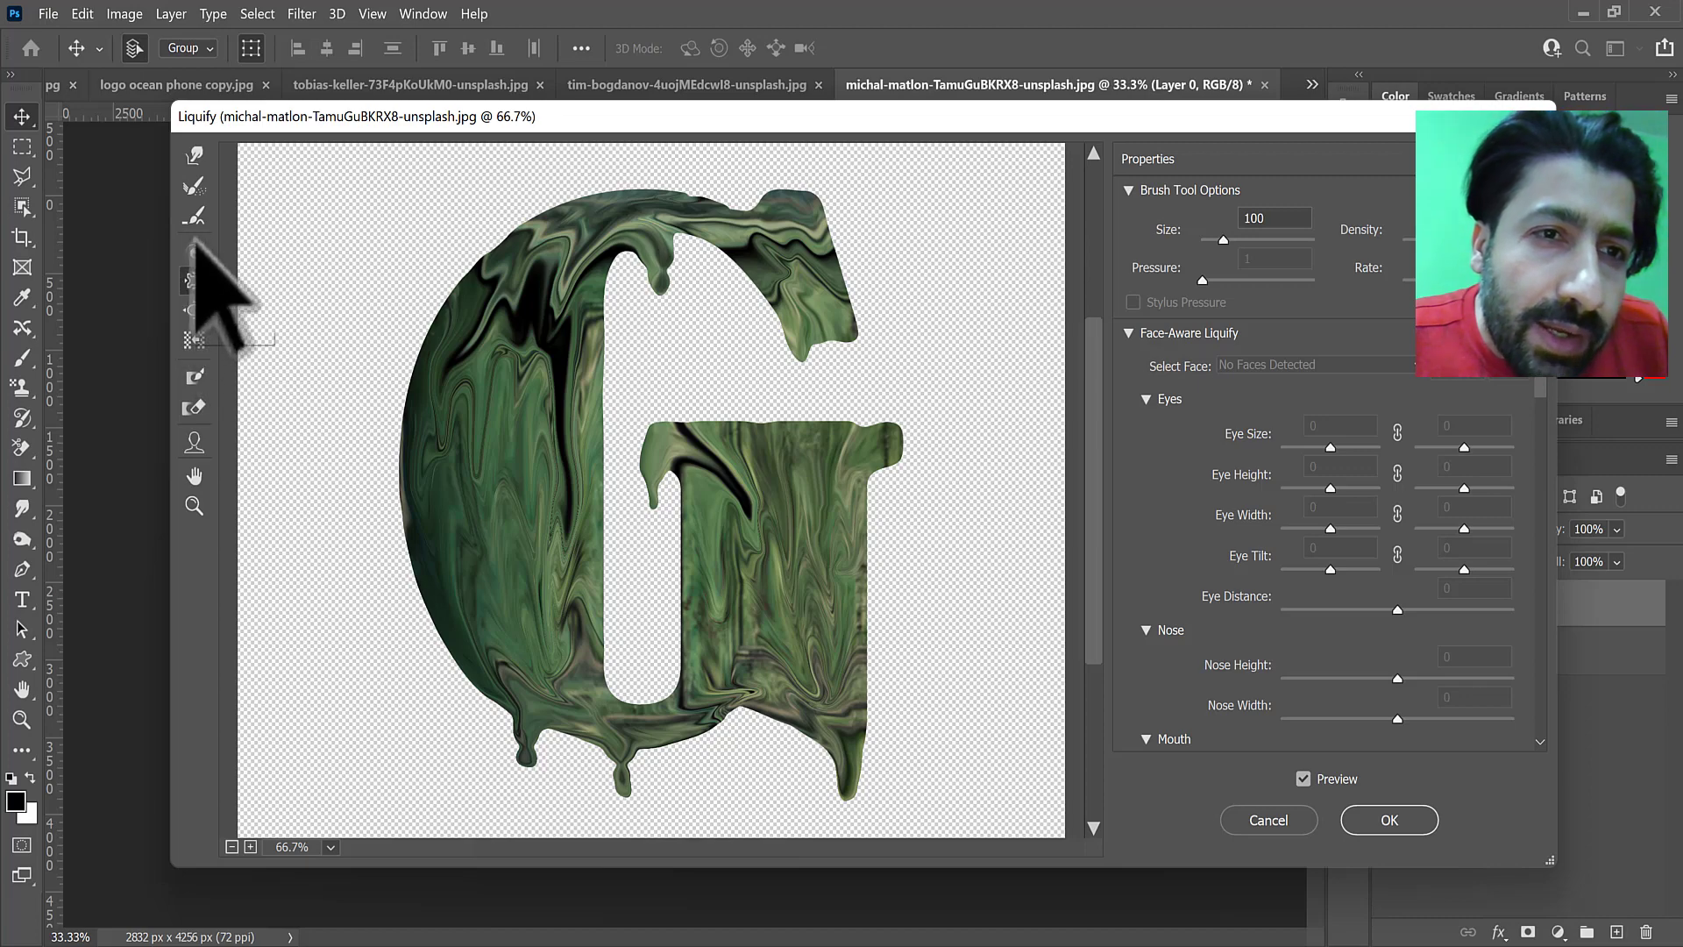
Refine the ends of the three bottom drips with the Forward Warp tool at brush size 150 and apply the Liquify filter
click(194, 155)
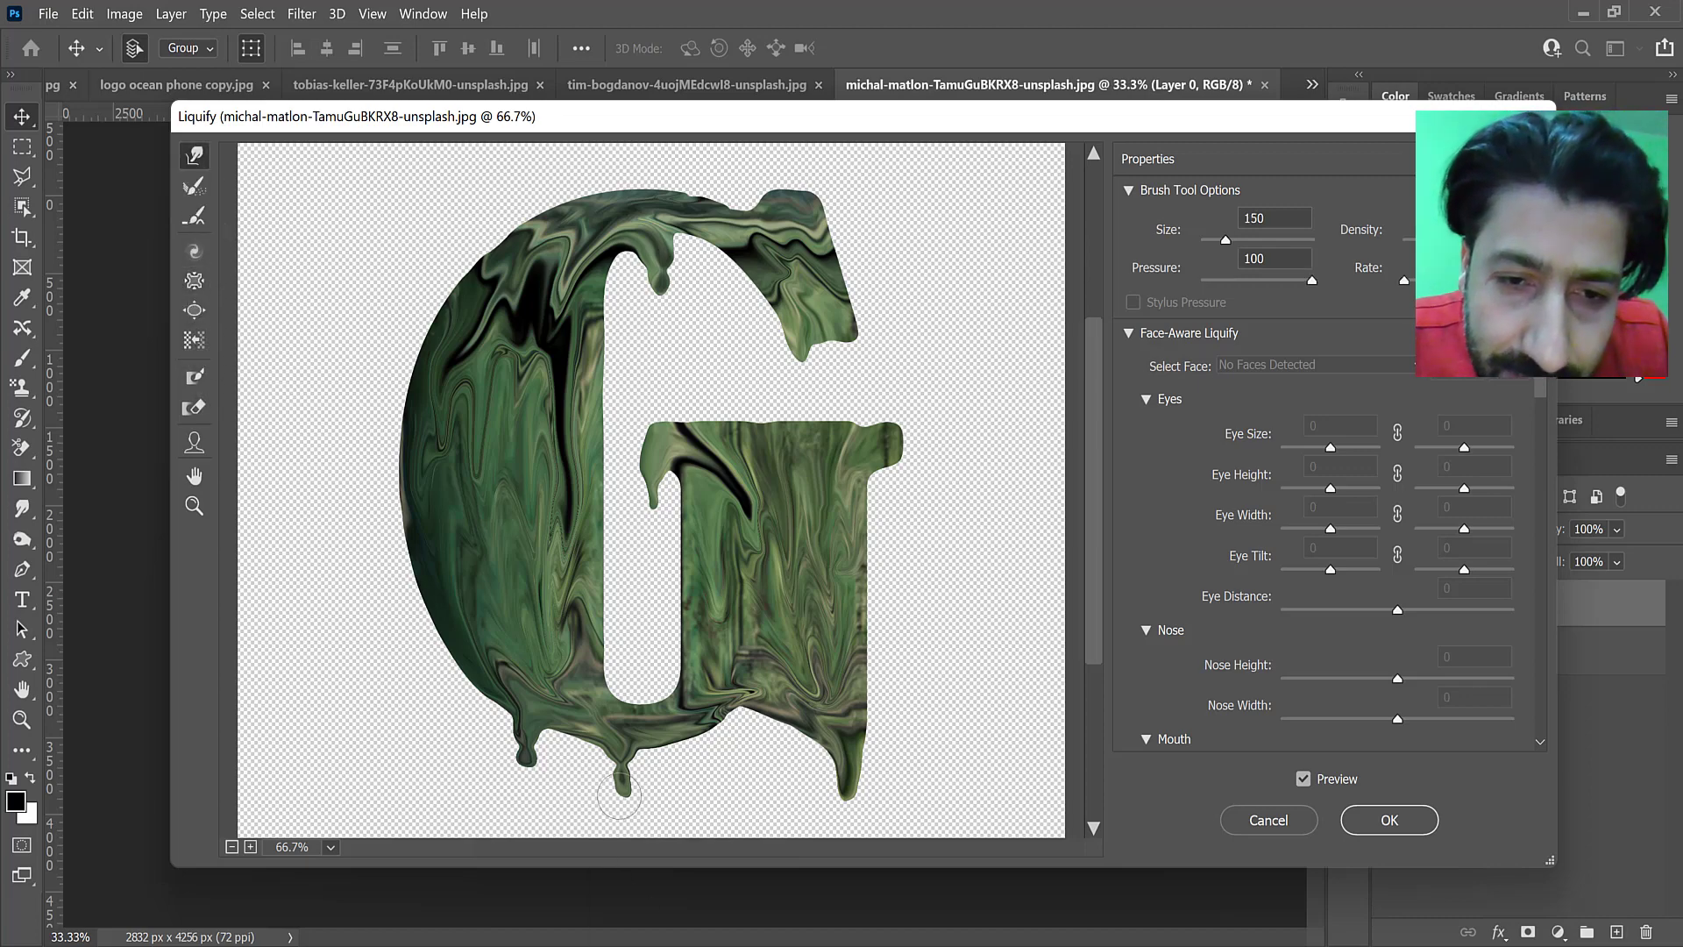
mouse_move(619, 796)
mouse_down()
mouse_move(623, 812)
mouse_move(615, 781)
mouse_up()
drag(523, 755, 521, 773)
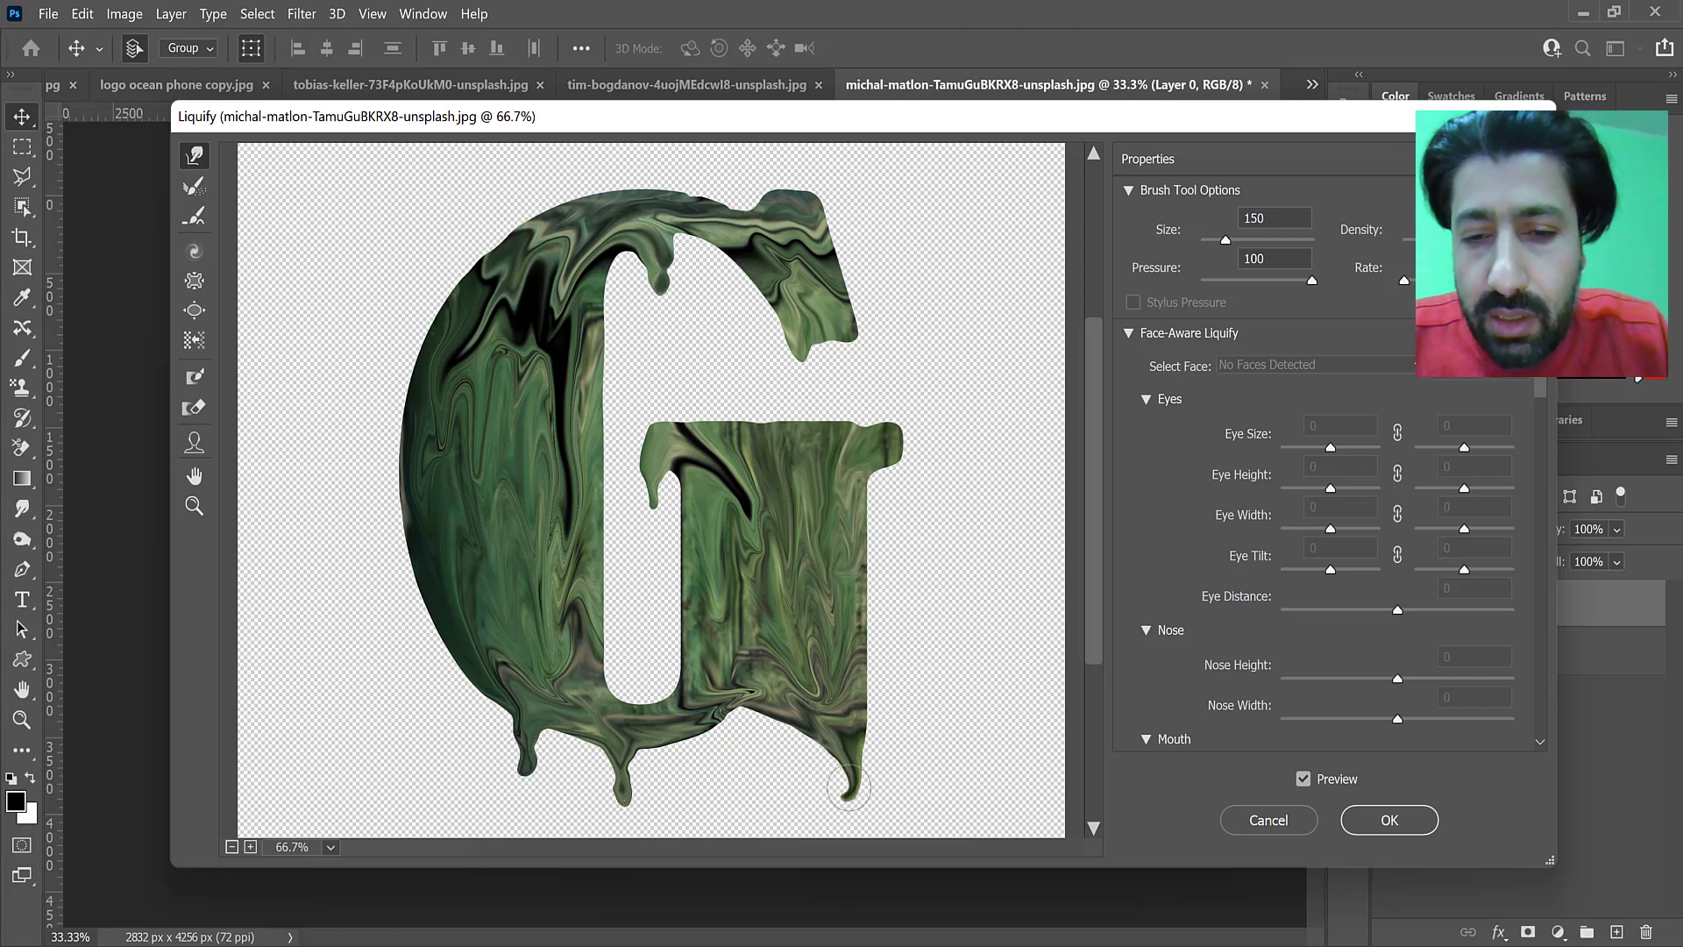
mouse_move(848, 789)
mouse_down()
mouse_move(833, 787)
mouse_move(845, 780)
mouse_up()
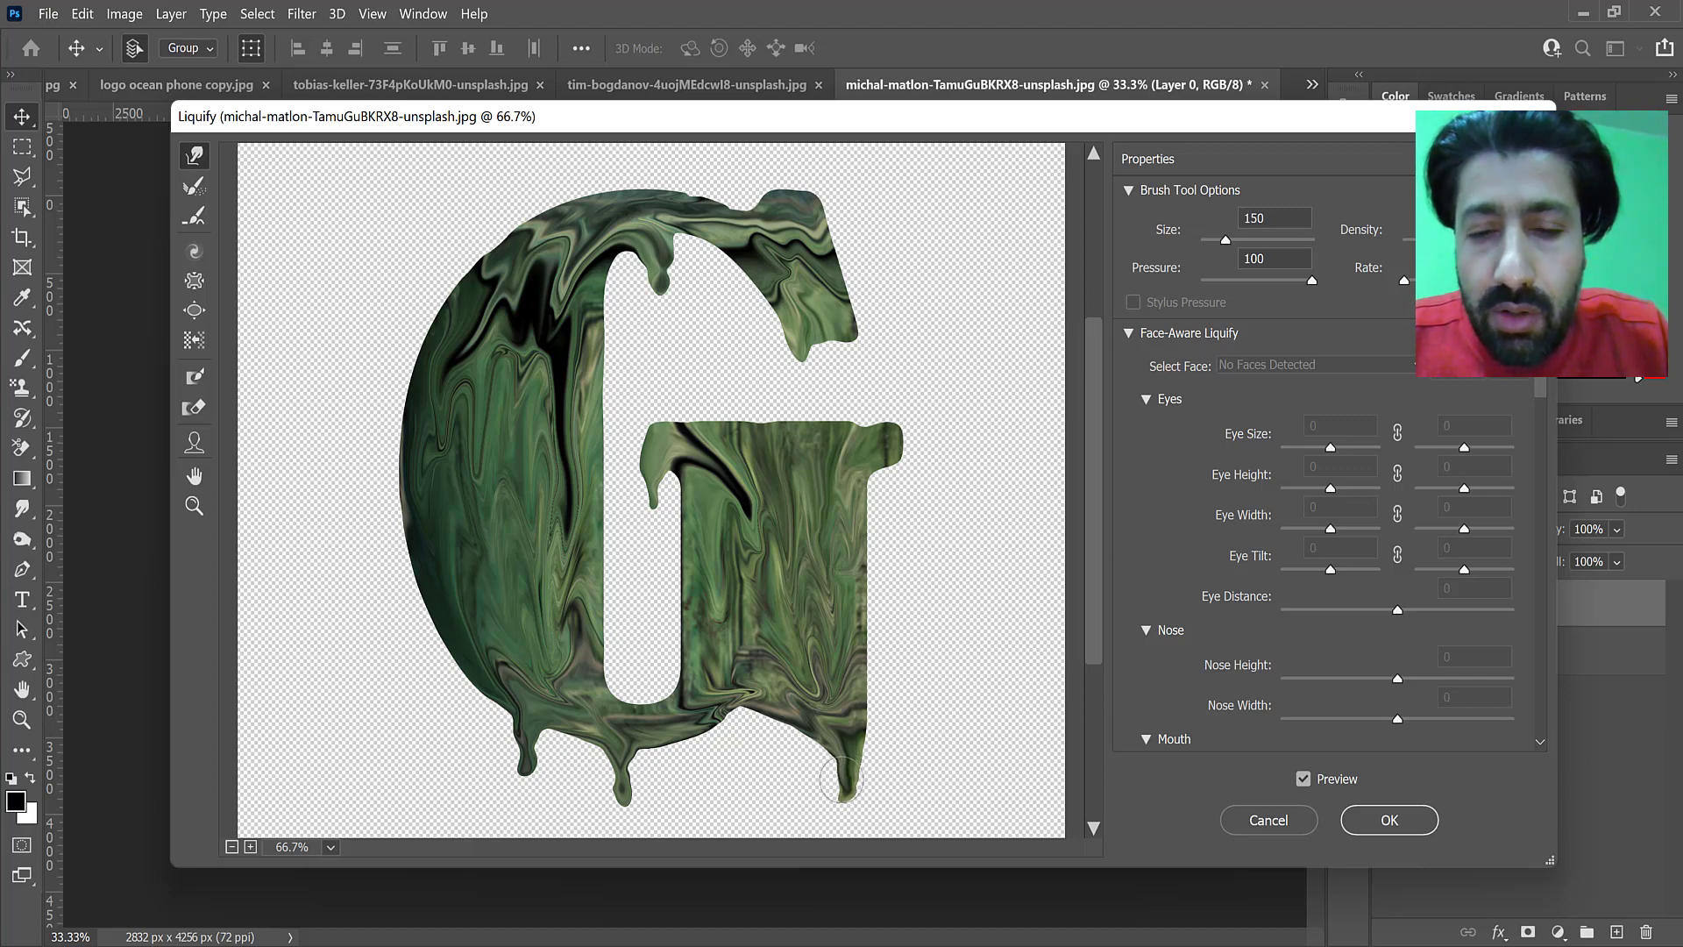
click(1390, 819)
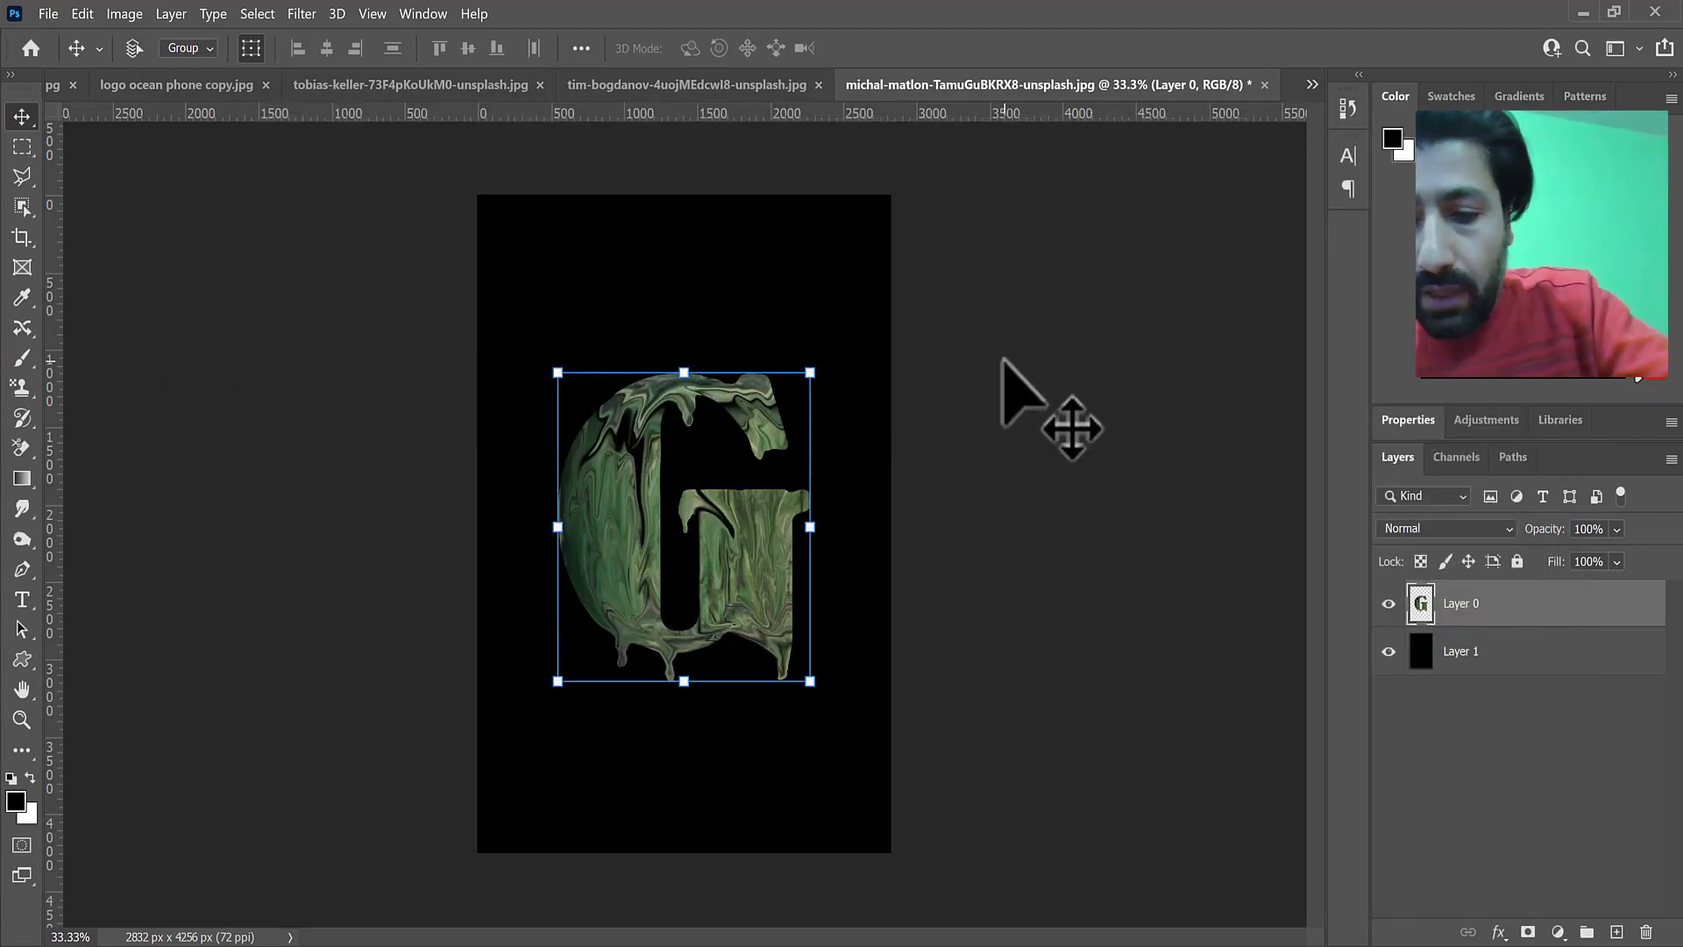
Select a small elliptical patch of texture in the G's lower-left curve and copy it to a new layer
key(ctrl+plus)
key(ctrl+plus)
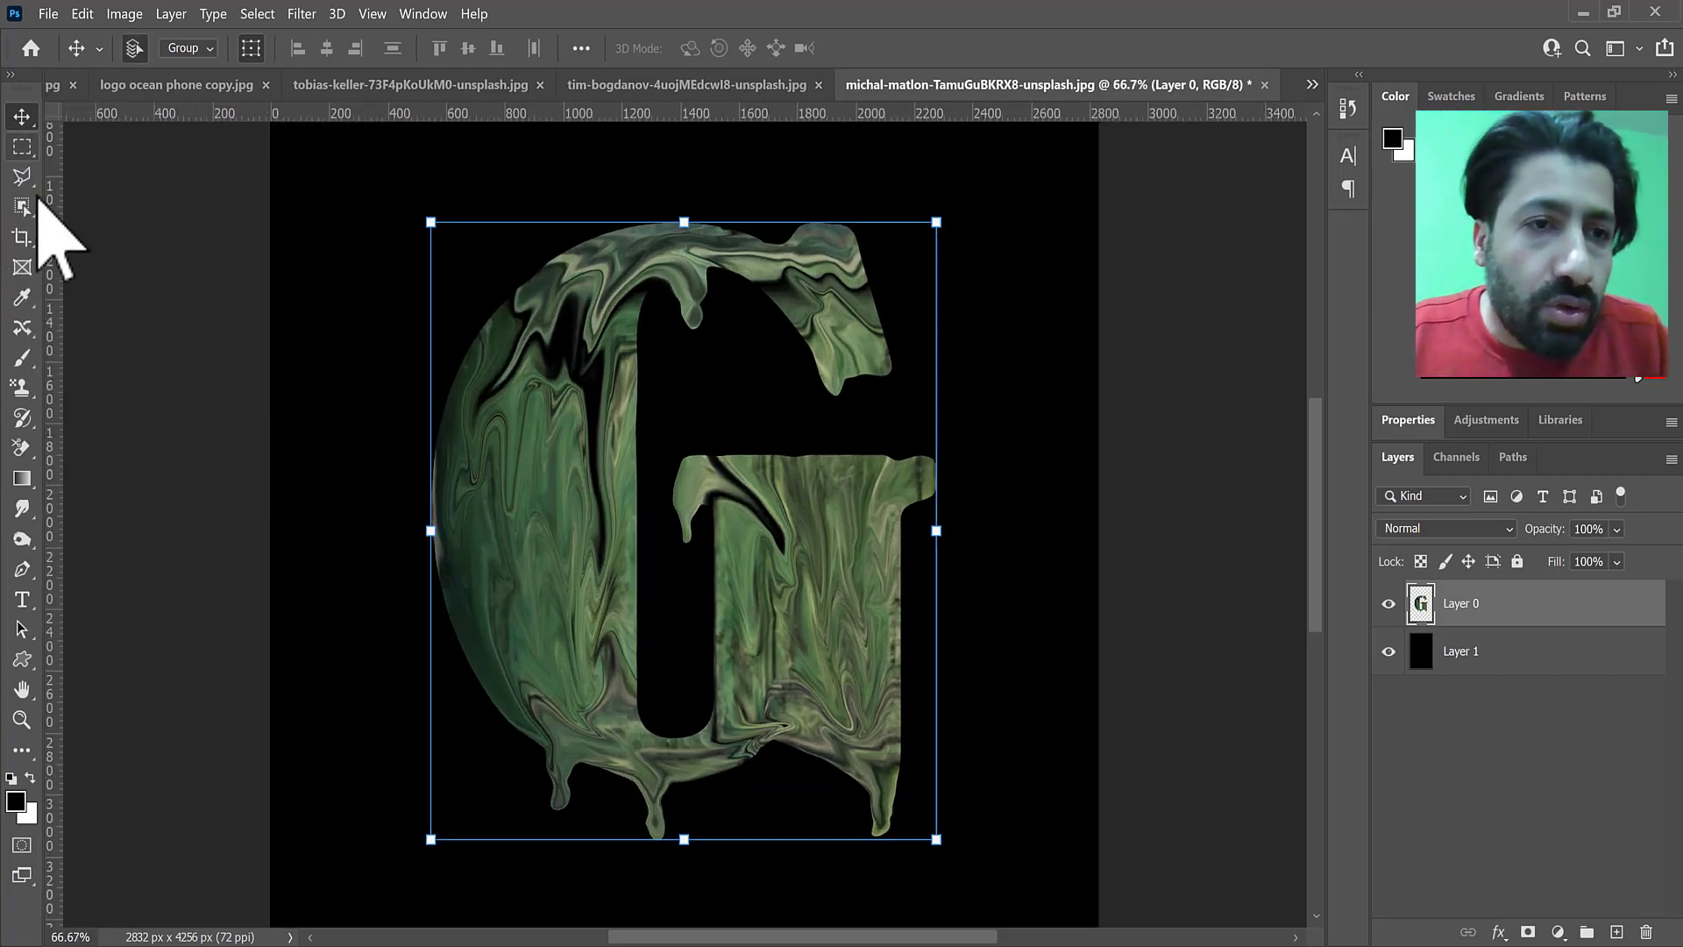
click(24, 147)
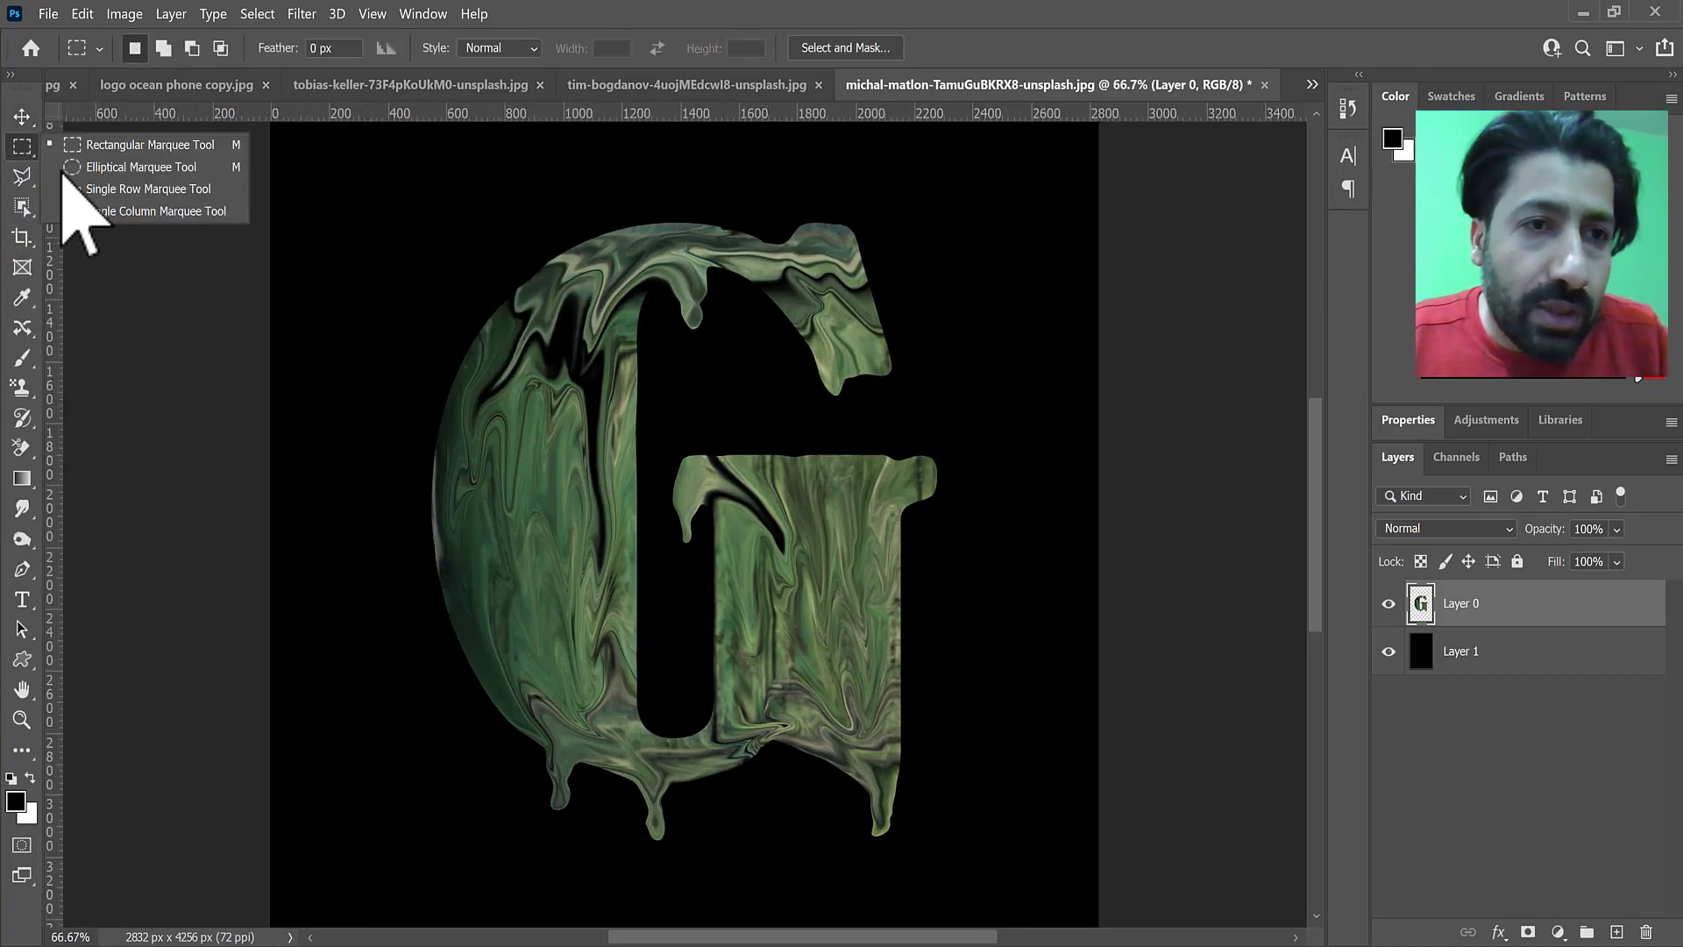
click(71, 168)
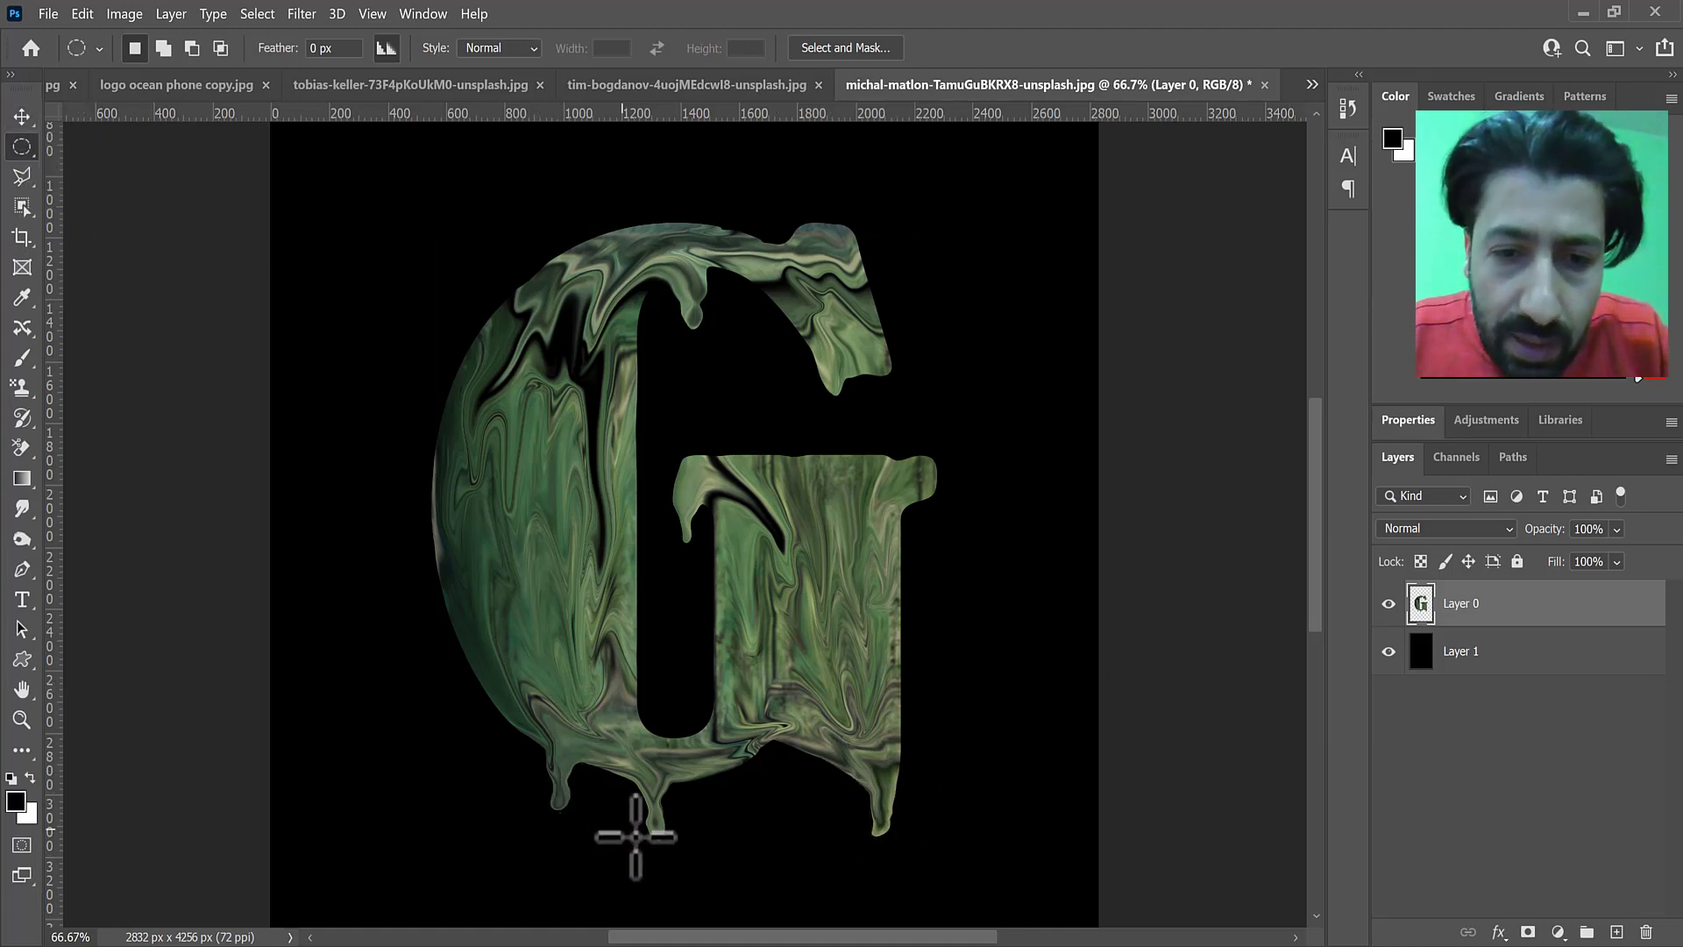
drag(606, 791, 580, 709)
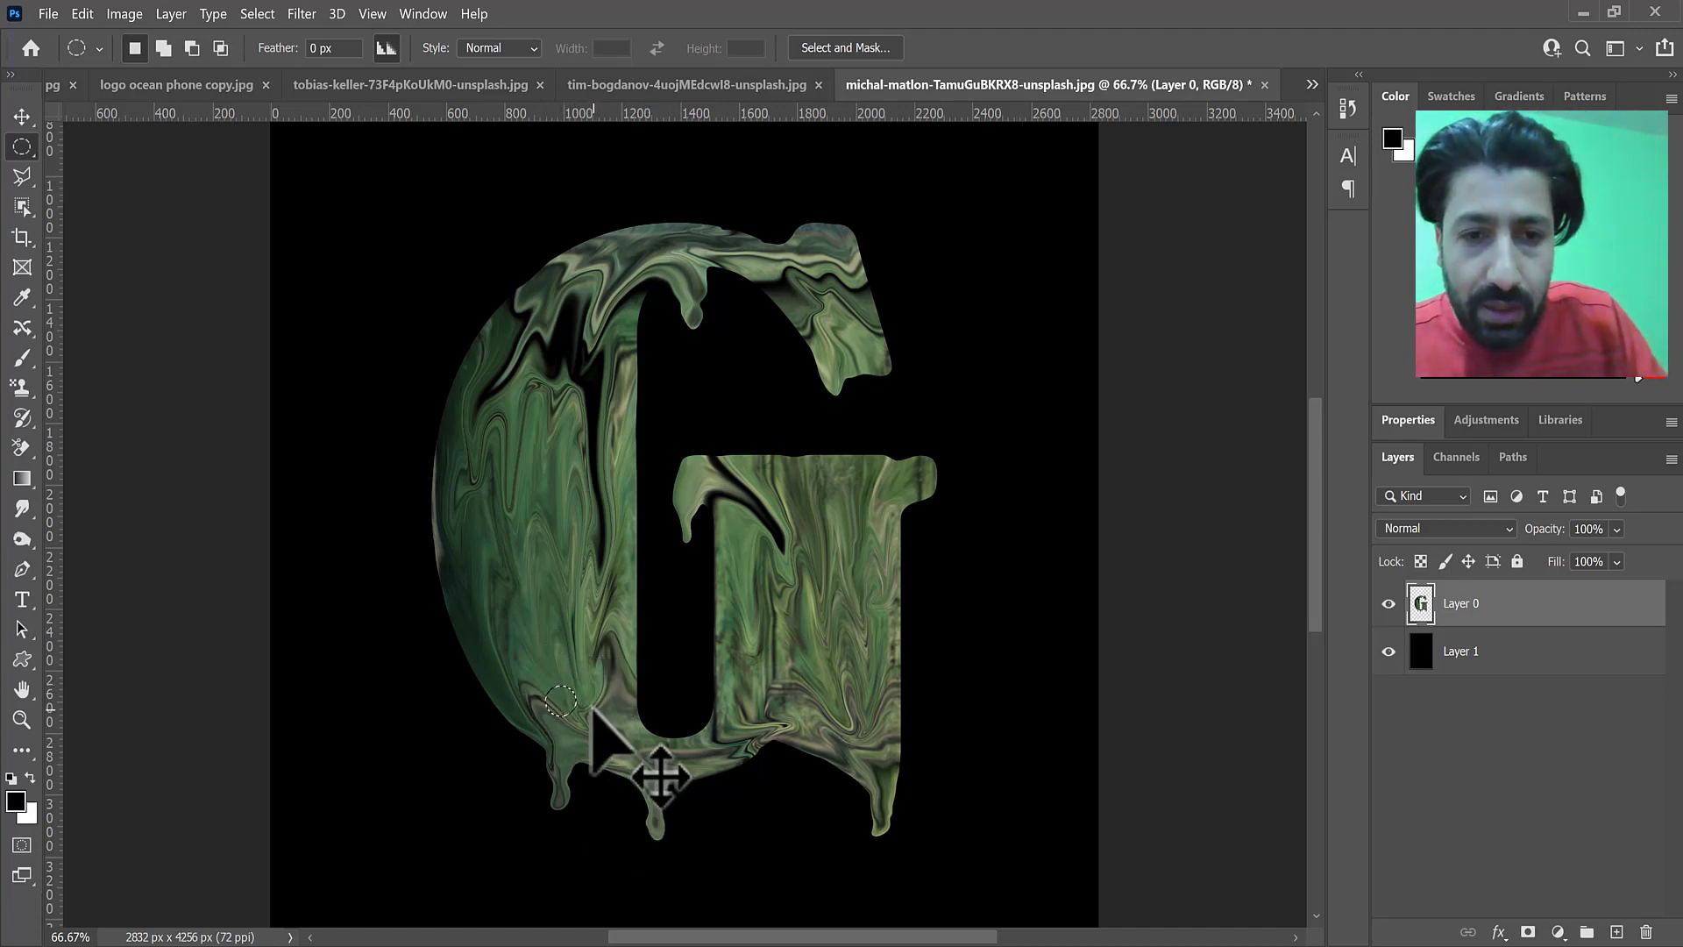
key(ctrl+j)
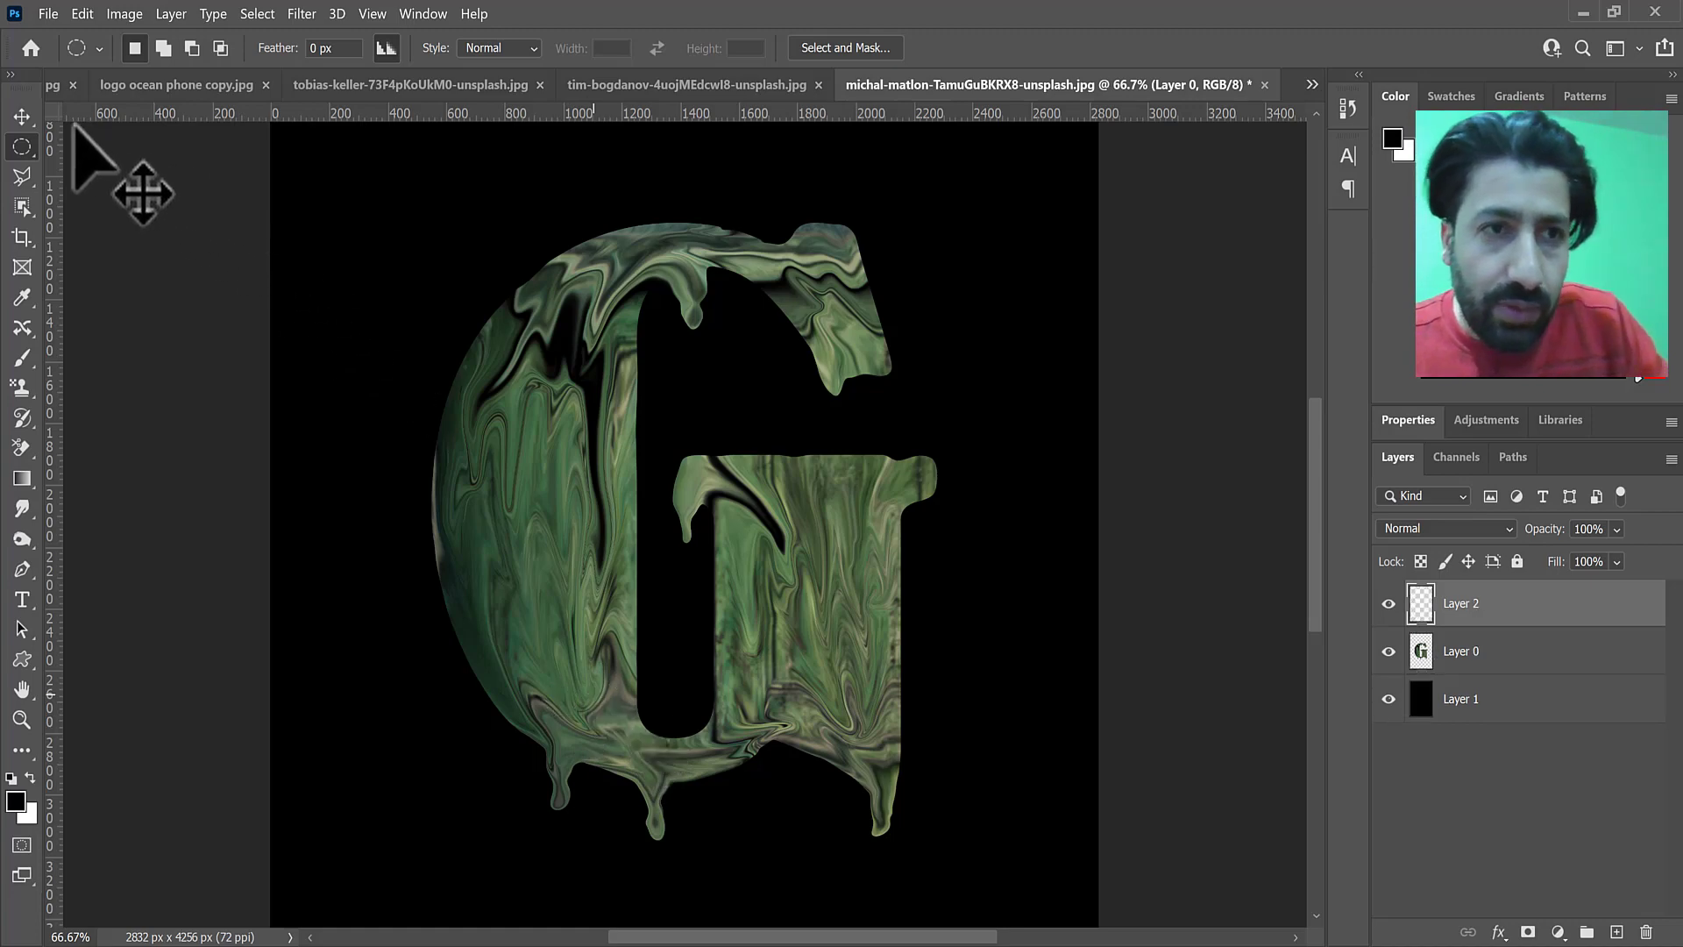
Move the copied patch just below the top arc's inner drip as a falling drop and narrow it to about 75% width
click(22, 116)
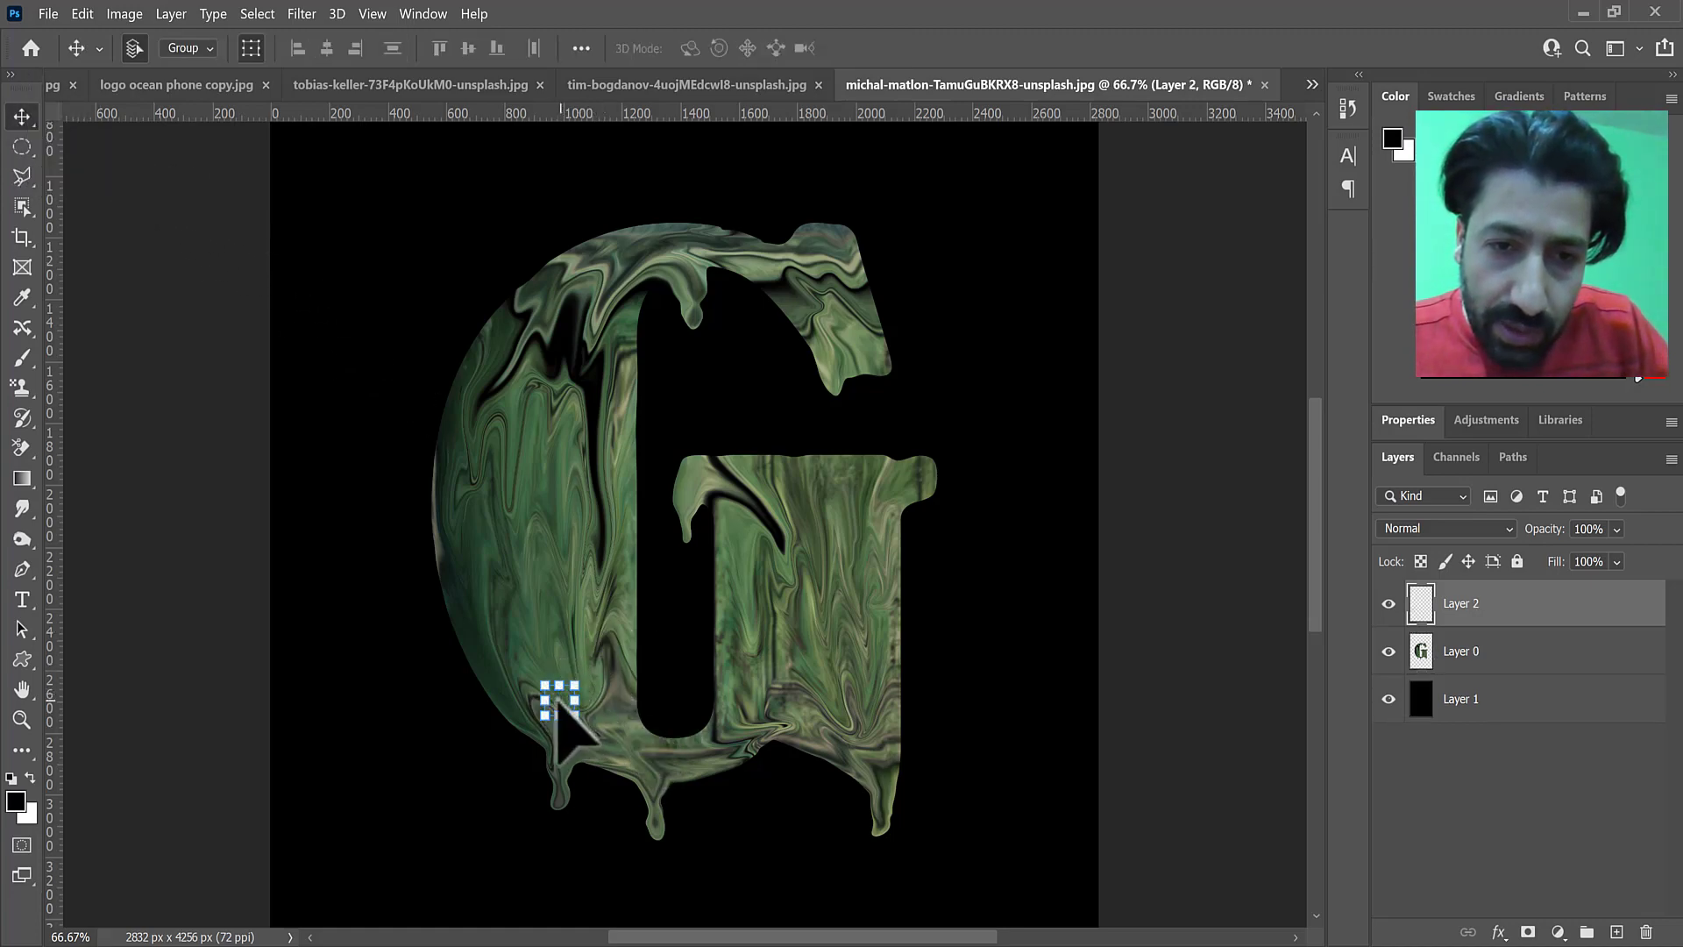
drag(559, 701, 696, 365)
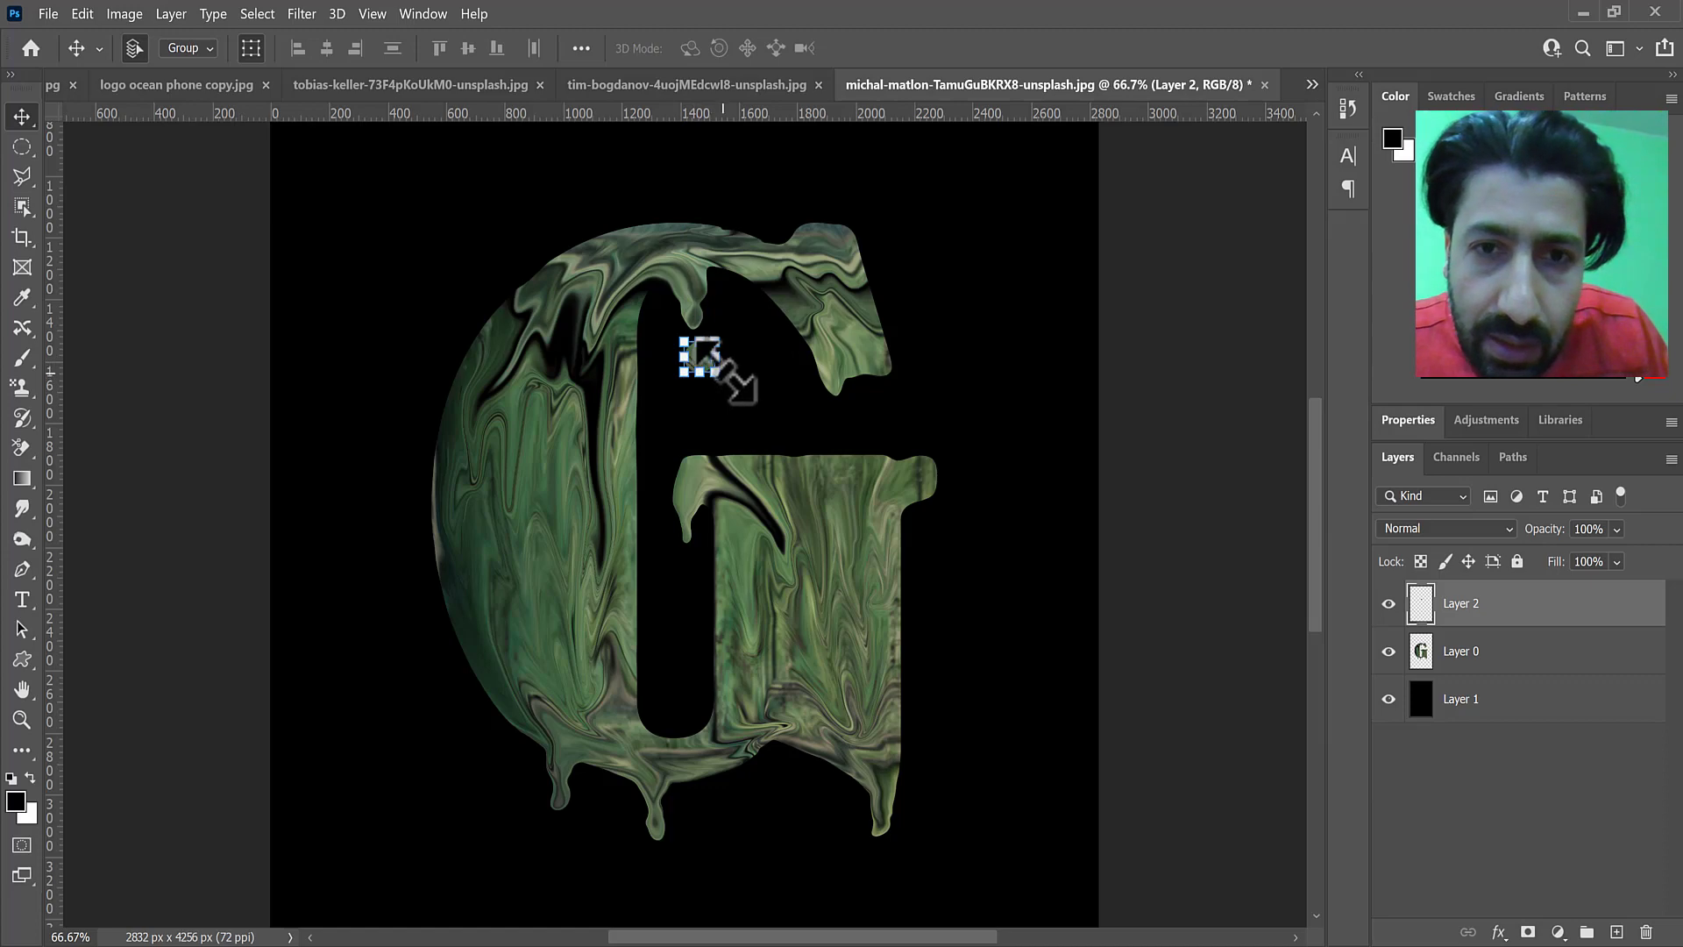
drag(714, 357, 708, 358)
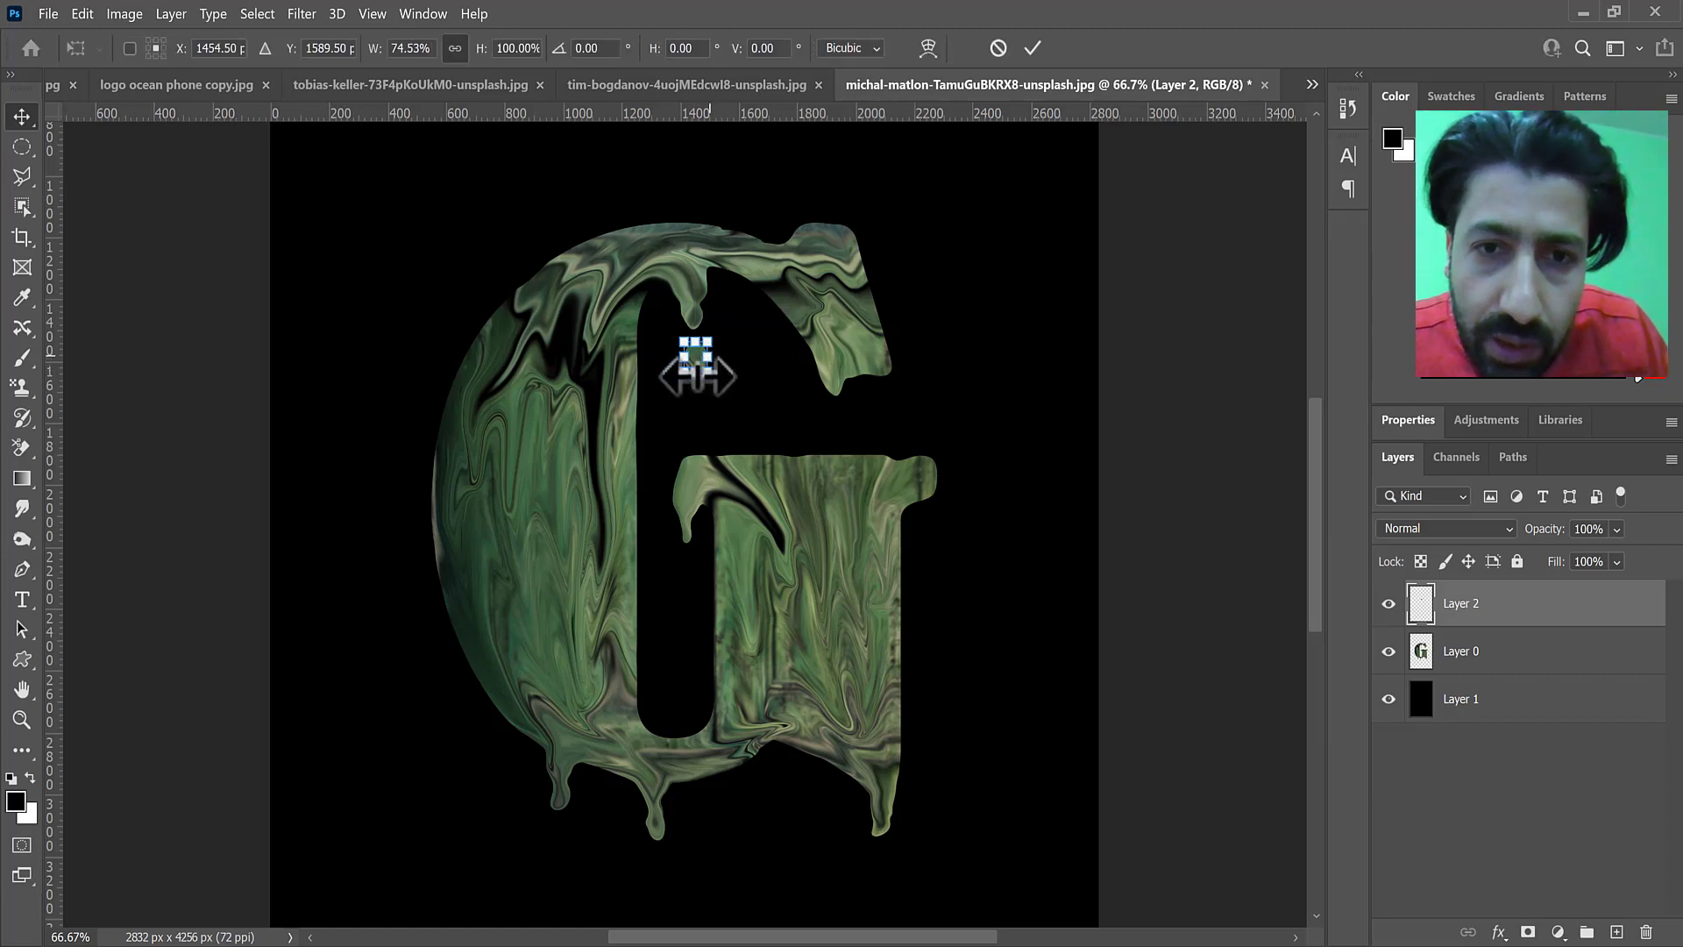
click(24, 117)
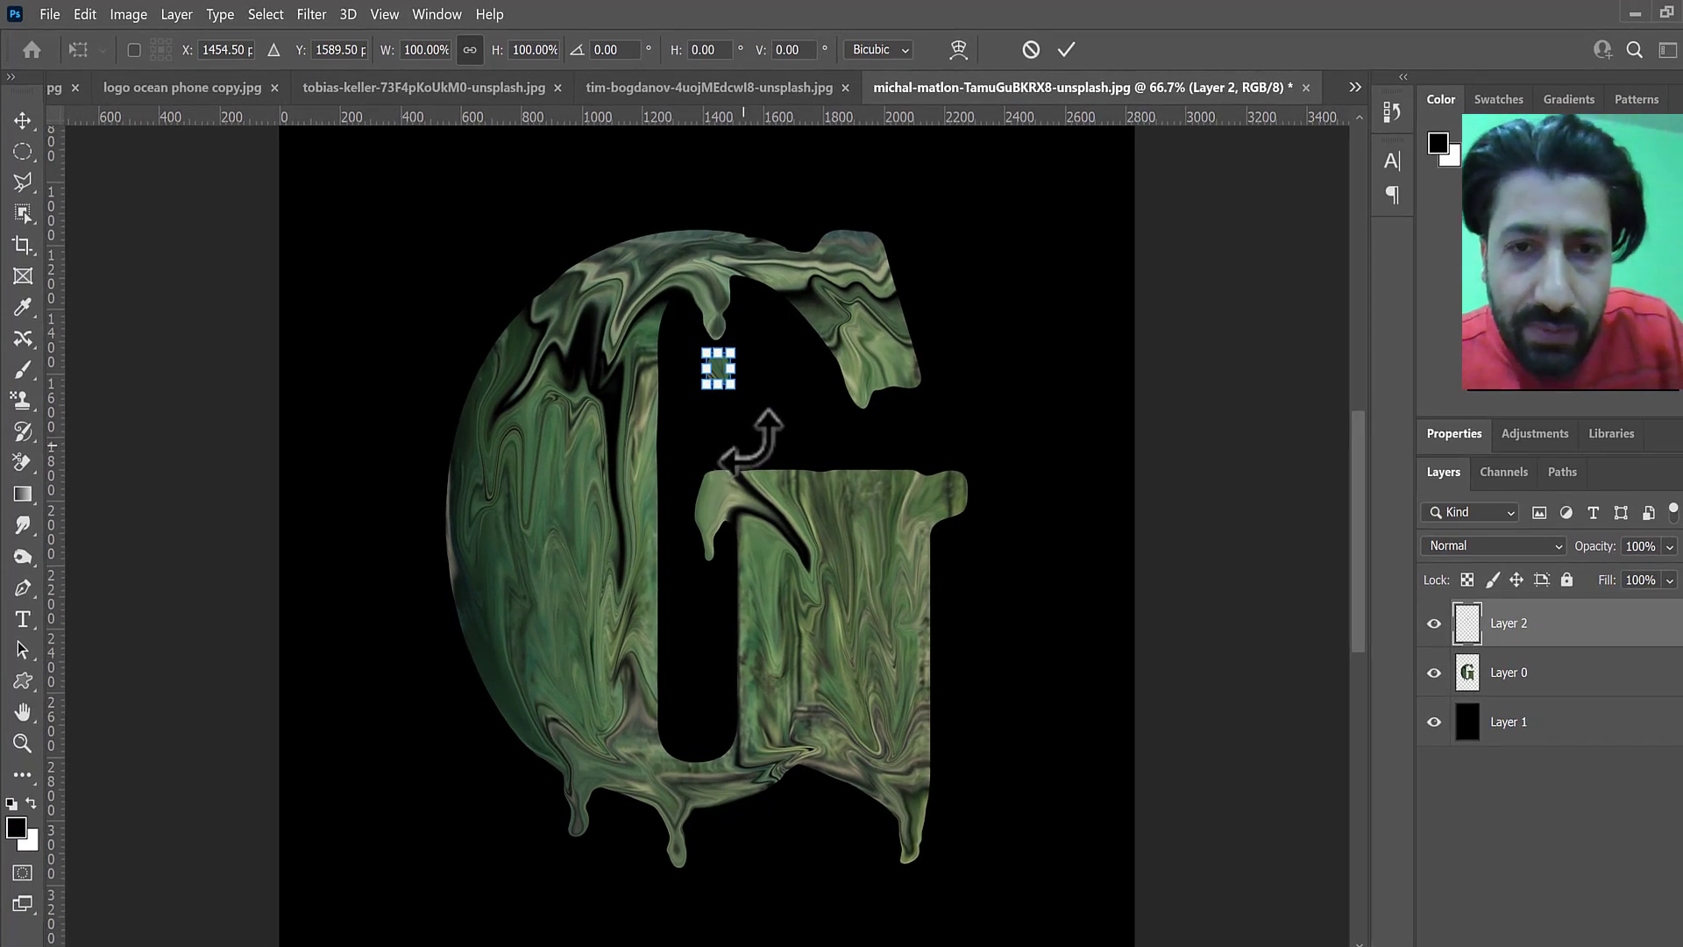
click(24, 120)
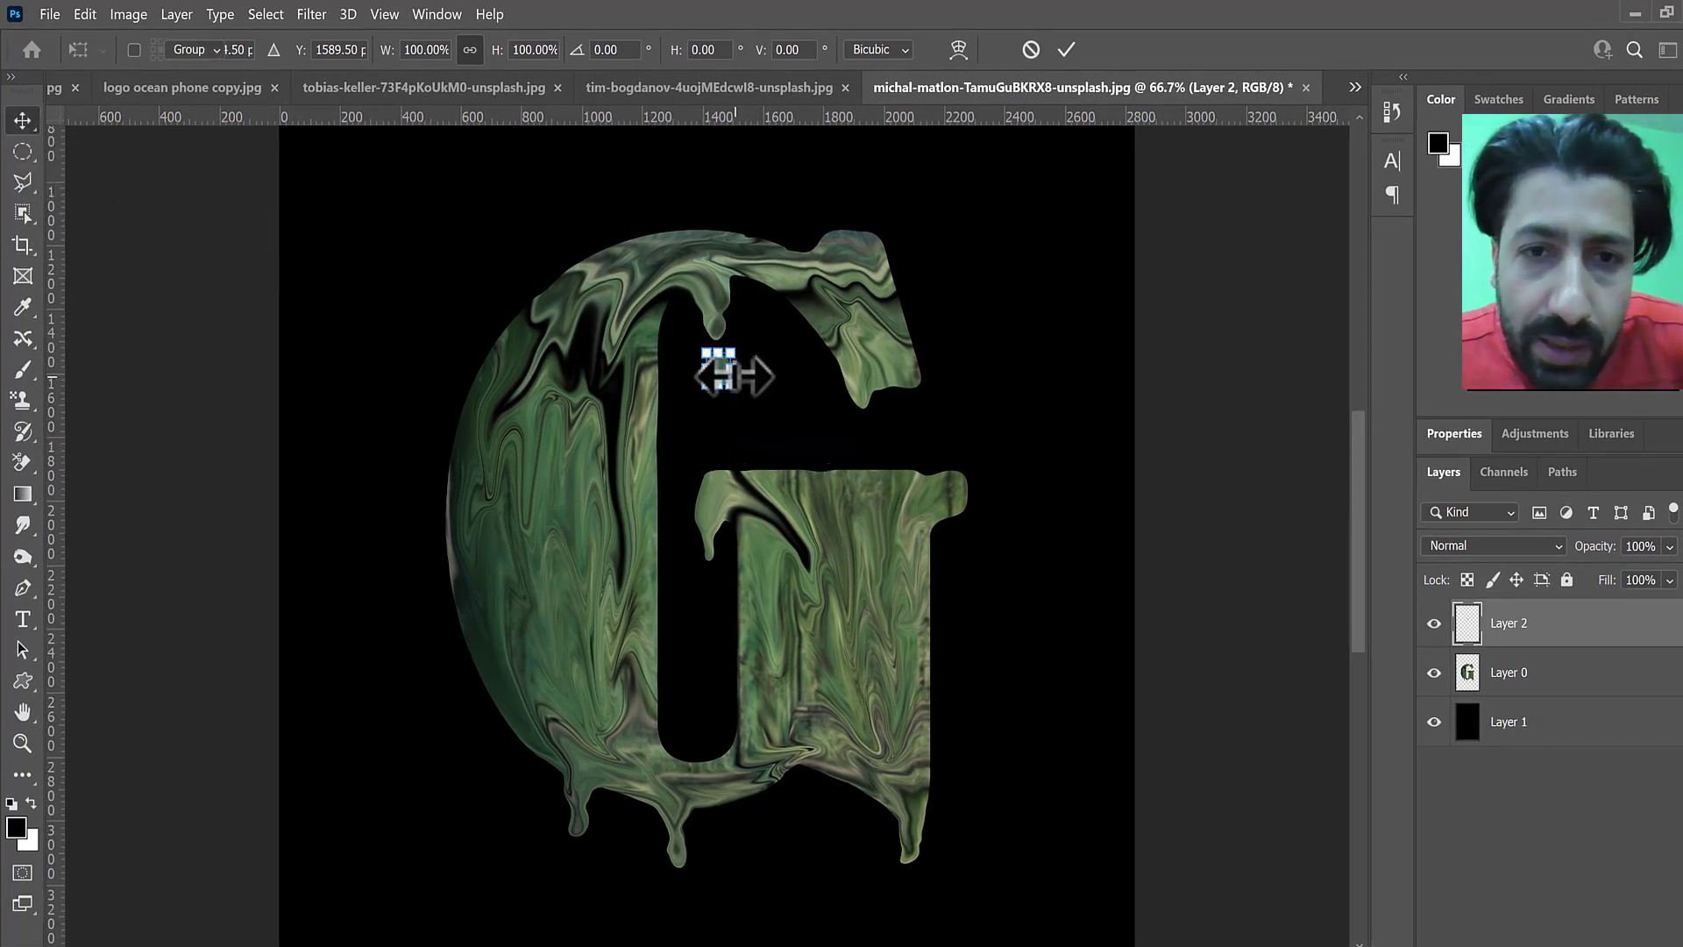
key(Return)
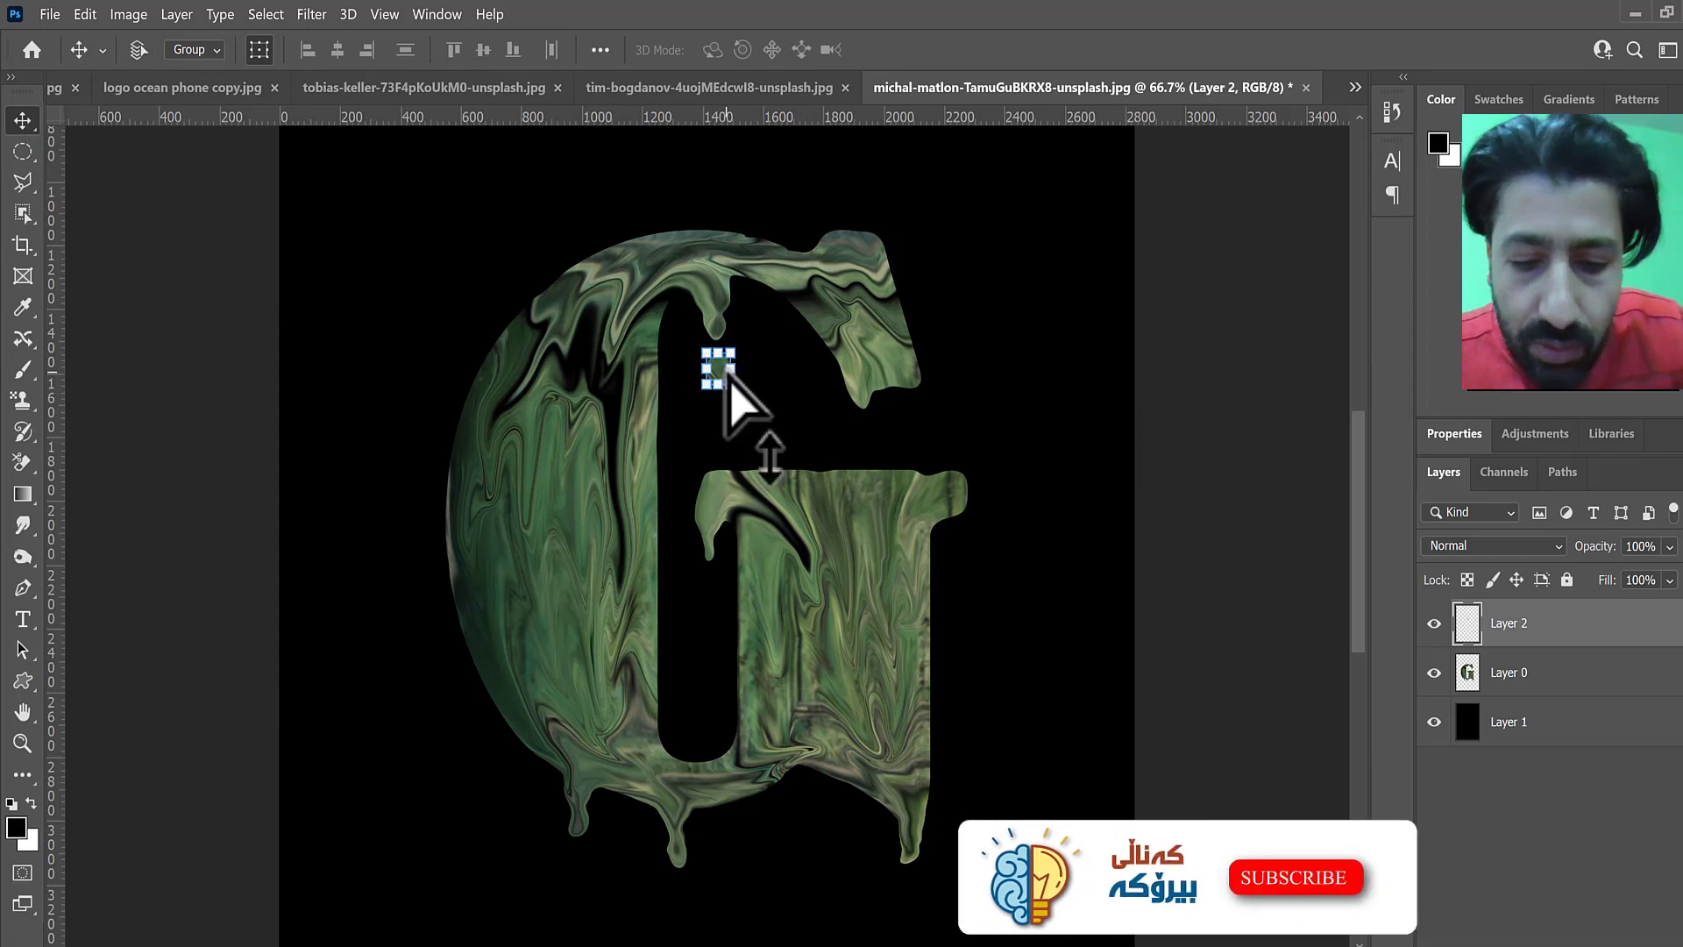
Duplicate the drop onto a new layer at the end of the crossbar's left drip
key(ctrl+v)
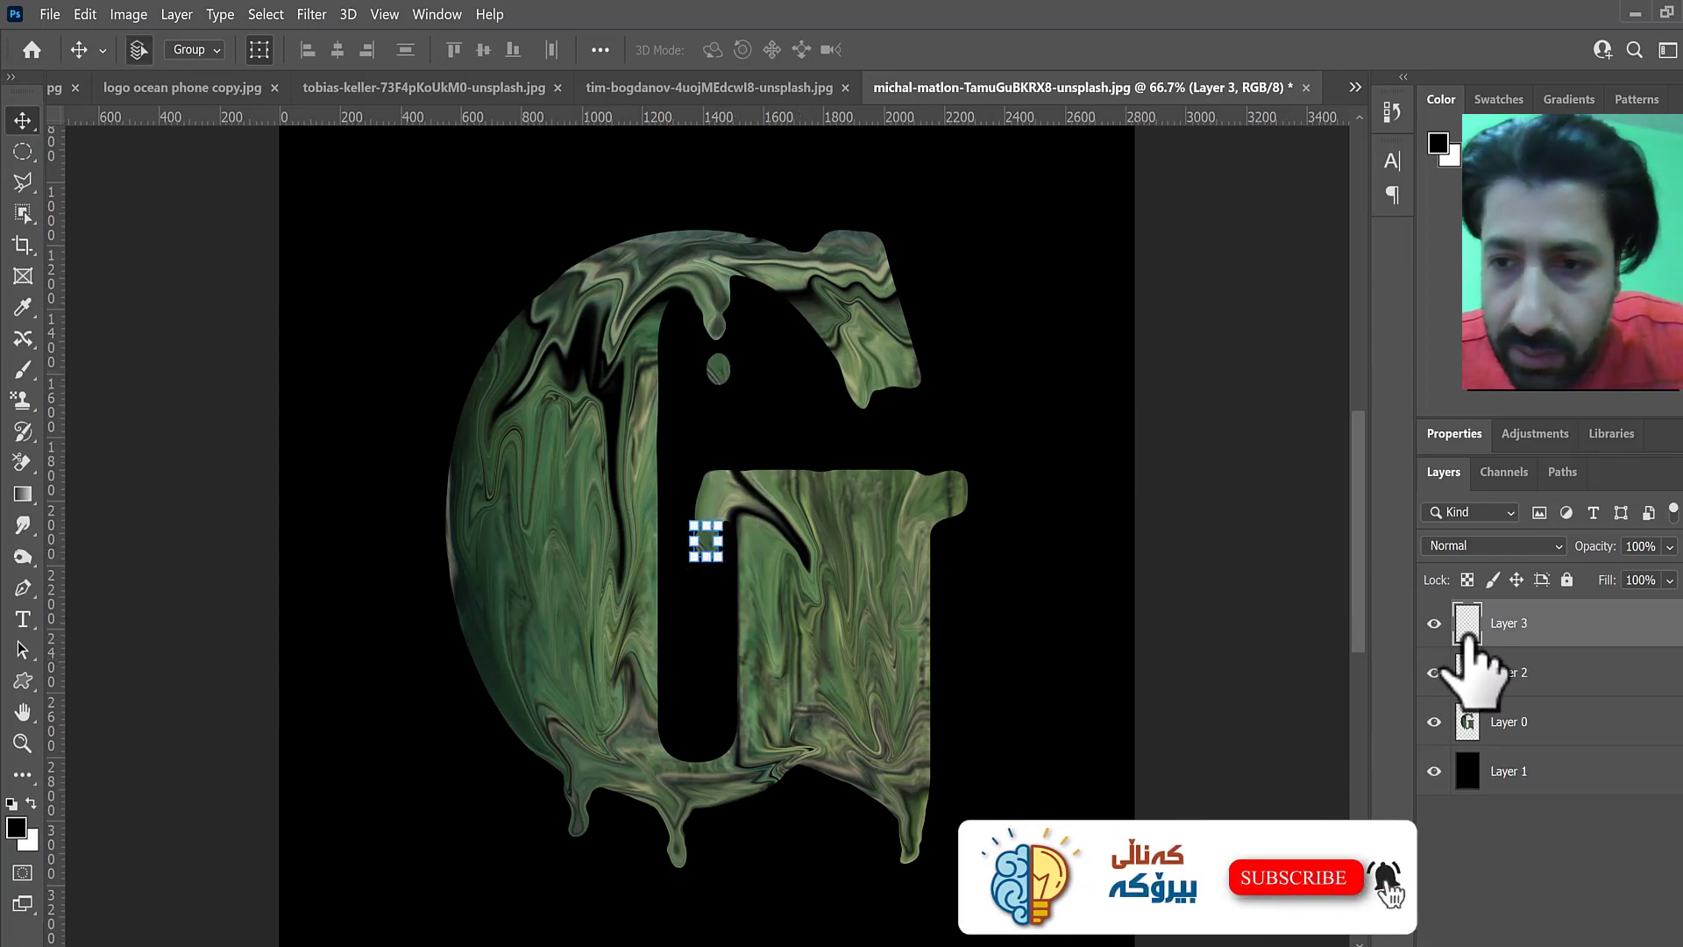
Delete the duplicate drop layer and nudge the remaining drop into place under the top arc's inner drip
drag(1482, 627, 1677, 931)
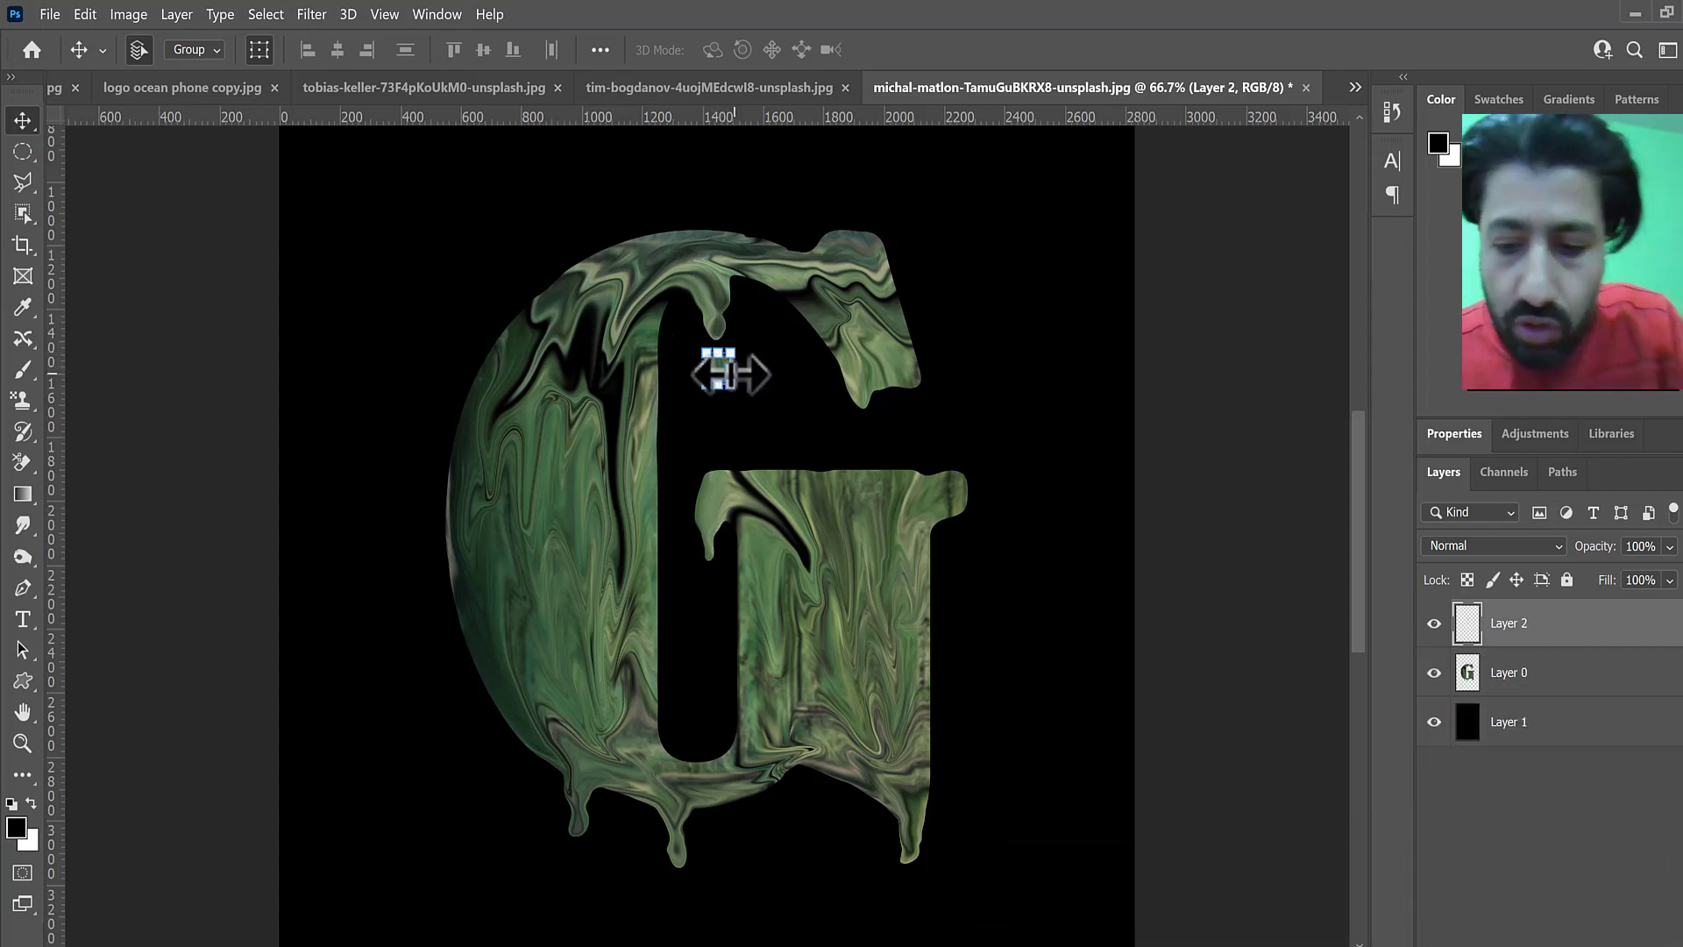
key(ctrl+plus)
key(ctrl+plus)
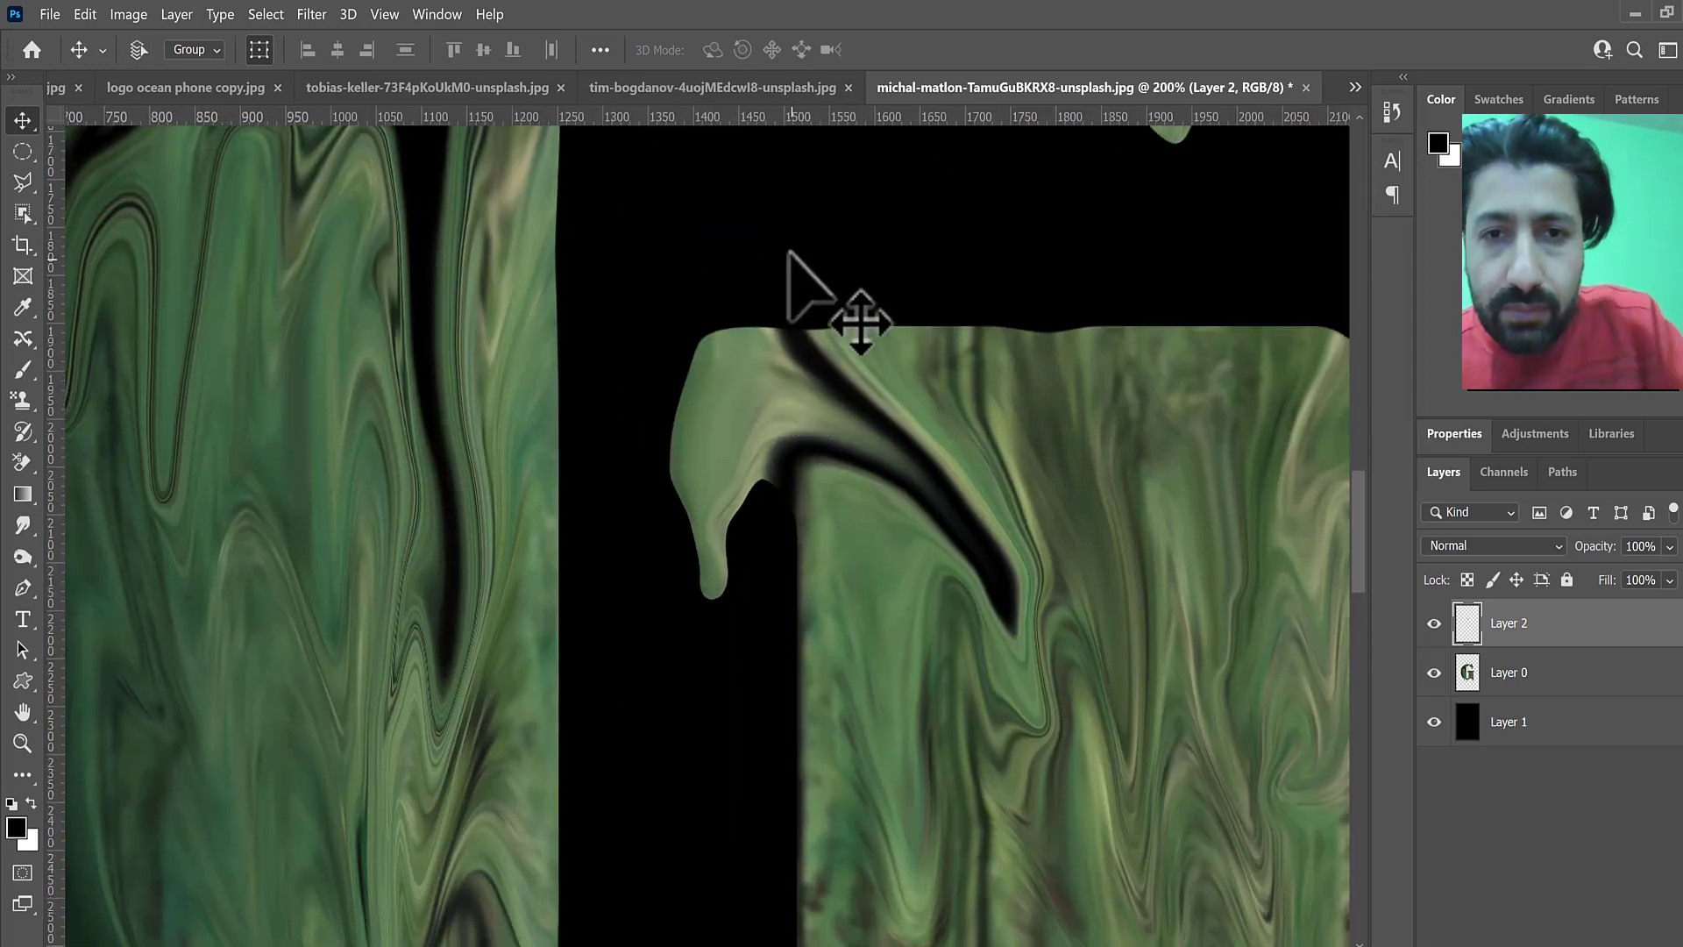
key(space)
drag(797, 212, 606, 600)
mouse_move(553, 399)
mouse_down()
mouse_move(554, 526)
mouse_move(566, 398)
mouse_up()
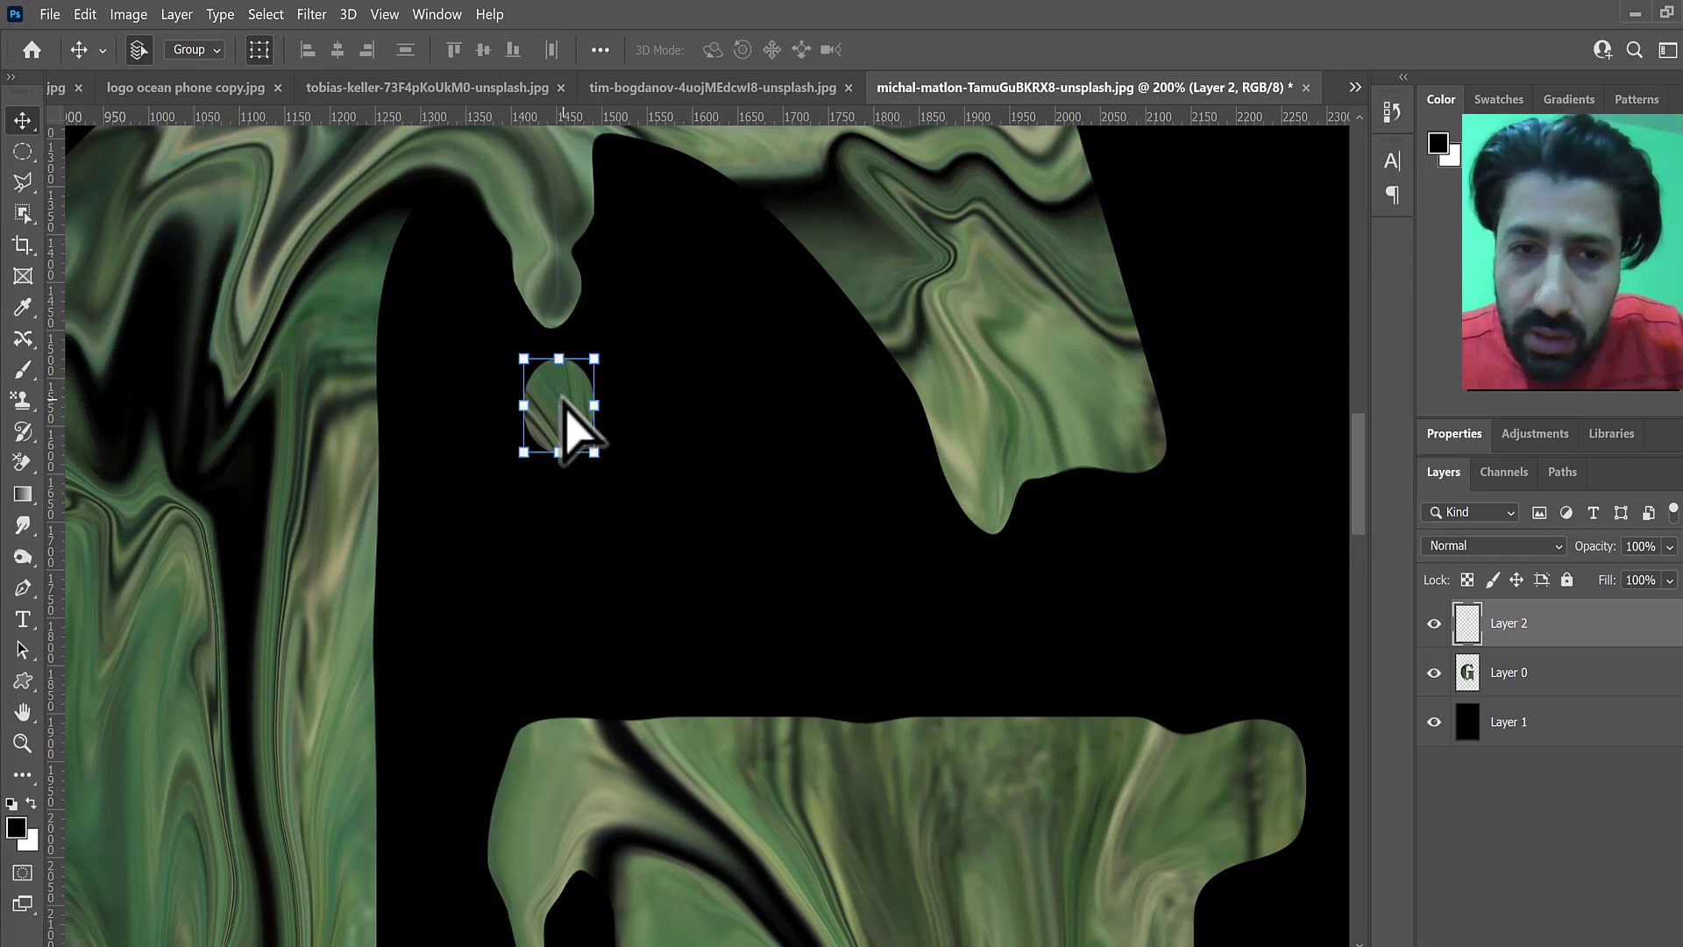
Paste another copy of the drop directly below the first and scale the upper drop down to about 69%
key(ctrl+v)
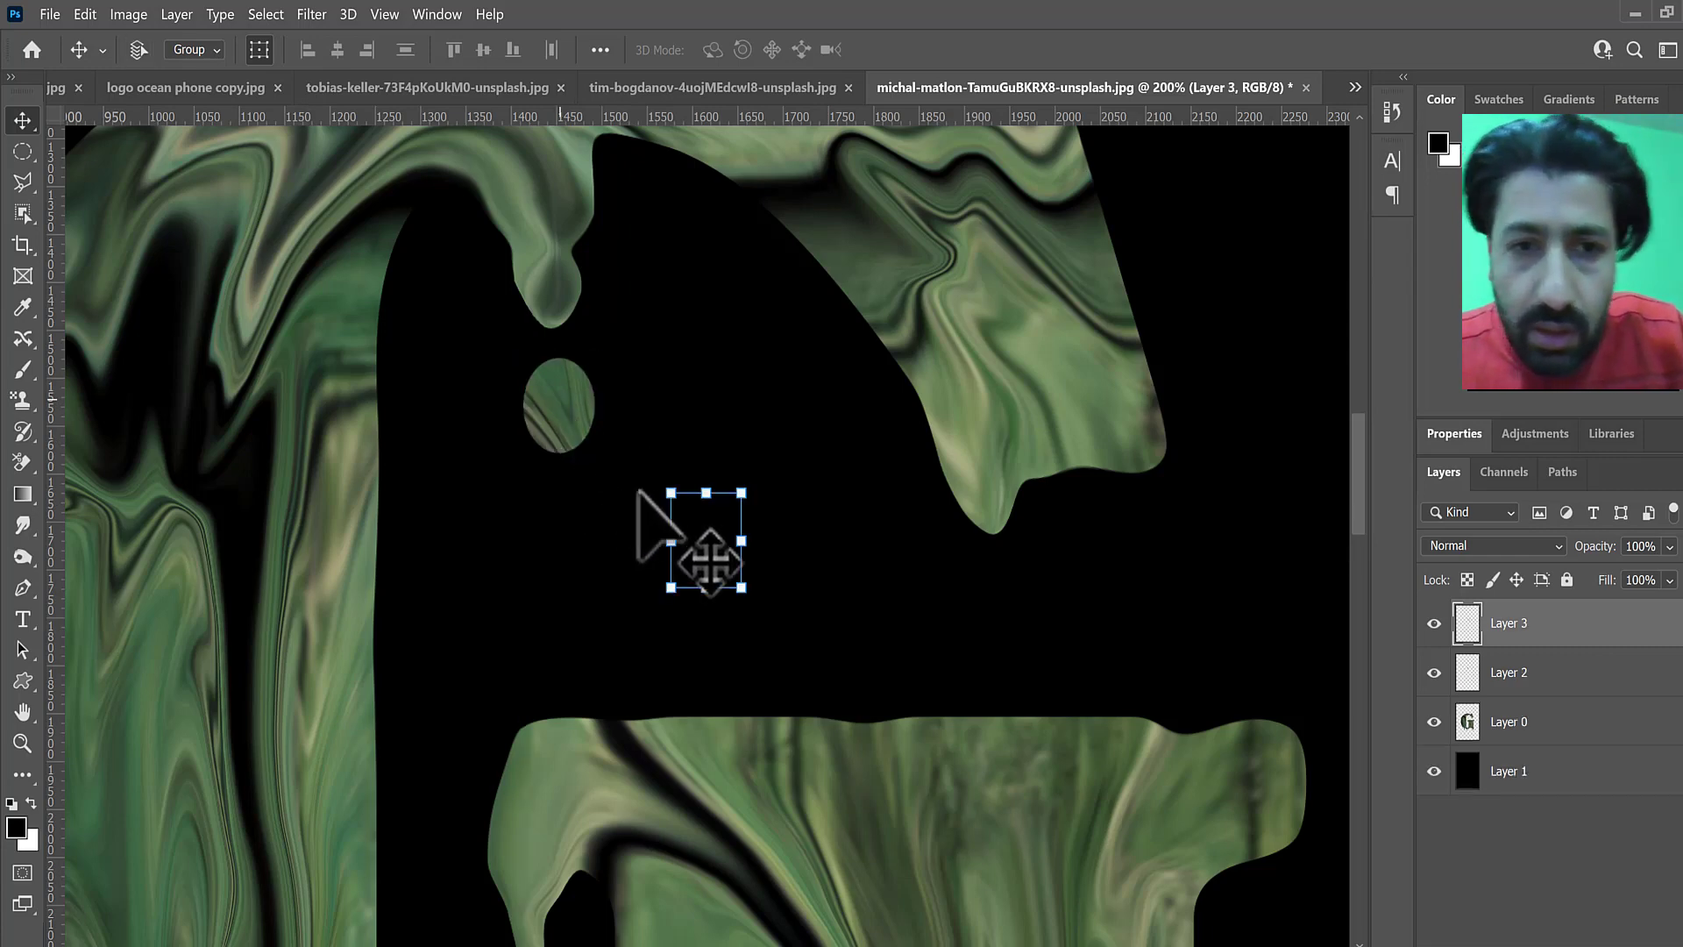
drag(702, 524, 533, 522)
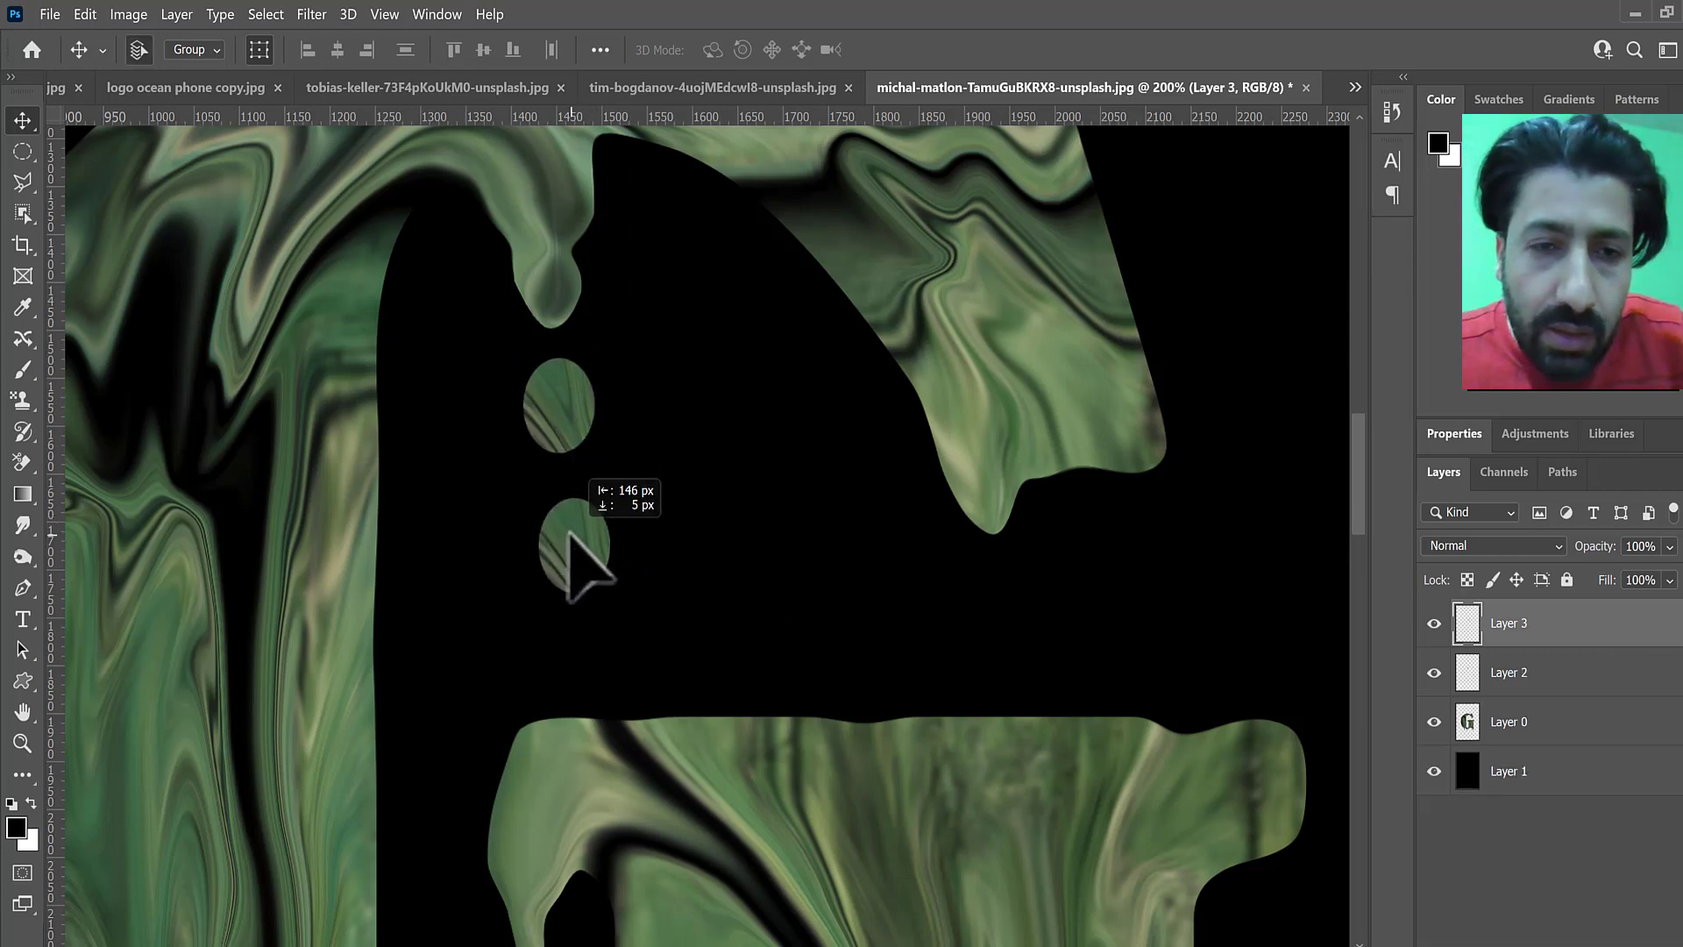
click(586, 417)
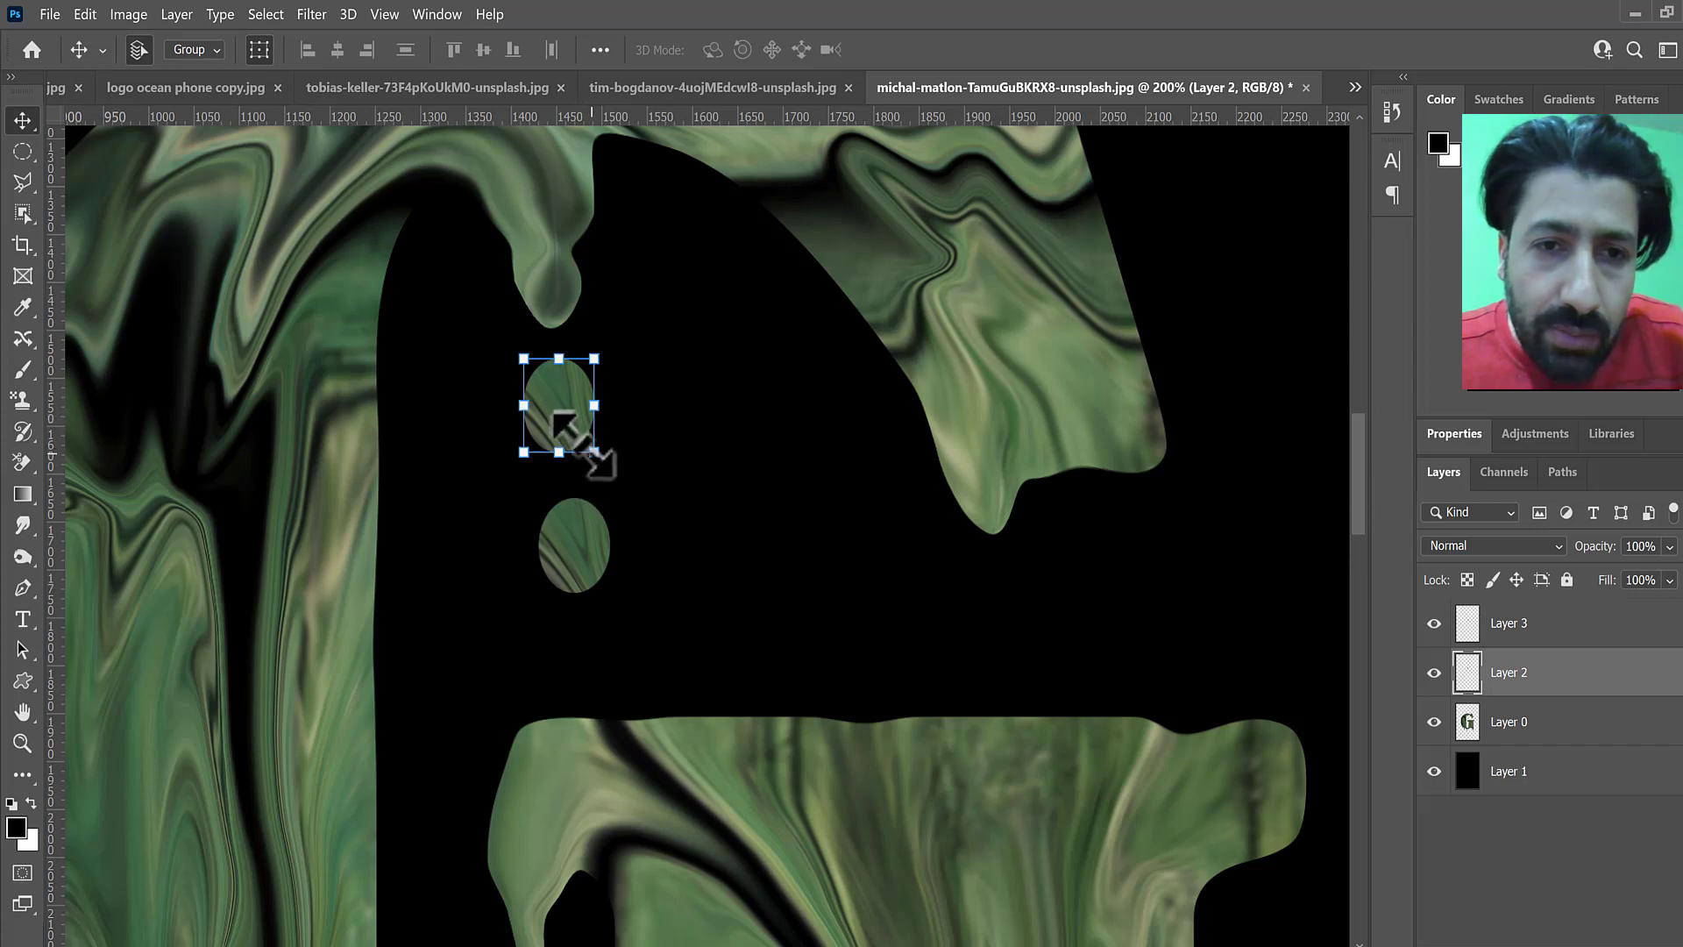
drag(595, 452, 573, 424)
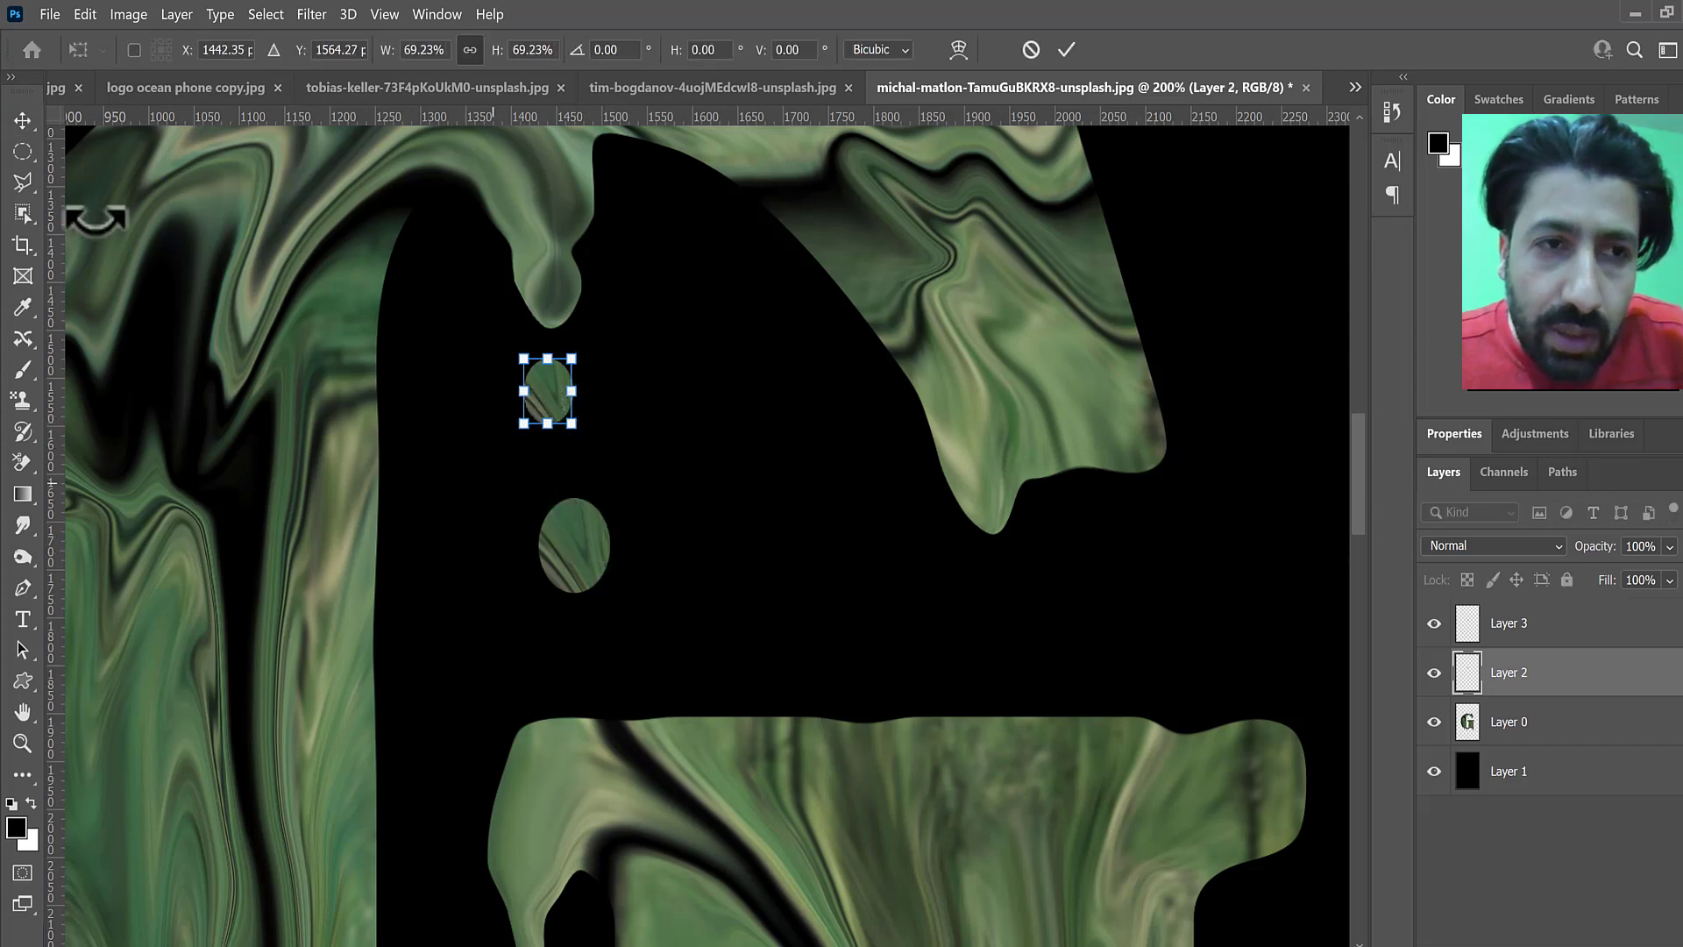
click(582, 545)
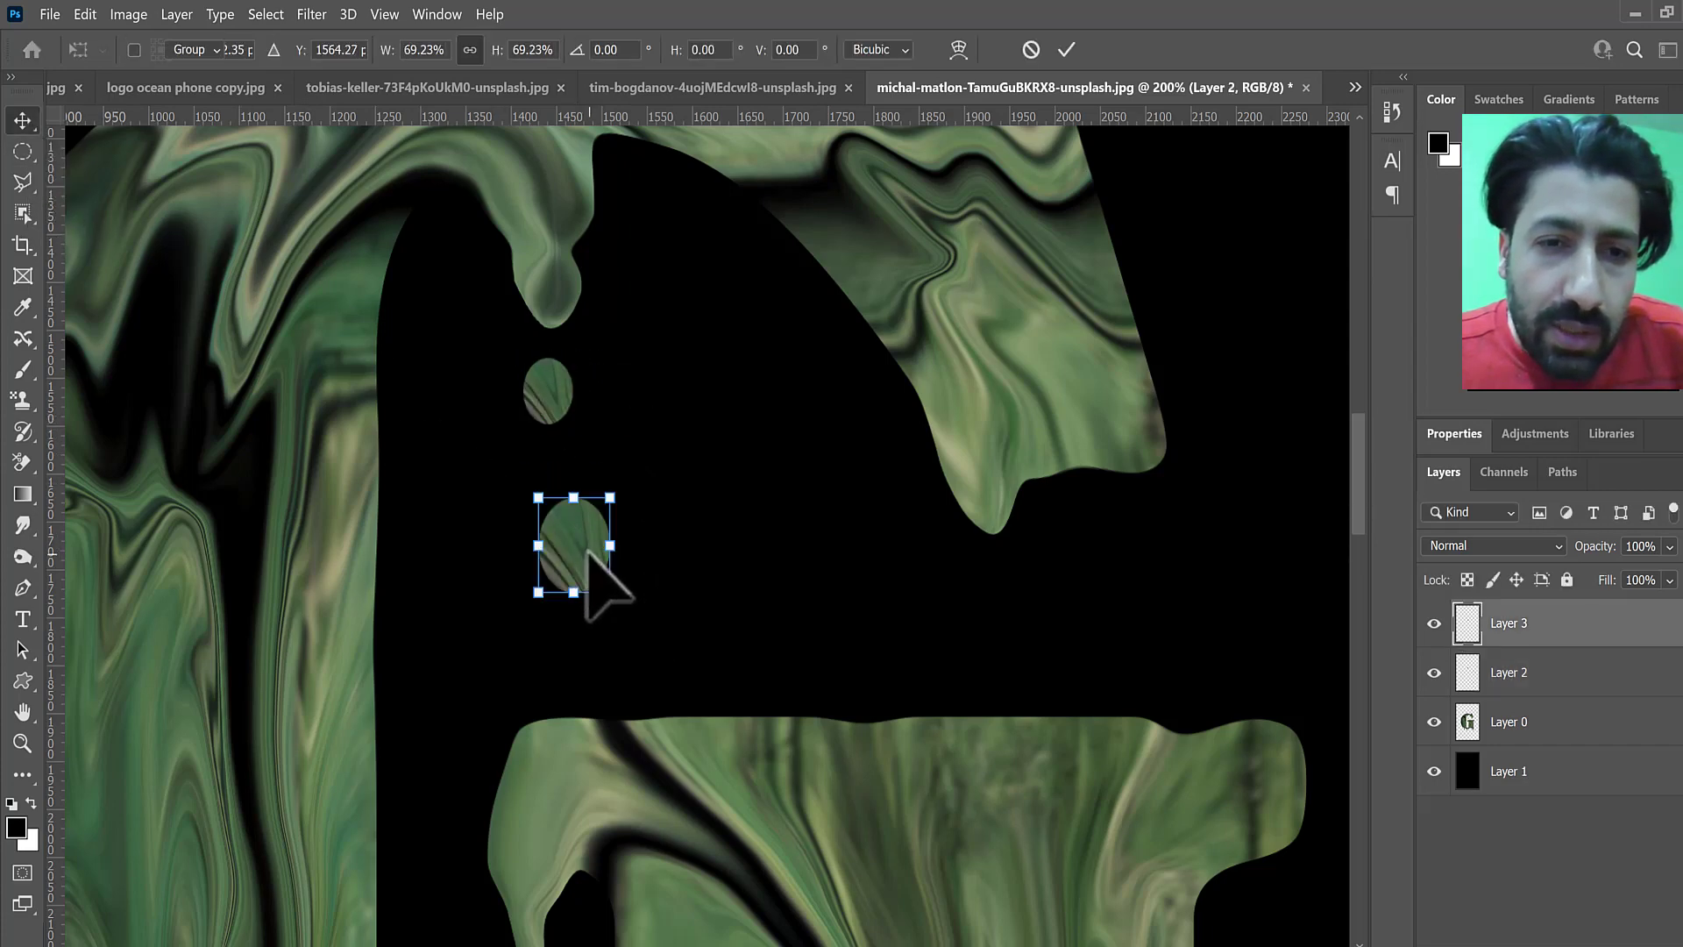
drag(582, 545, 561, 526)
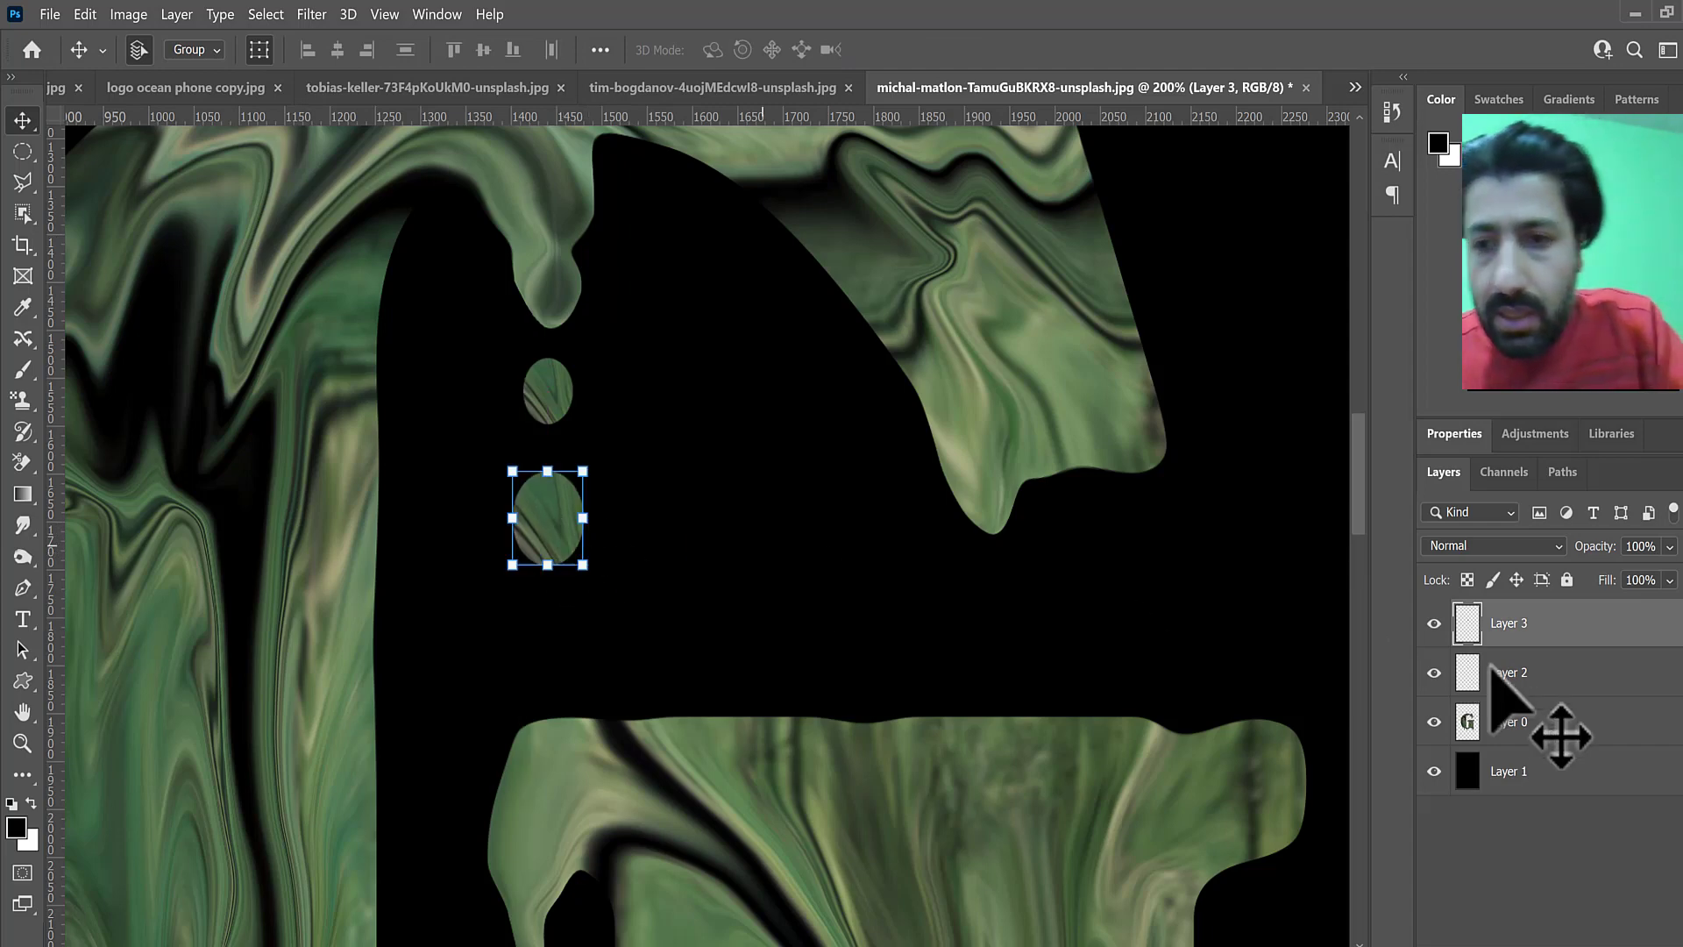
Merge the two drop layers with the G layer into a single layer
shift+click(1513, 726)
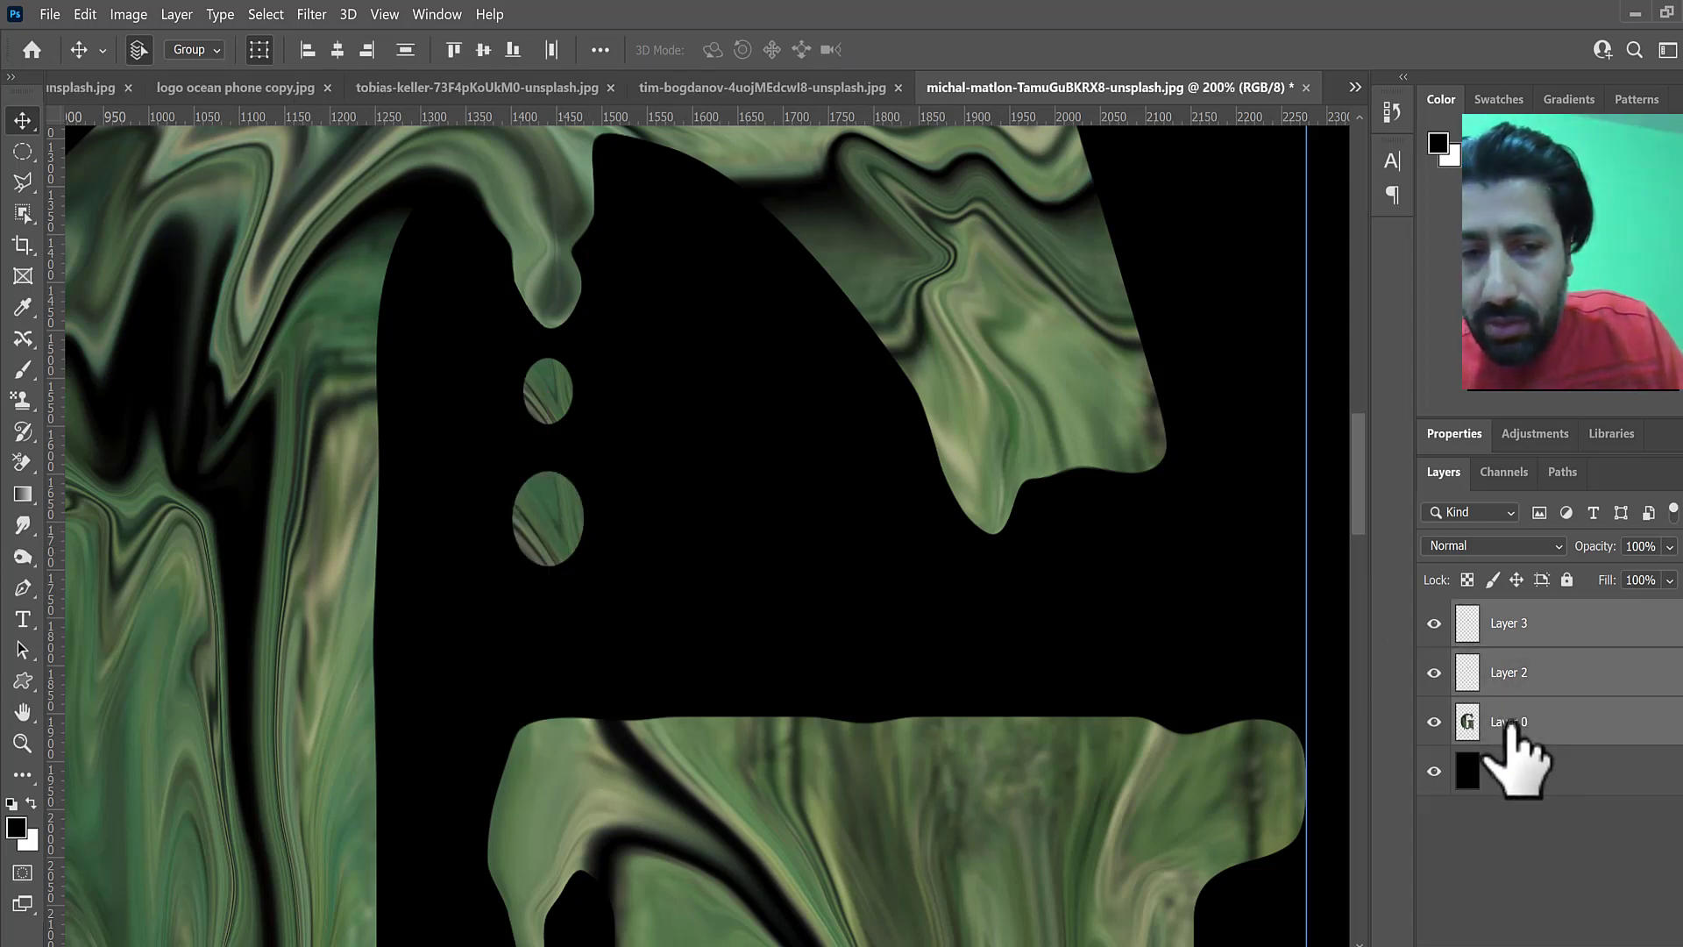
key(ctrl+e)
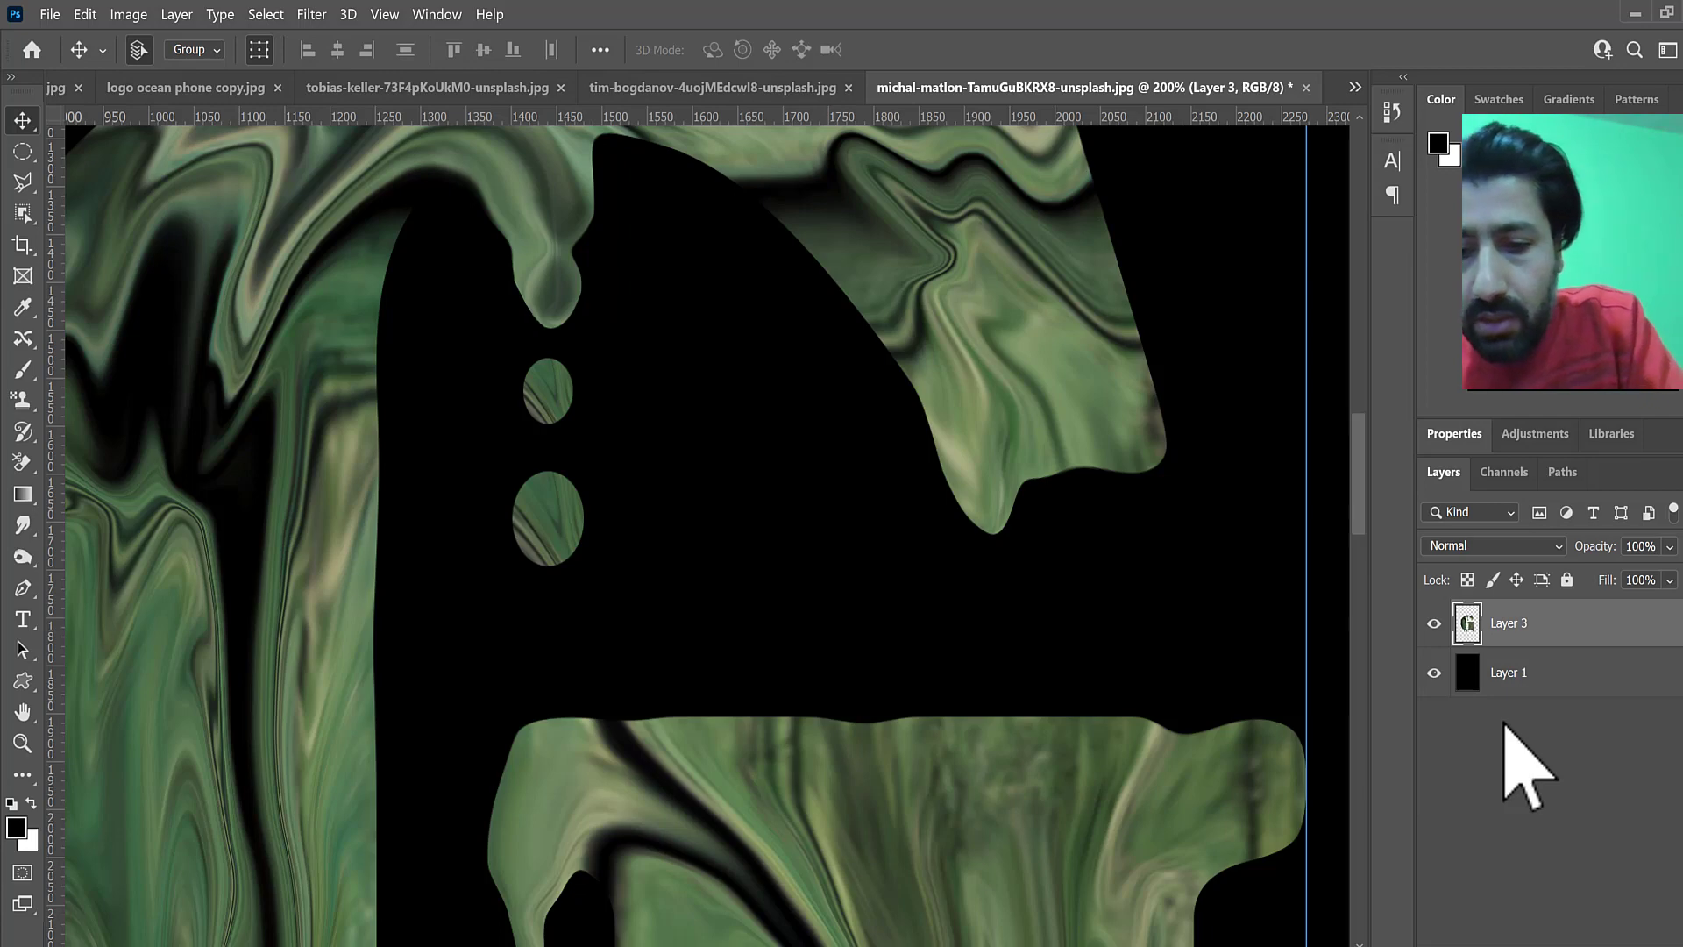
key(ctrl+0)
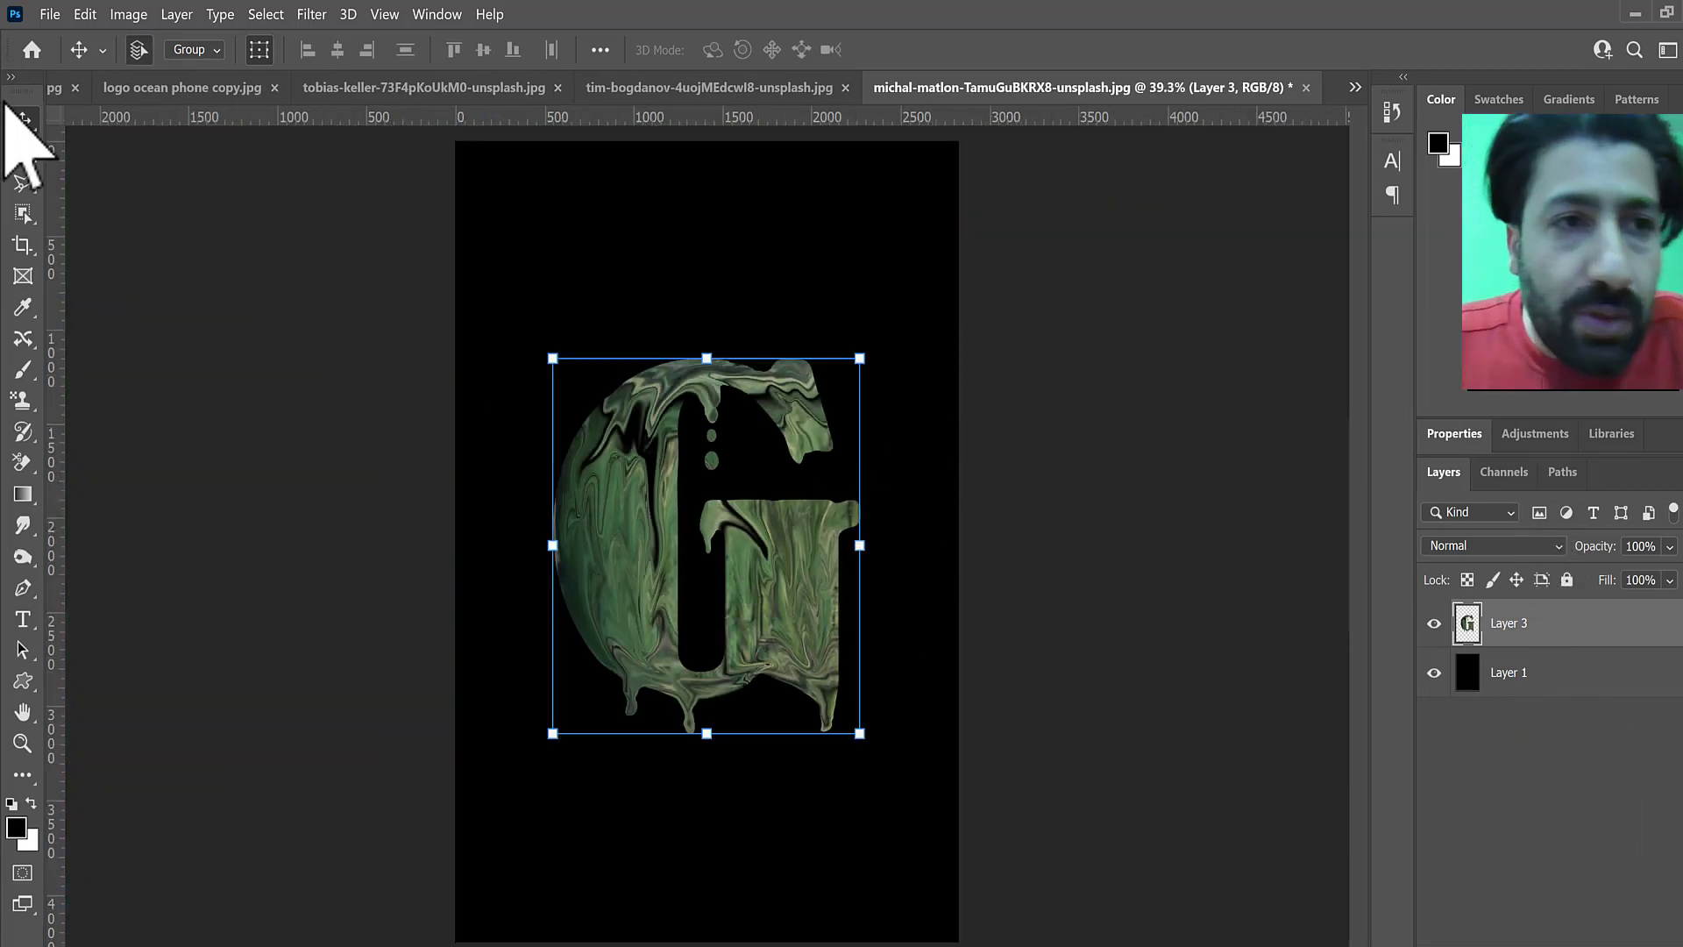
Add a Bevel & Emboss effect to the merged G layer with depth 355%, size 7 px and soften 4 px
click(1521, 903)
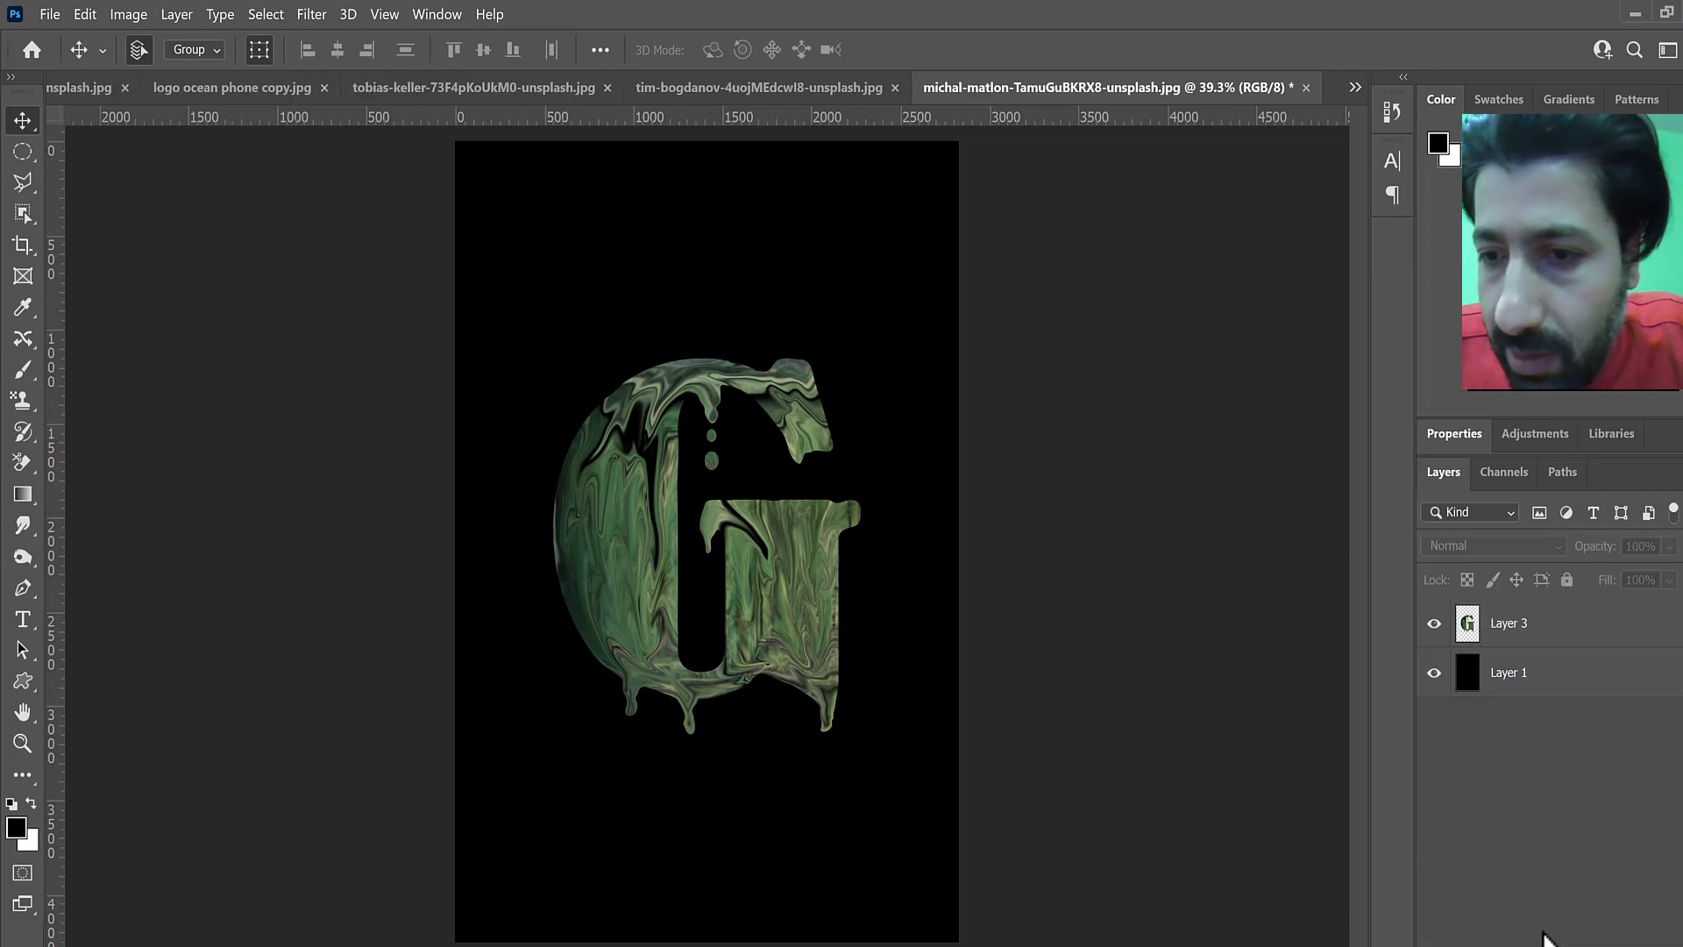
click(1512, 646)
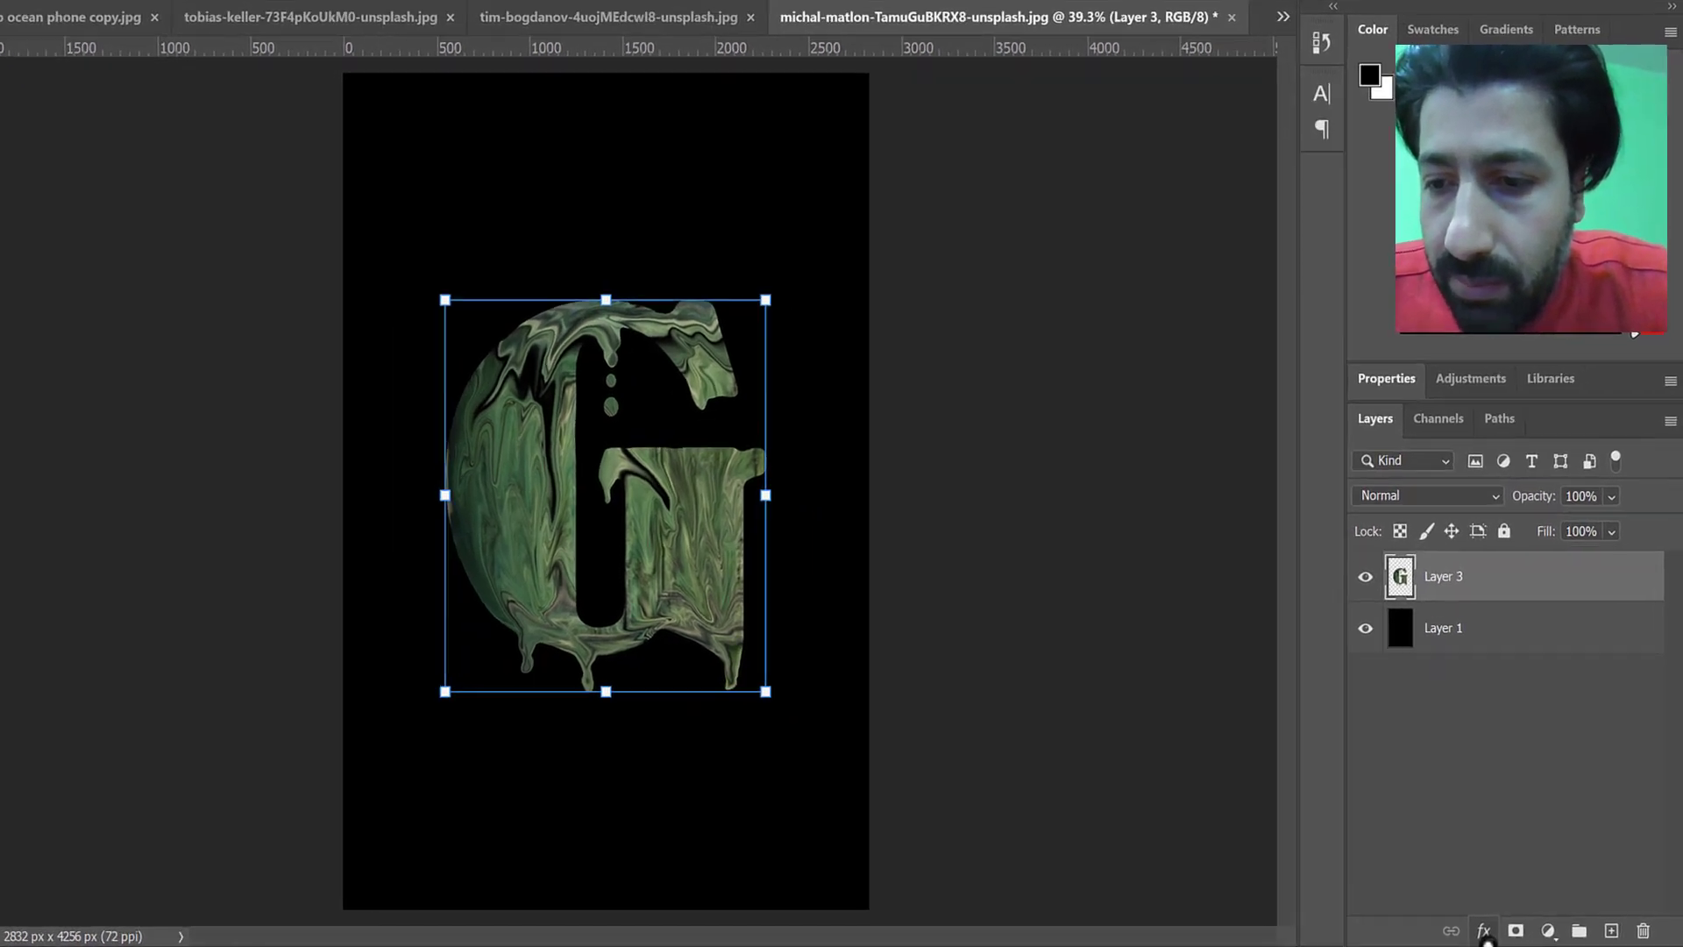
click(1507, 935)
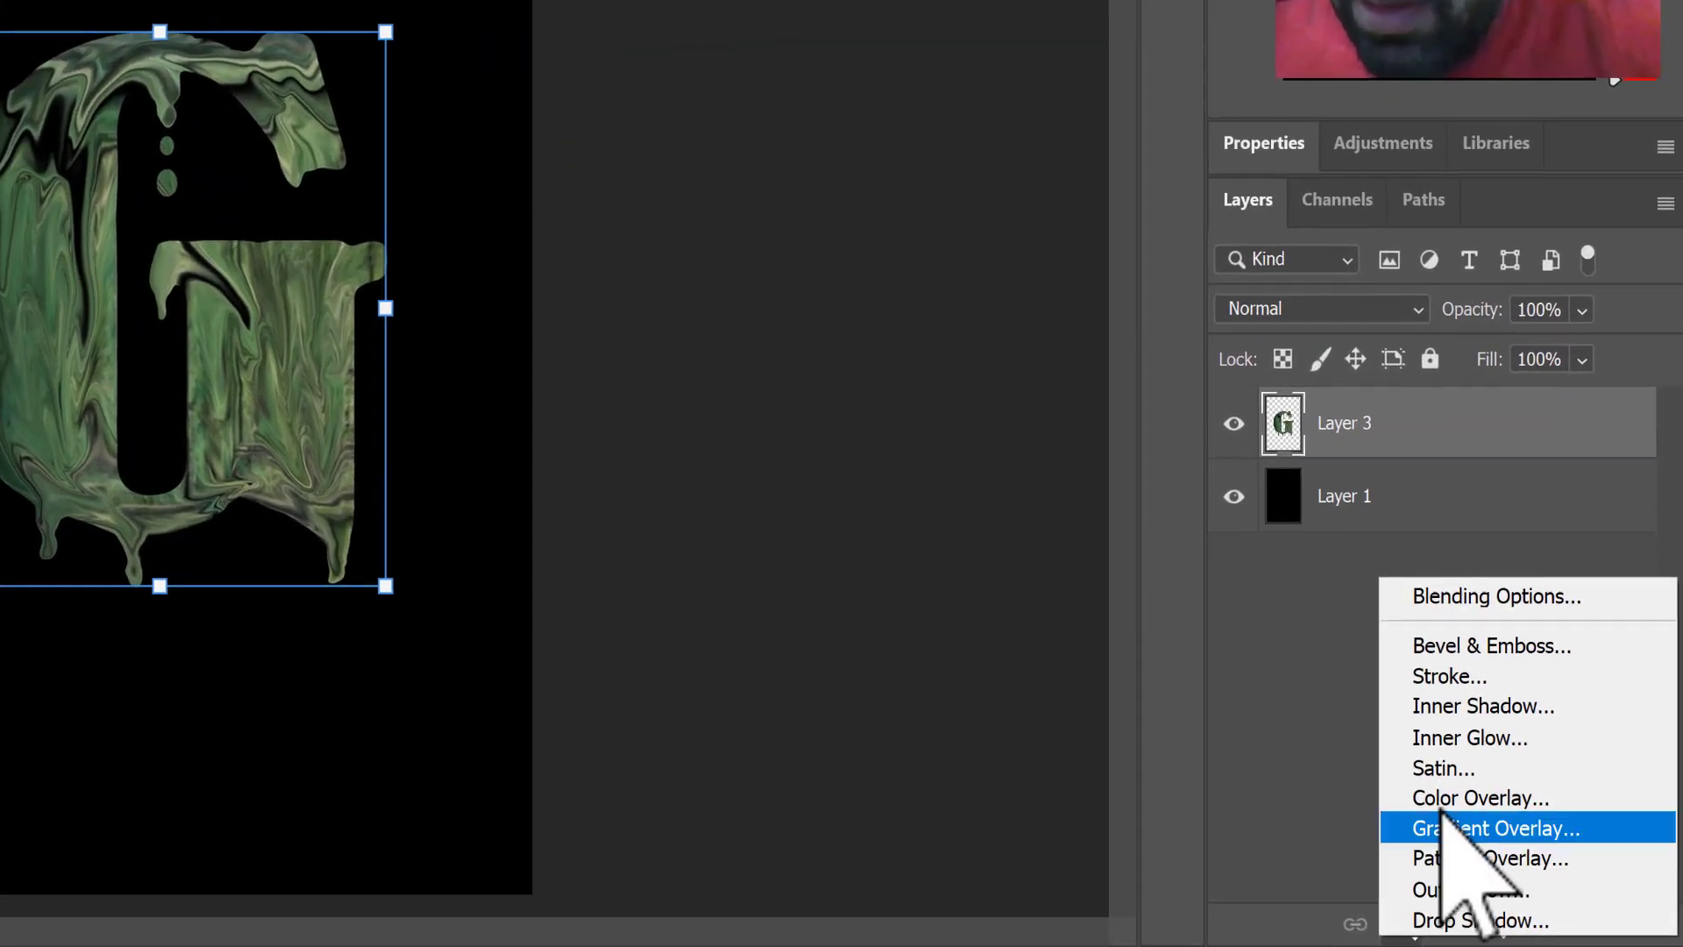
click(1489, 646)
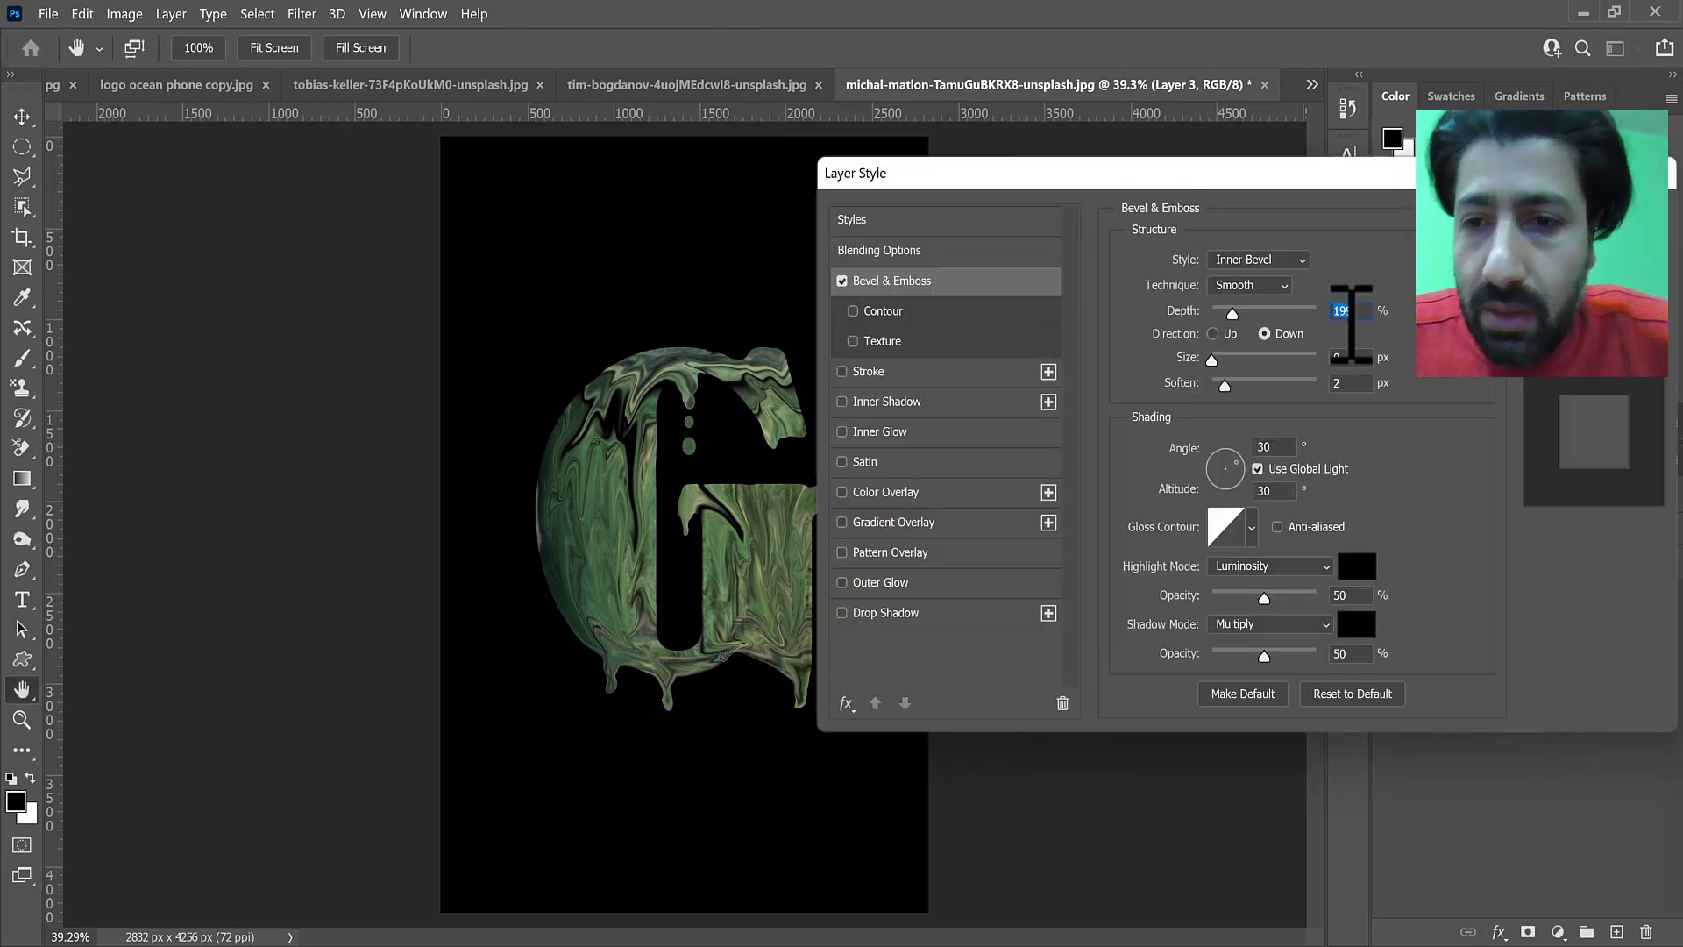
text(396)
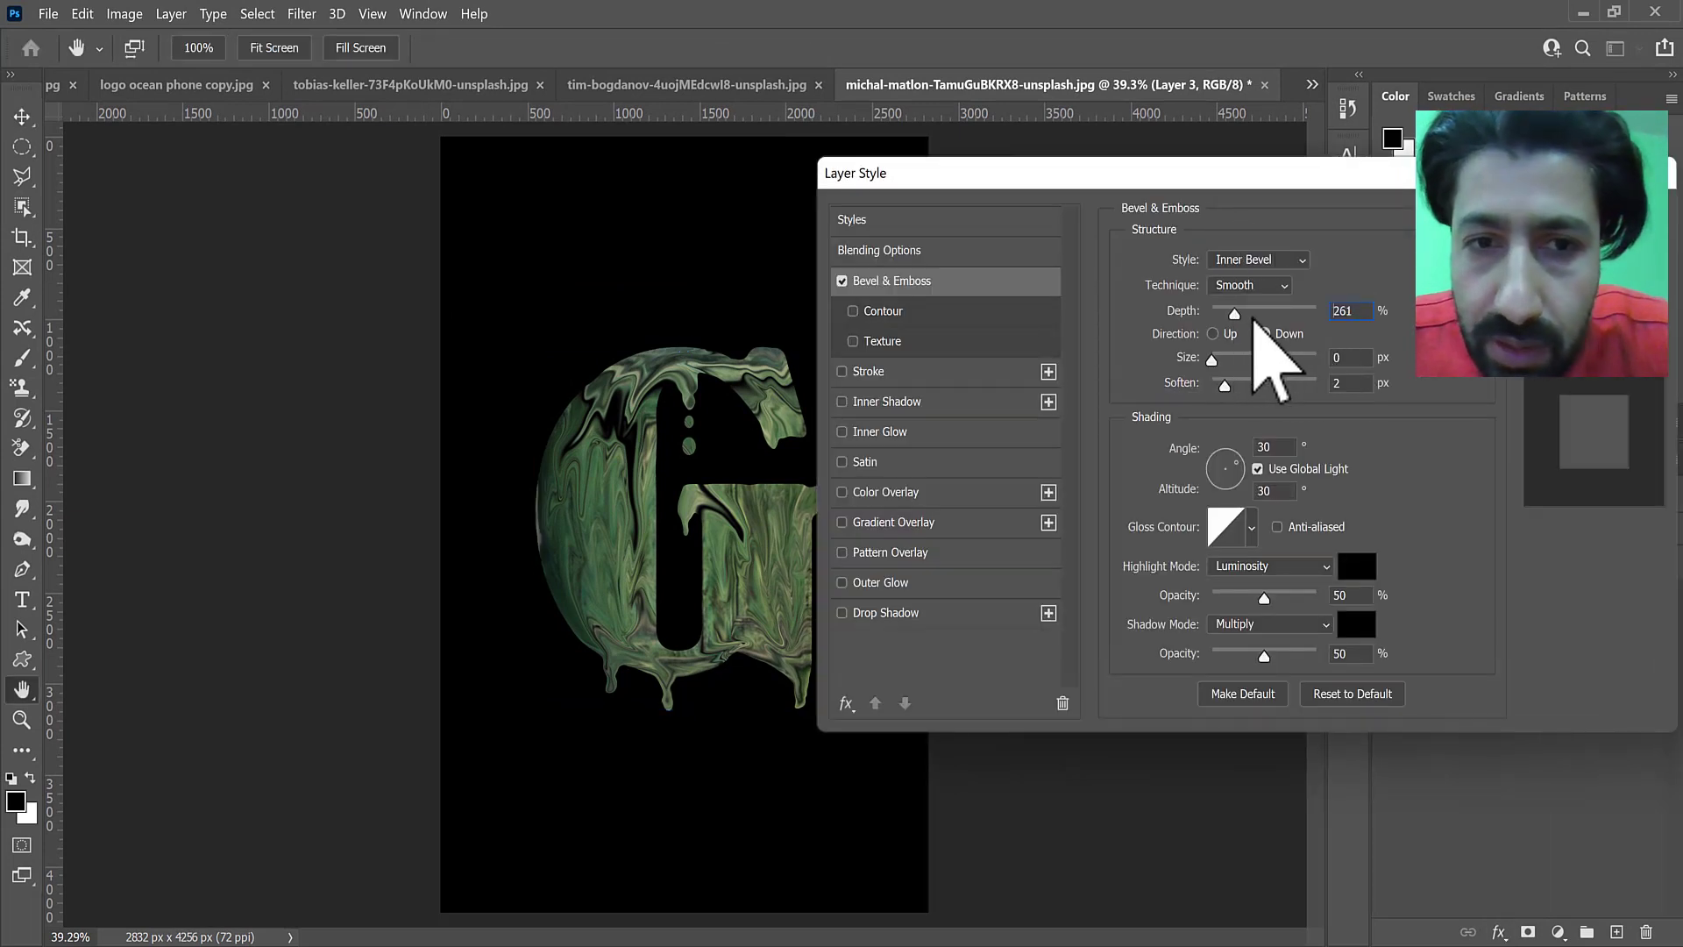
drag(1260, 317, 1249, 315)
drag(1225, 386, 1240, 385)
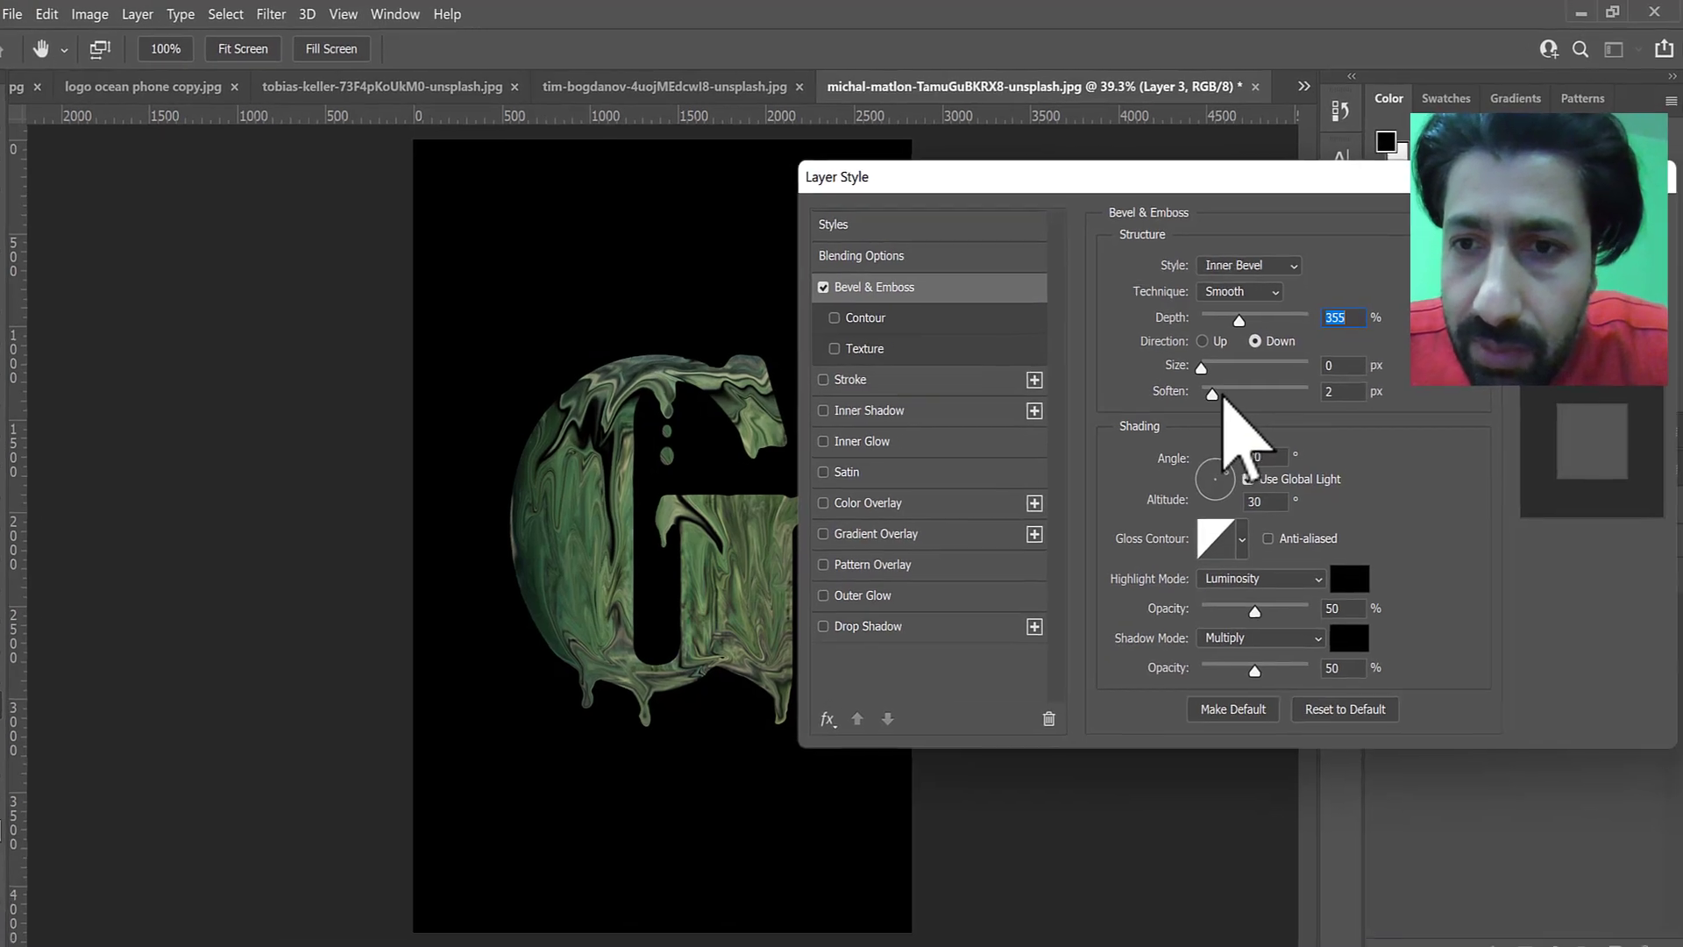
drag(1163, 454, 1127, 444)
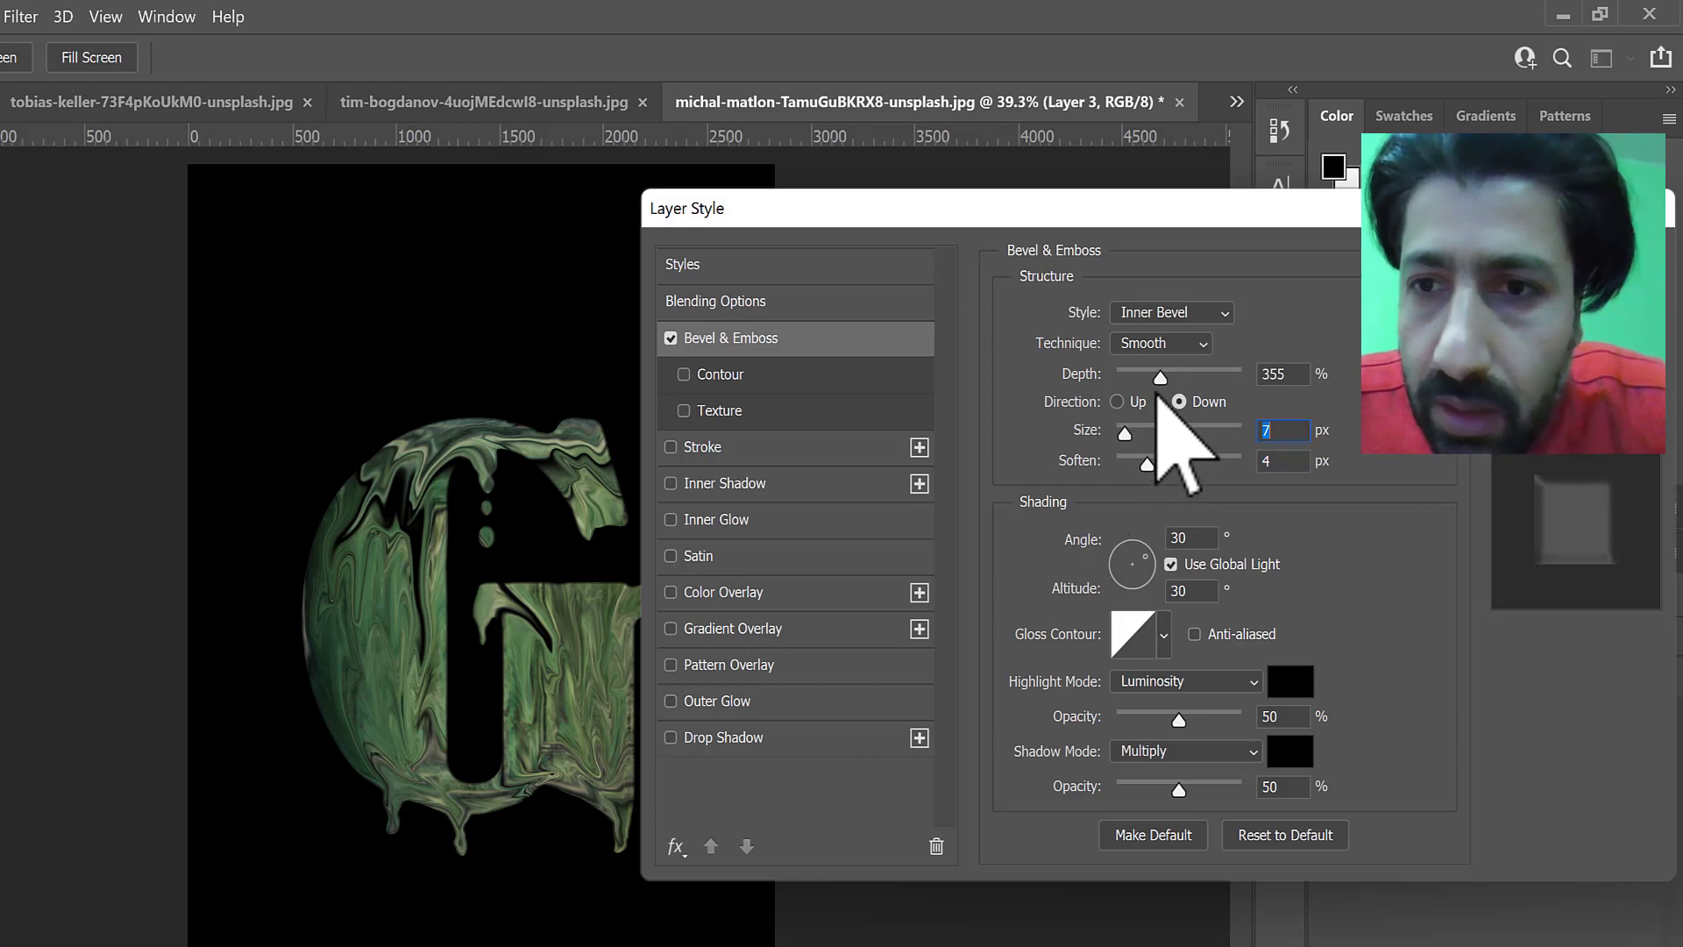
Change the bevel style to Emboss with depth 386%, size 27 px, soften 12 px, angle -6° and altitude 64°, and apply it
click(1166, 313)
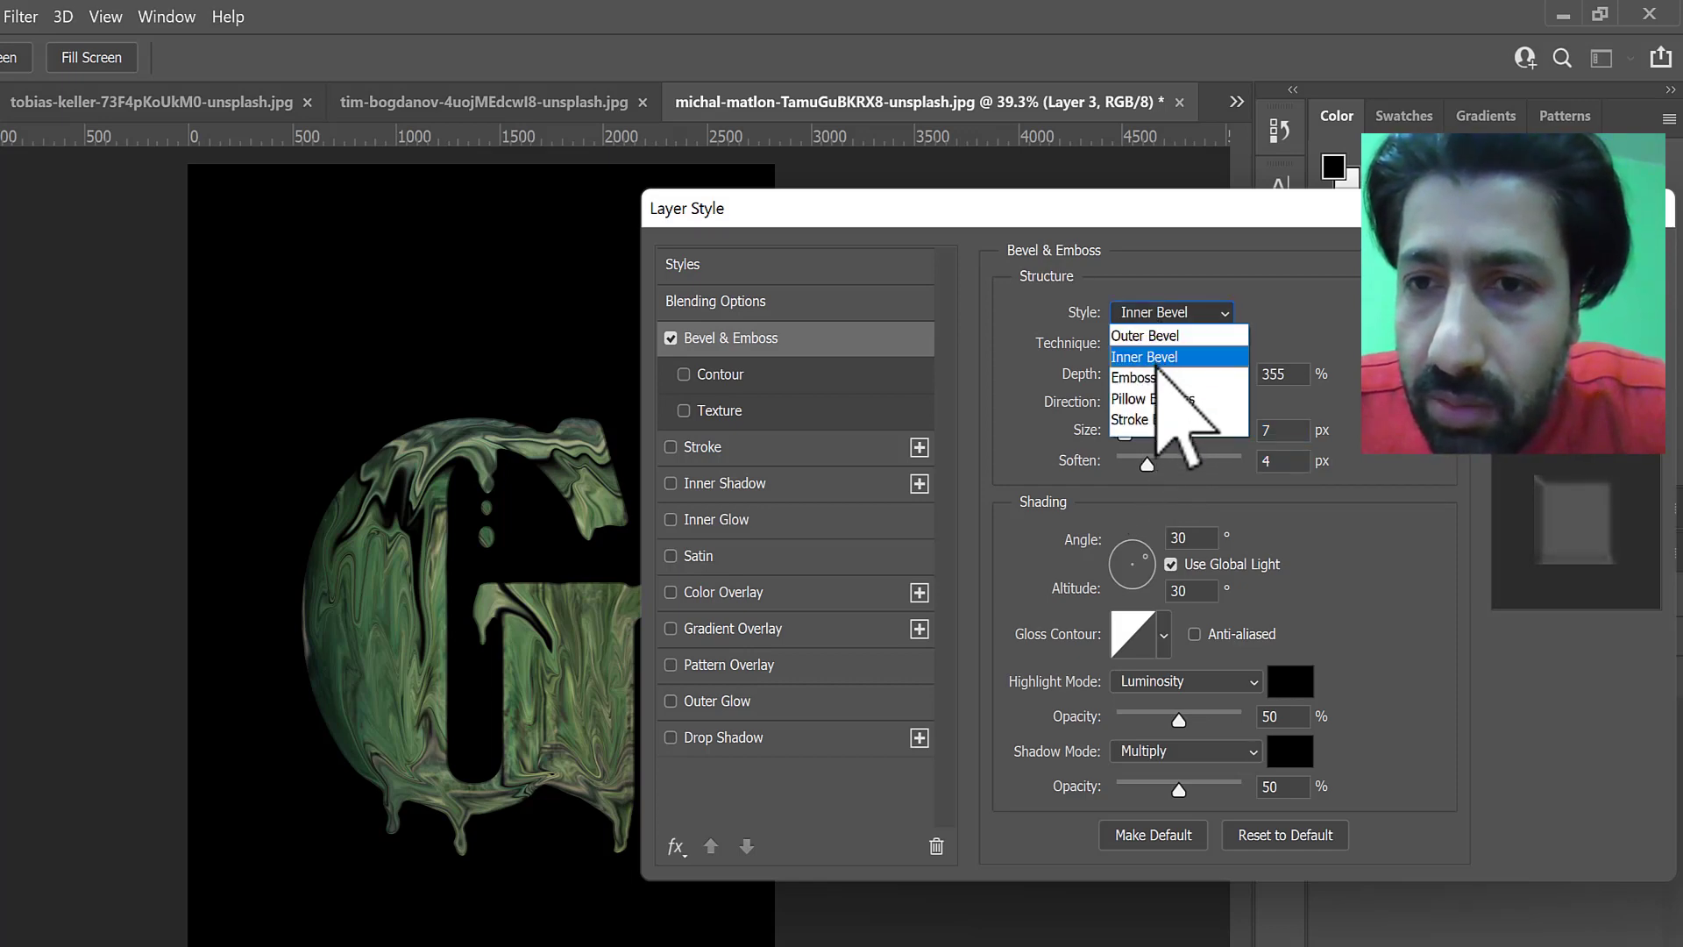
click(1149, 378)
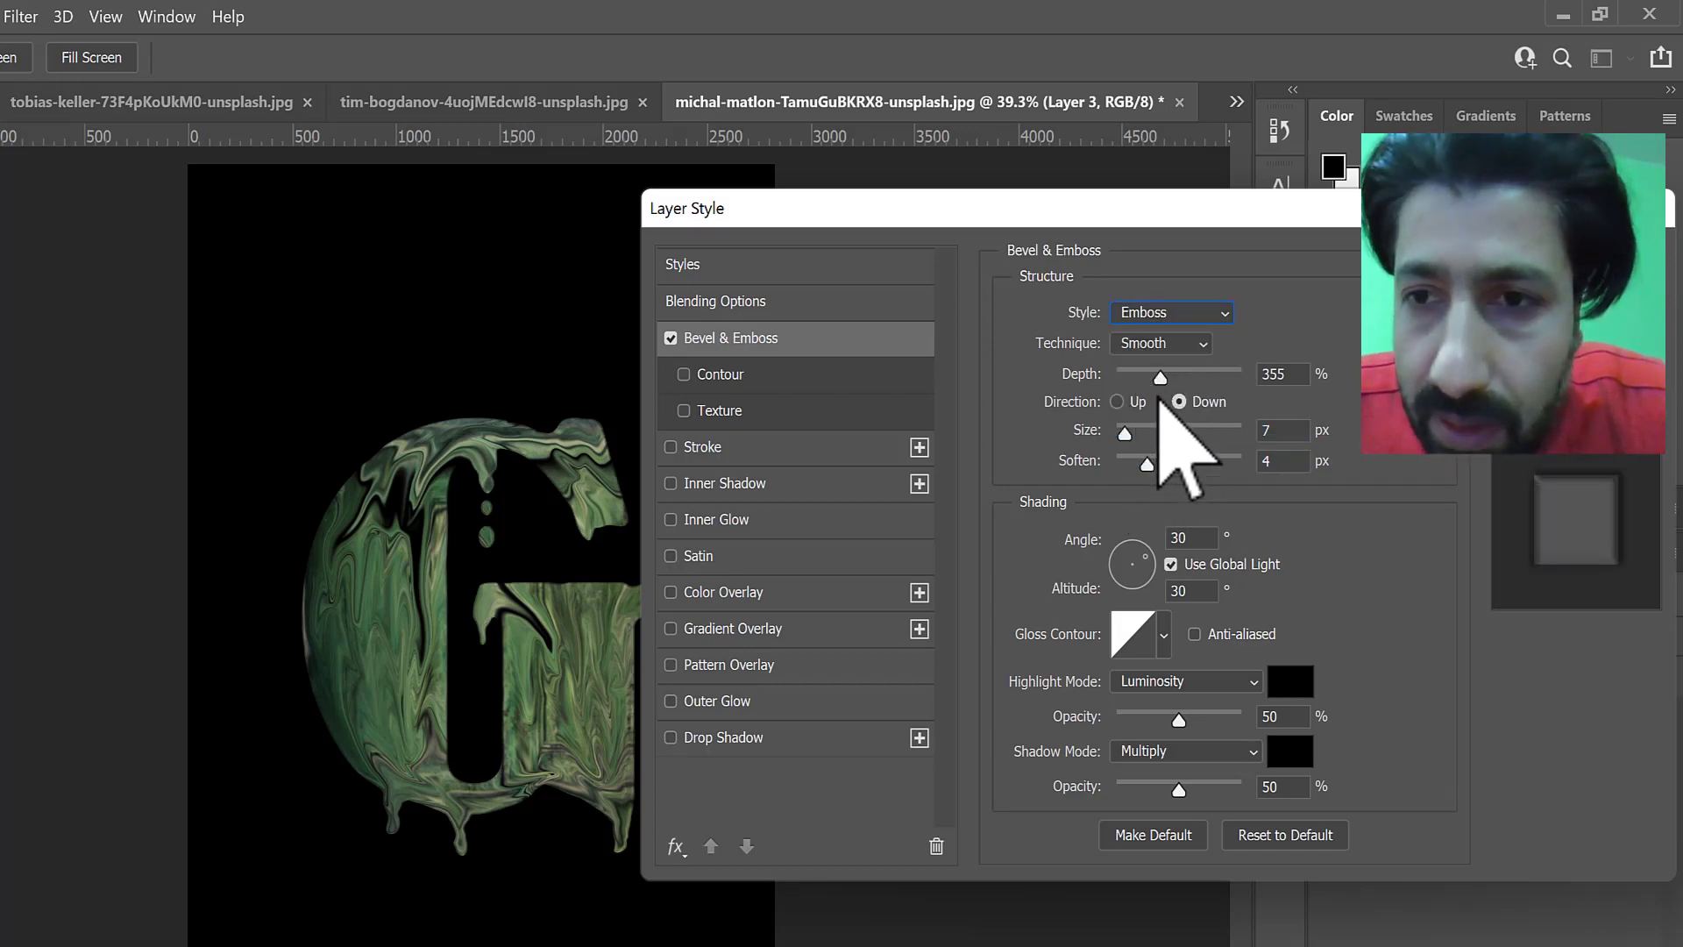
drag(1160, 378, 1164, 378)
drag(1133, 436, 1214, 469)
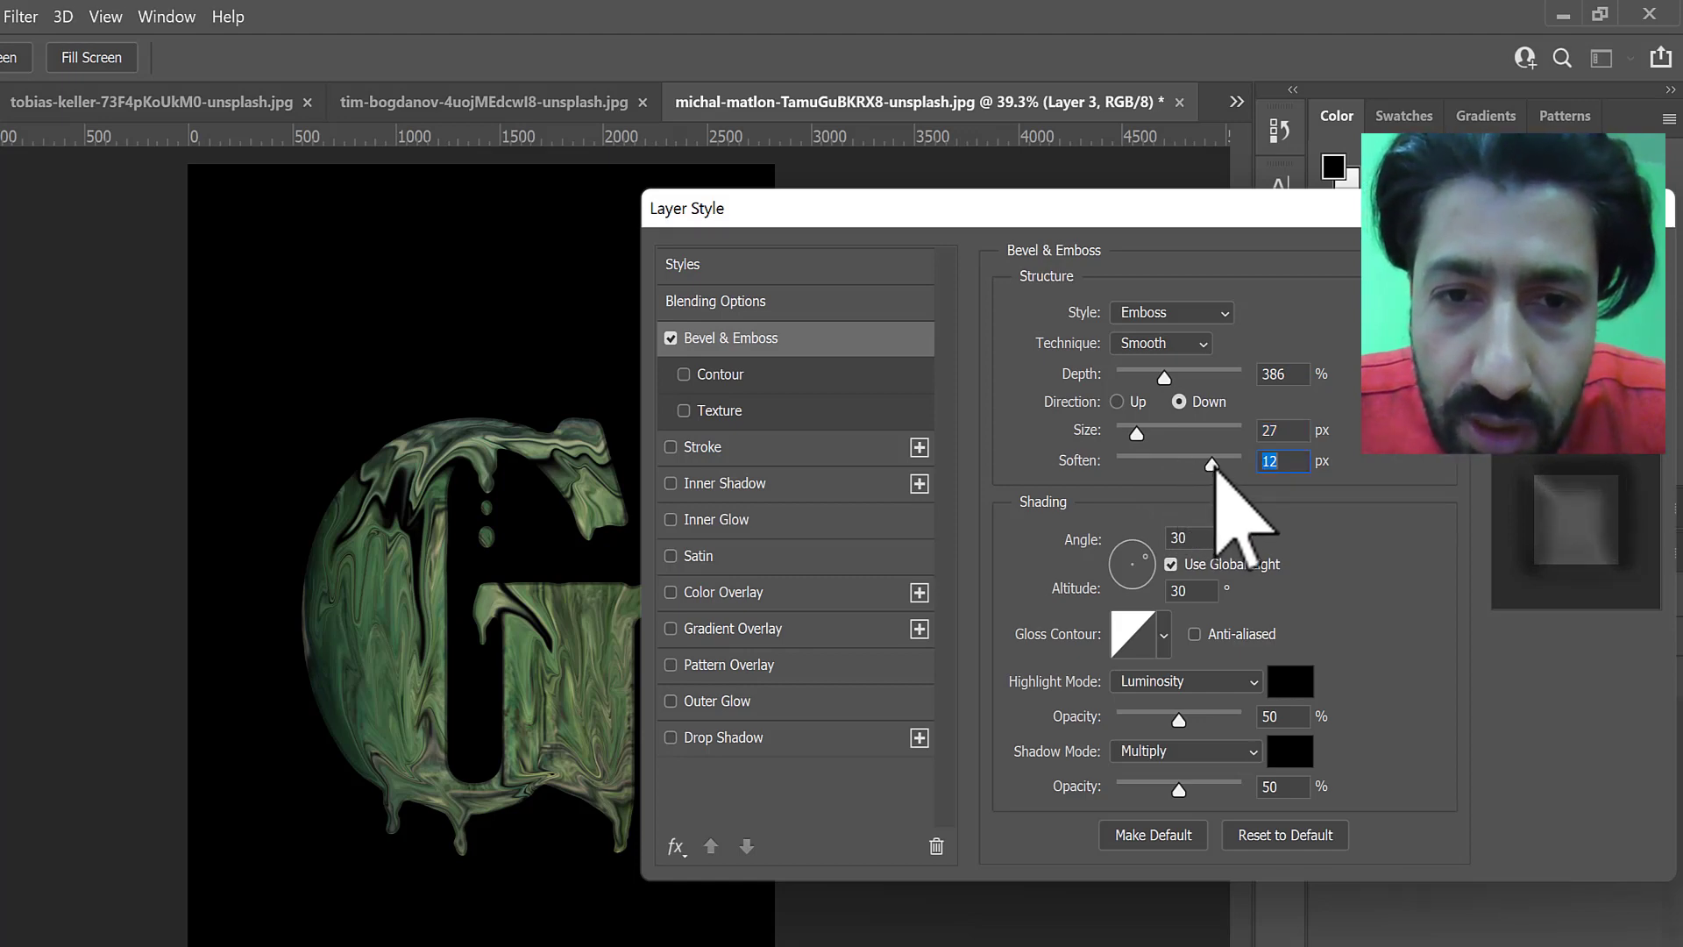
drag(1145, 568, 1145, 572)
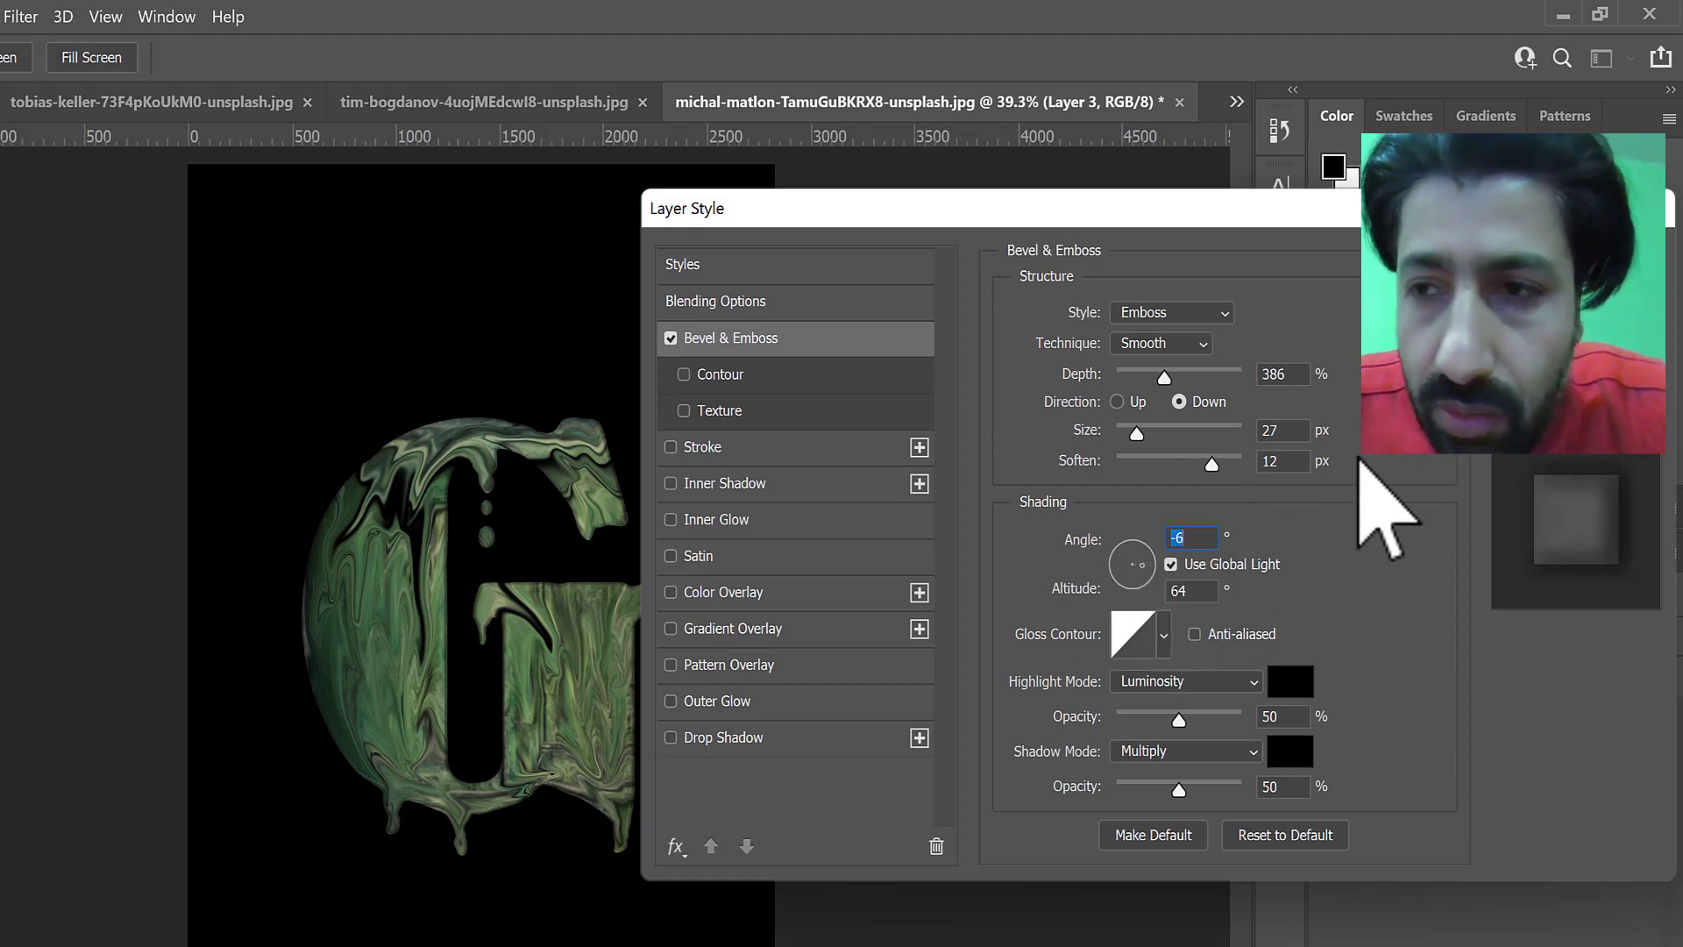
key(Return)
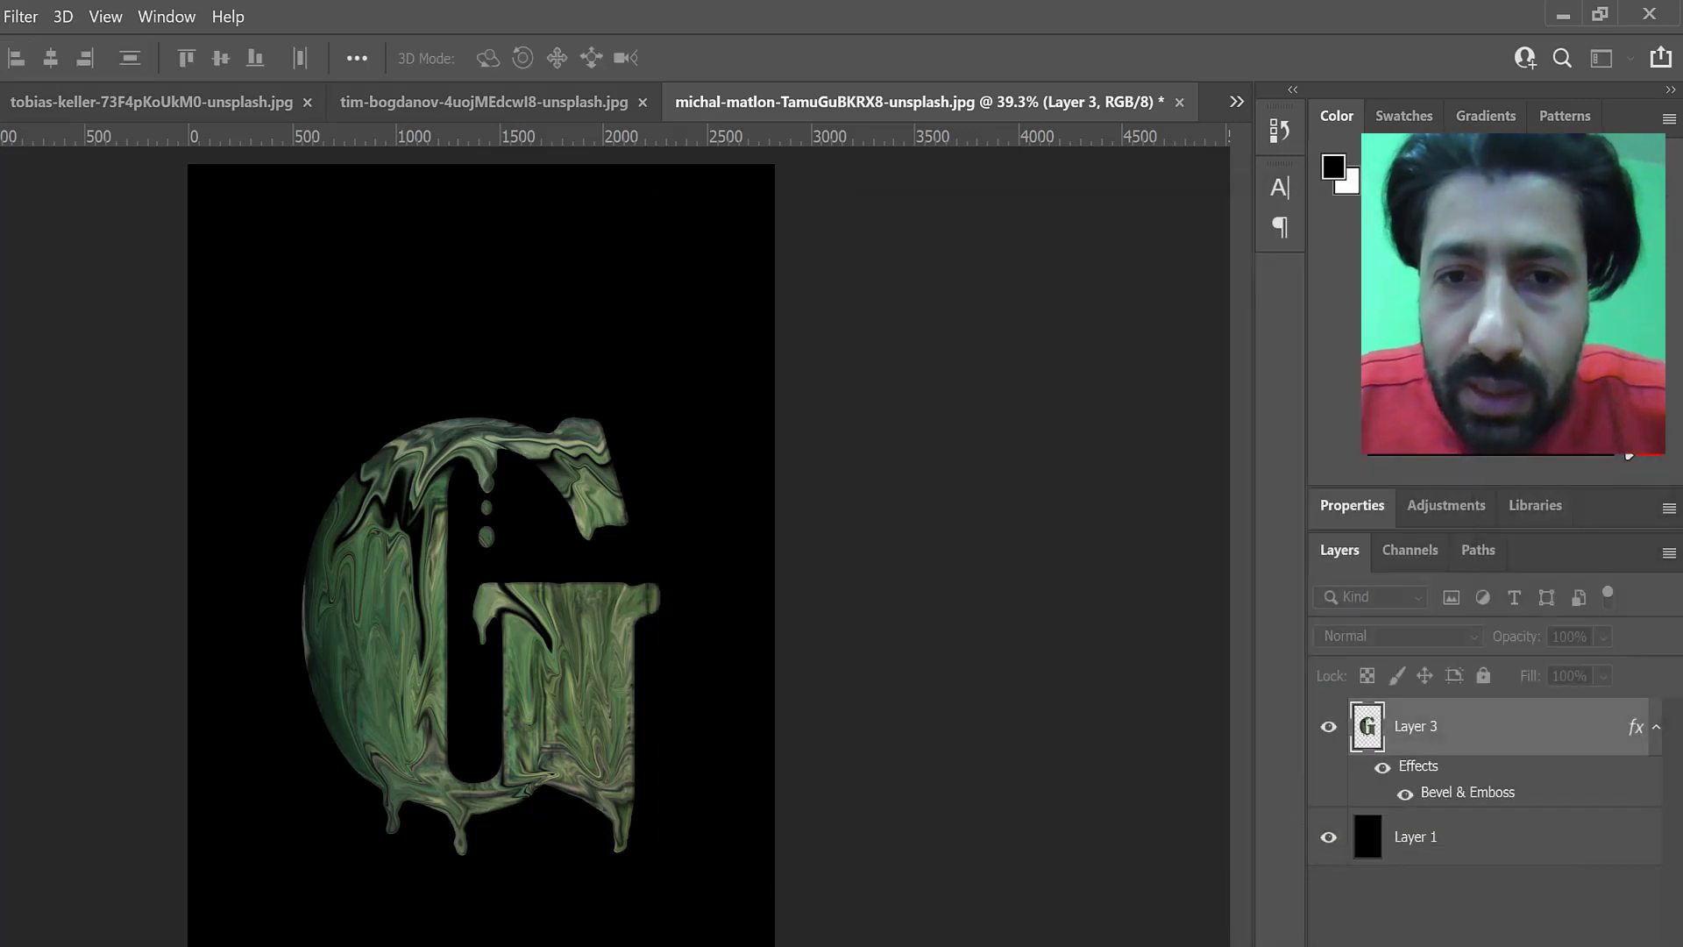
Hide the black background layer behind the G
key(ctrl+plus)
key(ctrl+plus)
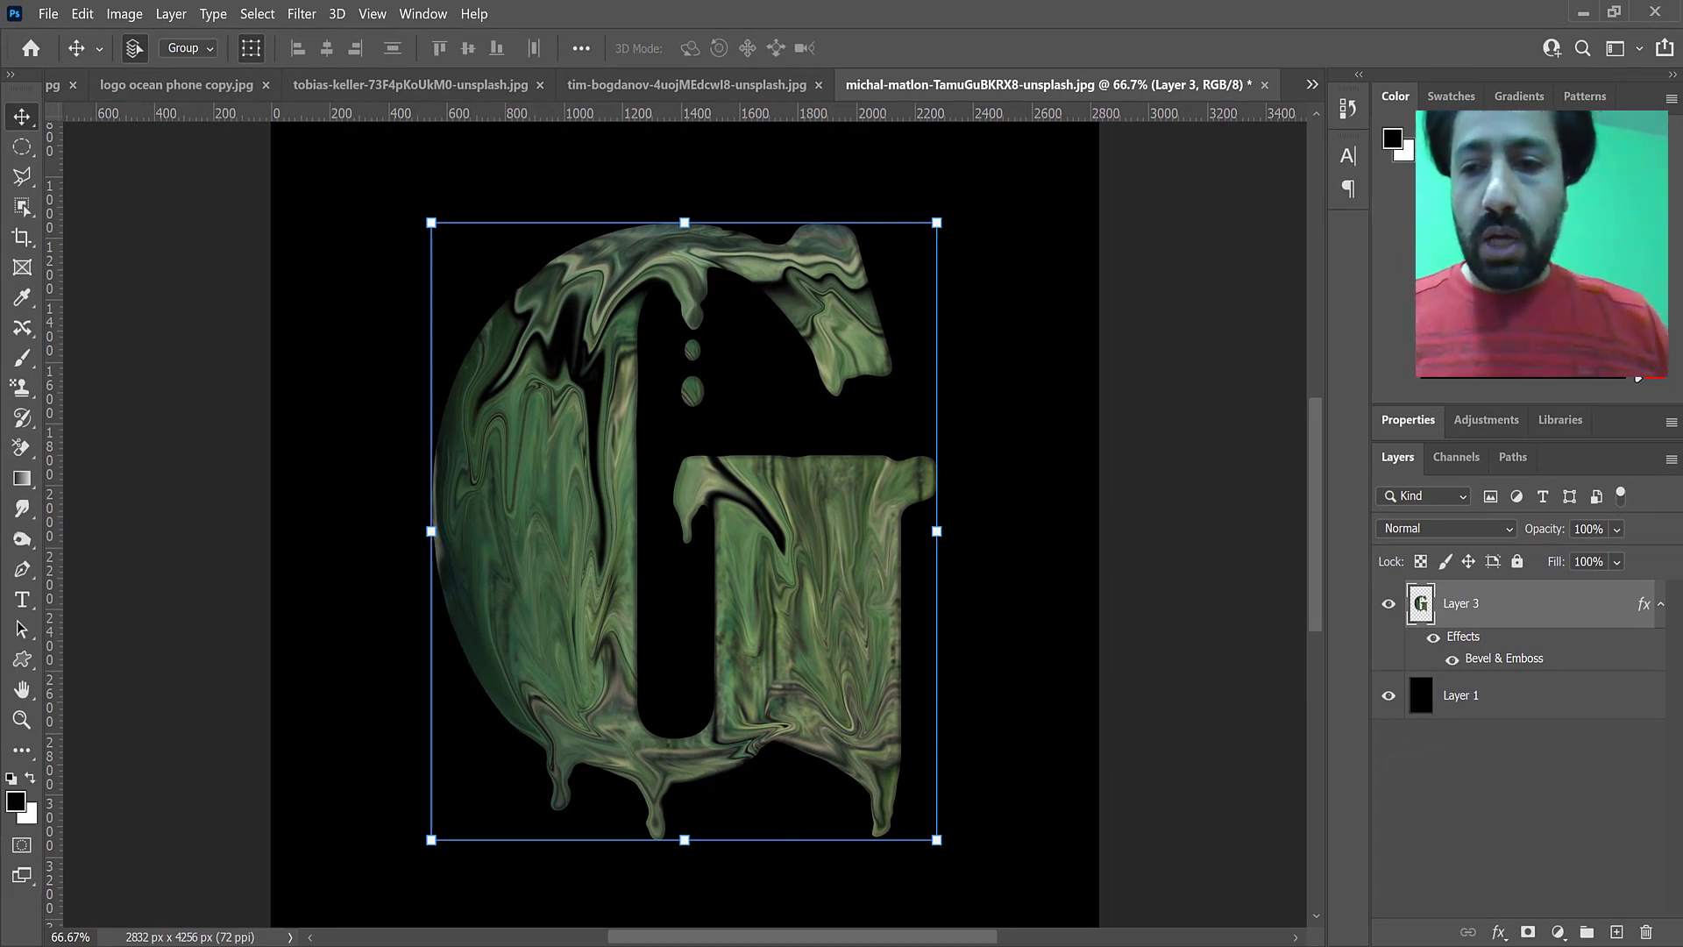
click(1390, 695)
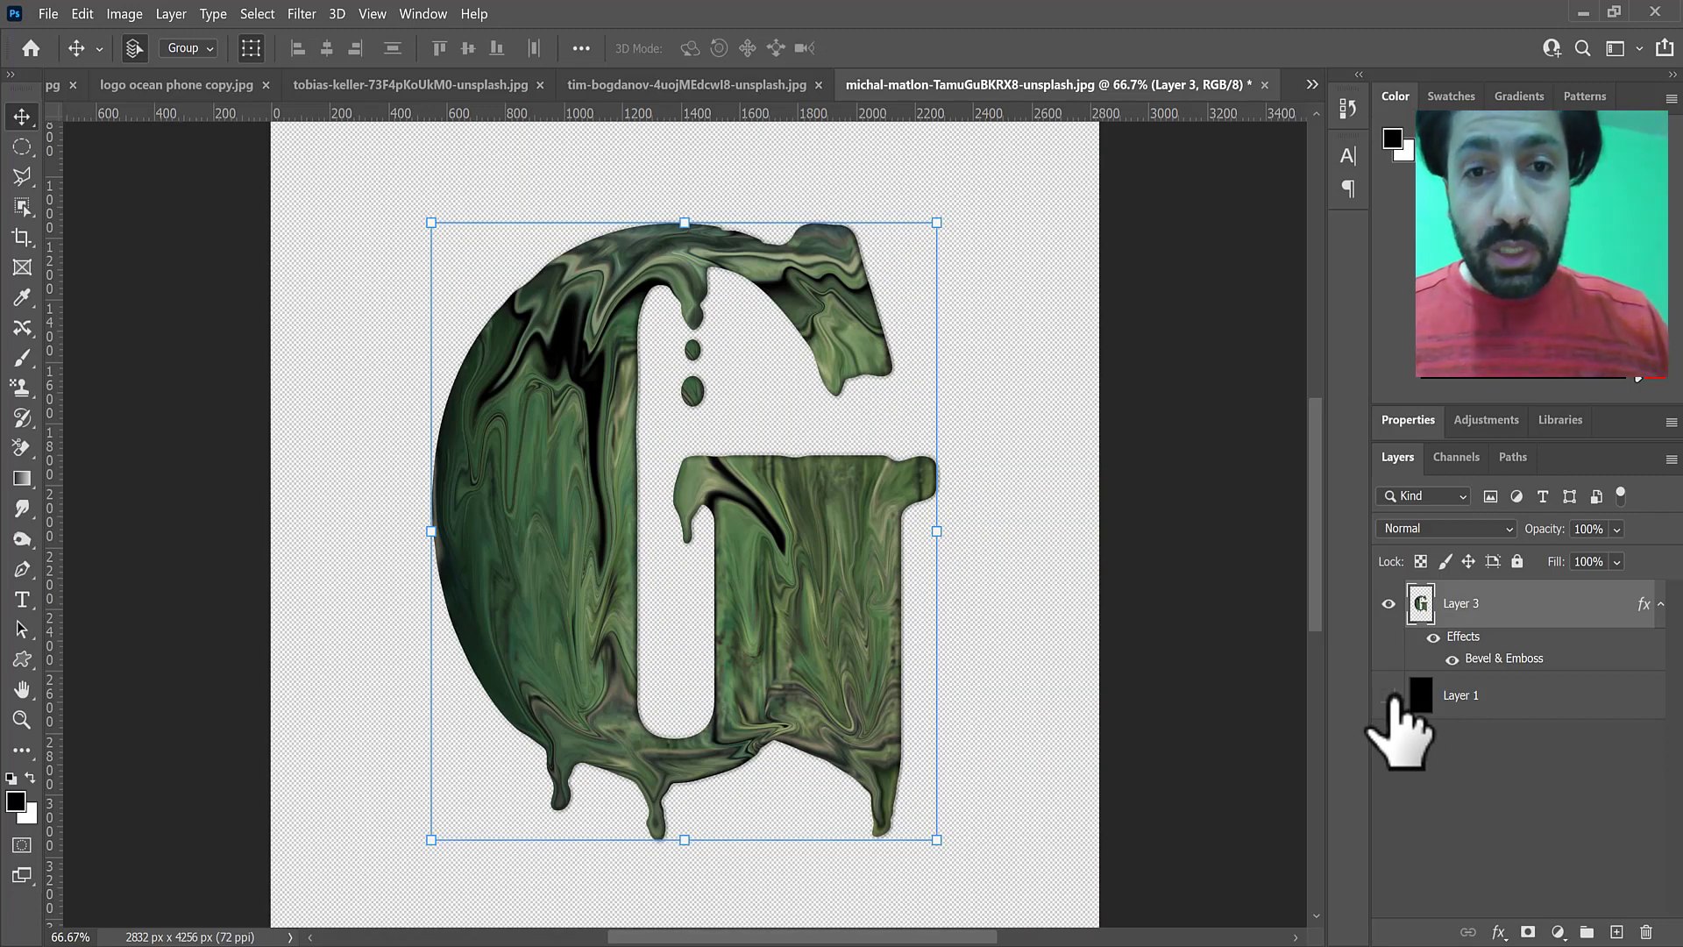